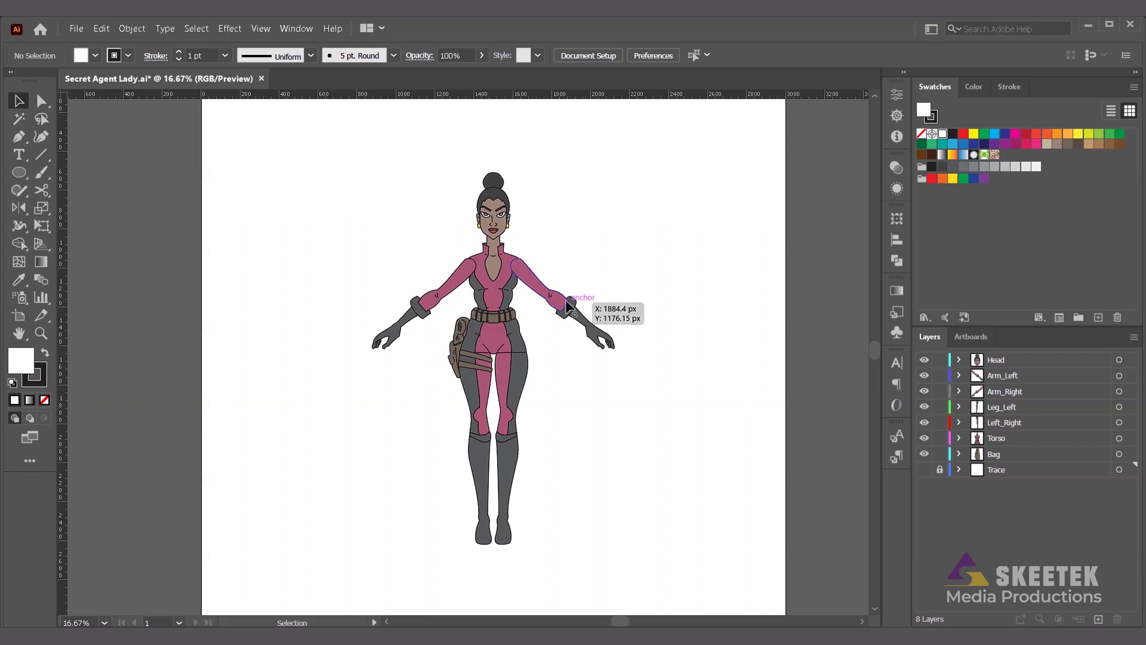
Step: Make Arm_Left the active layer and draw a small circle just above the left arm's elbow with the Ellipse tool
{"action": "left_click", "coordinate": [1132, 377]}
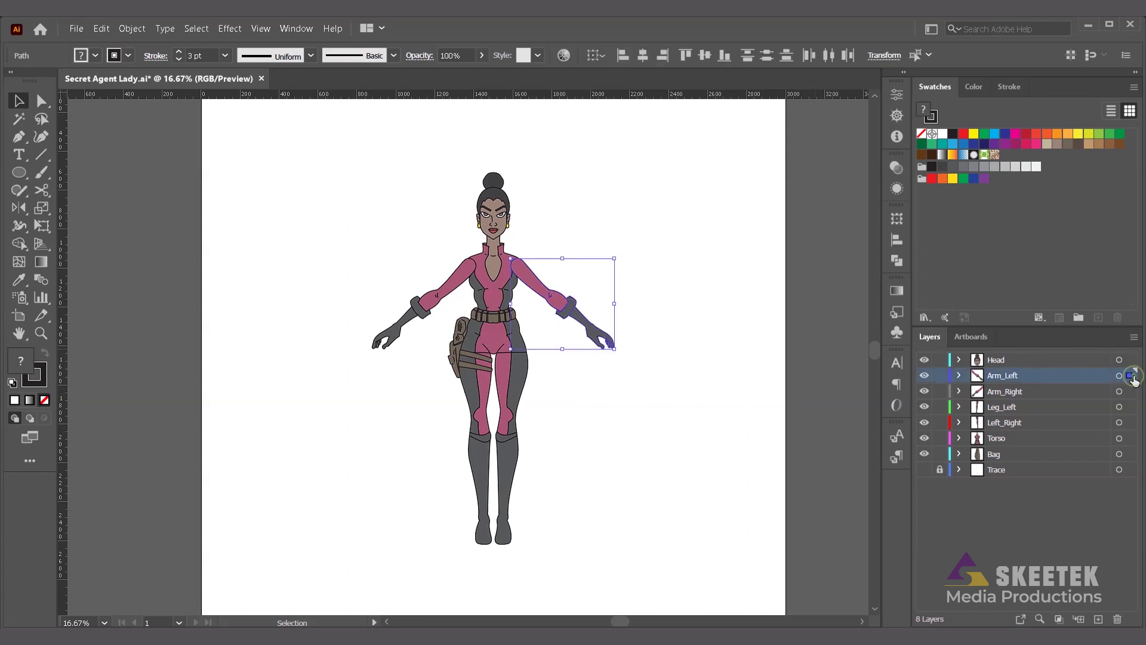
{"action": "left_click", "coordinate": [742, 354]}
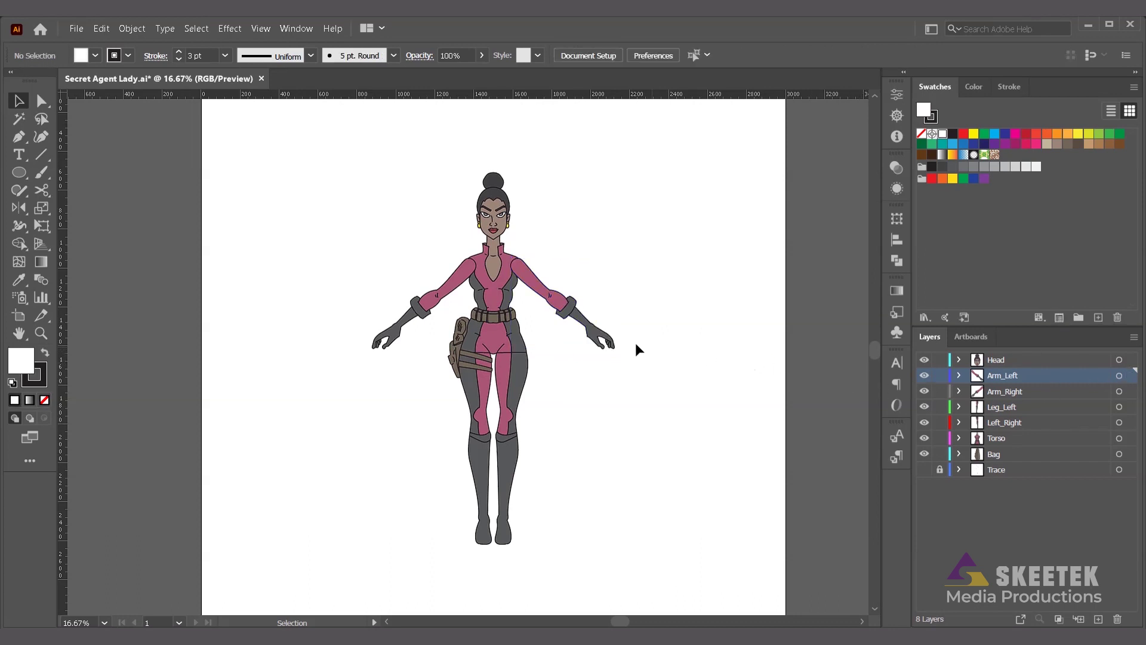
{"action": "scroll", "coordinate": [539, 282], "scroll_direction": "up", "scroll_amount": 3}
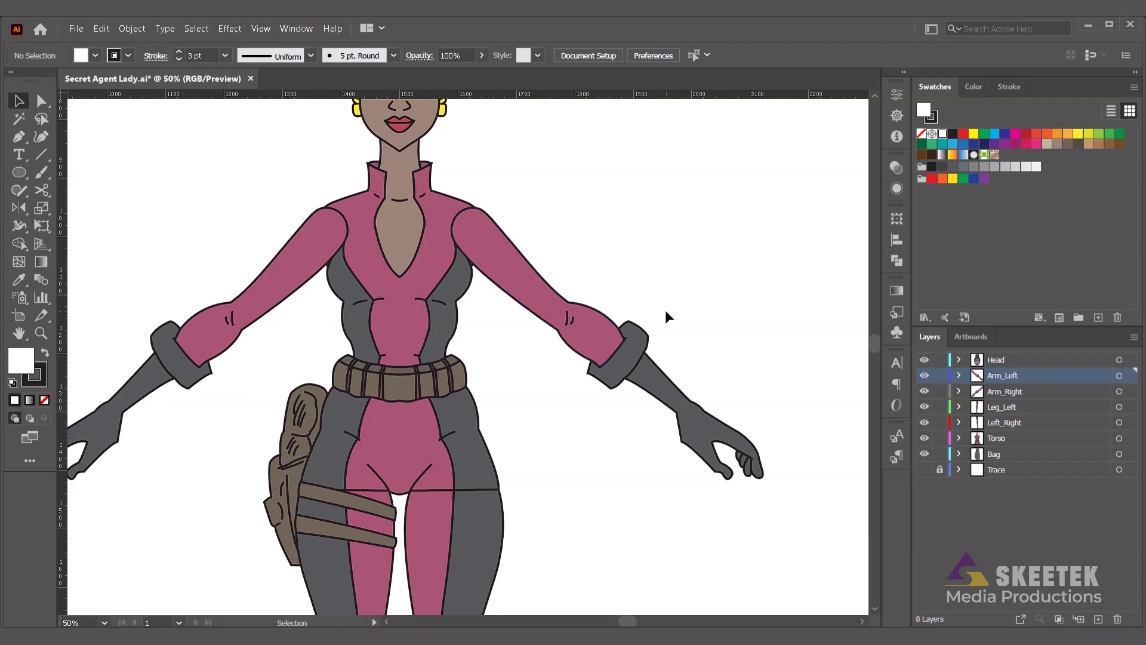
{"action": "scroll", "coordinate": [665, 310], "scroll_direction": "up", "scroll_amount": 1}
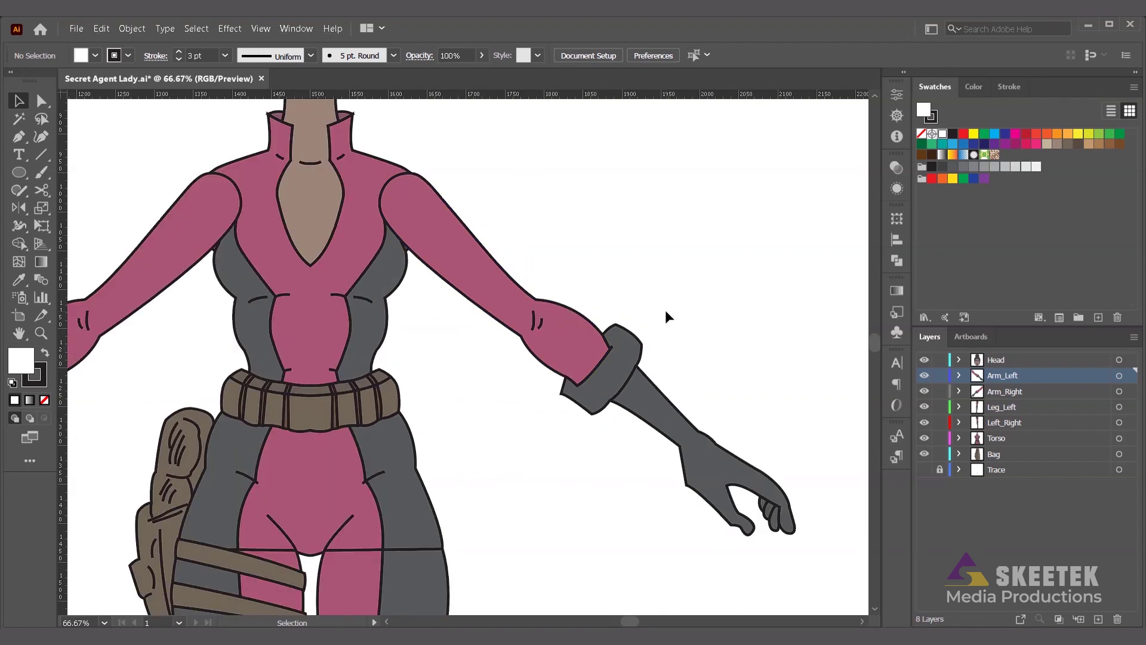
{"action": "scroll", "coordinate": [876, 340], "scroll_direction": "up", "scroll_amount": 2}
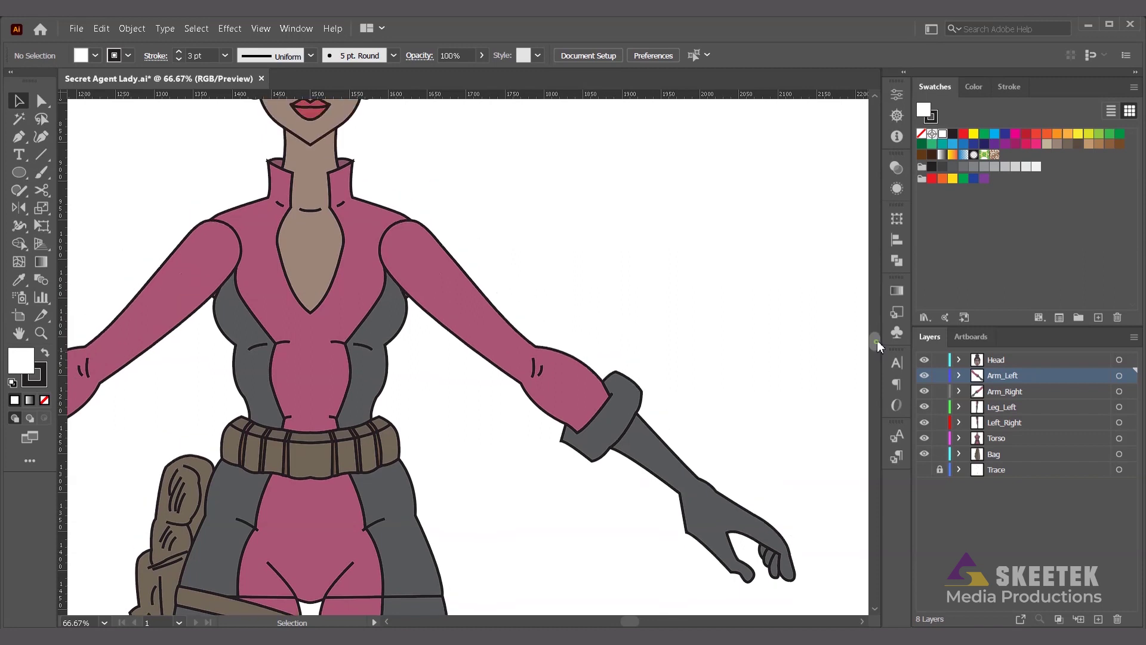
{"action": "left_click_drag", "start_coordinate": [877, 340], "coordinate": [877, 341]}
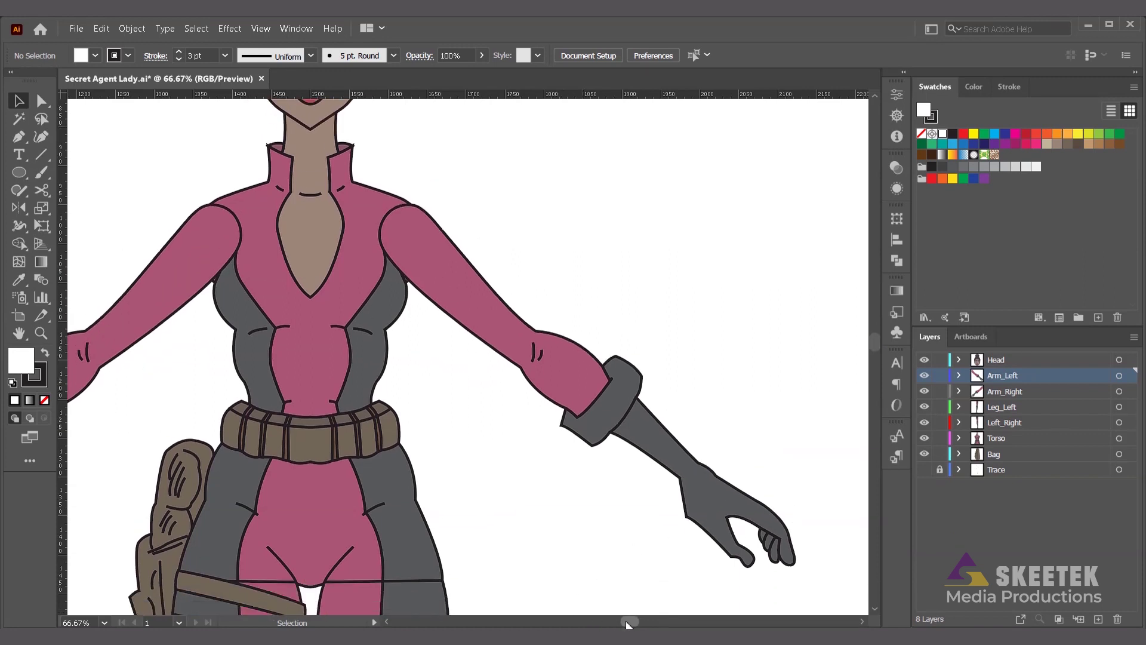
{"action": "left_click_drag", "start_coordinate": [627, 621], "coordinate": [631, 621]}
{"action": "scroll", "coordinate": [550, 532], "scroll_direction": "down", "scroll_amount": 2}
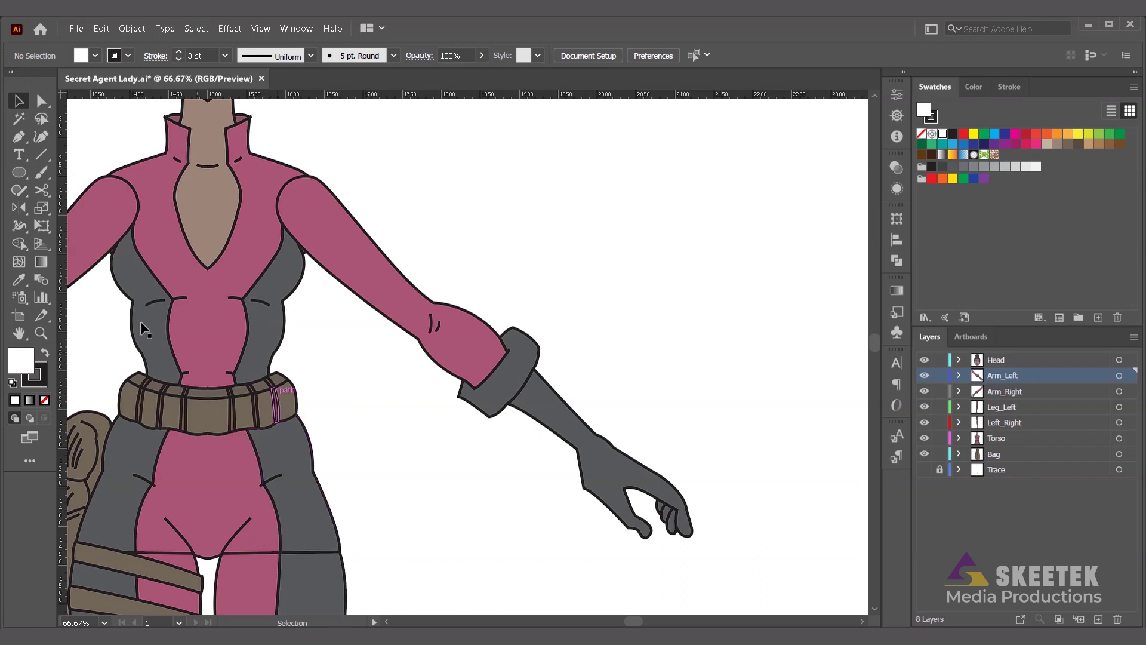
{"action": "left_click", "coordinate": [19, 173]}
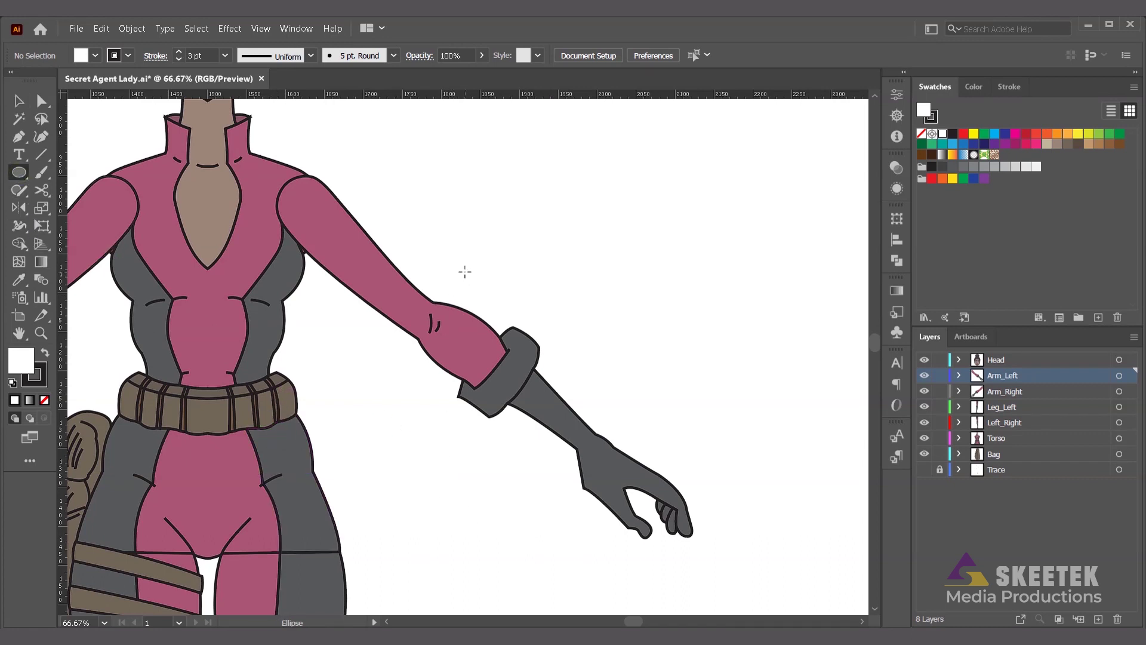
{"action": "left_click_drag", "start_coordinate": [471, 274], "coordinate": [490, 302]}
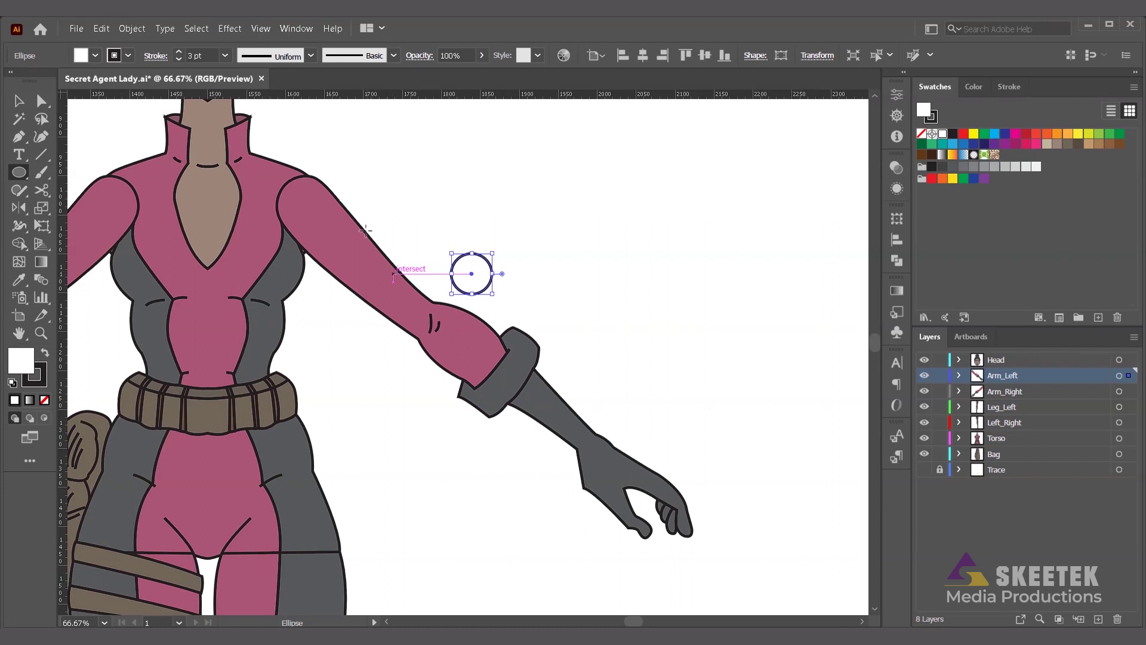
Step: Fill the circle with the sleeve's pink using the Eyedropper and place it over the left elbow joint
{"action": "key", "text": "i"}
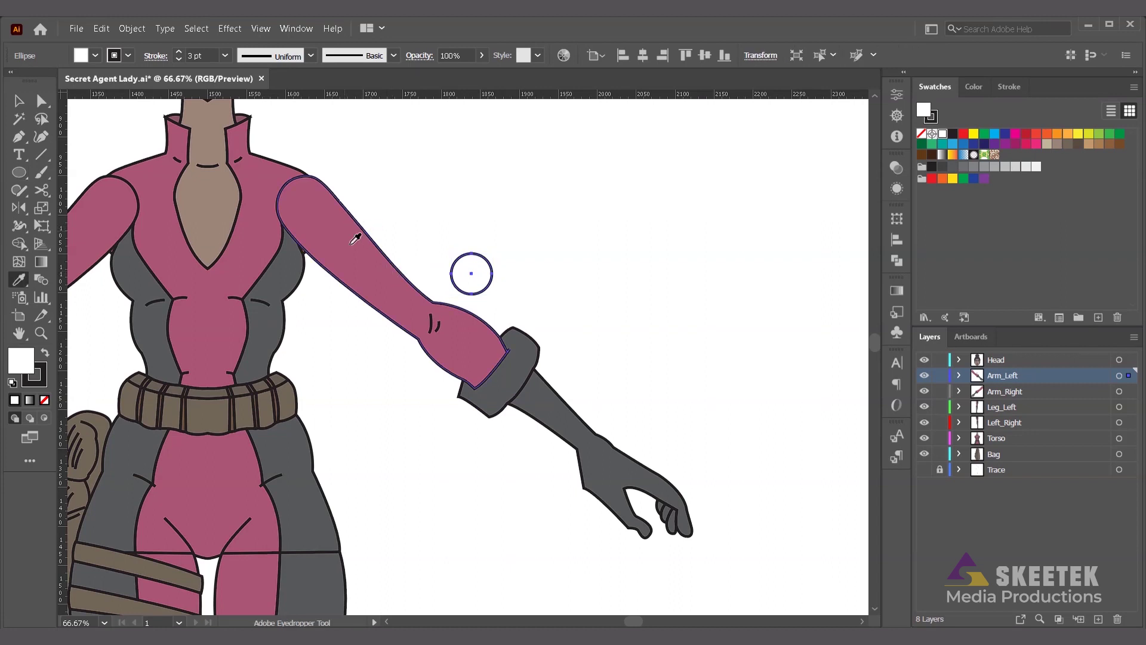
{"action": "left_click", "coordinate": [363, 260]}
{"action": "left_click", "coordinate": [18, 100]}
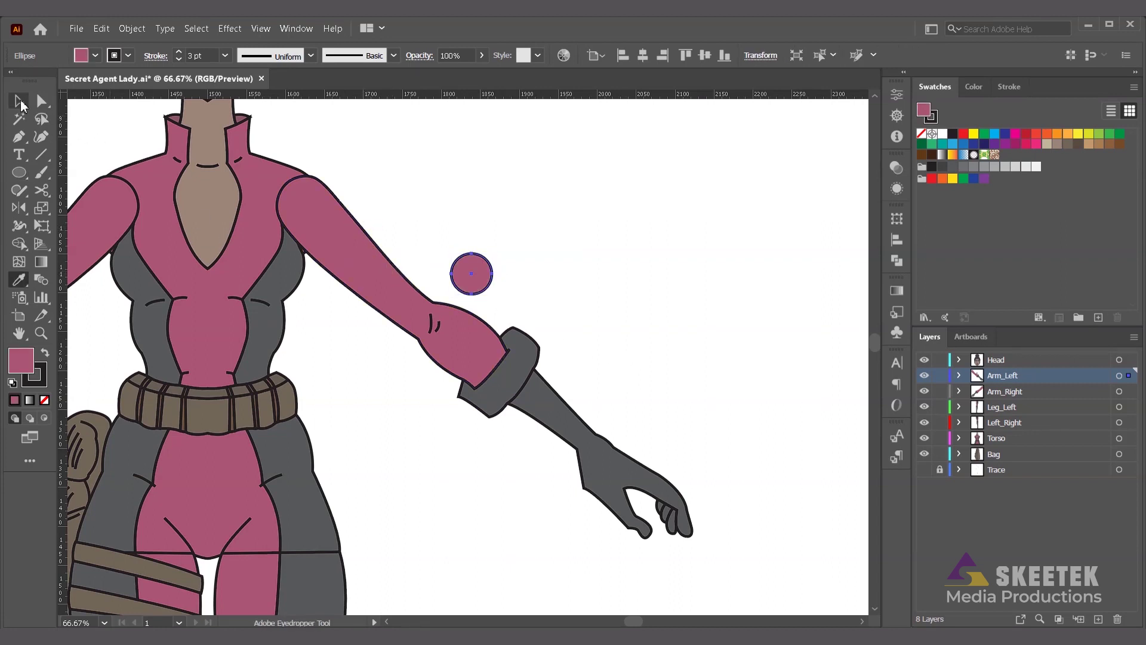
{"action": "left_click_drag", "start_coordinate": [479, 276], "coordinate": [435, 328]}
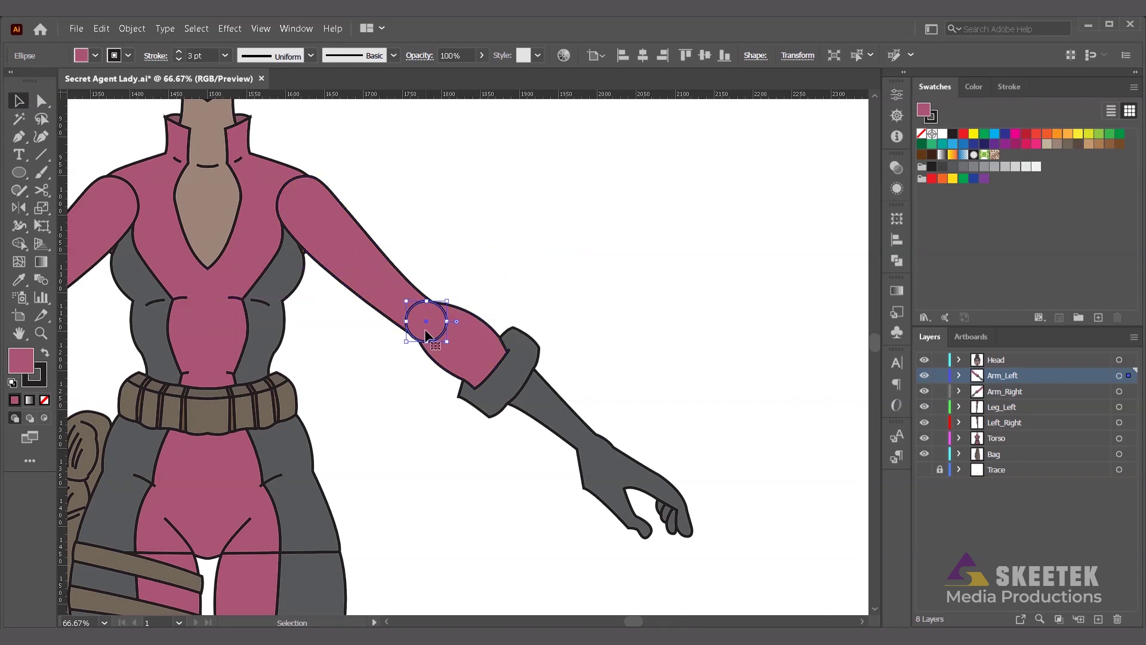
{"action": "key", "text": "ctrl+plus"}
{"action": "key", "text": "ctrl+minus"}
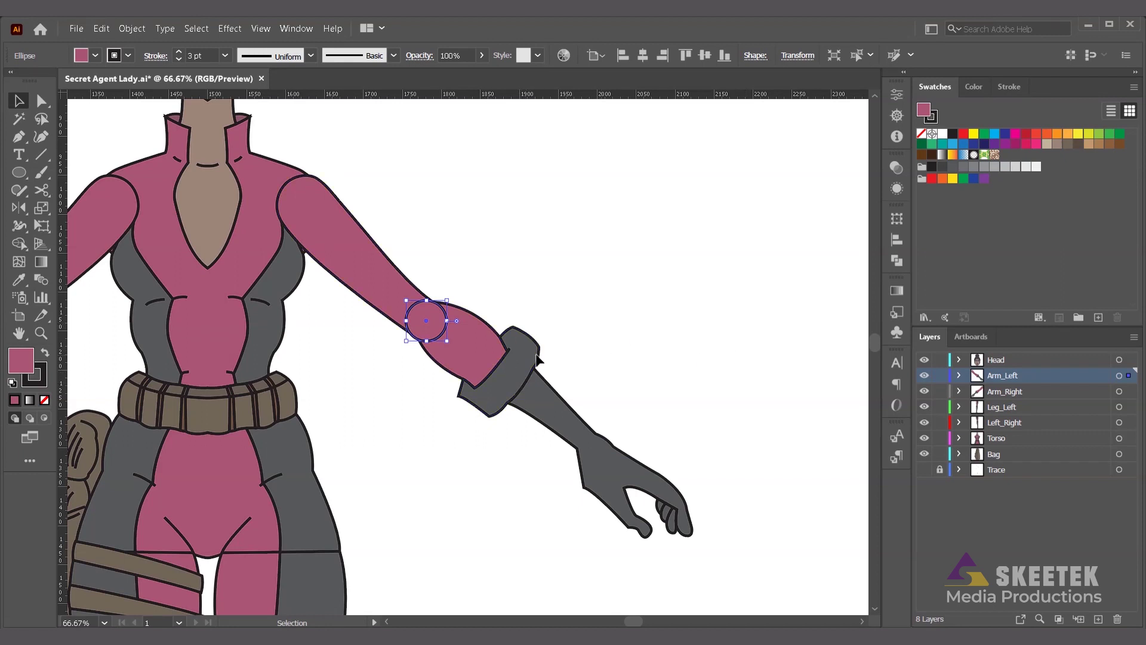
Step: Isolate the left sleeve path and switch the artwork to Outline view at the elbow
{"action": "left_click", "coordinate": [486, 341]}
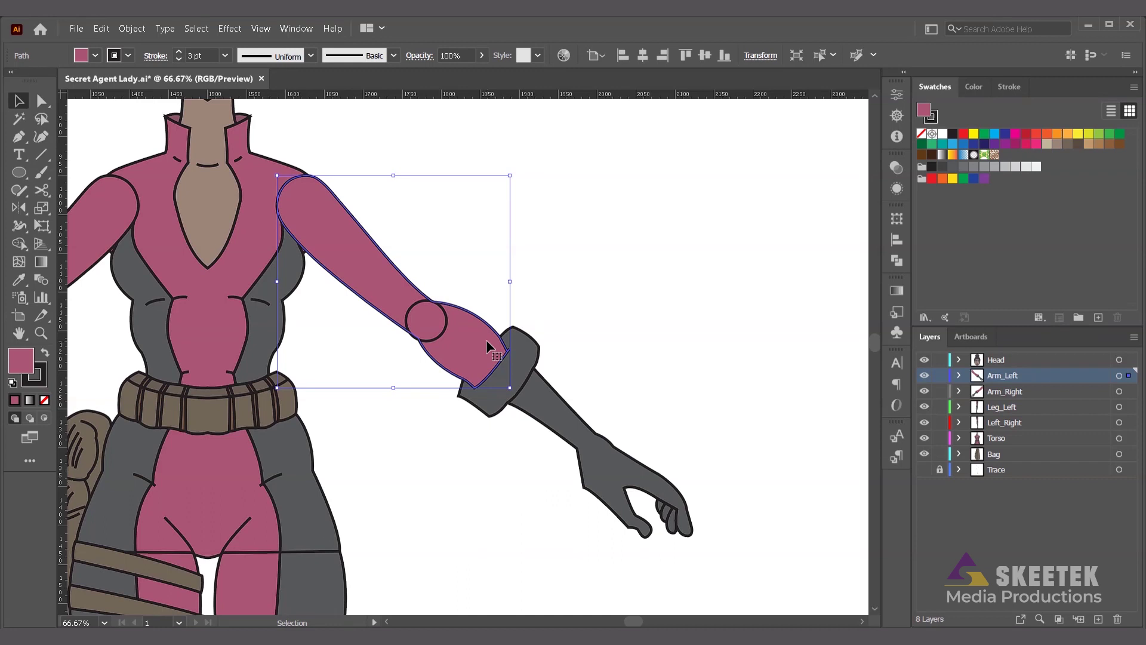
{"action": "double_click", "coordinate": [486, 340]}
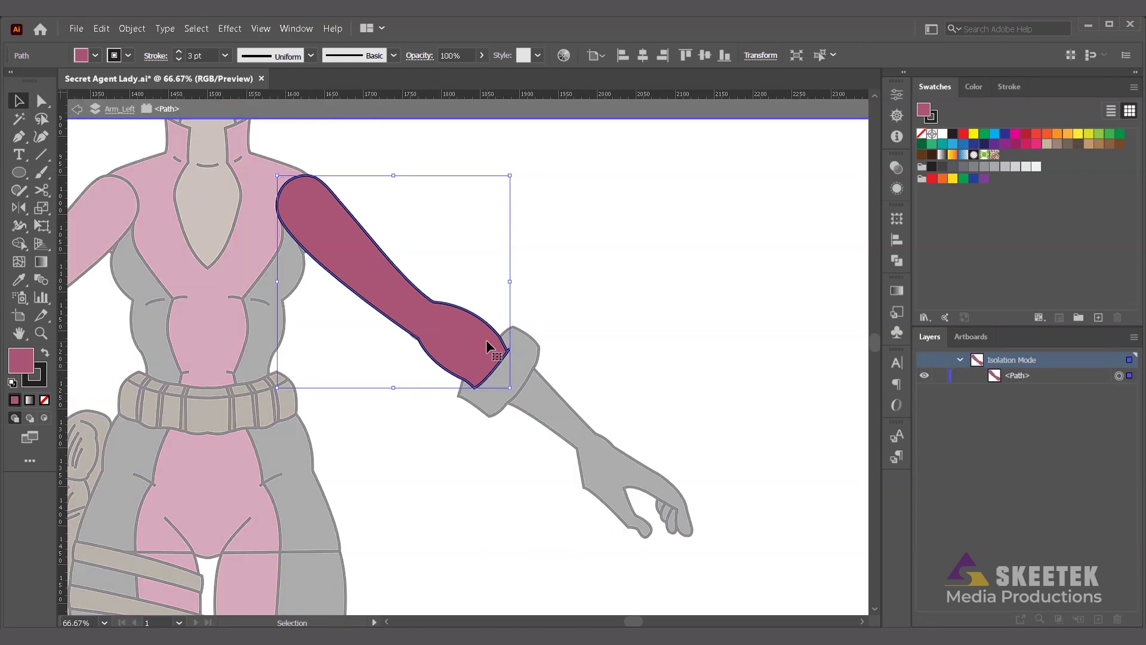
{"action": "scroll", "coordinate": [445, 339], "scroll_direction": "left", "scroll_amount": 3}
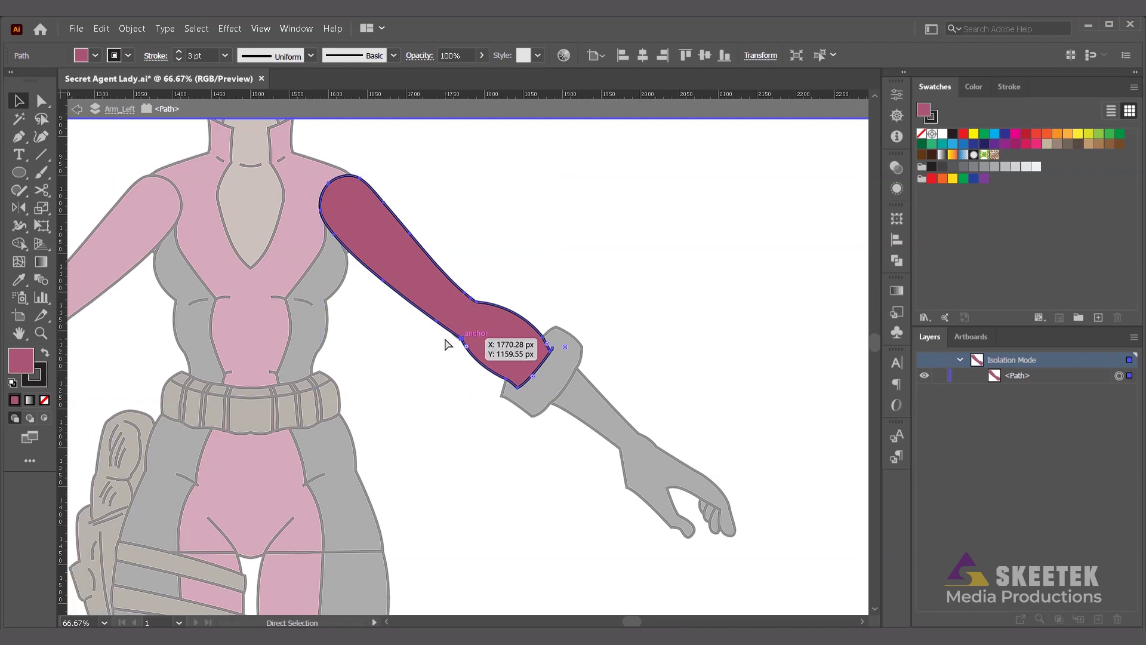
{"action": "right_click", "coordinate": [582, 263]}
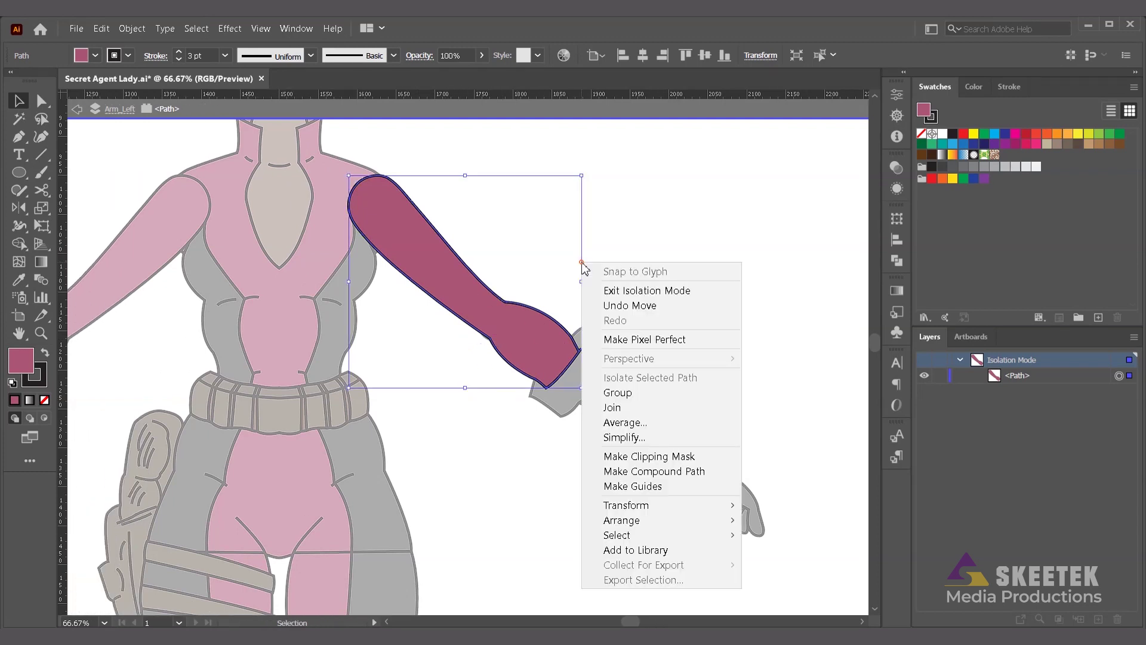
{"action": "left_click", "coordinate": [639, 237]}
{"action": "right_click", "coordinate": [638, 236]}
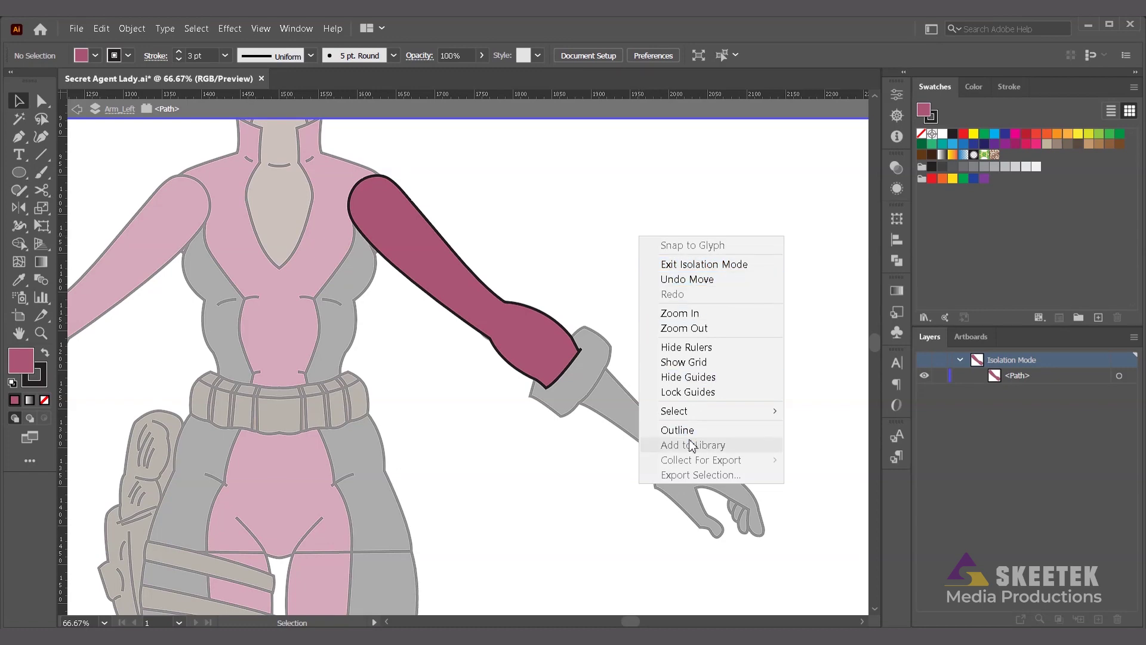
{"action": "left_click", "coordinate": [693, 429]}
{"action": "scroll", "coordinate": [492, 329], "scroll_direction": "up", "scroll_amount": 4}
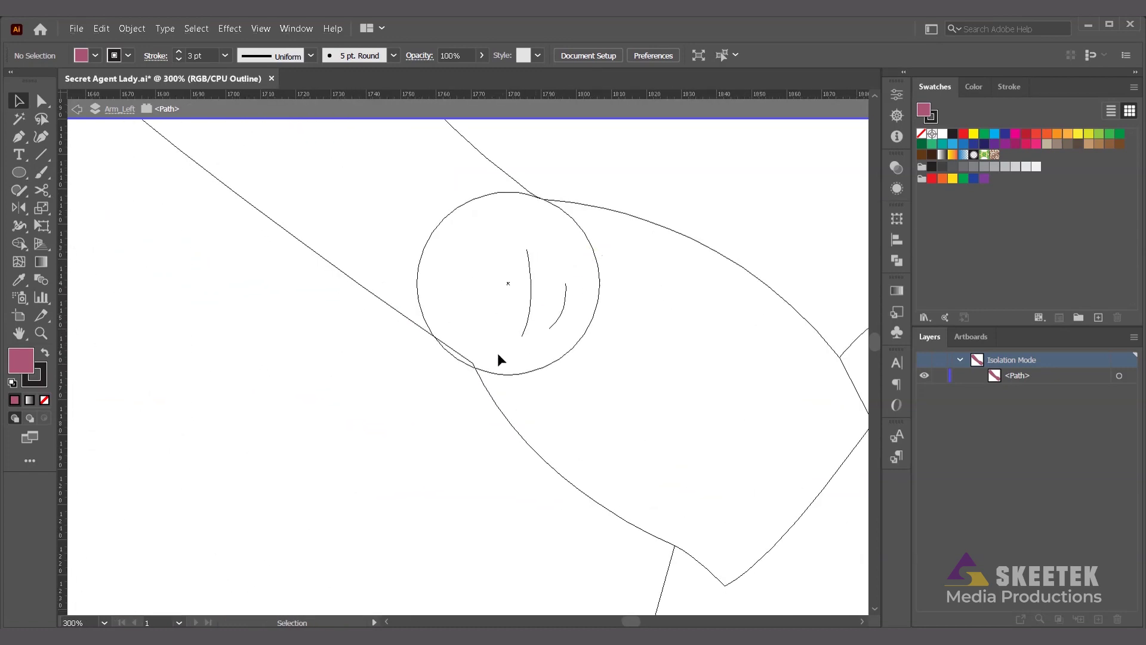
Step: Cut the sleeve path with the Scissors tool at the two anchor points on either side of the elbow, then deselect it
{"action": "left_click", "coordinate": [484, 383]}
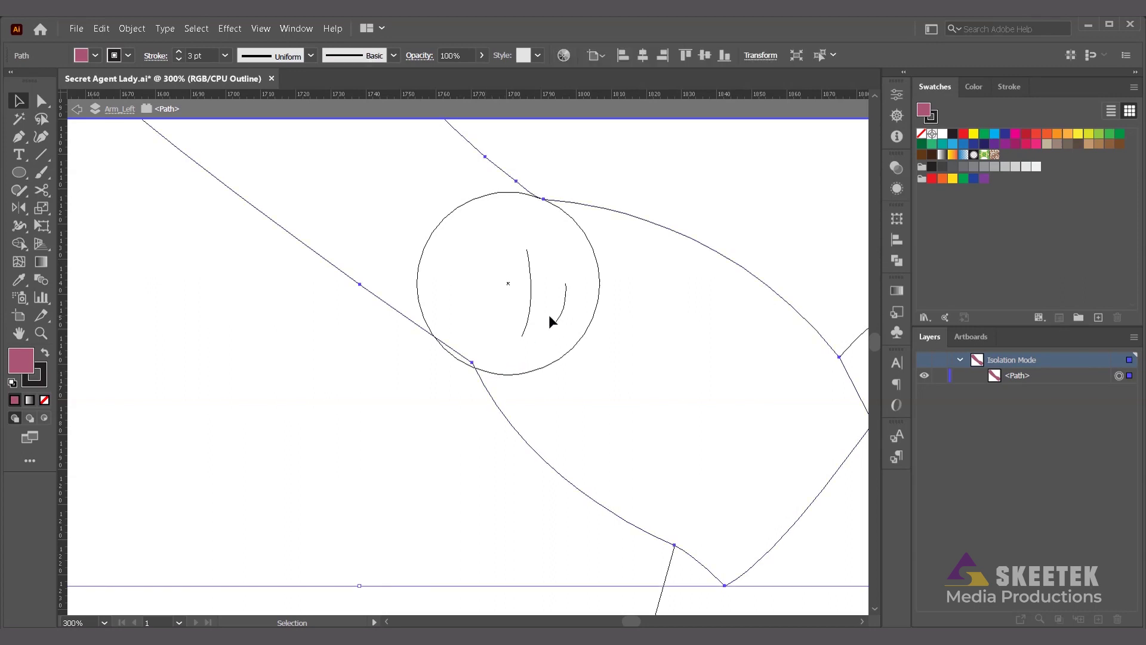
{"action": "key", "text": "c"}
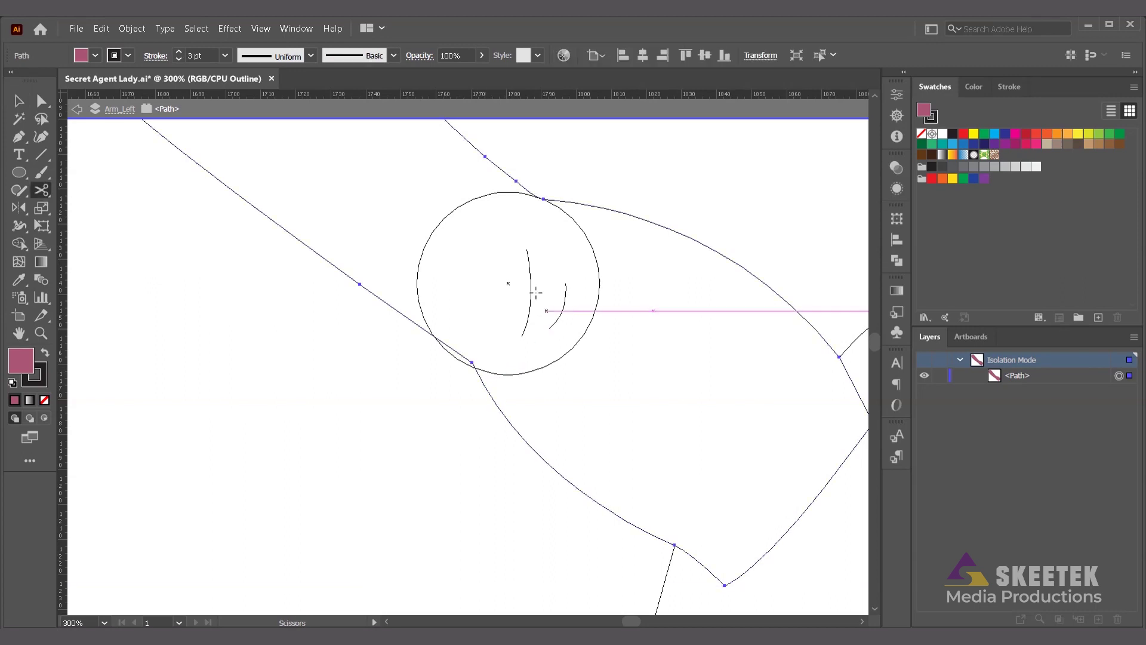
{"action": "left_click", "coordinate": [543, 199]}
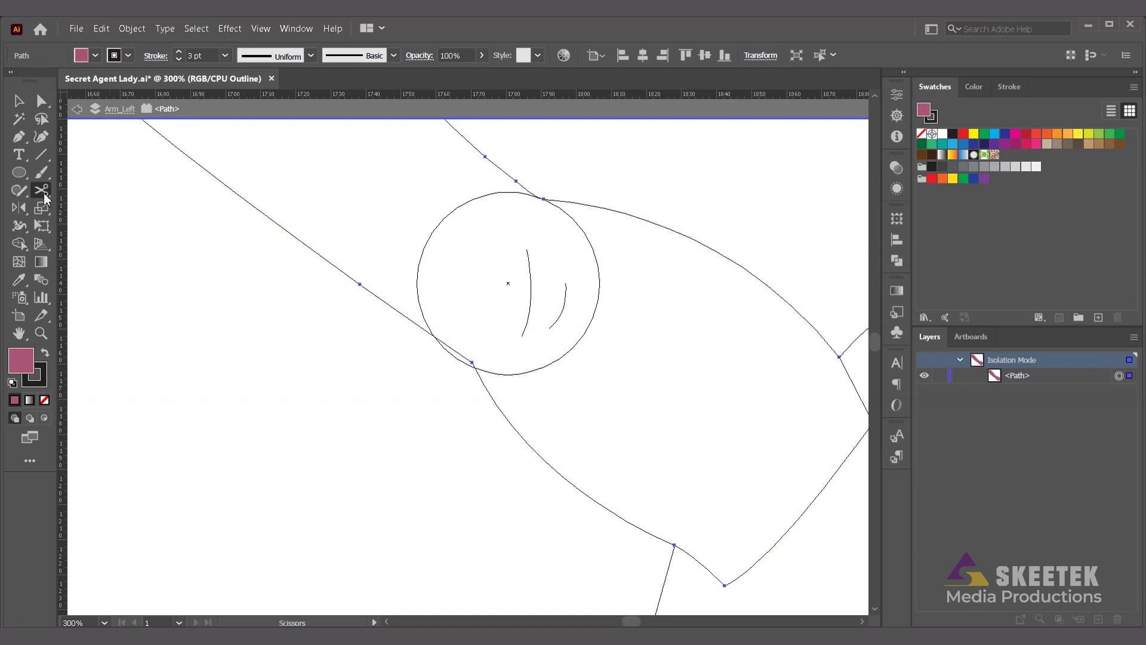
{"action": "left_click", "coordinate": [544, 199]}
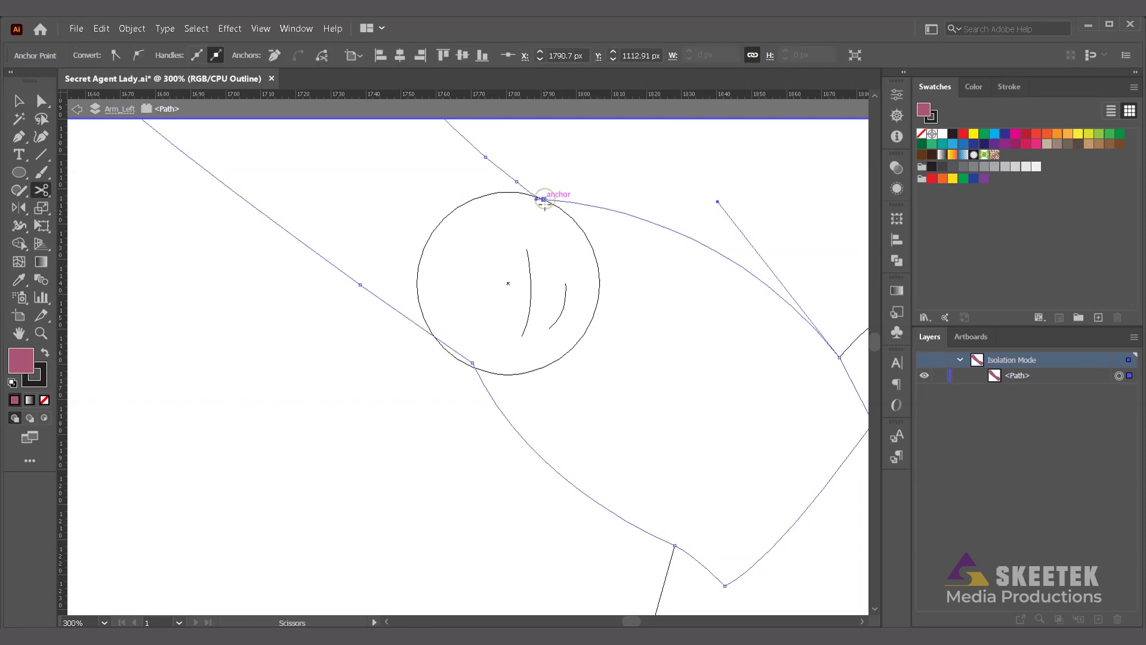
{"action": "left_click", "coordinate": [472, 362]}
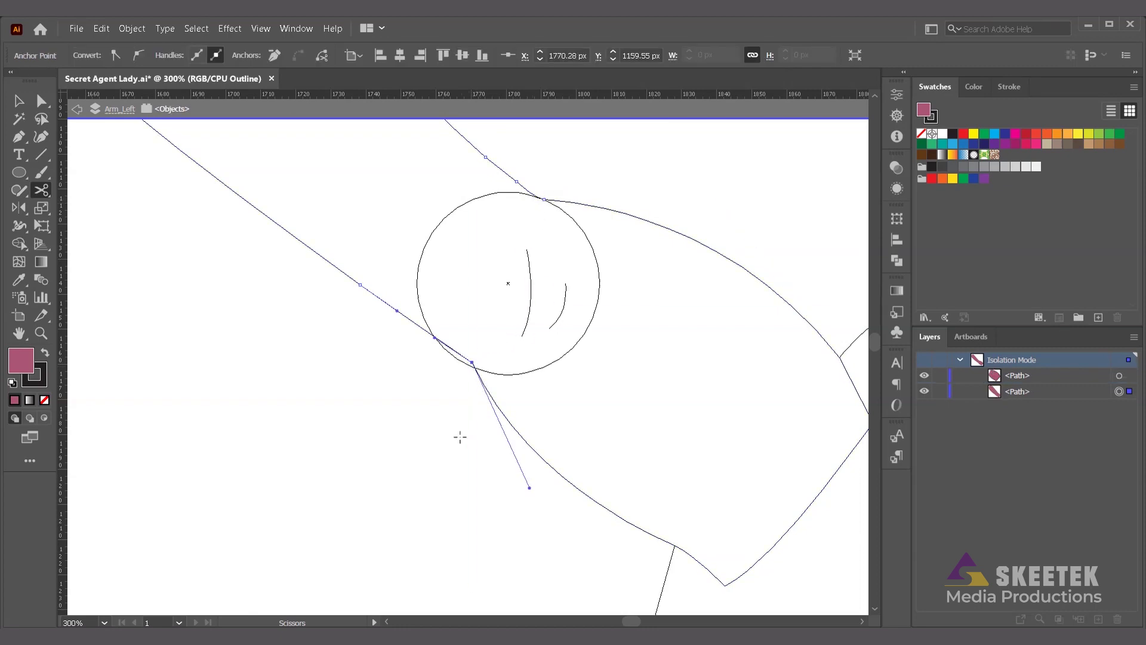
{"action": "left_click", "coordinate": [19, 100]}
{"action": "left_click", "coordinate": [457, 484]}
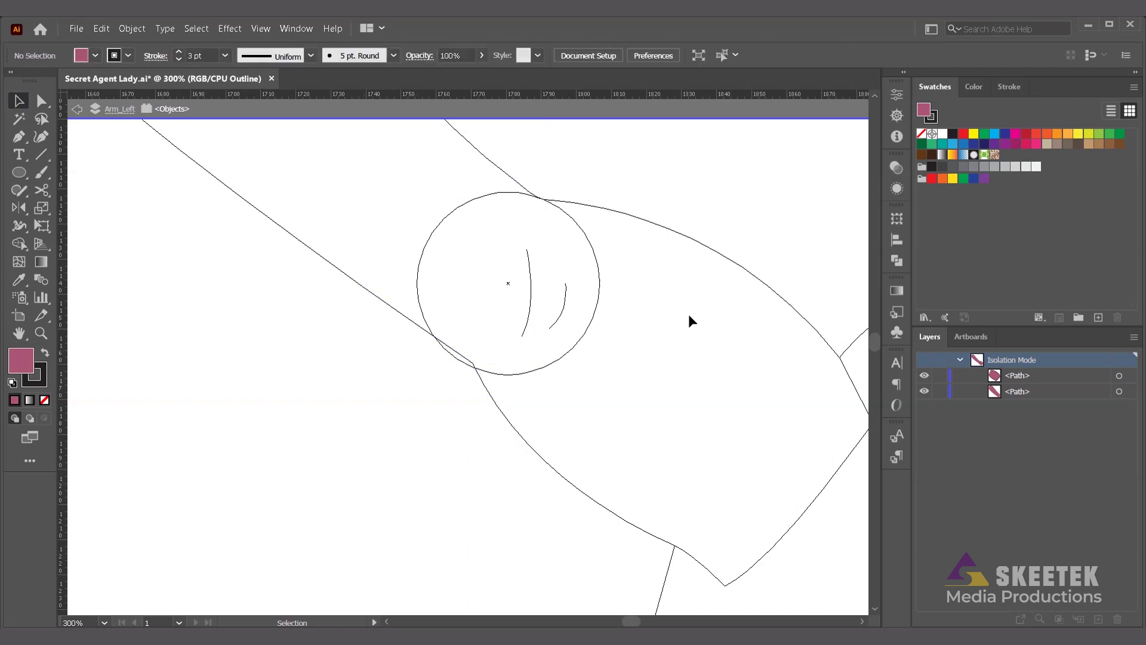
Step: Return to GPU Preview and close the cut forearm sleeve path with Join
{"action": "right_click", "coordinate": [733, 229]}
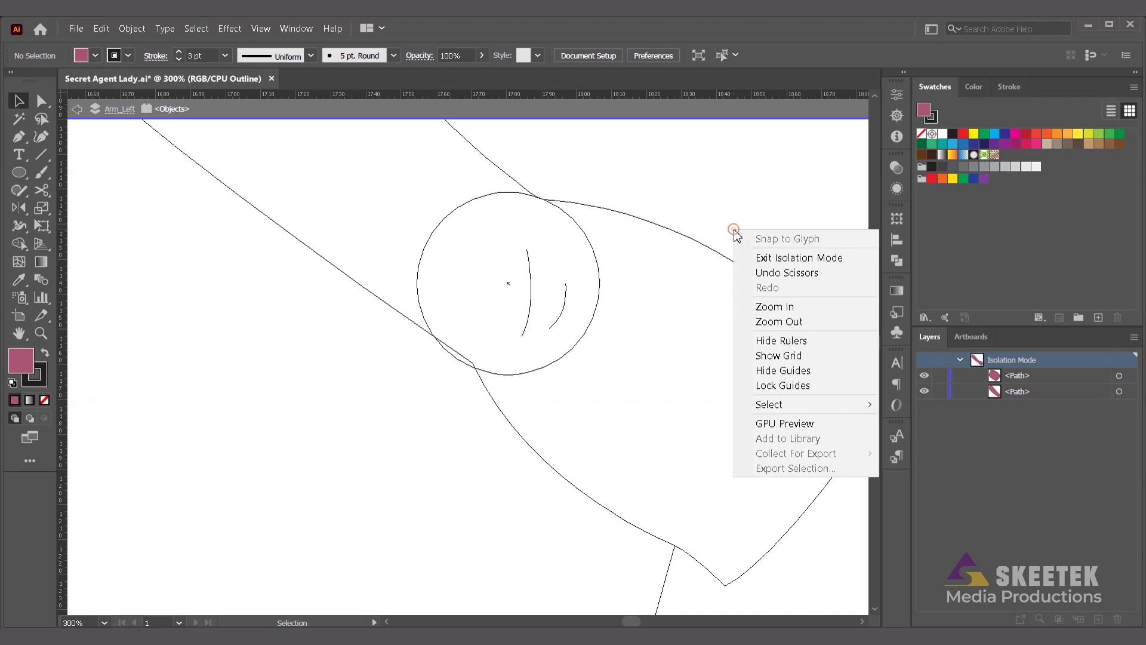
{"action": "left_click", "coordinate": [790, 423]}
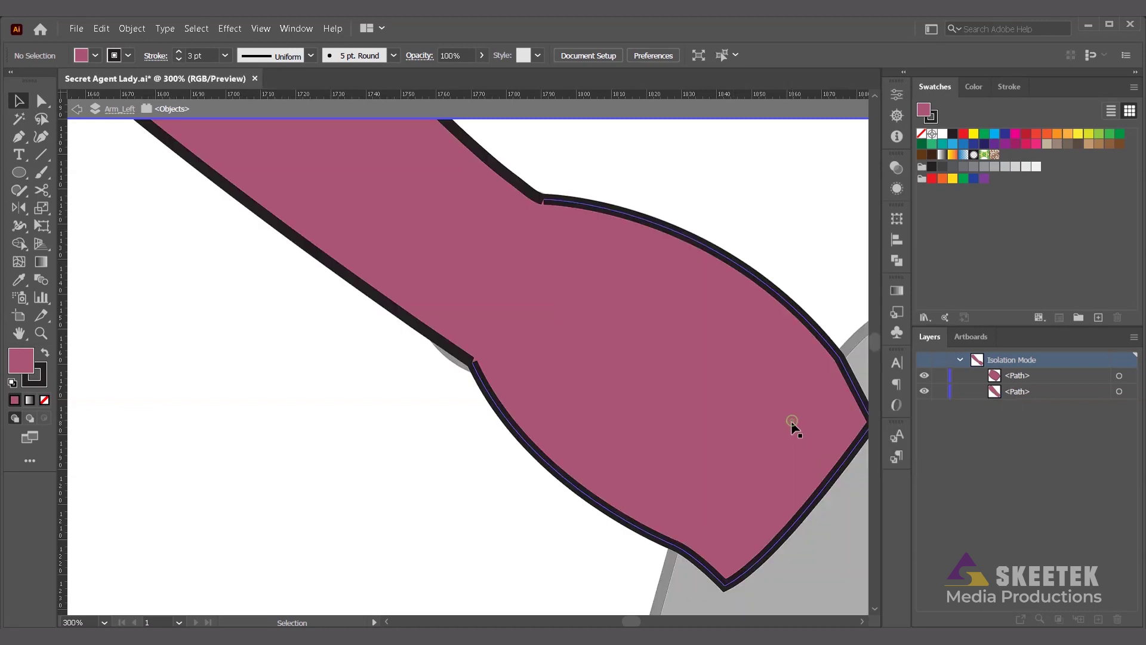
{"action": "left_click", "coordinate": [554, 323]}
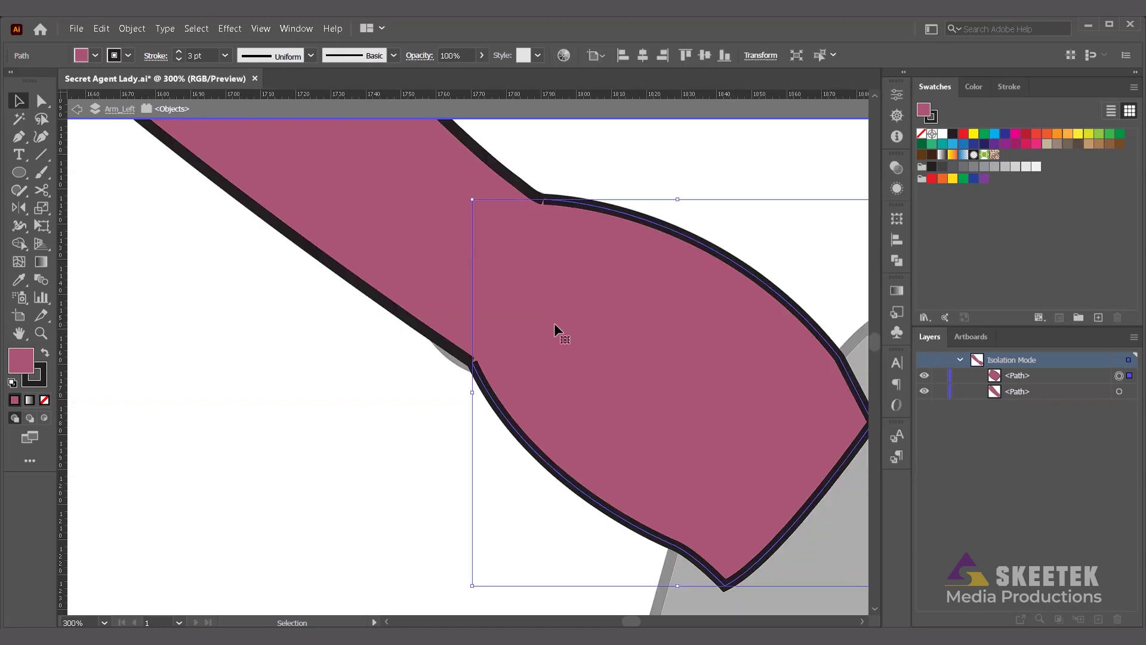
{"action": "right_click", "coordinate": [555, 329]}
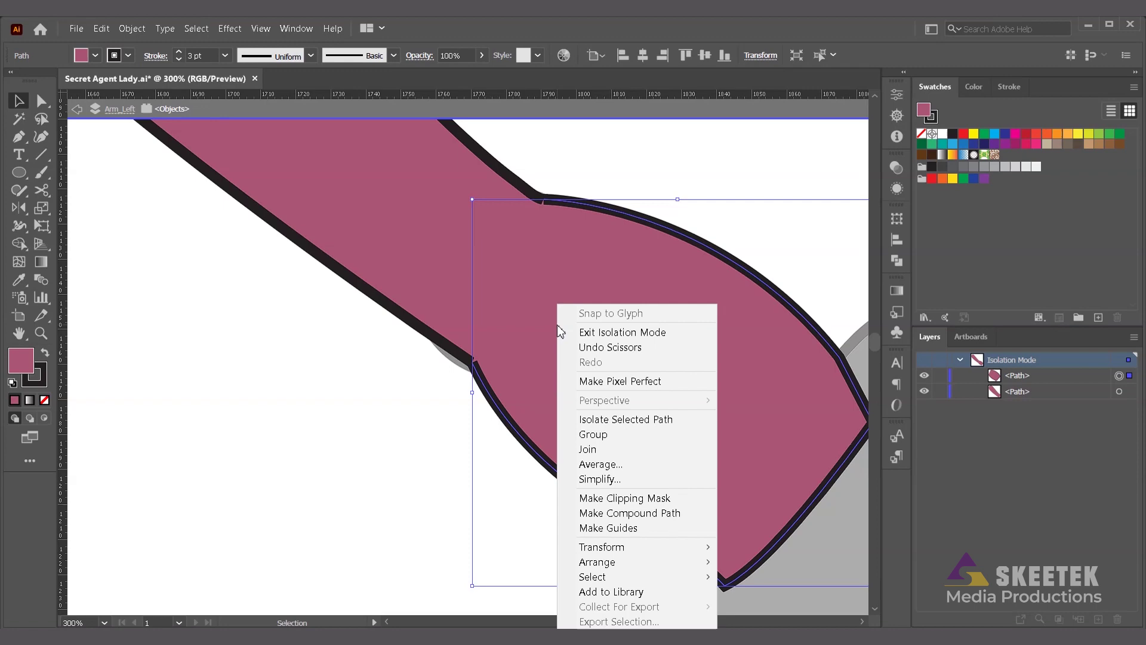
{"action": "left_click", "coordinate": [598, 450]}
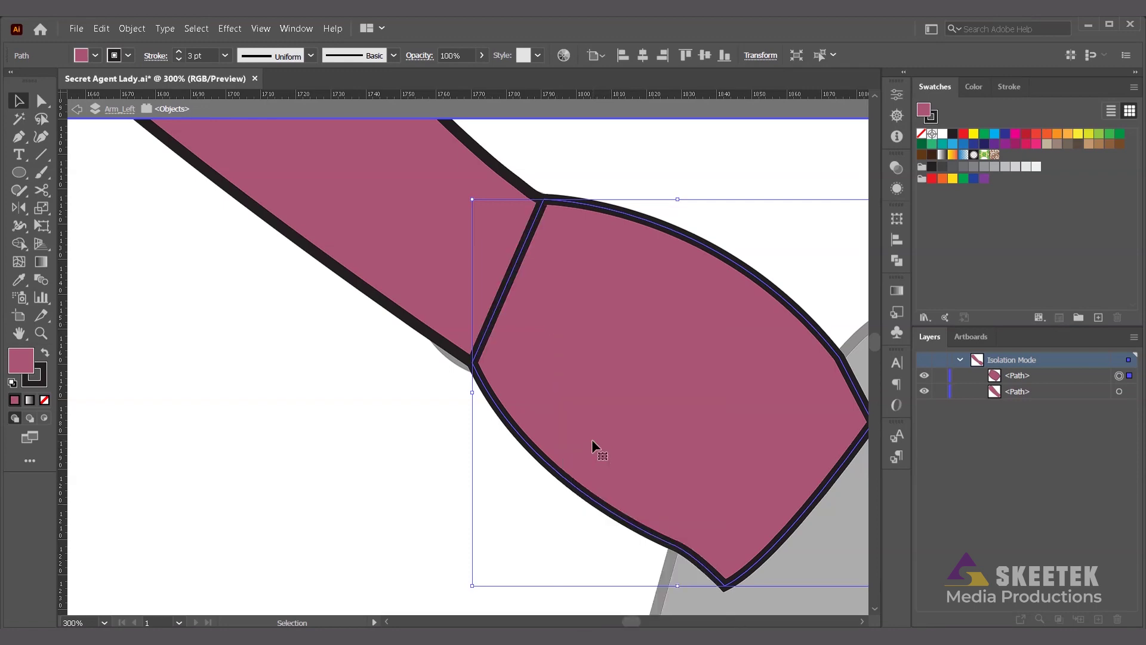
{"action": "scroll", "coordinate": [590, 407], "scroll_direction": "down", "scroll_amount": 3}
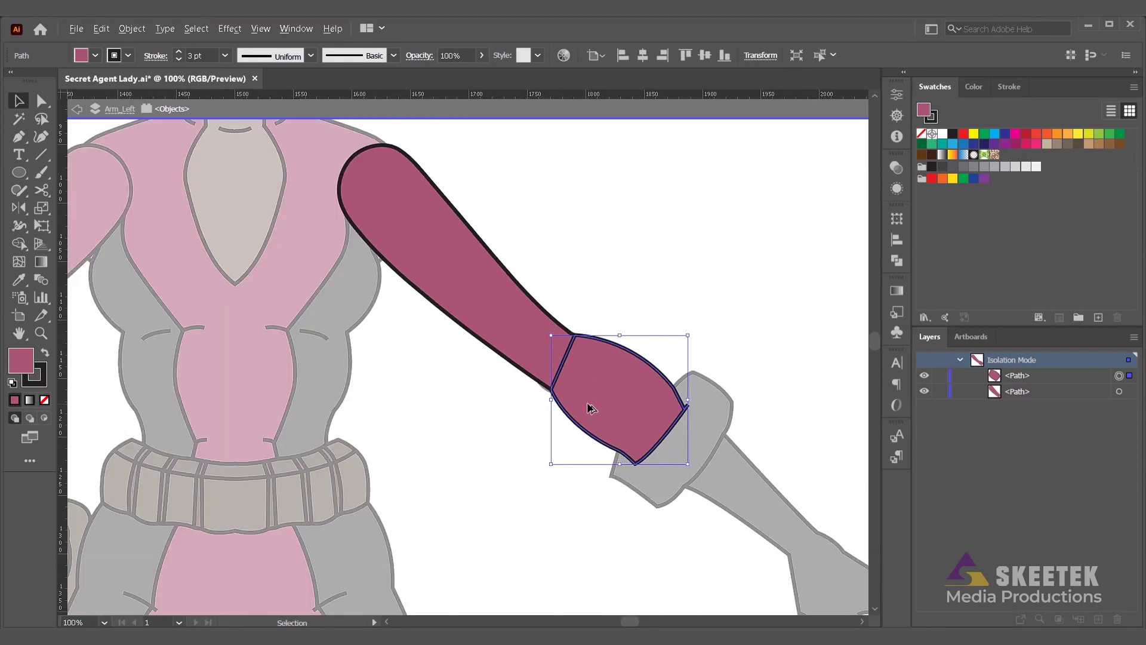
Step: Deselect the forearm sleeve path and exit isolation mode
{"action": "left_click", "coordinate": [800, 56]}
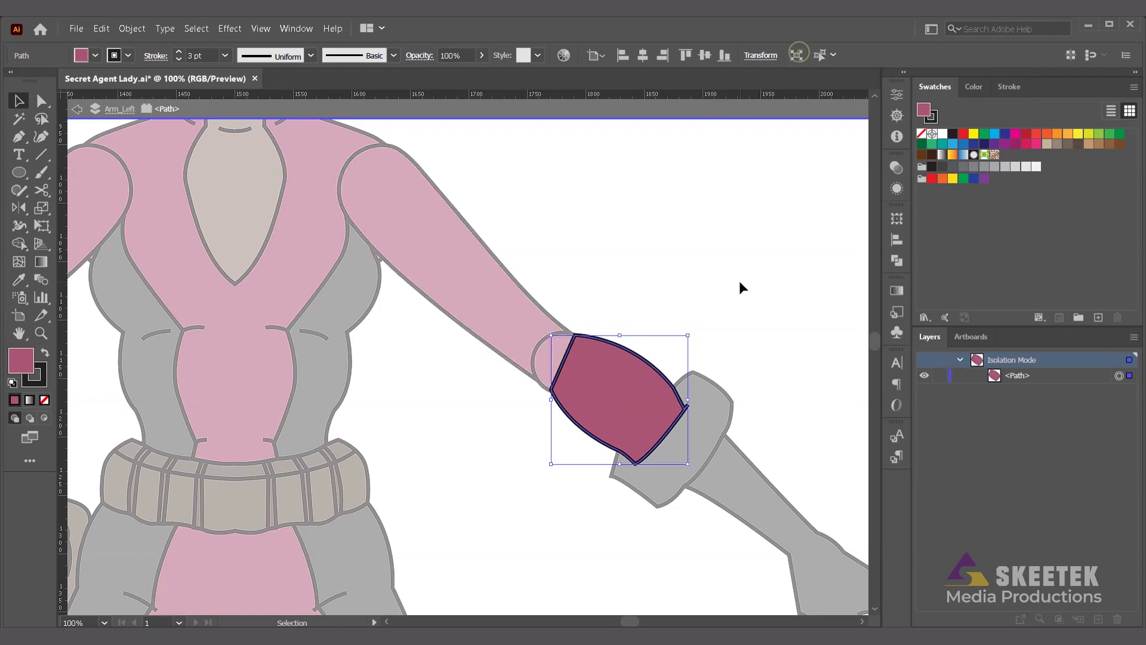
{"action": "left_click", "coordinate": [668, 284]}
{"action": "left_click", "coordinate": [698, 55]}
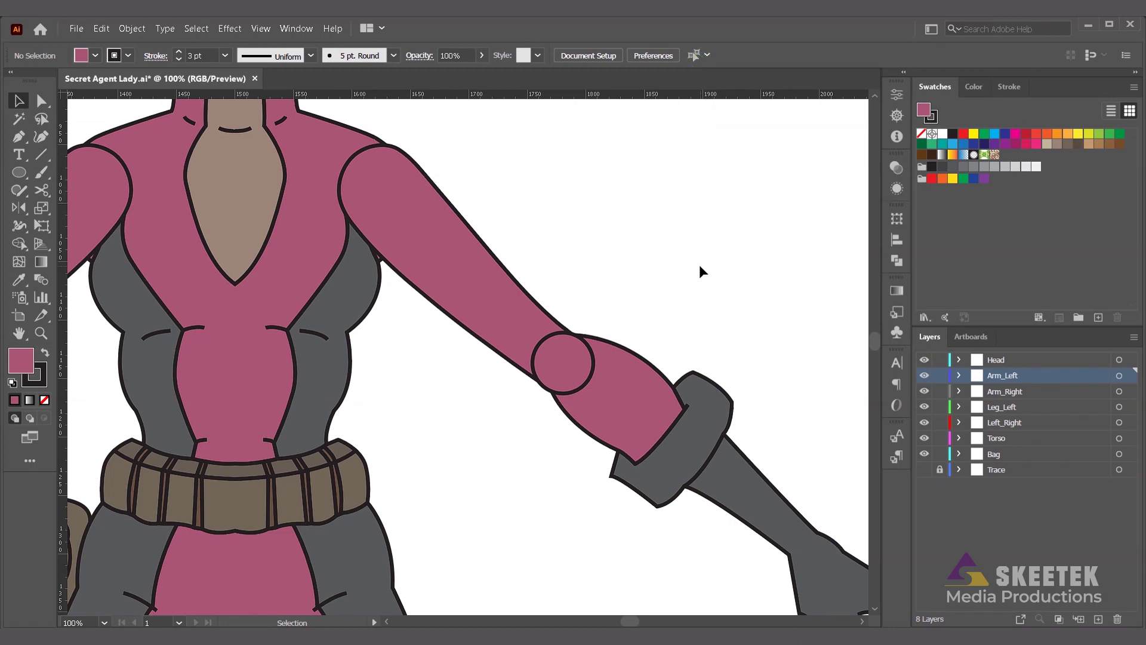
Step: Test the elbow joint by rotating the left forearm sleeve, glove, hand and top elbow circle inward about the circle's centre
{"action": "scroll", "coordinate": [686, 325], "scroll_direction": "down", "scroll_amount": 2}
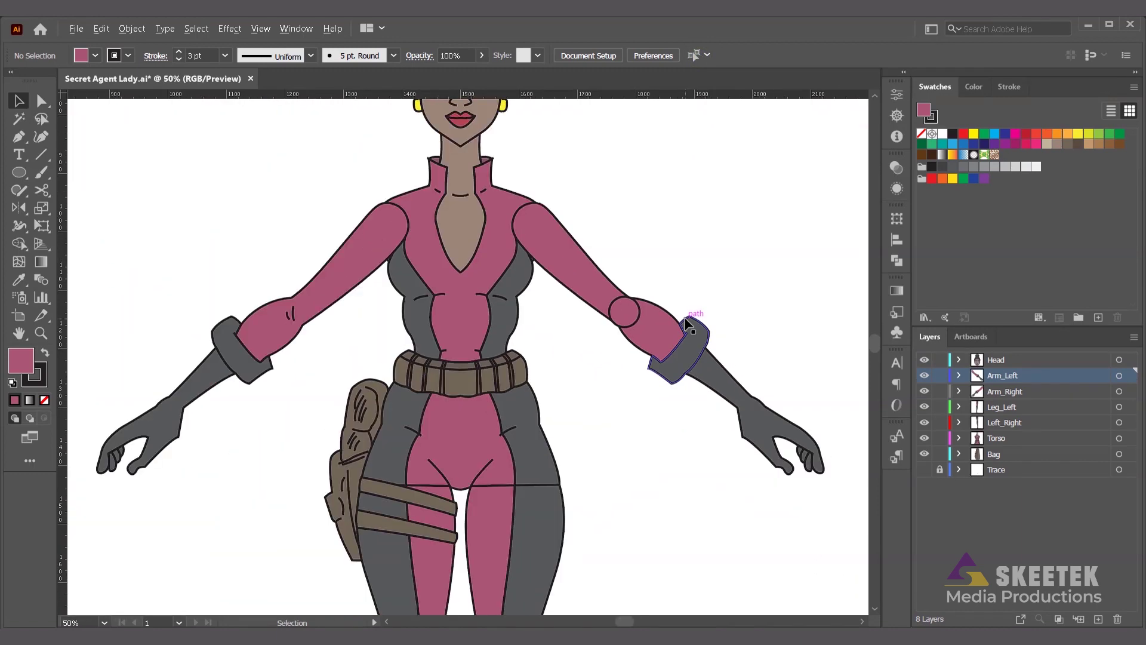
{"action": "scroll", "coordinate": [815, 349], "scroll_direction": "right", "scroll_amount": 2}
{"action": "left_click_drag", "start_coordinate": [827, 294], "coordinate": [591, 550]}
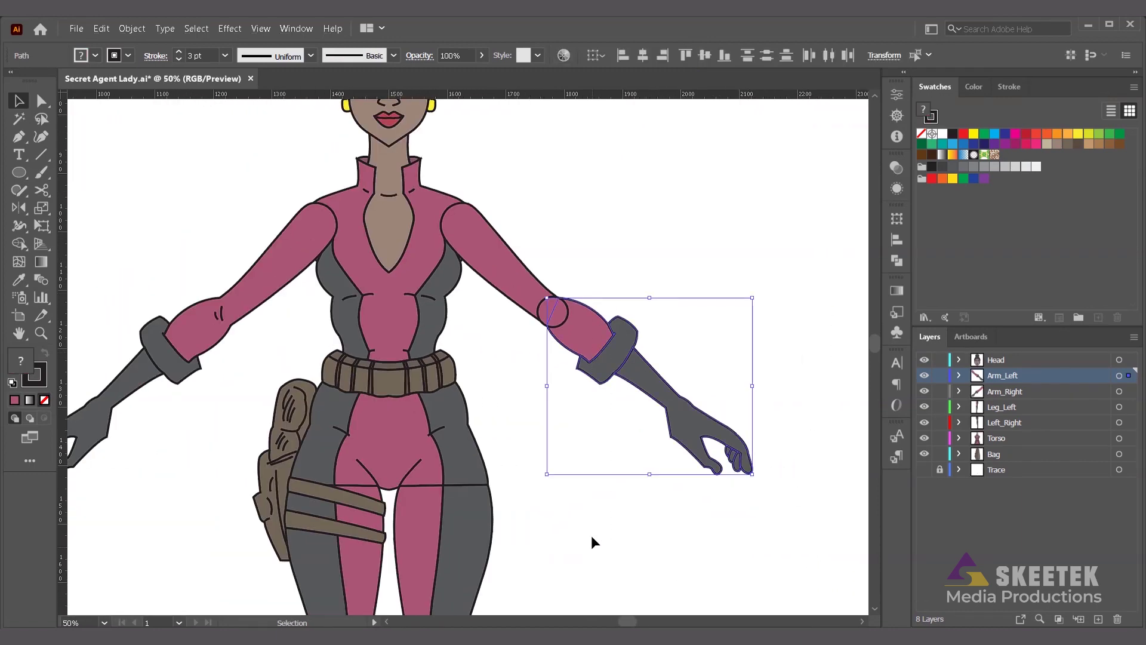
{"action": "left_click", "coordinate": [555, 310], "text": "shift"}
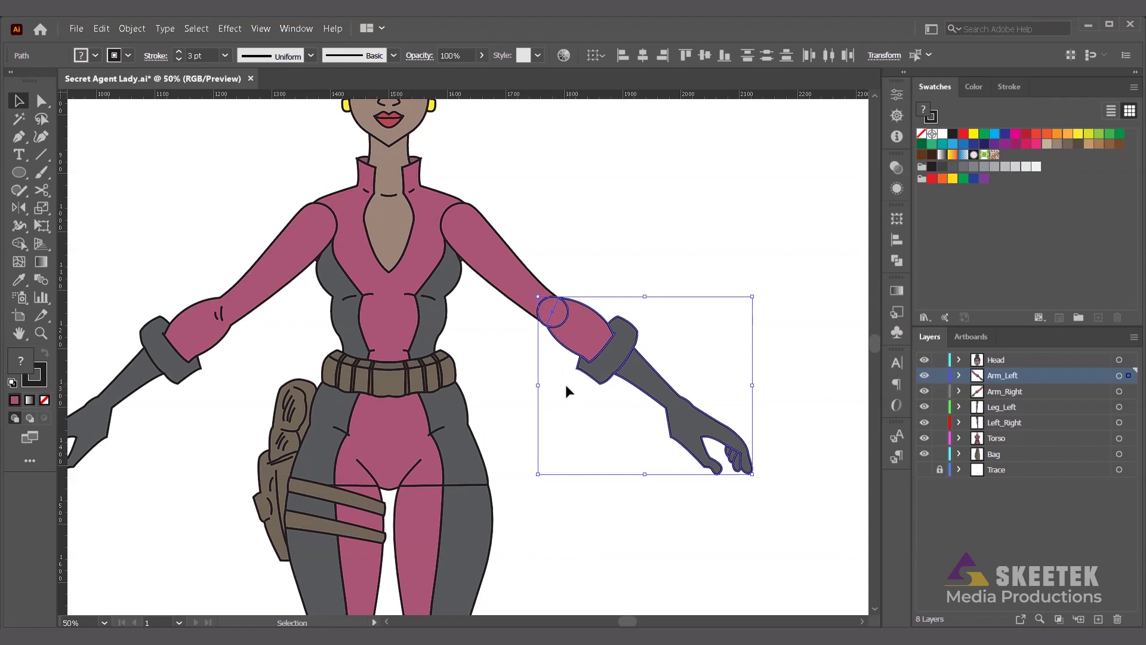
{"action": "key", "text": "r"}
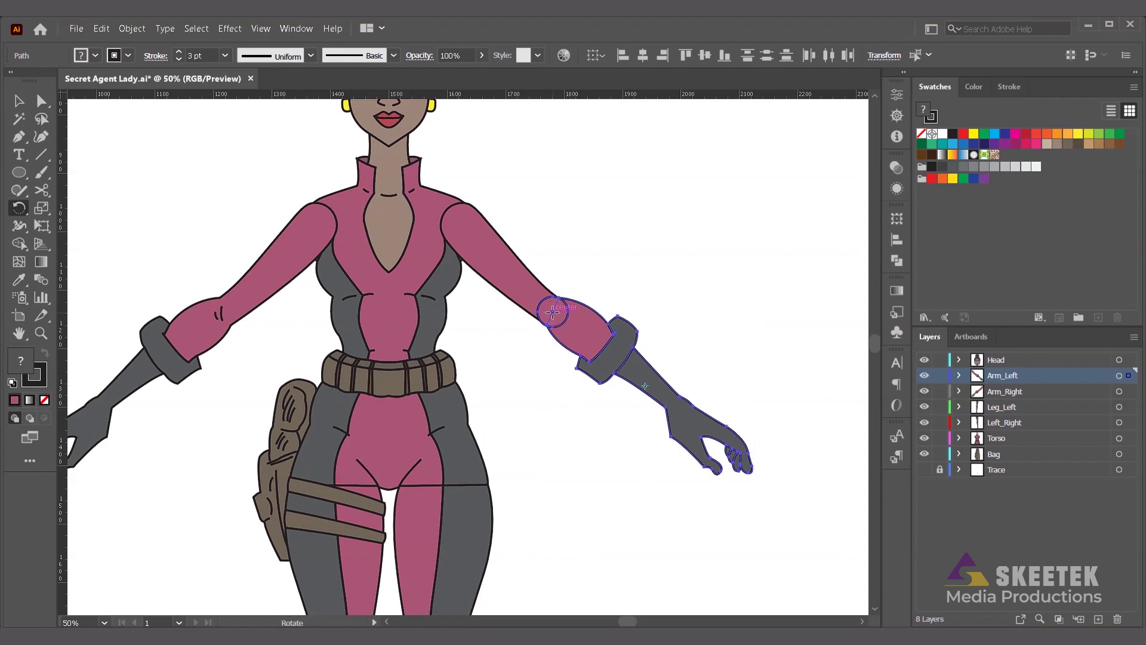
{"action": "left_click", "coordinate": [553, 312]}
{"action": "left_click_drag", "start_coordinate": [685, 356], "coordinate": [564, 506]}
{"action": "key", "text": "ctrl+shift+a"}
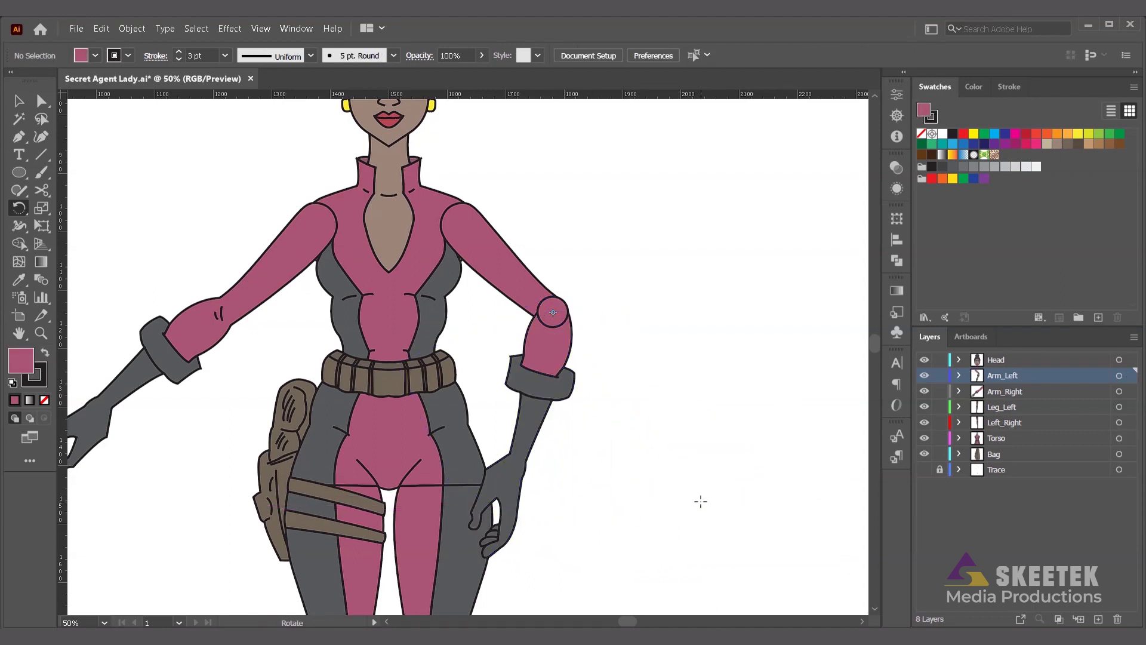
Step: Undo the forearm rotation, try two more inward rotations about the elbow, undo them as well and deselect the forearm
{"action": "key", "text": "ctrl+z"}
{"action": "key", "text": "ctrl+z"}
{"action": "left_click_drag", "start_coordinate": [762, 377], "coordinate": [575, 544]}
{"action": "key", "text": "ctrl+shift+a"}
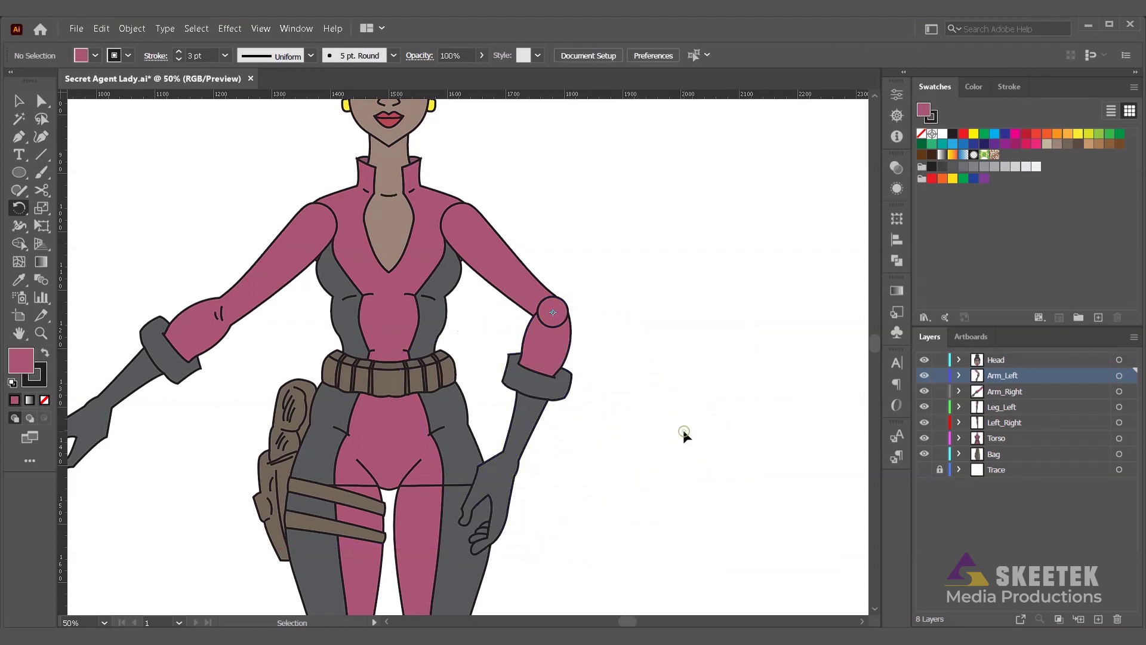
{"action": "key", "text": "ctrl+z"}
{"action": "key", "text": "ctrl+z"}
{"action": "key", "text": "ctrl+z"}
{"action": "key", "text": "ctrl+shift+z"}
{"action": "left_click_drag", "start_coordinate": [775, 364], "coordinate": [557, 505]}
{"action": "key", "text": "ctrl+z"}
{"action": "left_click", "coordinate": [18, 101]}
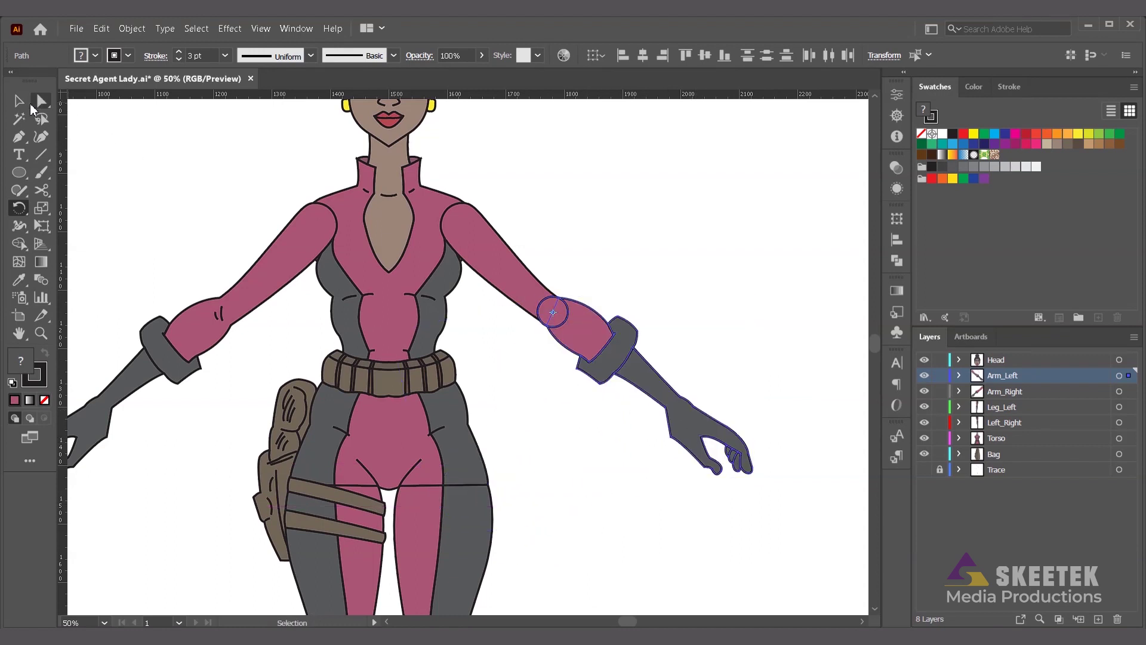
{"action": "left_click", "coordinate": [620, 232]}
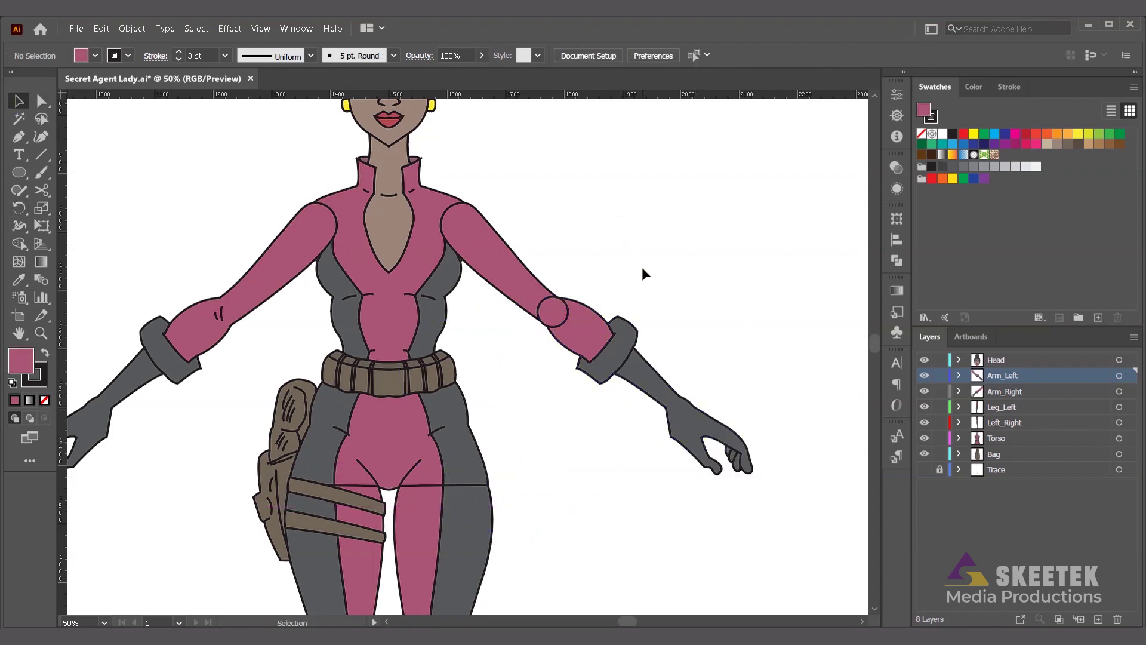
Step: Select the top elbow circle and expand the Arm_Left layer to examine its stacked ellipses and paths
{"action": "left_click", "coordinate": [564, 313]}
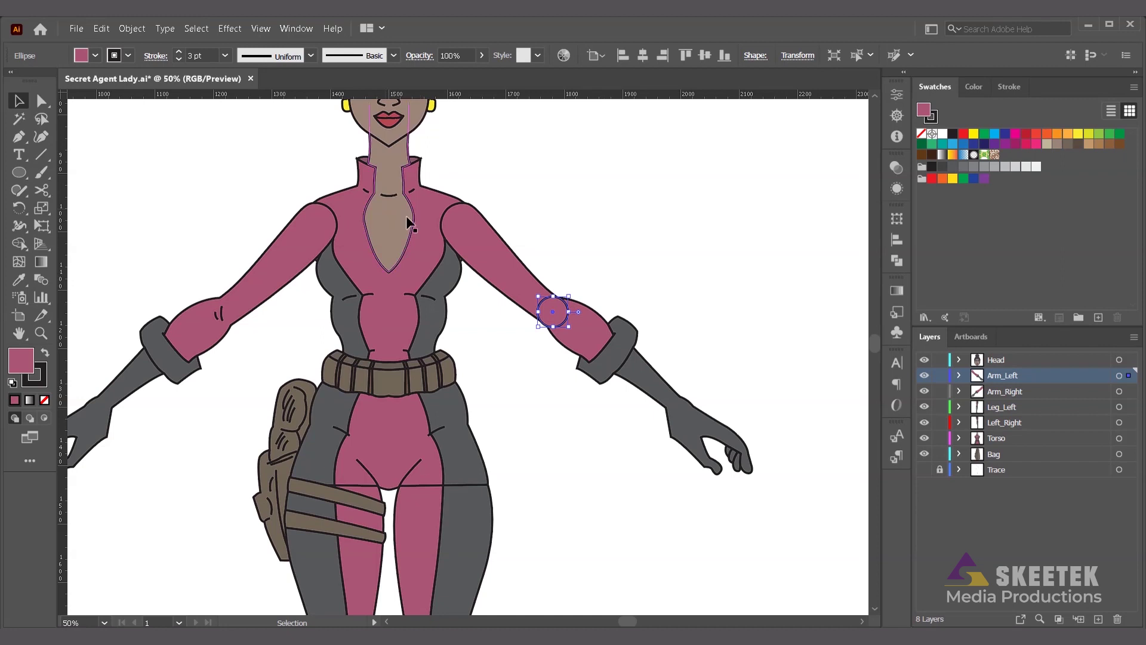
{"action": "key", "text": "ctrl+plus"}
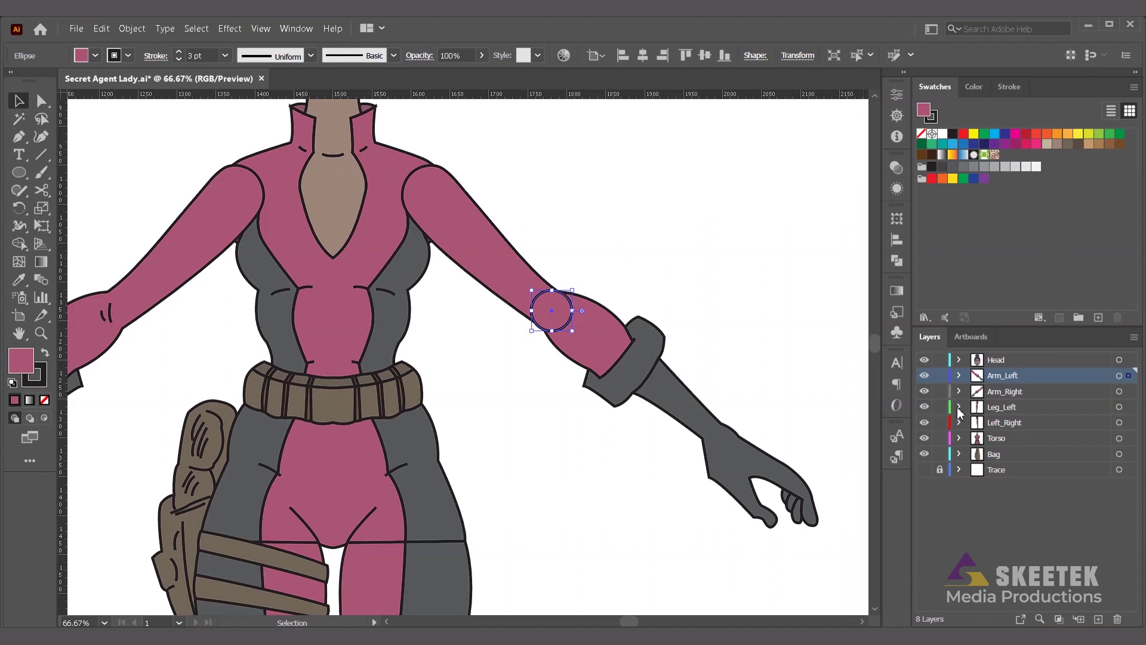
{"action": "left_click", "coordinate": [958, 374]}
{"action": "left_click", "coordinate": [1119, 404]}
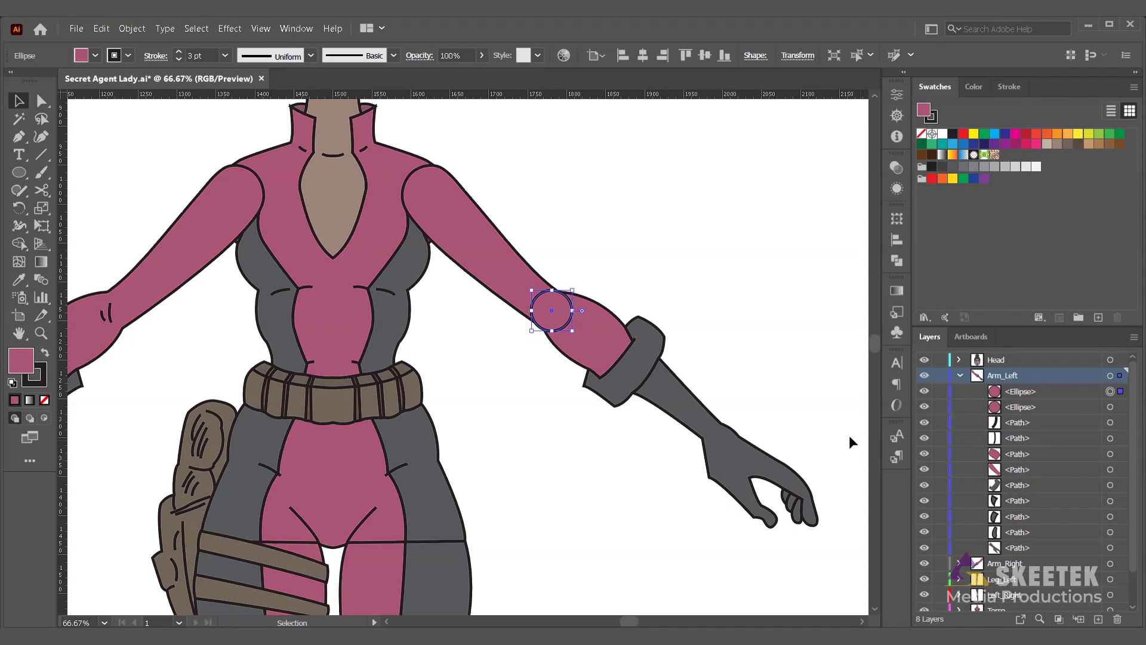
Step: Group the left forearm sleeve, cuff, glove and hand paths together with the top elbow circle
{"action": "scroll", "coordinate": [771, 372], "scroll_direction": "down", "scroll_amount": 1}
{"action": "key", "text": "ctrl+minus"}
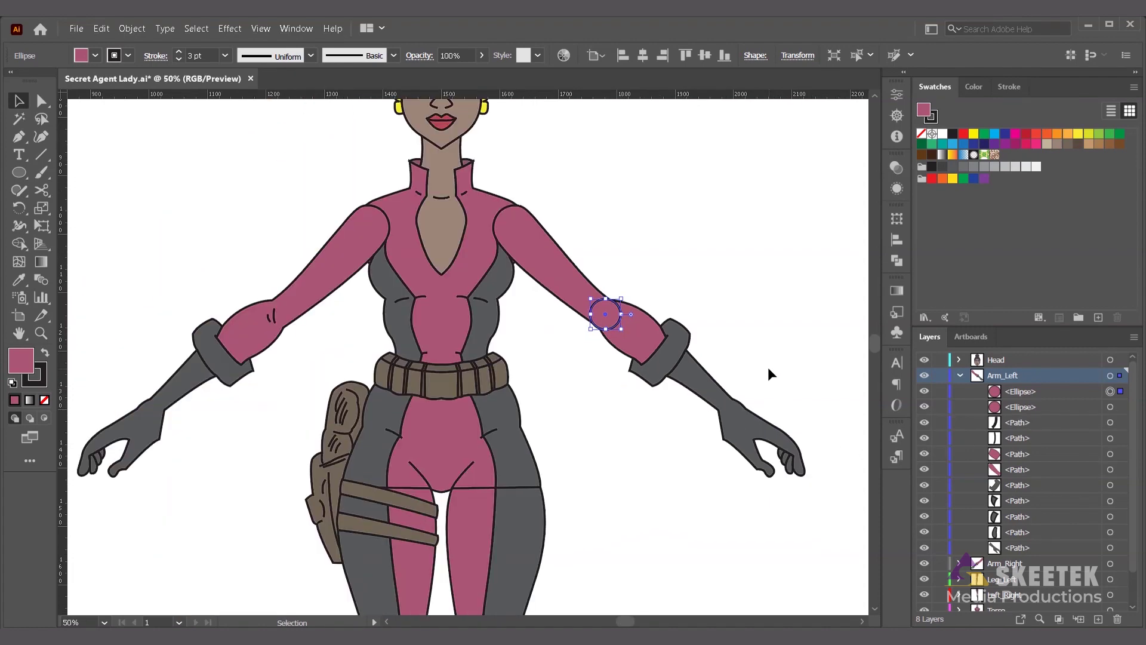
{"action": "scroll", "coordinate": [767, 371], "scroll_direction": "right", "scroll_amount": 2}
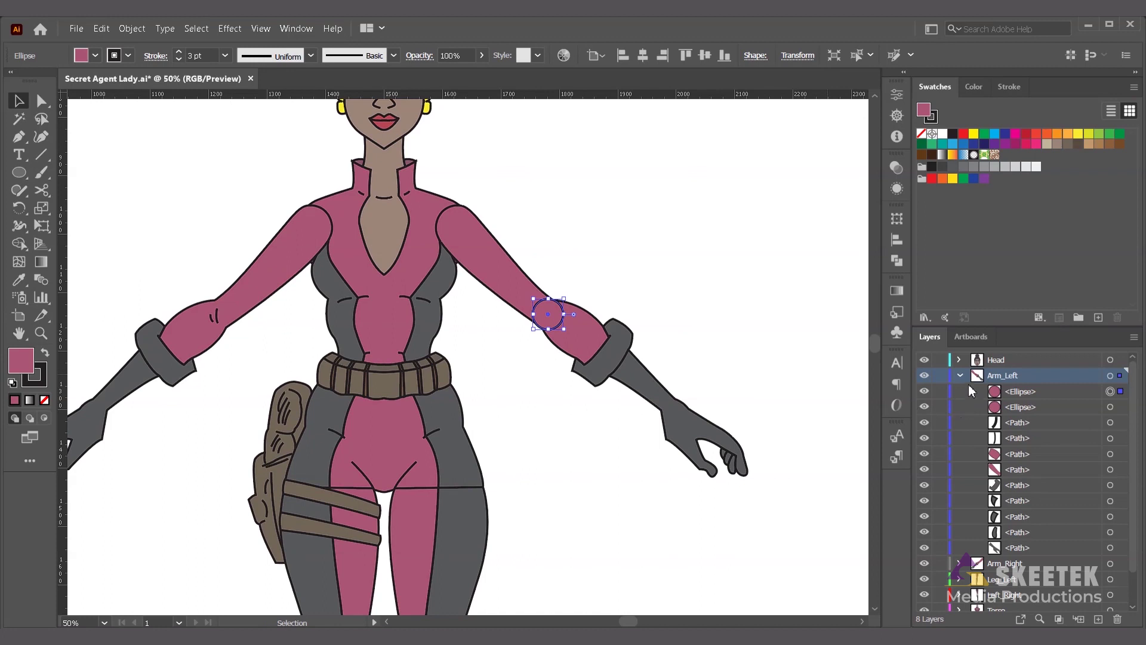
{"action": "left_click_drag", "start_coordinate": [836, 299], "coordinate": [589, 494]}
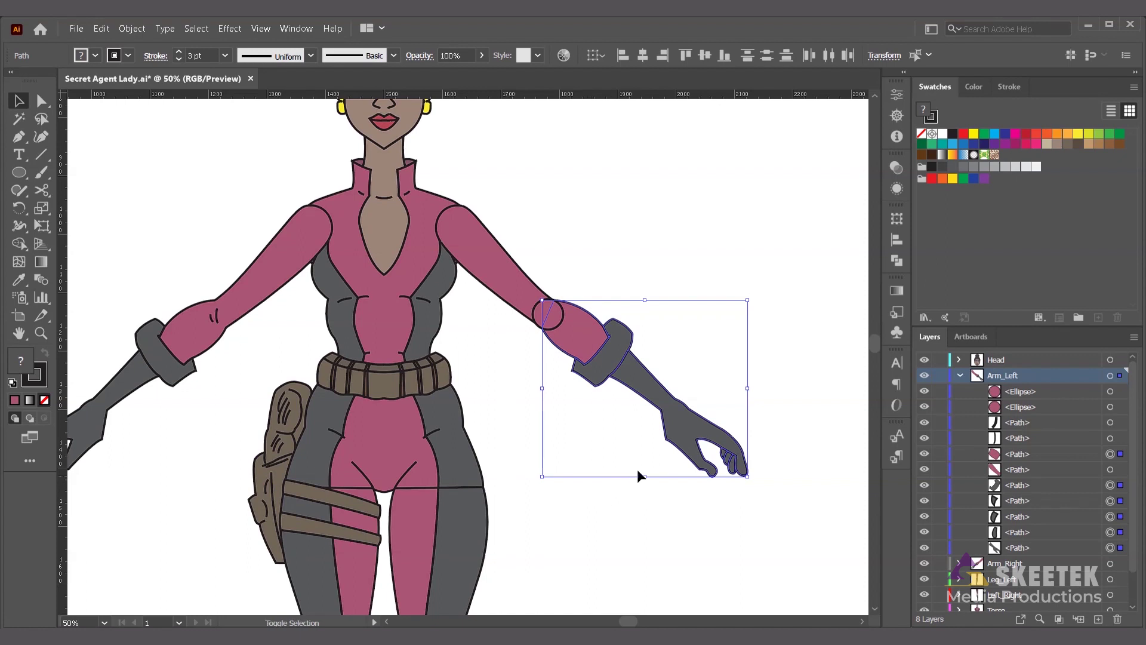
{"action": "left_click", "coordinate": [555, 316], "text": "shift"}
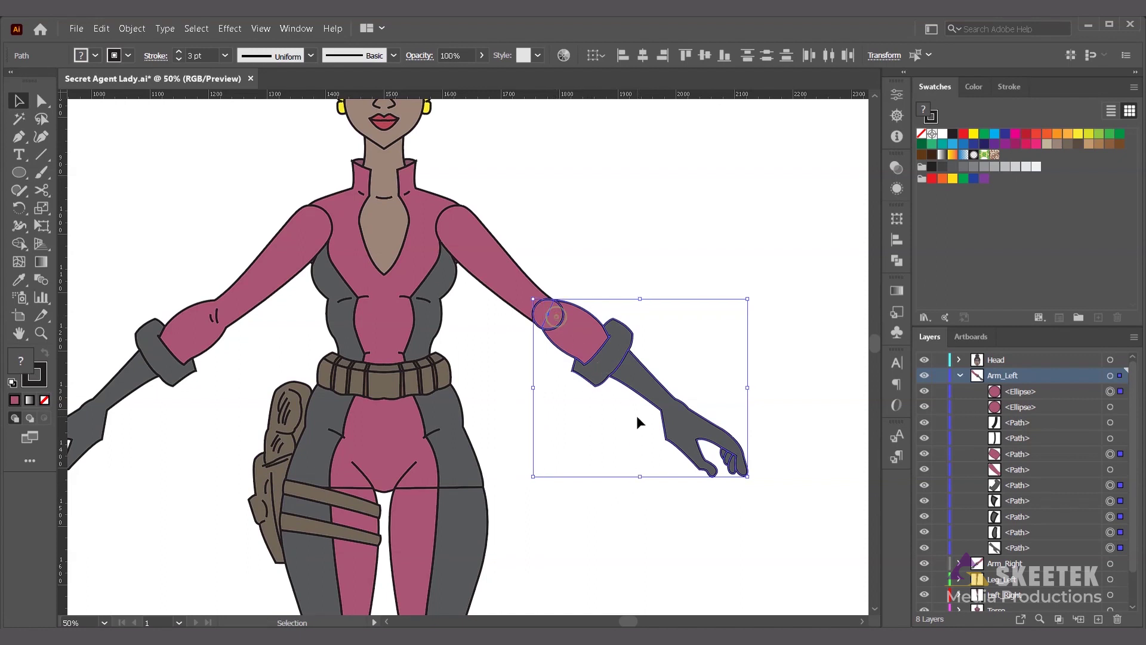
{"action": "right_click", "coordinate": [609, 352]}
{"action": "left_click", "coordinate": [676, 436]}
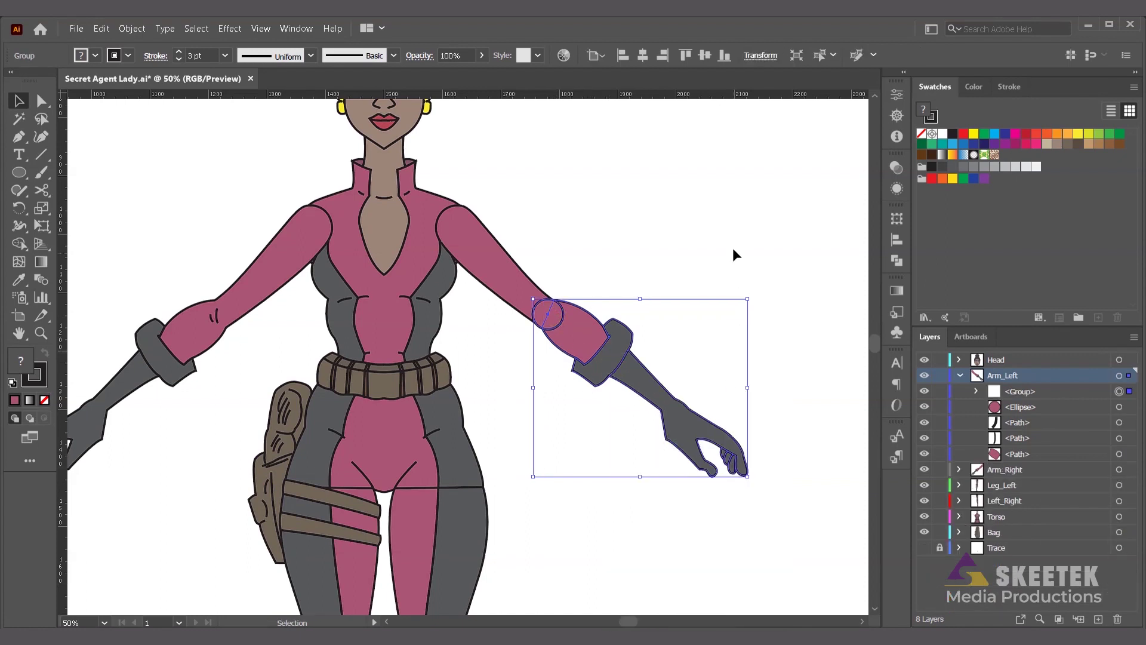
Step: Rename the new forearm group as Lower arm and deselect it
{"action": "double_click", "coordinate": [1026, 391]}
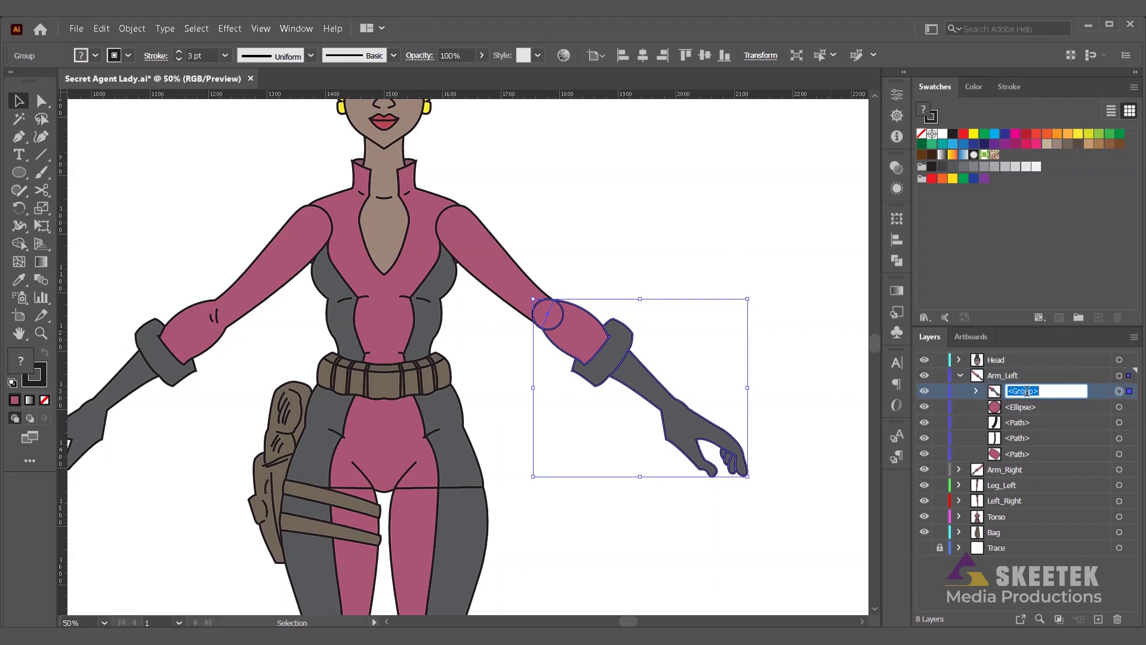
{"action": "type", "text": "Lower arm"}
{"action": "key", "text": "Return"}
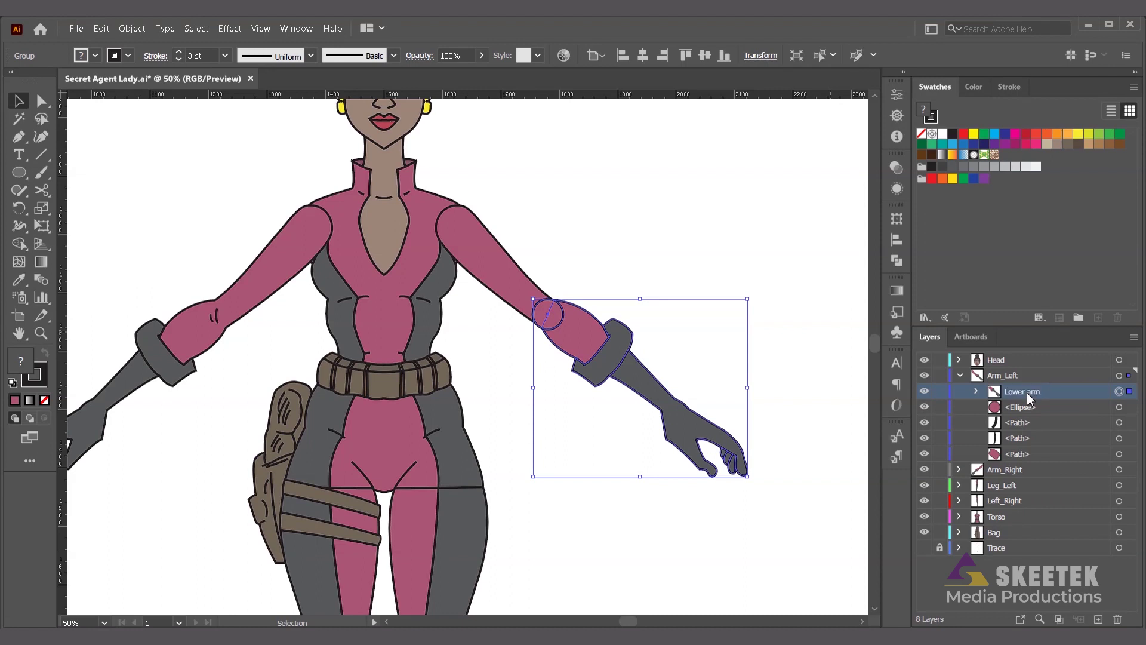
{"action": "left_click", "coordinate": [606, 243]}
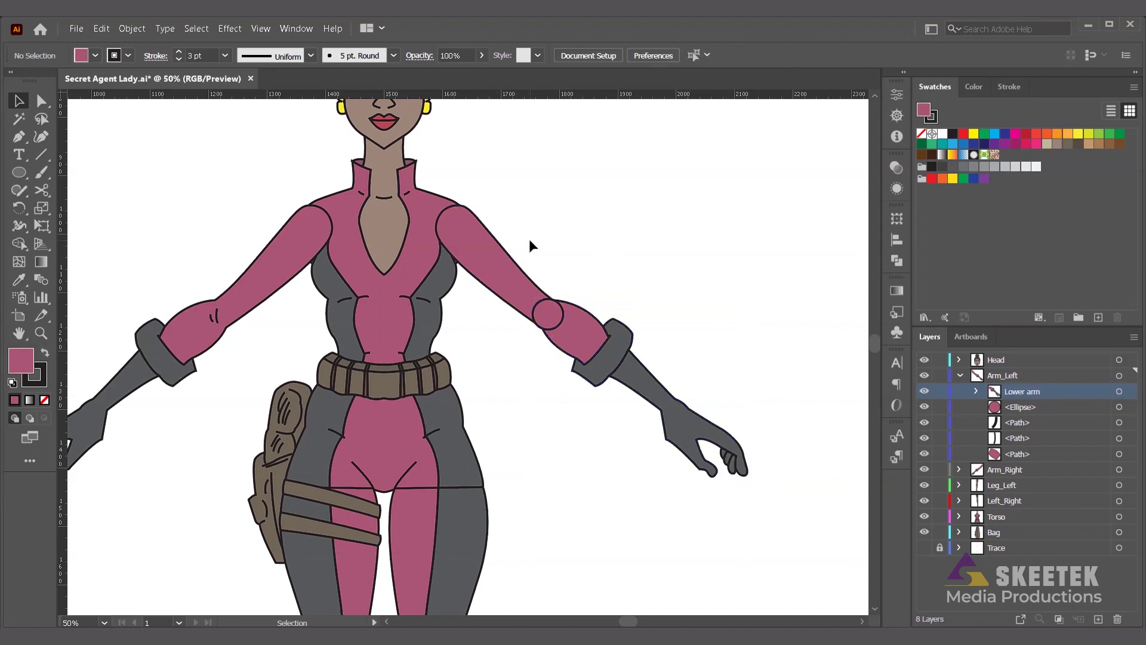
Step: Isolate the left upper sleeve path, close its open elbow end with Join and exit isolation mode
{"action": "left_click", "coordinate": [498, 266]}
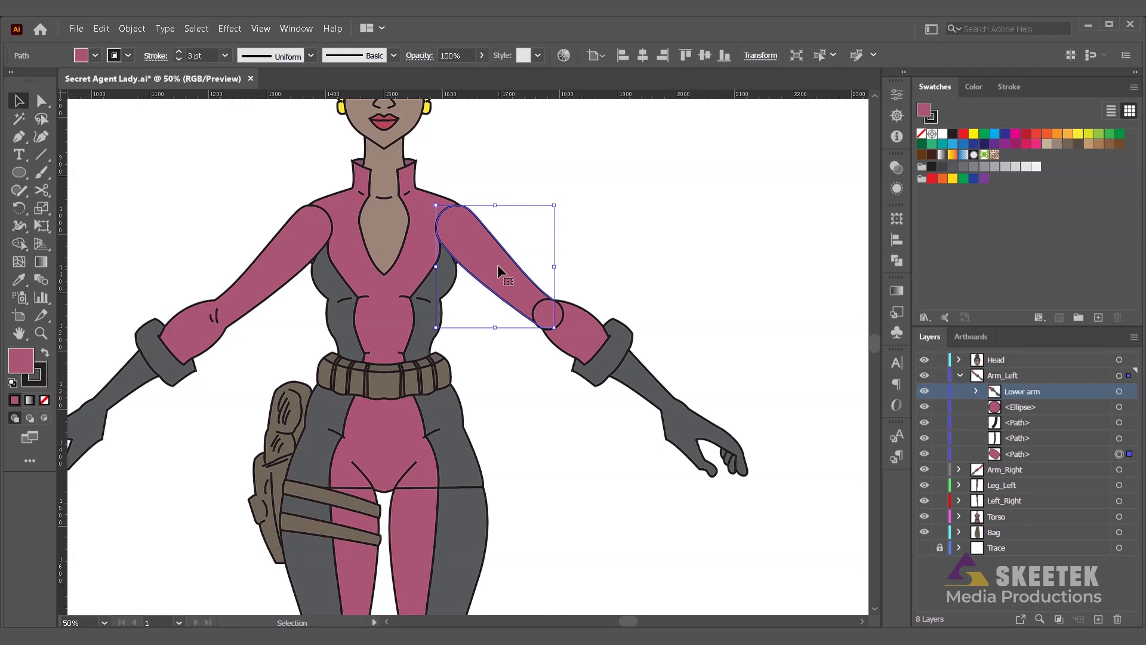
{"action": "double_click", "coordinate": [498, 267]}
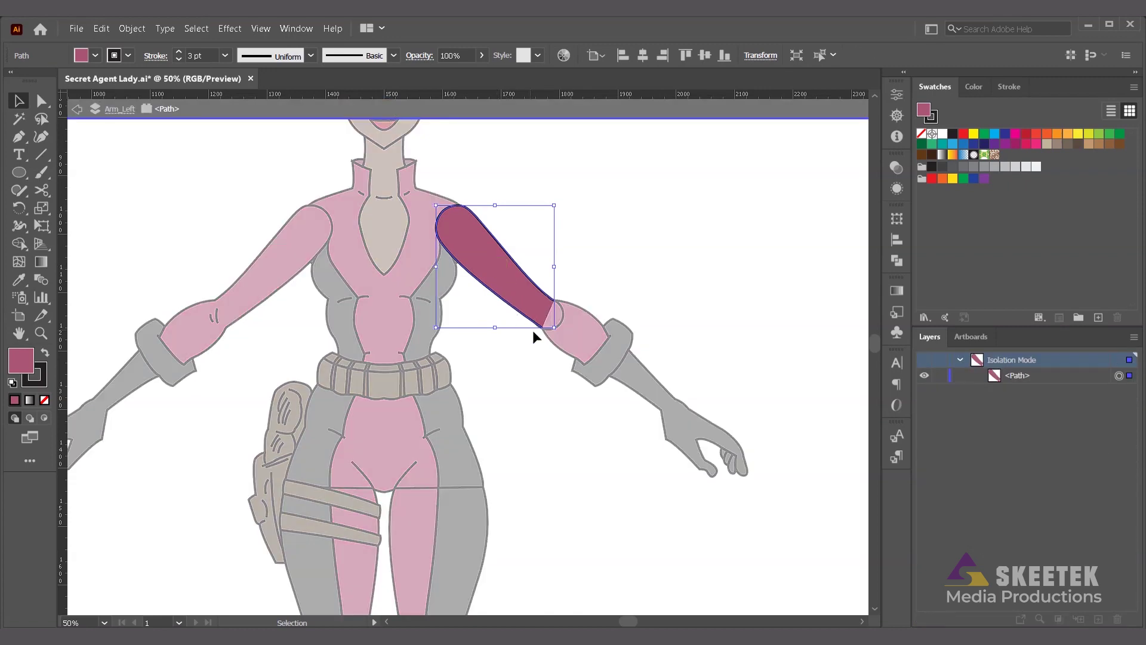
{"action": "scroll", "coordinate": [533, 328], "scroll_direction": "up", "scroll_amount": 2}
{"action": "right_click", "coordinate": [533, 305]}
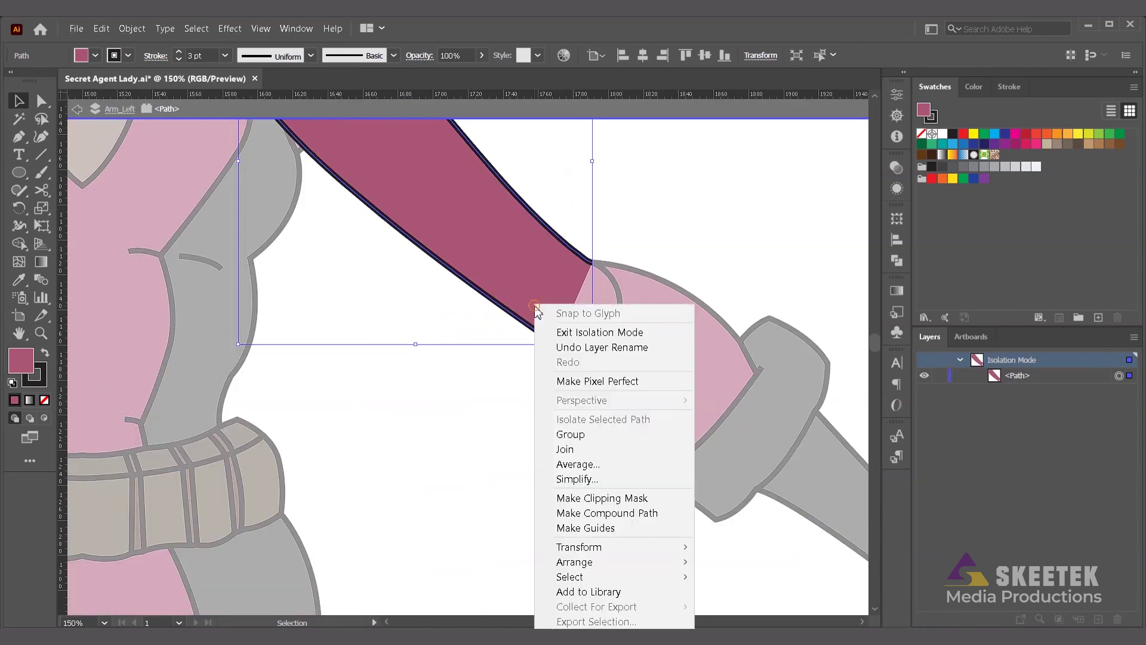
{"action": "left_click", "coordinate": [598, 453]}
{"action": "scroll", "coordinate": [558, 375], "scroll_direction": "down", "scroll_amount": 3}
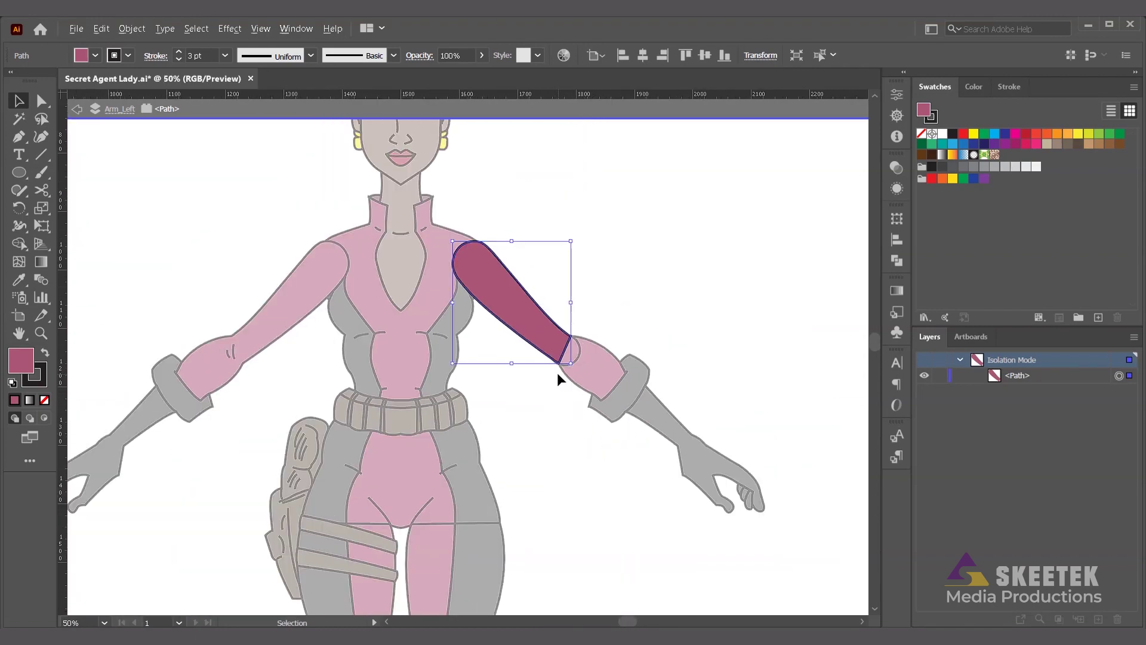
{"action": "left_click", "coordinate": [681, 225]}
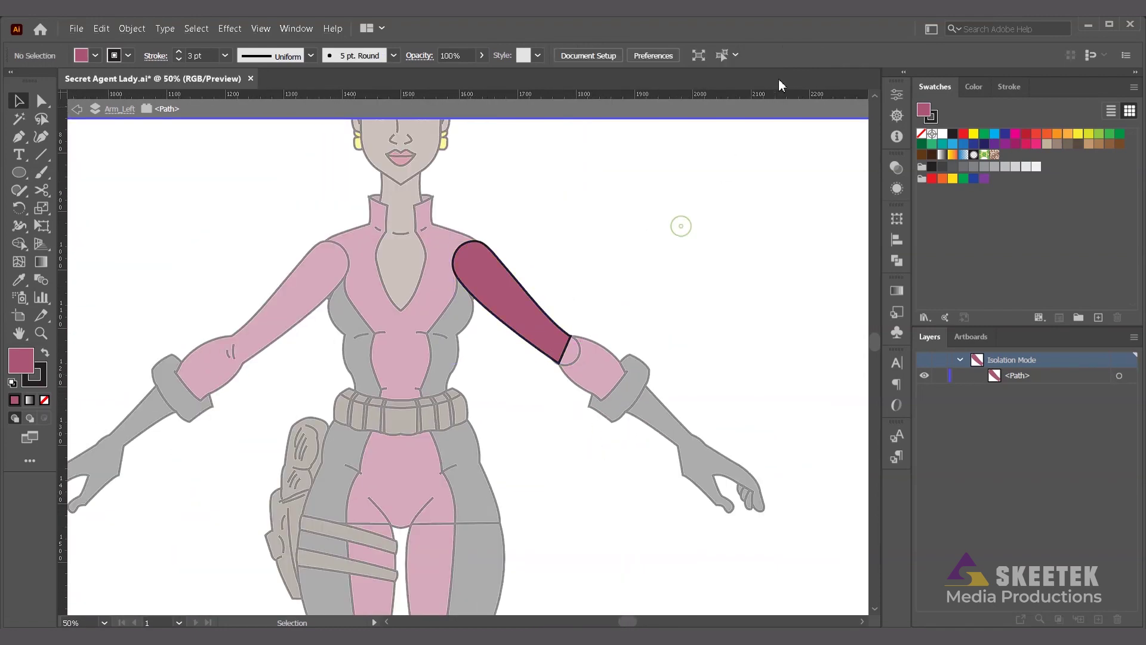
{"action": "left_click", "coordinate": [704, 56]}
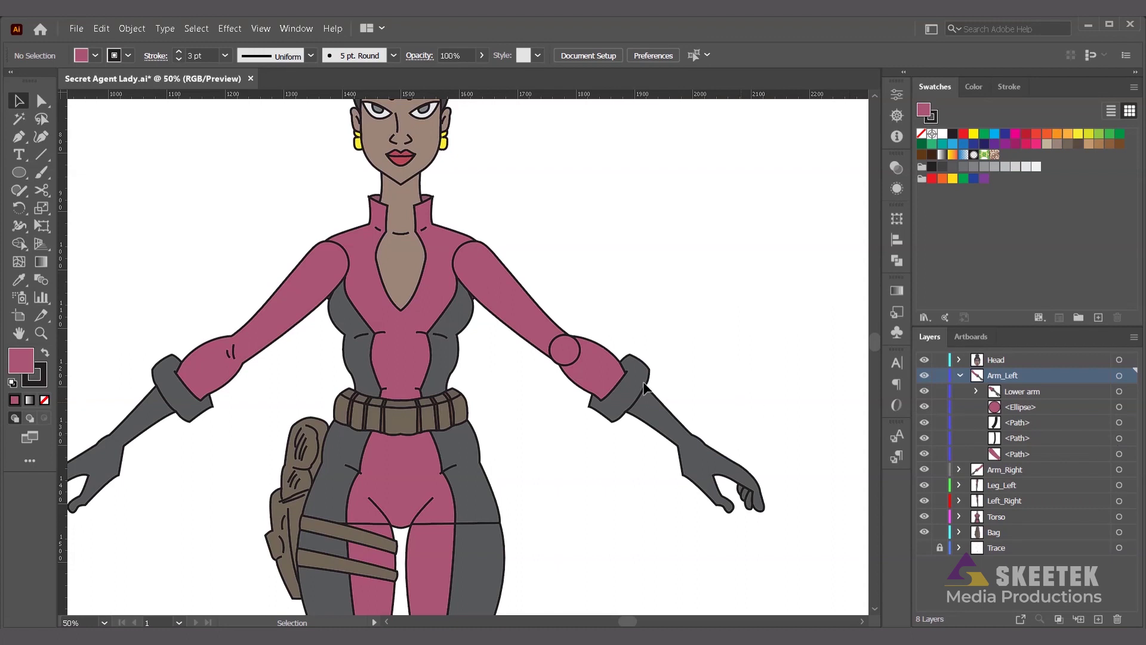
Step: Group the left upper sleeve path with the remaining elbow ellipse in Arm_Left and deselect the group
{"action": "left_click", "coordinate": [508, 323]}
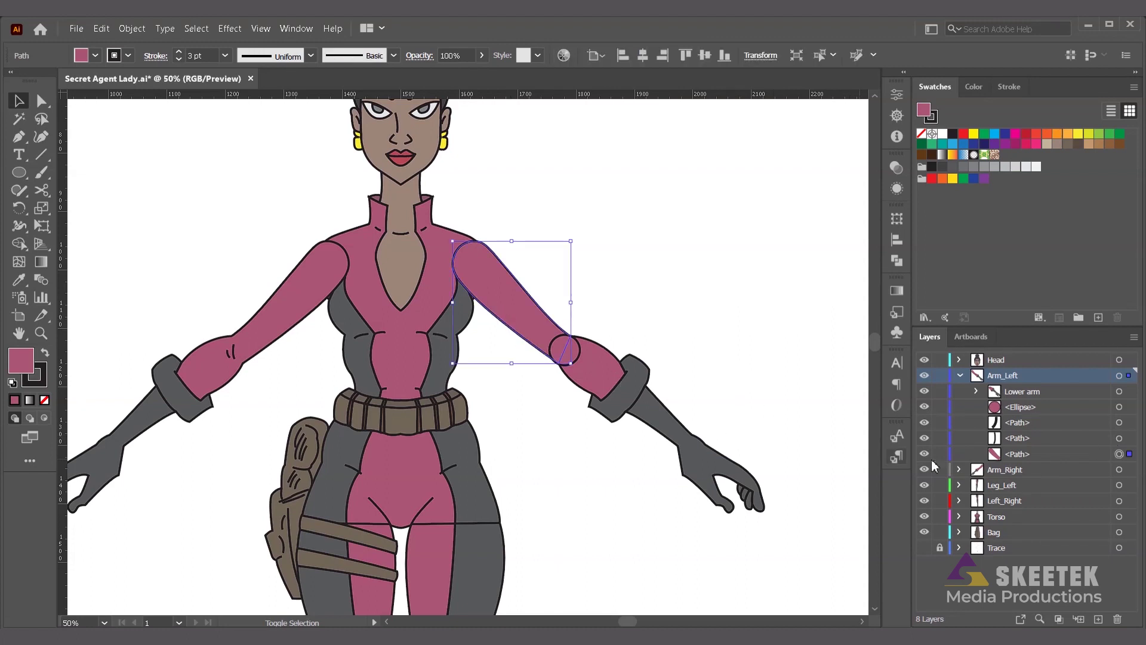
{"action": "left_click", "coordinate": [1128, 408]}
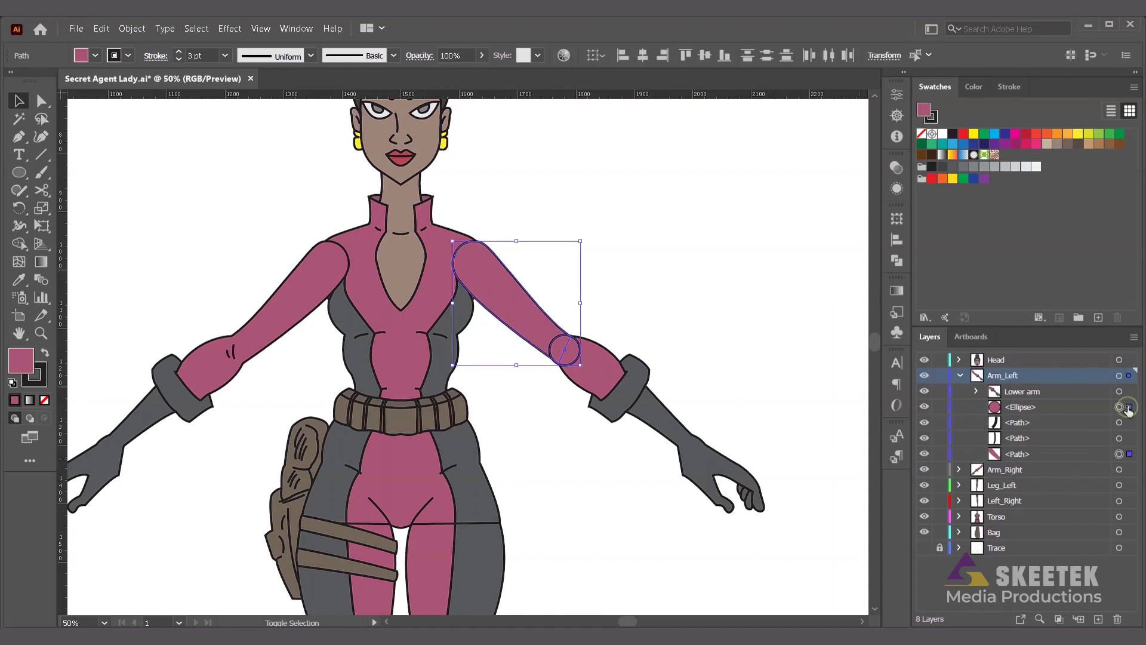
{"action": "right_click", "coordinate": [521, 306]}
{"action": "left_click", "coordinate": [578, 389]}
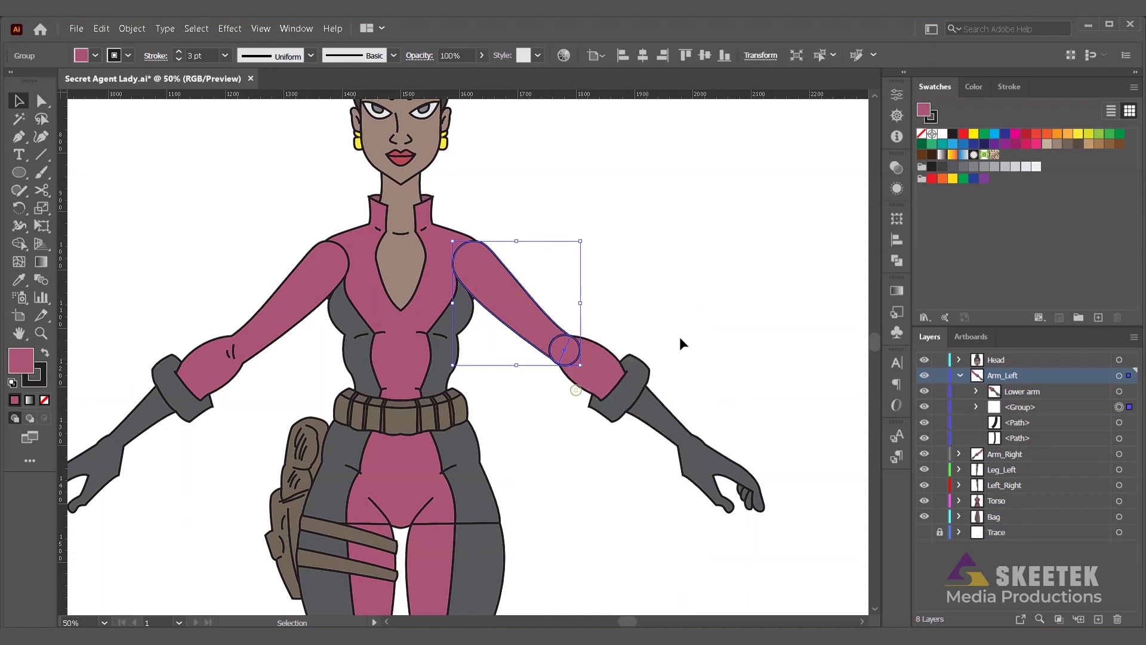
{"action": "left_click", "coordinate": [693, 327]}
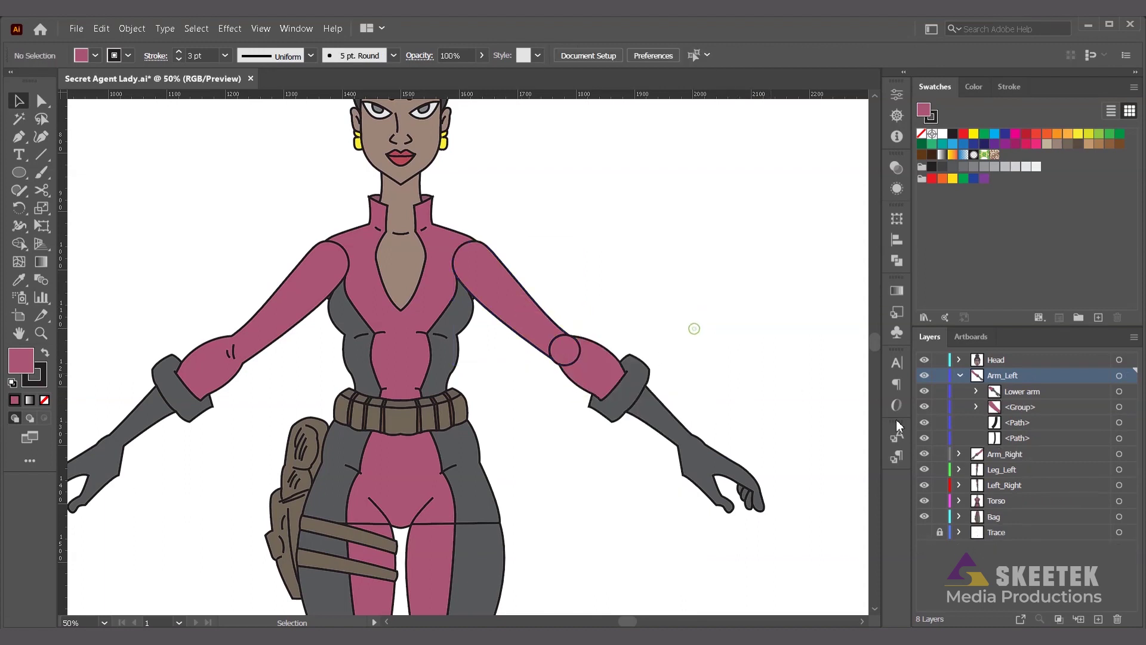
Step: Move the two elbow crease paths to the front of the Lower arm group and select that group on the artwork
{"action": "left_click", "coordinate": [1119, 422]}
{"action": "key", "text": "ctrl+c"}
{"action": "key", "text": "ctrl+b"}
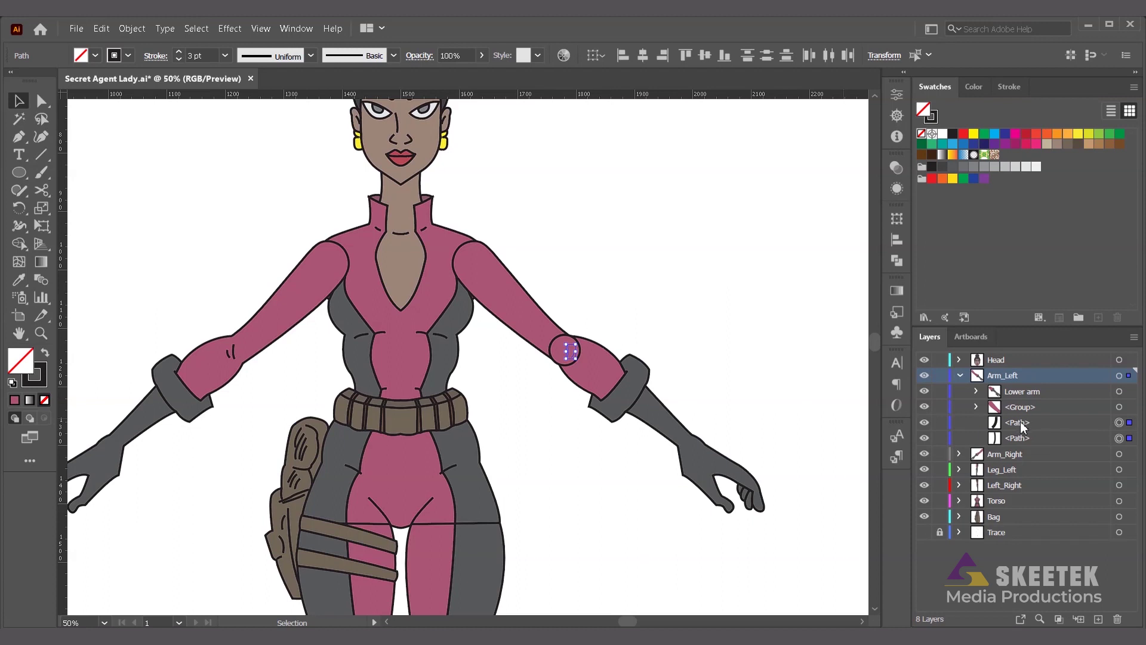
{"action": "left_click", "coordinate": [976, 391]}
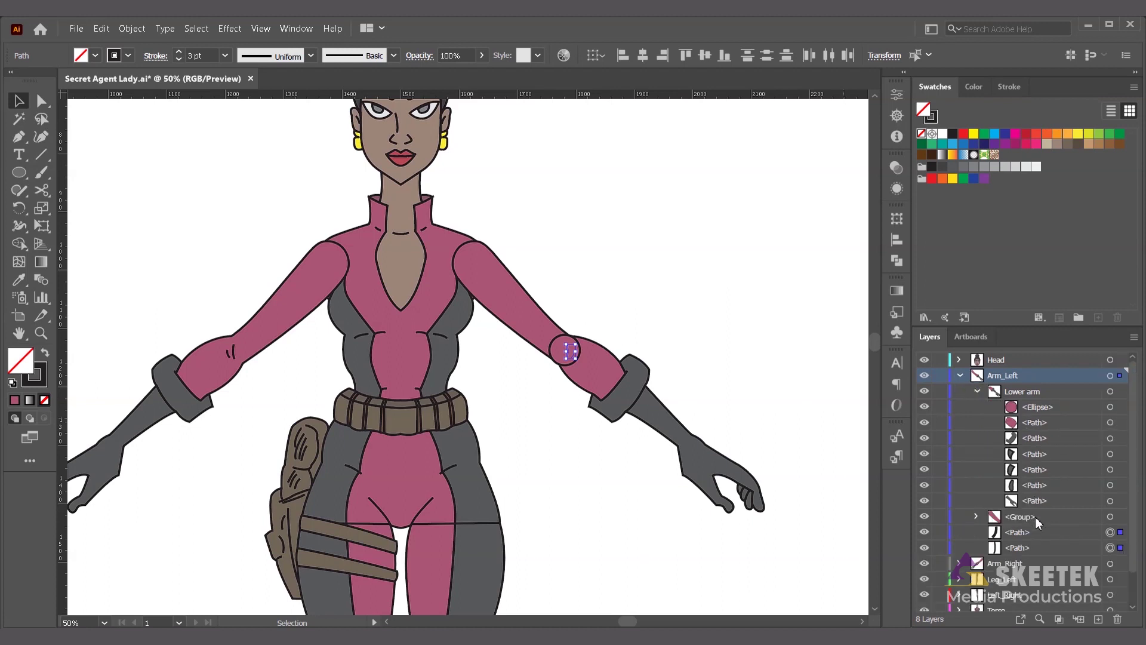
{"action": "left_click", "coordinate": [1043, 531]}
{"action": "left_click", "coordinate": [1057, 548], "text": "shift"}
{"action": "left_click_drag", "start_coordinate": [1056, 550], "coordinate": [1049, 402]}
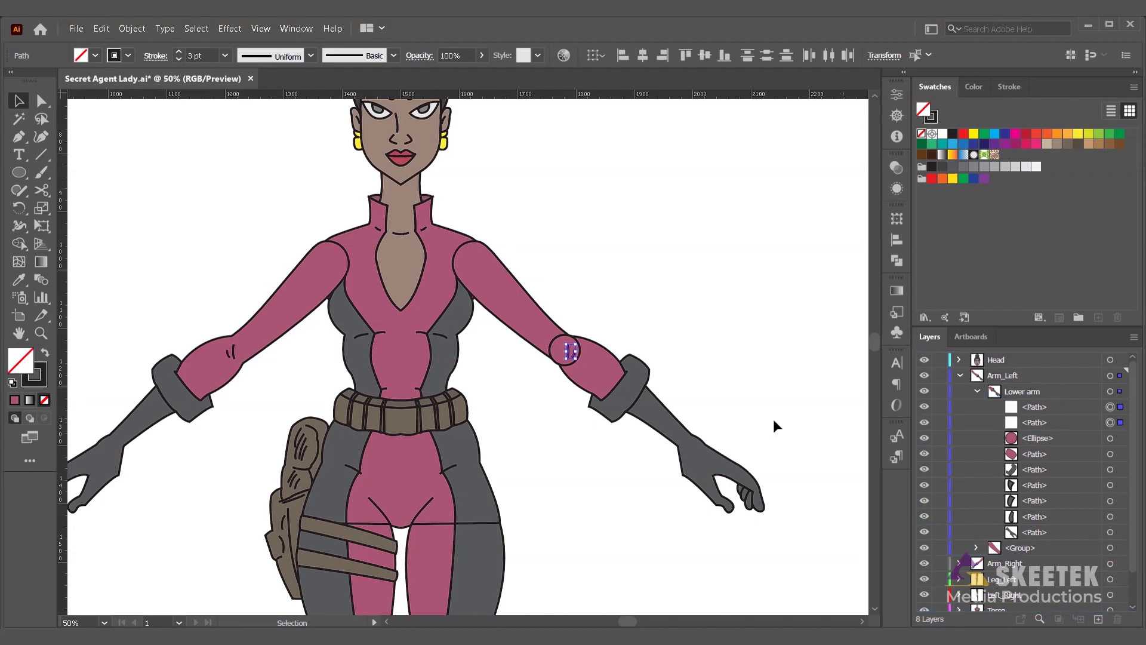
{"action": "left_click", "coordinate": [694, 397]}
{"action": "left_click", "coordinate": [651, 406]}
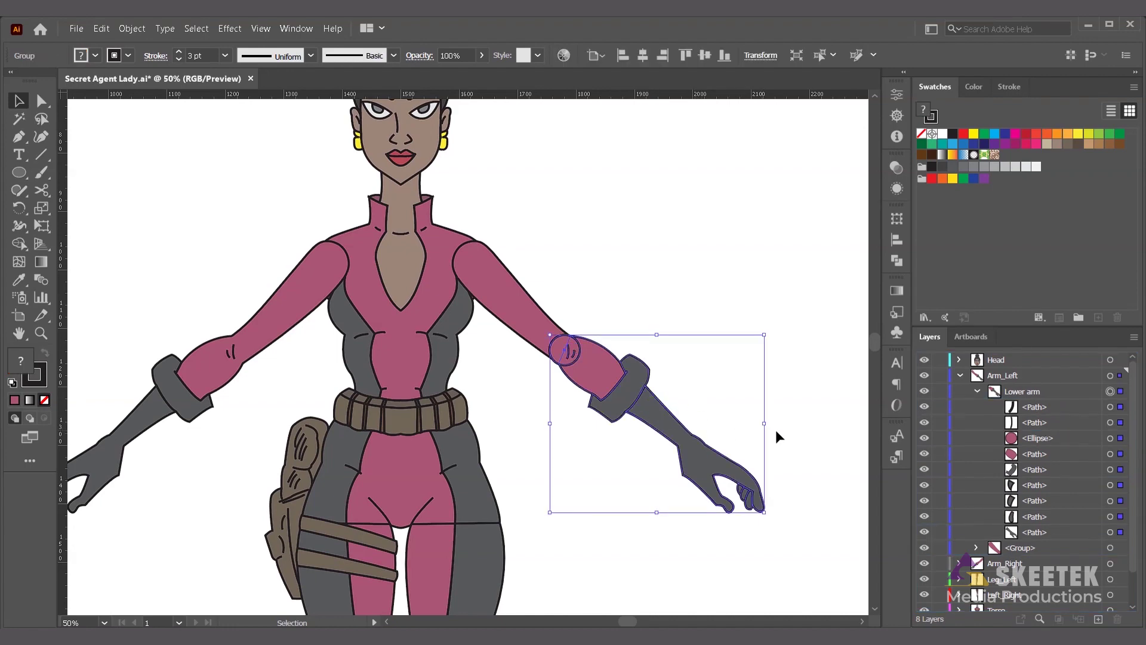
Step: Collapse the Lower arm group and rename the unnamed group below it as Upper arm
{"action": "left_click", "coordinate": [976, 391]}
{"action": "left_click", "coordinate": [1030, 410]}
{"action": "double_click", "coordinate": [1029, 408]}
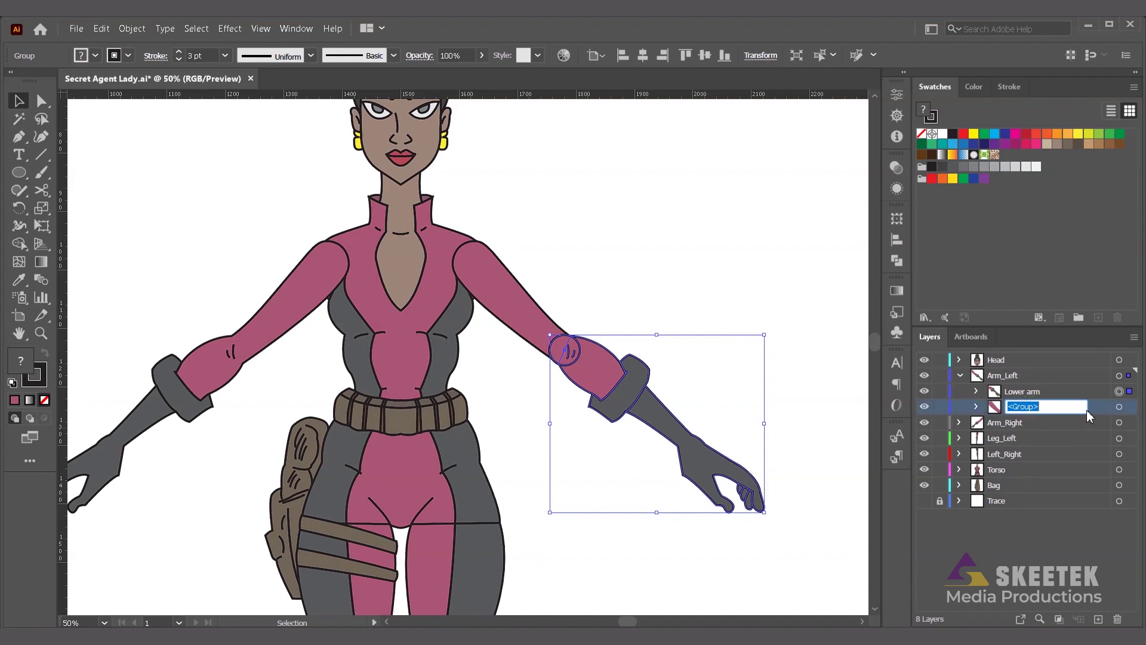
{"action": "type", "text": "B"}
{"action": "type", "text": "pper arm"}
{"action": "key", "text": "Return"}
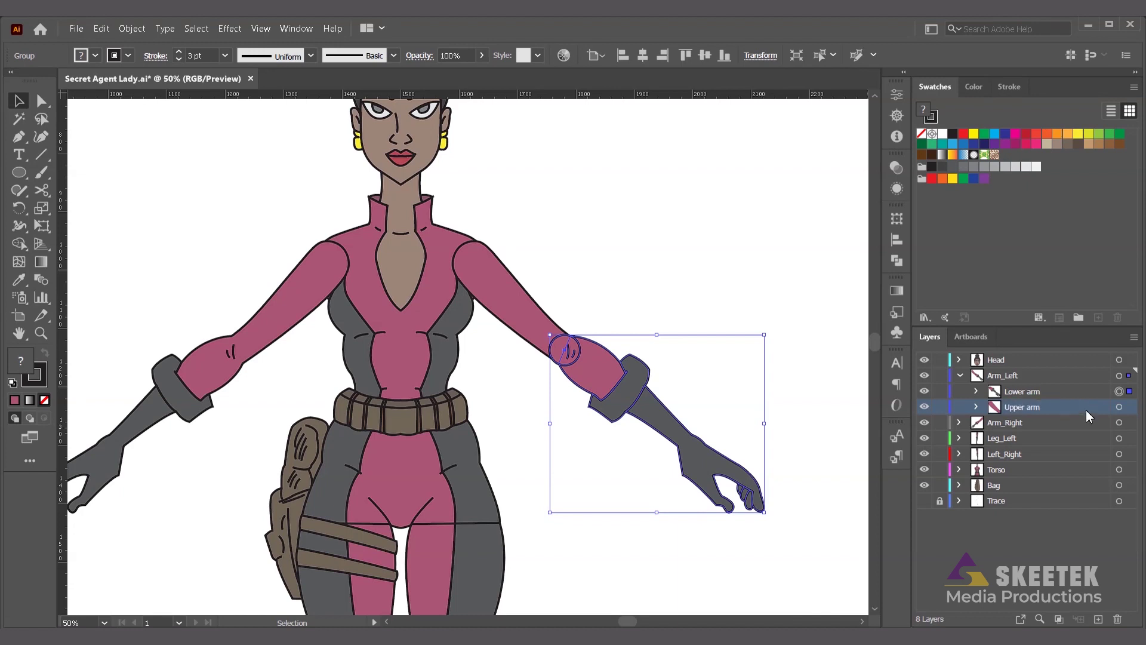
Step: Try rotating the Lower arm group about the elbow circle's center so the hand swings across the hips, and undo the rotation
{"action": "left_click", "coordinate": [1129, 392]}
{"action": "key", "text": "r"}
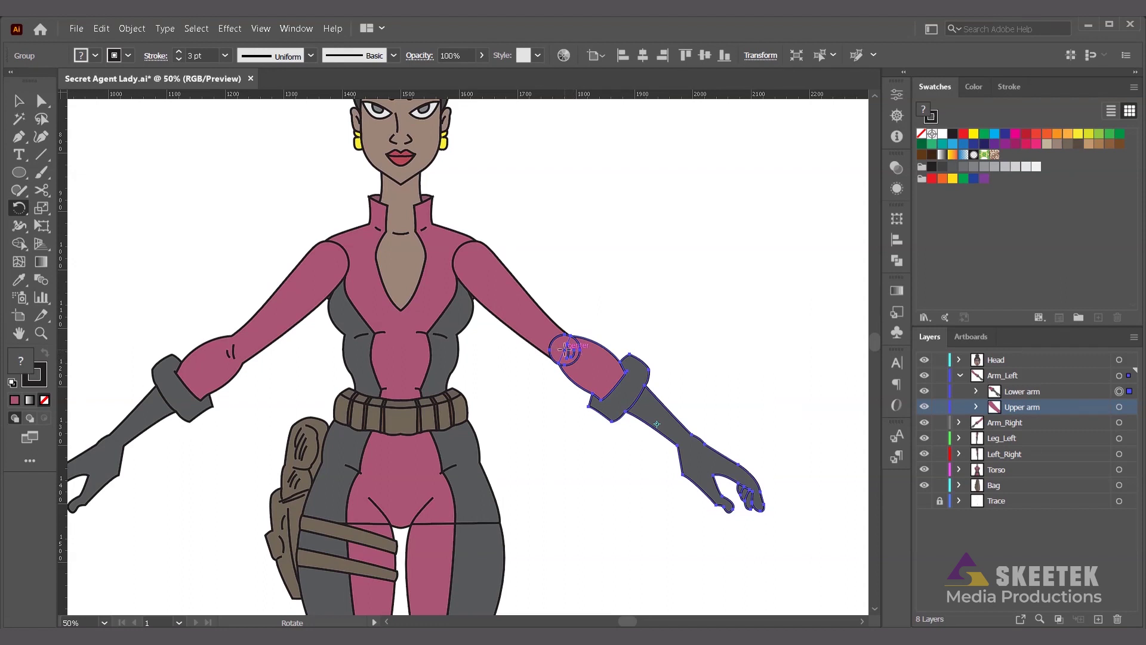
{"action": "left_click", "coordinate": [564, 349]}
{"action": "left_click_drag", "start_coordinate": [765, 387], "coordinate": [514, 485]}
{"action": "key", "text": "ctrl+z"}
{"action": "key", "text": "ctrl+z"}
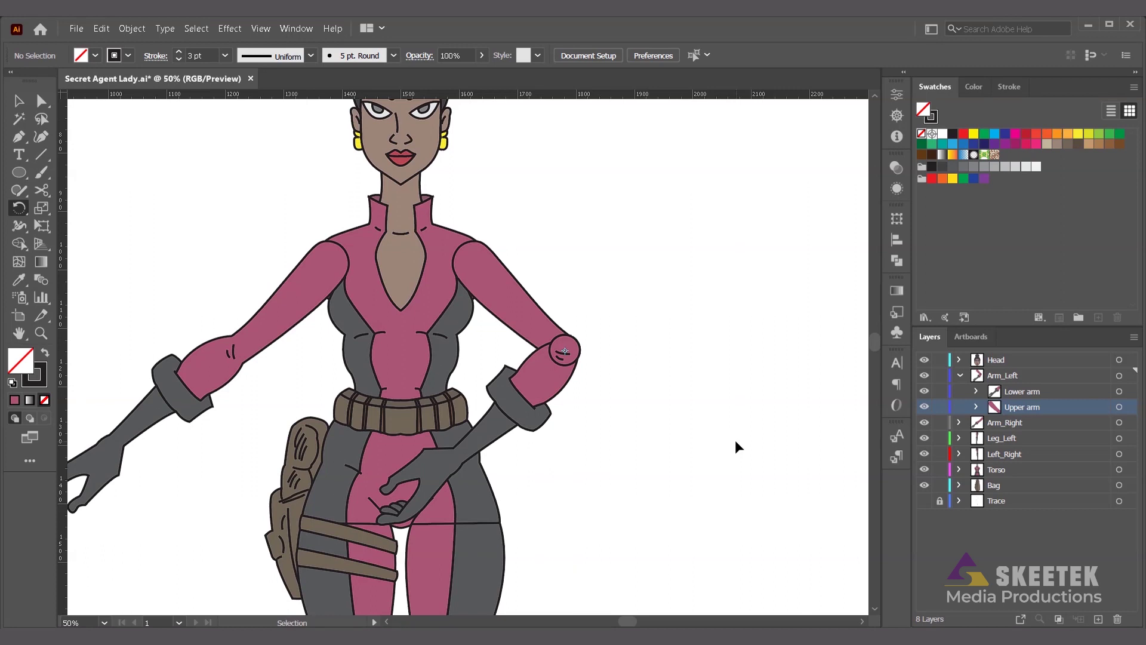
Step: Try rotating the Lower arm group about the elbow center with the hand raised and then lowered beside the hip, undoing each pose
{"action": "left_click_drag", "start_coordinate": [750, 422], "coordinate": [604, 171]}
{"action": "left_click", "coordinate": [769, 334], "text": "ctrl"}
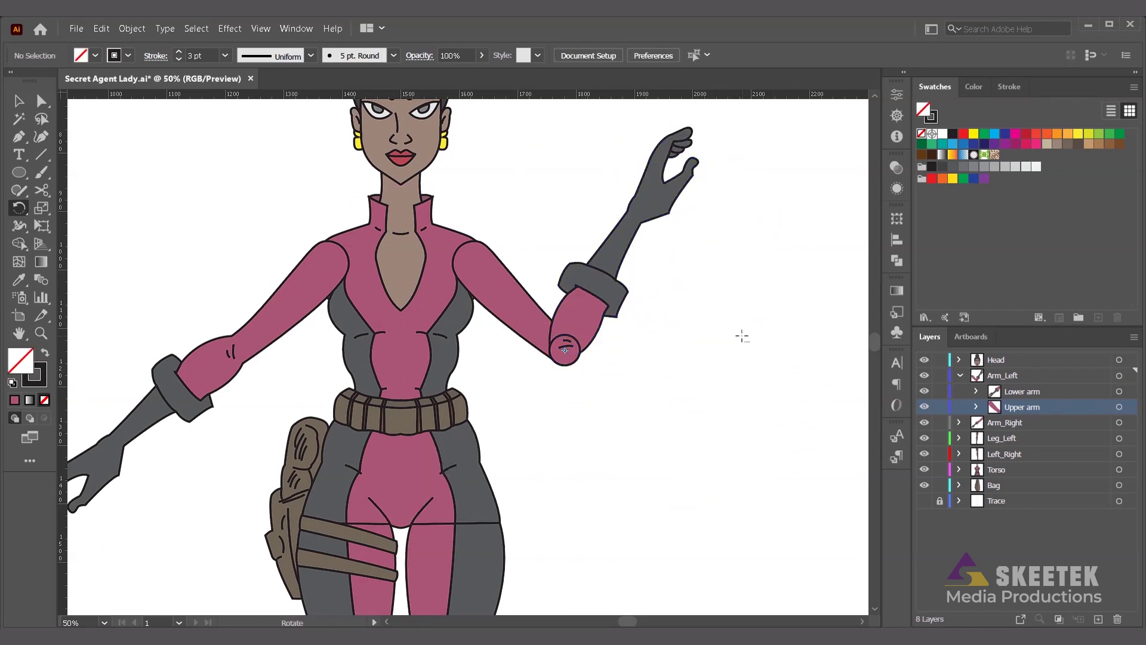
{"action": "key", "text": "ctrl+z"}
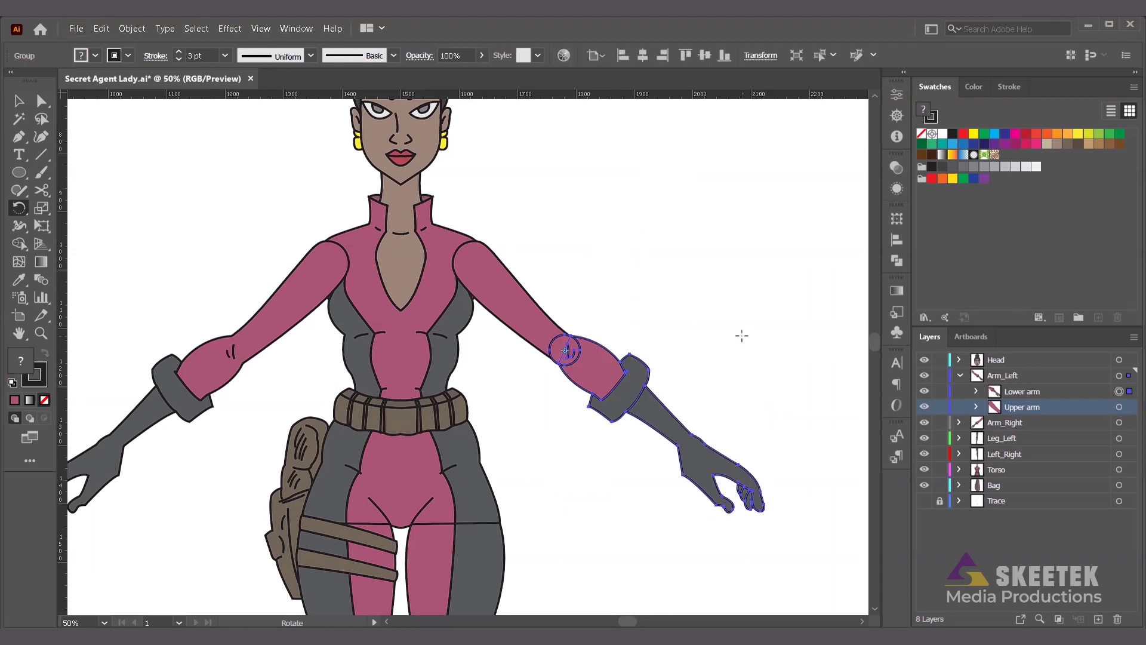
{"action": "left_click_drag", "start_coordinate": [755, 408], "coordinate": [589, 509]}
{"action": "left_click", "coordinate": [739, 442], "text": "ctrl"}
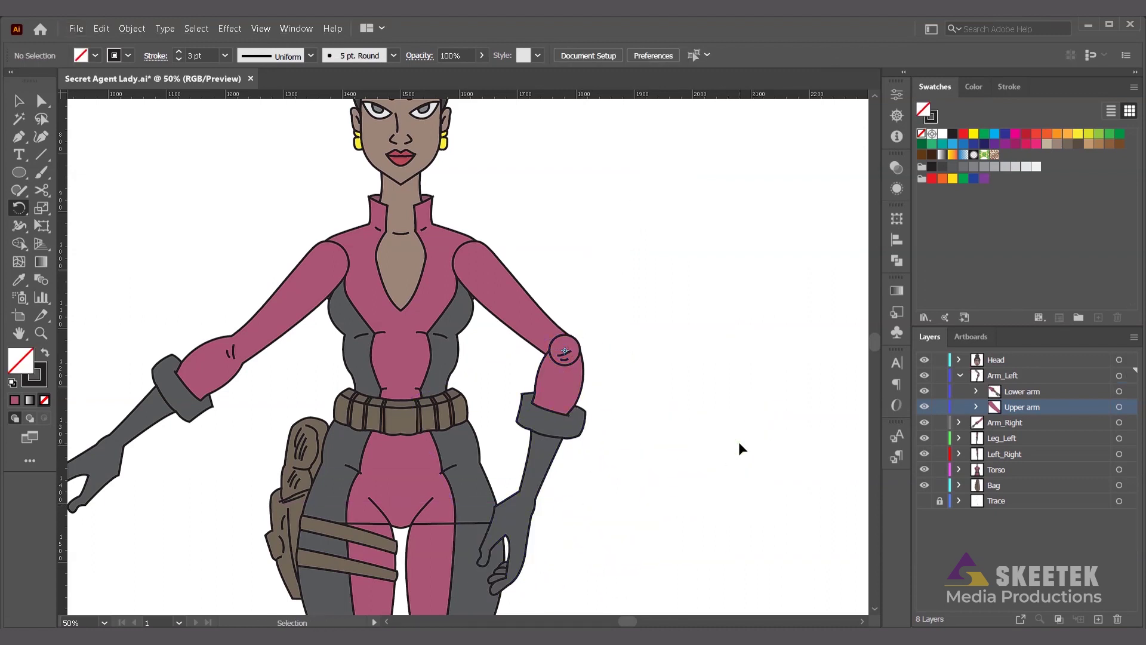
{"action": "key", "text": "ctrl+z"}
{"action": "key", "text": "v"}
{"action": "left_click", "coordinate": [640, 297]}
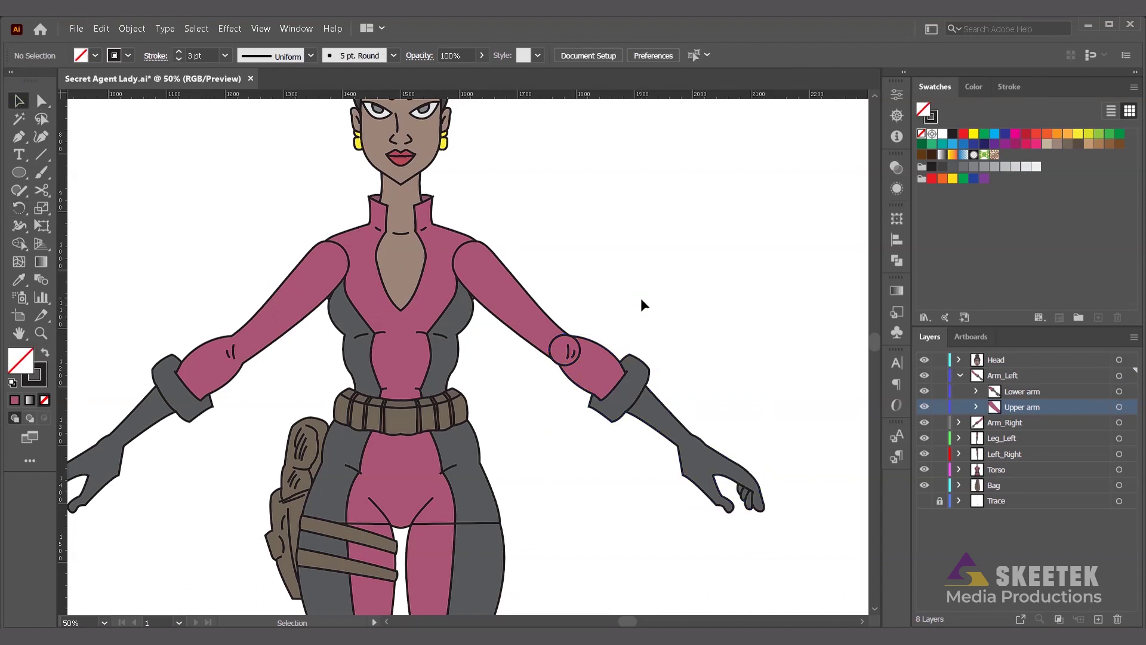
Step: Draw a small circle with the Ellipse tool at the left wrist and give it the glove's dark grey fill and stroke with the Eyedropper
{"action": "left_click", "coordinate": [671, 420]}
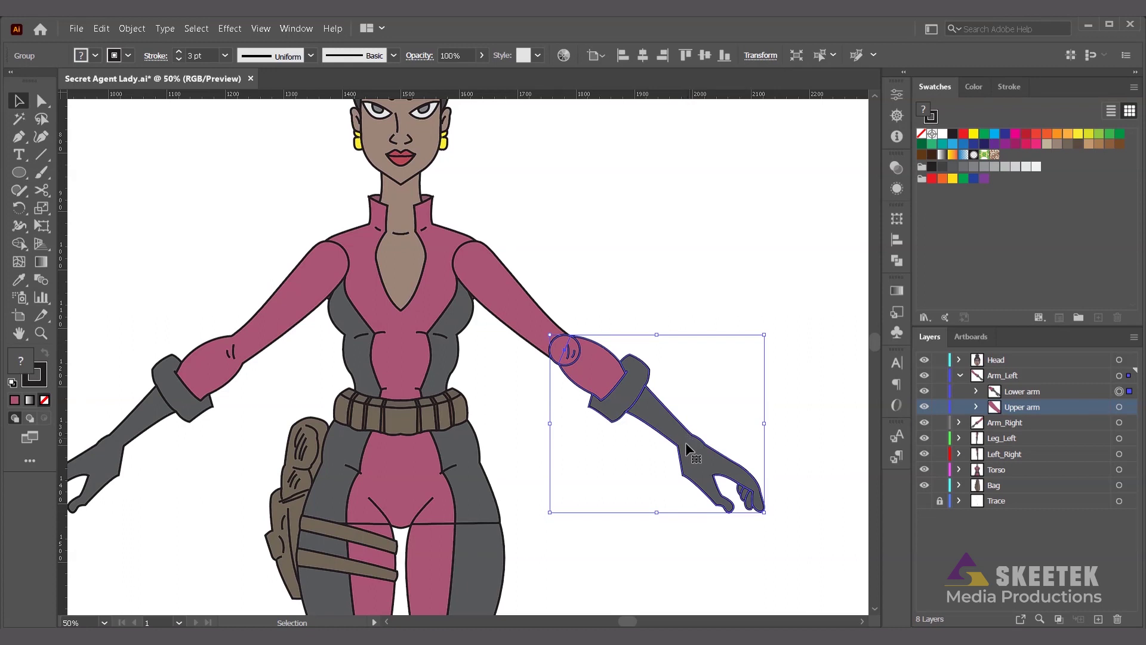
{"action": "left_click", "coordinate": [714, 418]}
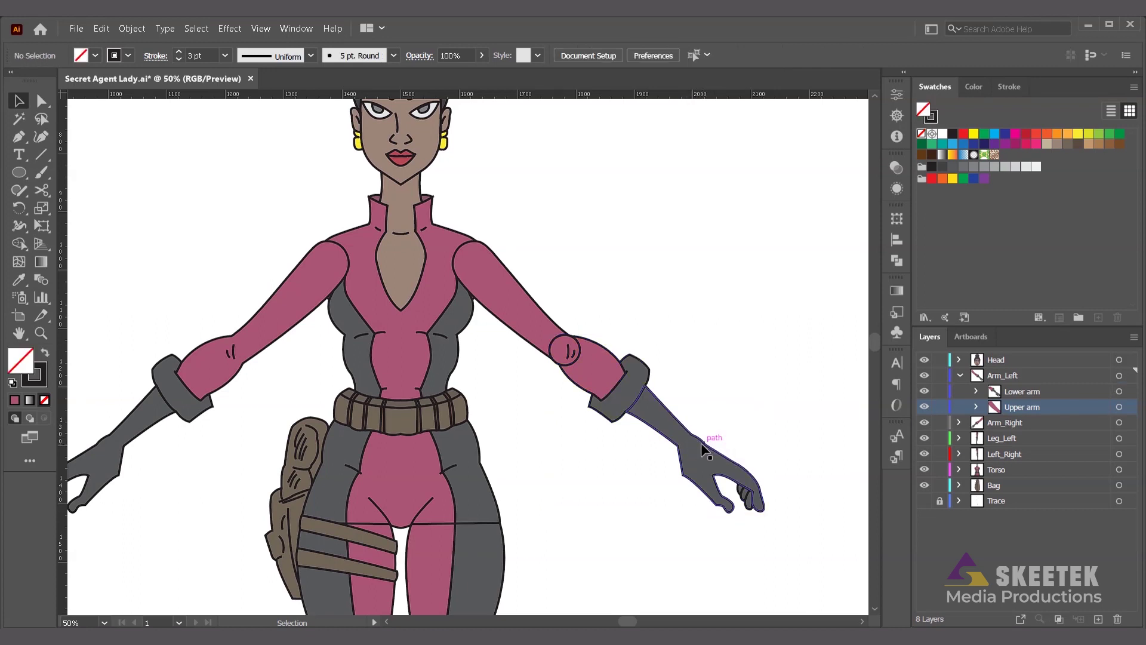
{"action": "left_click", "coordinate": [19, 172]}
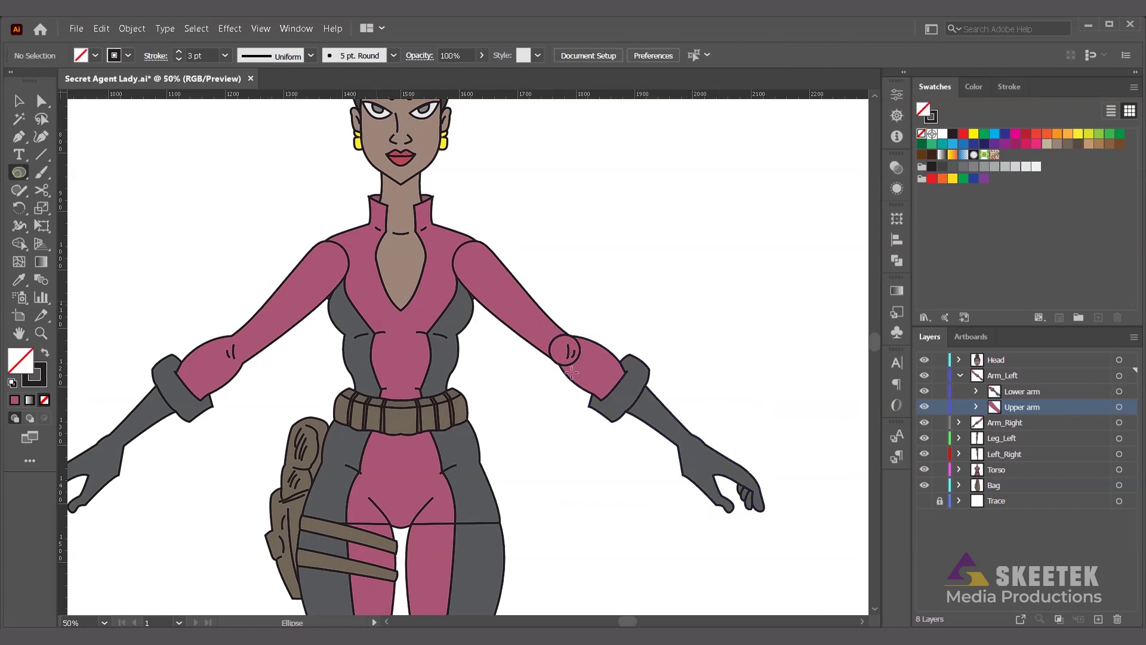
{"action": "scroll", "coordinate": [703, 449], "scroll_direction": "up", "scroll_amount": 1}
{"action": "scroll", "coordinate": [702, 449], "scroll_direction": "up", "scroll_amount": 1}
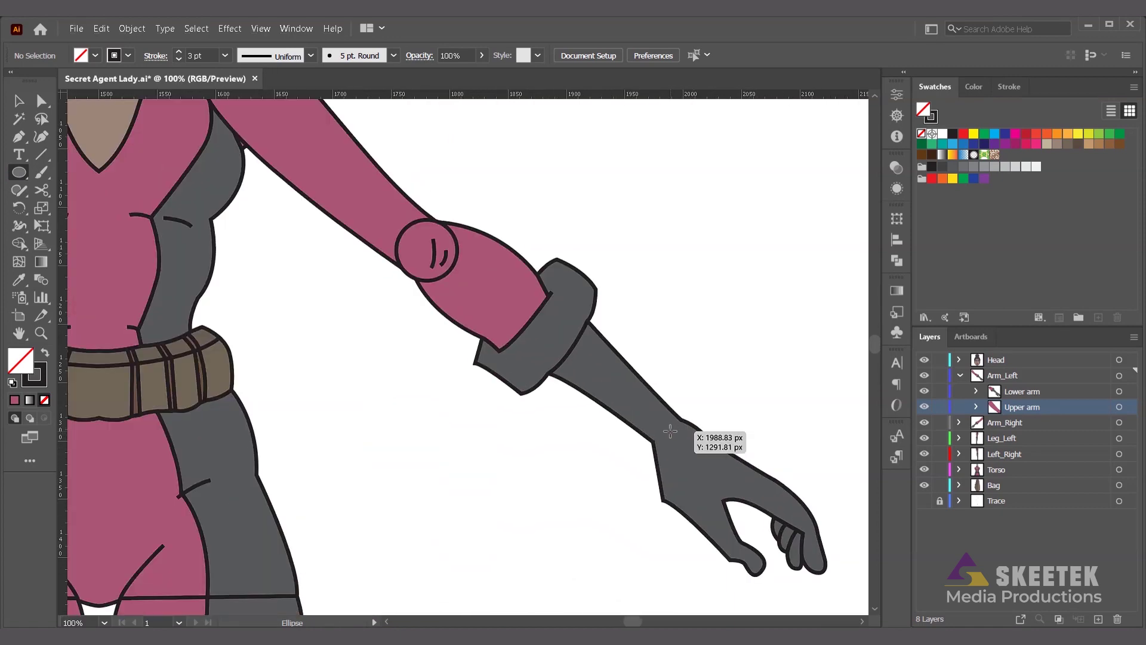
{"action": "mouse_move", "coordinate": [669, 431]}
{"action": "left_mouse_down"}
{"action": "mouse_move", "coordinate": [694, 456]}
{"action": "mouse_move", "coordinate": [687, 447]}
{"action": "left_mouse_up"}
{"action": "scroll", "coordinate": [686, 445], "scroll_direction": "up", "scroll_amount": 1}
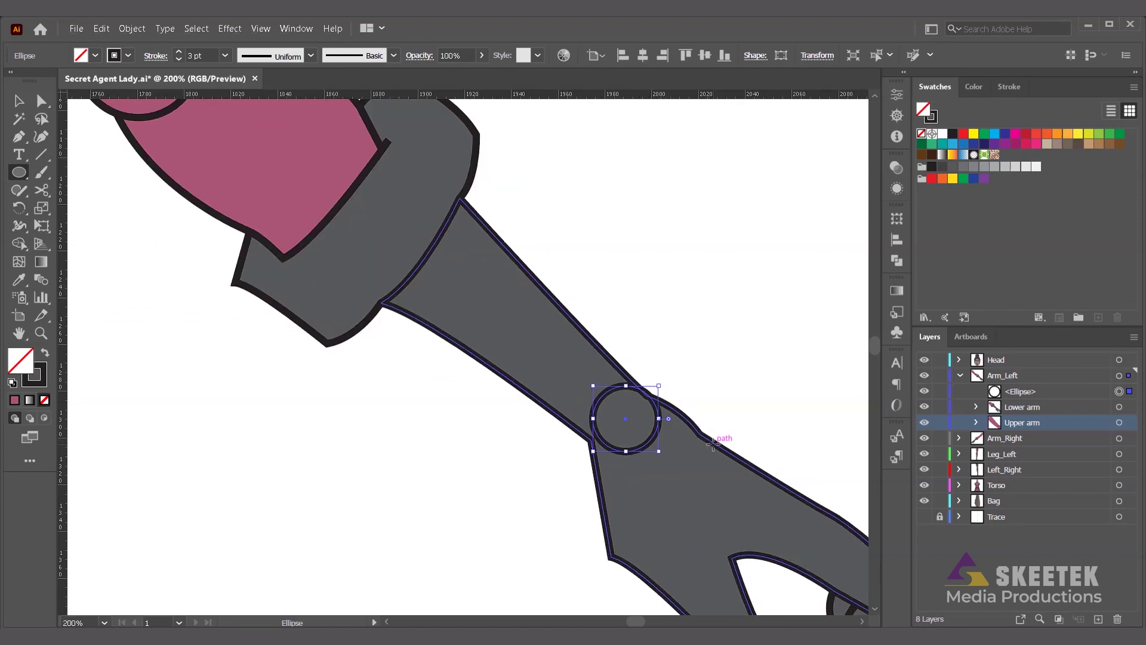
{"action": "key", "text": "i"}
{"action": "left_click", "coordinate": [712, 449]}
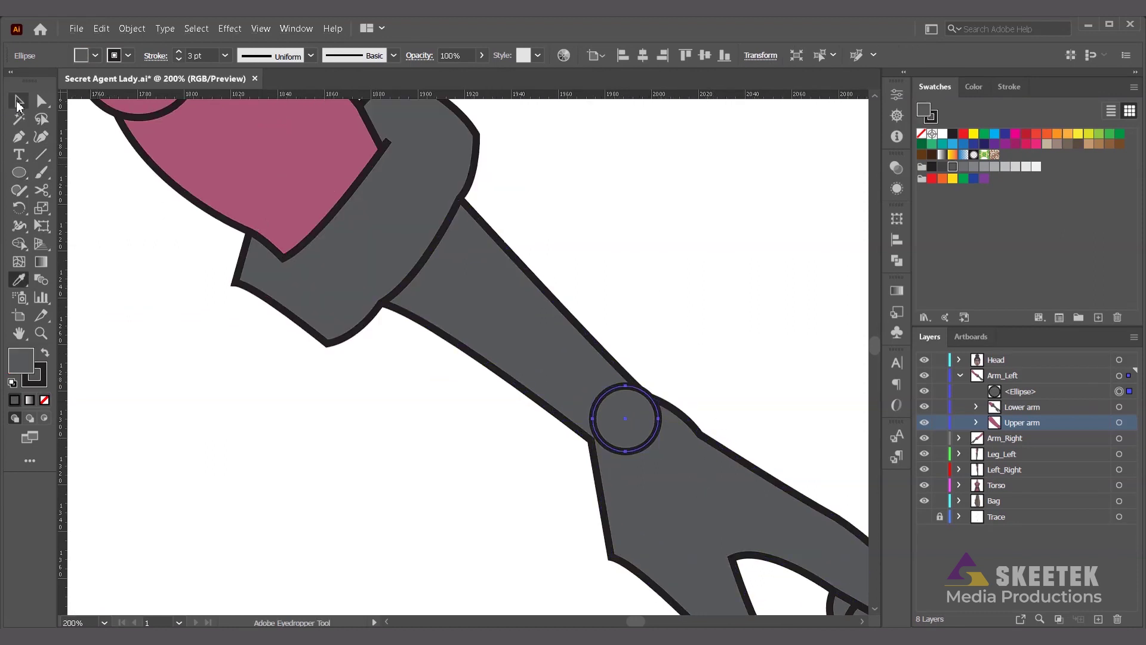
Step: Move the wrist circle slightly toward the wrist's inner corner and enlarge it a little
{"action": "left_click", "coordinate": [18, 103]}
{"action": "left_click_drag", "start_coordinate": [639, 419], "coordinate": [637, 421]}
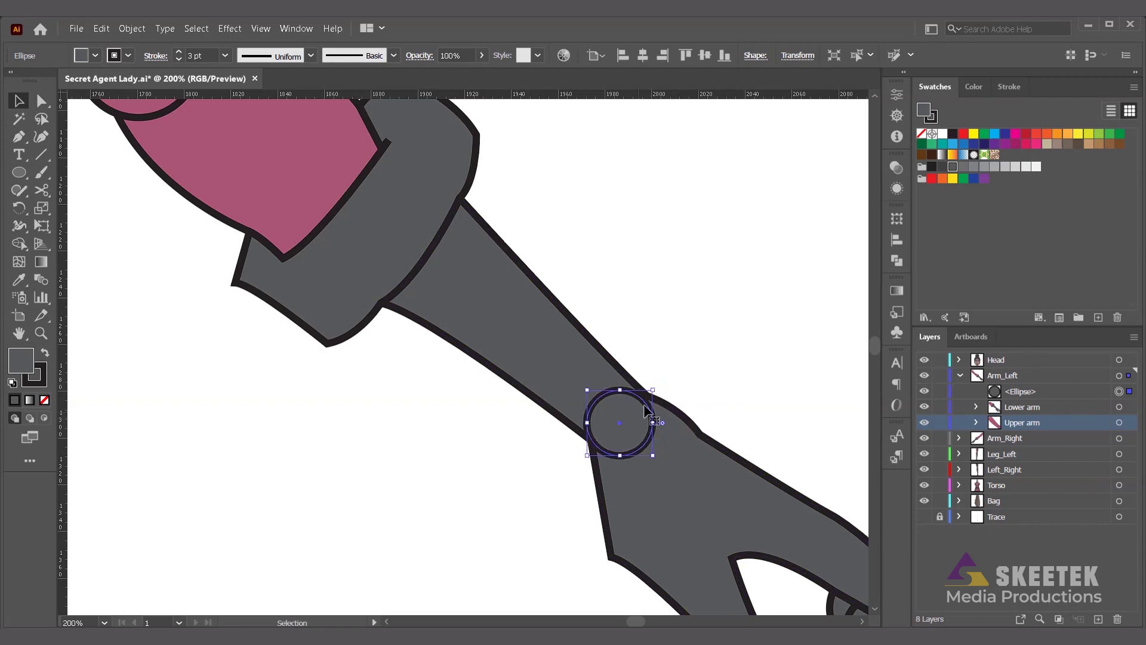
{"action": "left_click_drag", "start_coordinate": [652, 389], "coordinate": [654, 387]}
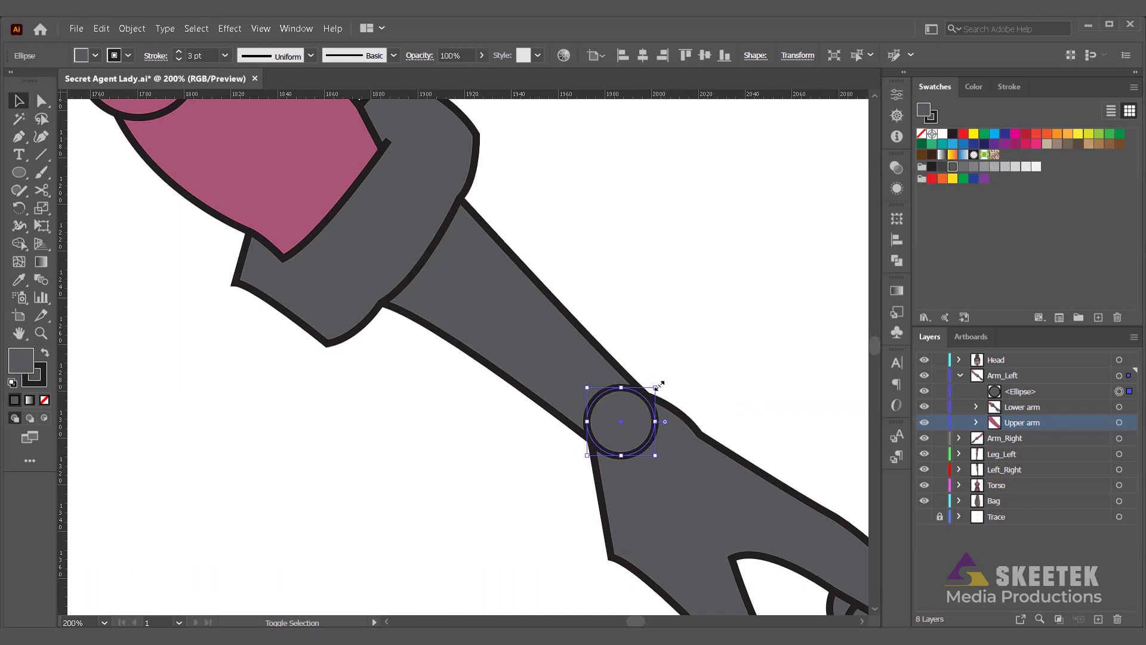
Step: In Outline view, enlarge the wrist circle to reach the corner anchors on both sides of the wrist, and return to Preview
{"action": "left_click", "coordinate": [672, 382]}
{"action": "right_click", "coordinate": [672, 382]}
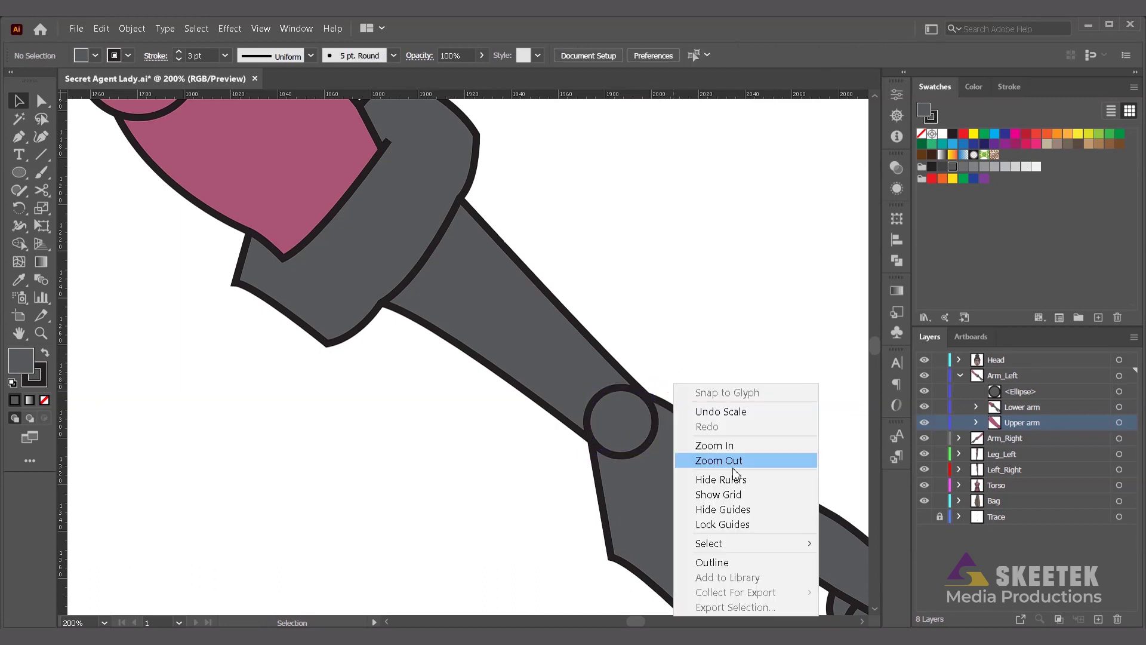
{"action": "left_click", "coordinate": [749, 559]}
{"action": "scroll", "coordinate": [678, 384], "scroll_direction": "up", "scroll_amount": 3}
{"action": "scroll", "coordinate": [629, 418], "scroll_direction": "down", "scroll_amount": 1}
{"action": "left_click", "coordinate": [591, 419]}
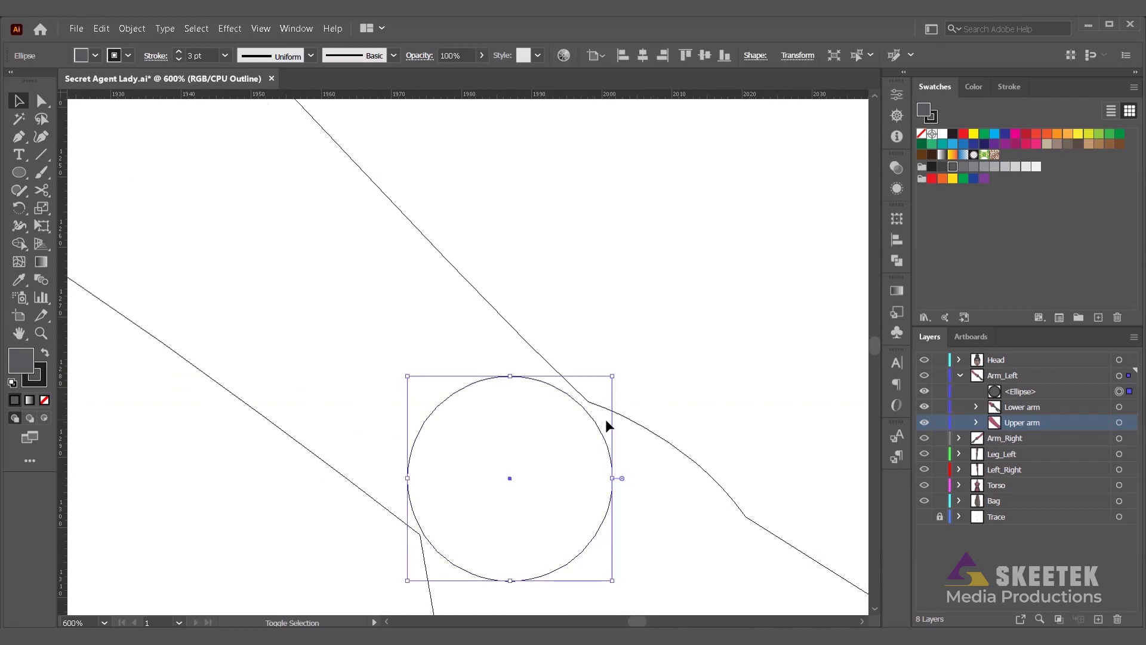
{"action": "left_click_drag", "start_coordinate": [613, 477], "coordinate": [622, 476]}
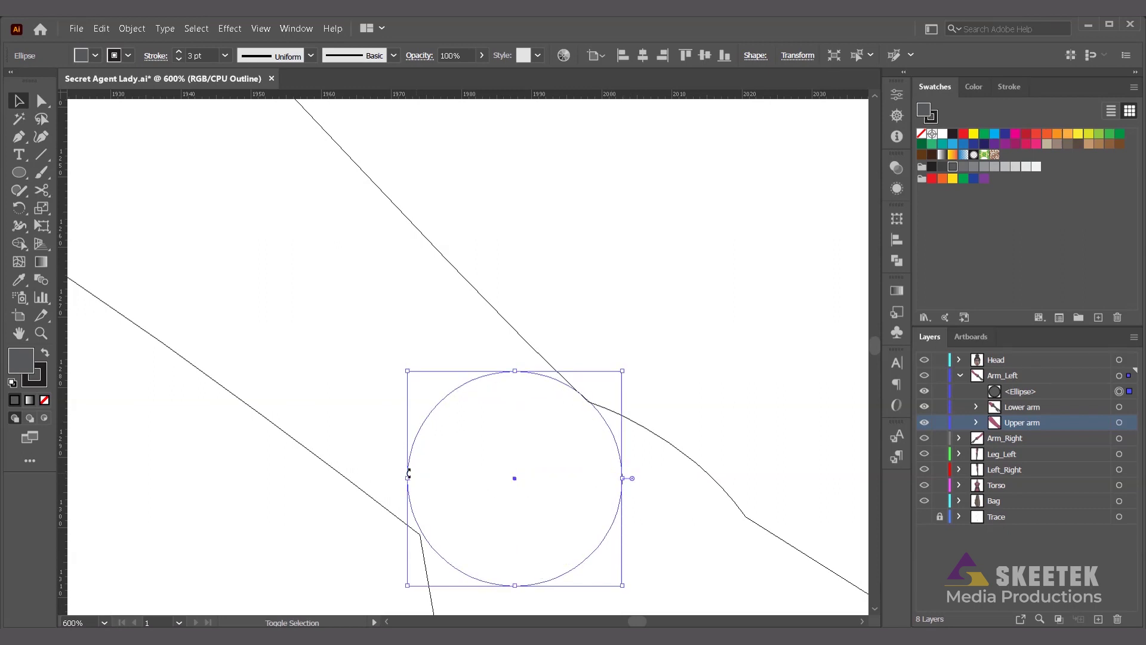
{"action": "left_click_drag", "start_coordinate": [408, 478], "coordinate": [405, 481]}
{"action": "scroll", "coordinate": [601, 338], "scroll_direction": "down", "scroll_amount": 3, "text": "alt"}
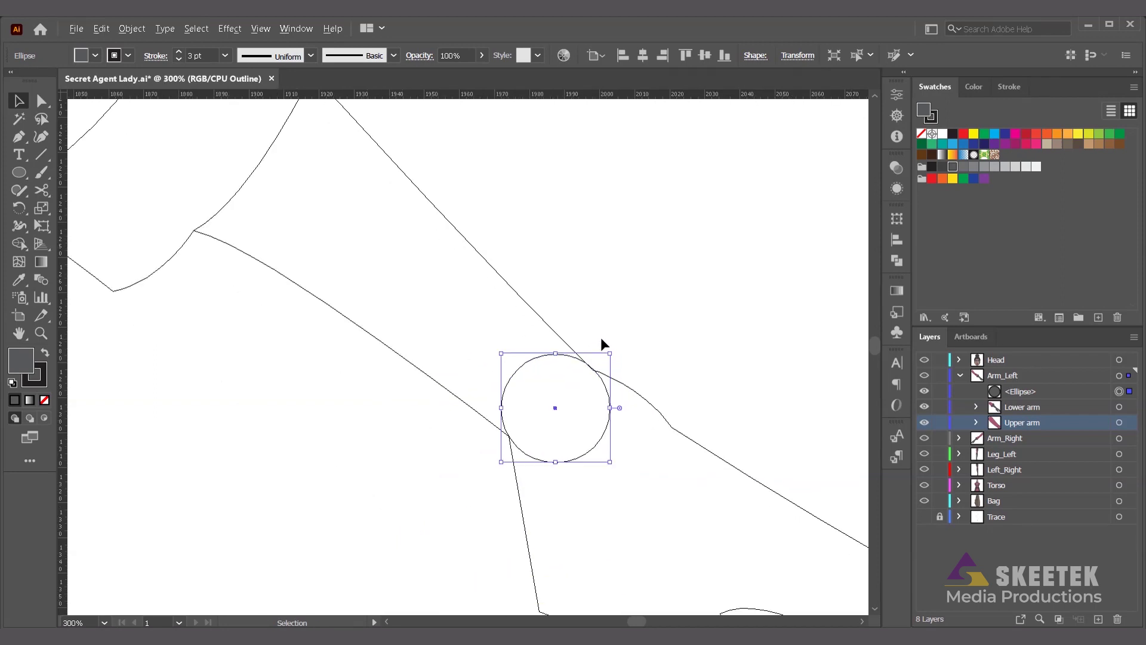
{"action": "left_click", "coordinate": [680, 338]}
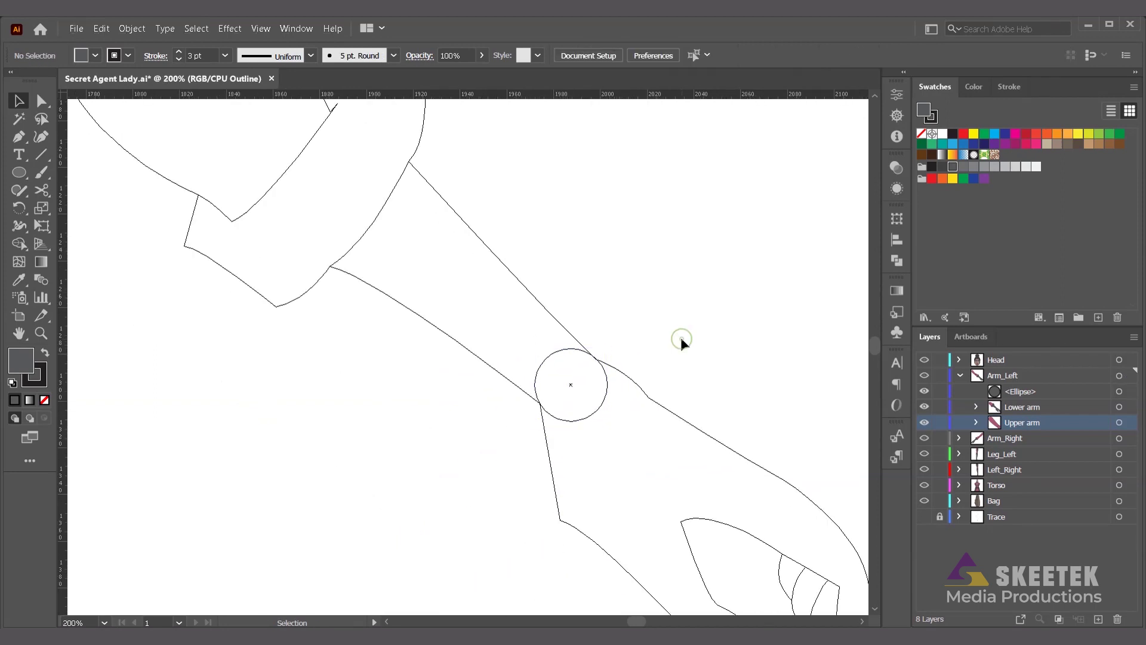
{"action": "key", "text": "ctrl+y"}
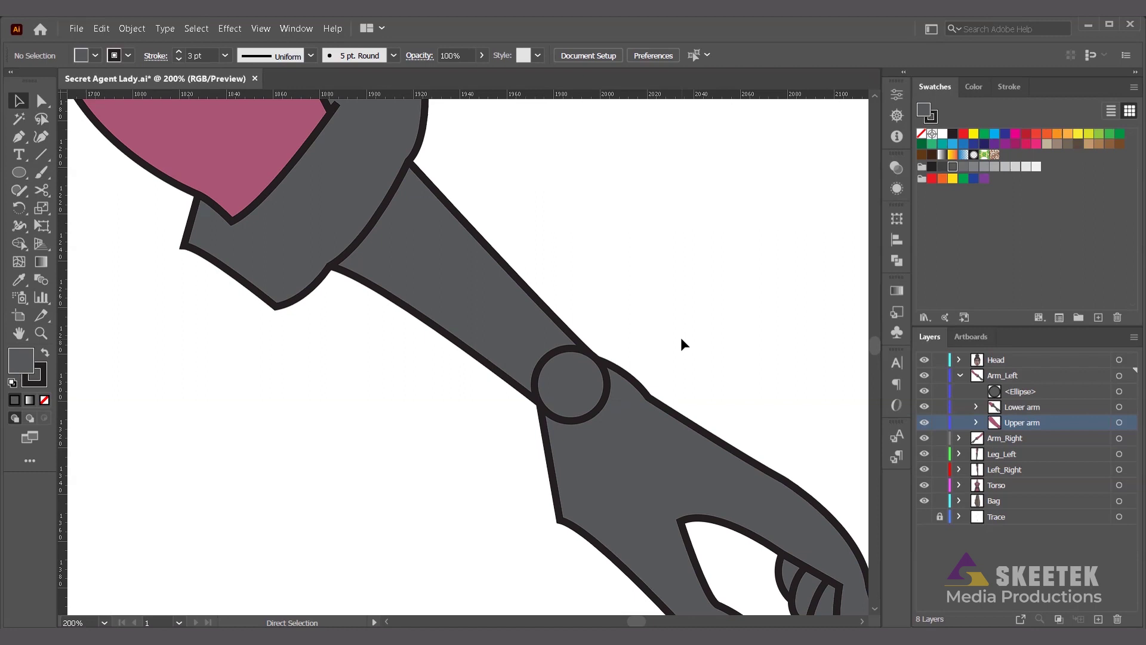
Step: Isolate the Lower arm group for editing, leaving nothing selected inside it
{"action": "left_click", "coordinate": [654, 410]}
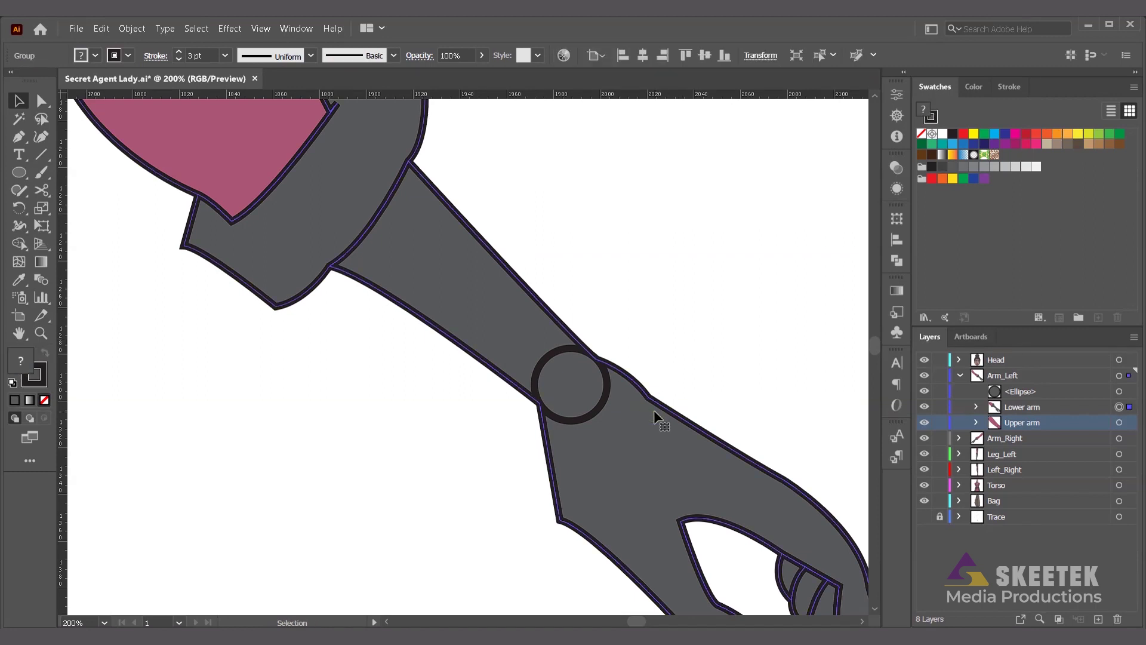
{"action": "scroll", "coordinate": [654, 410], "scroll_direction": "down", "scroll_amount": 3}
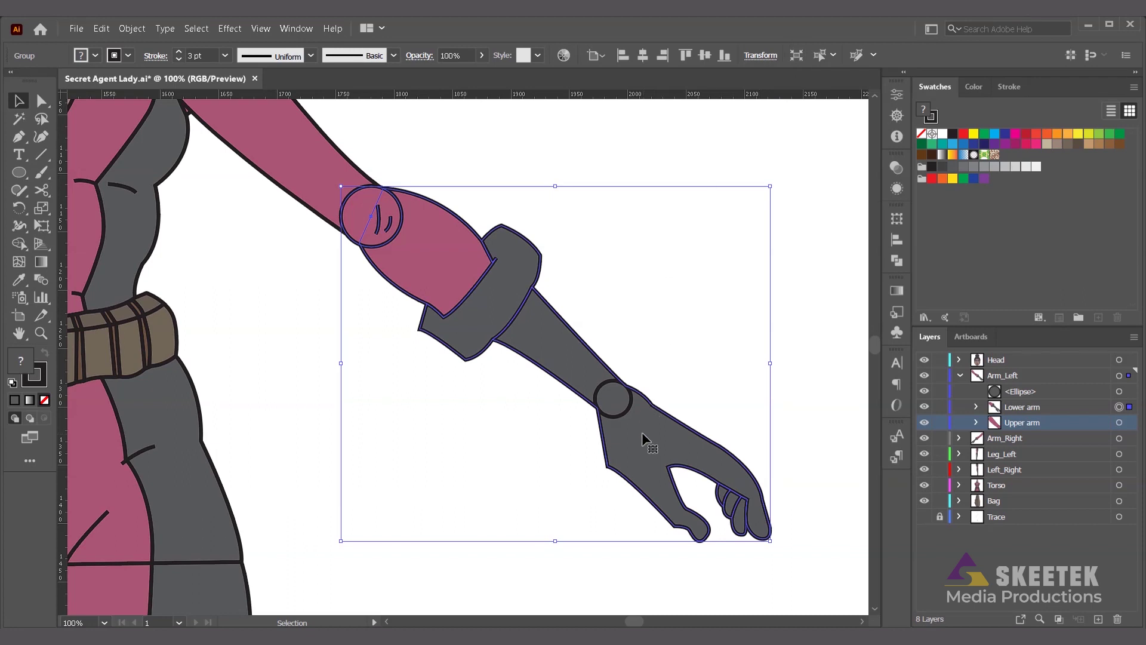
{"action": "right_click", "coordinate": [643, 435]}
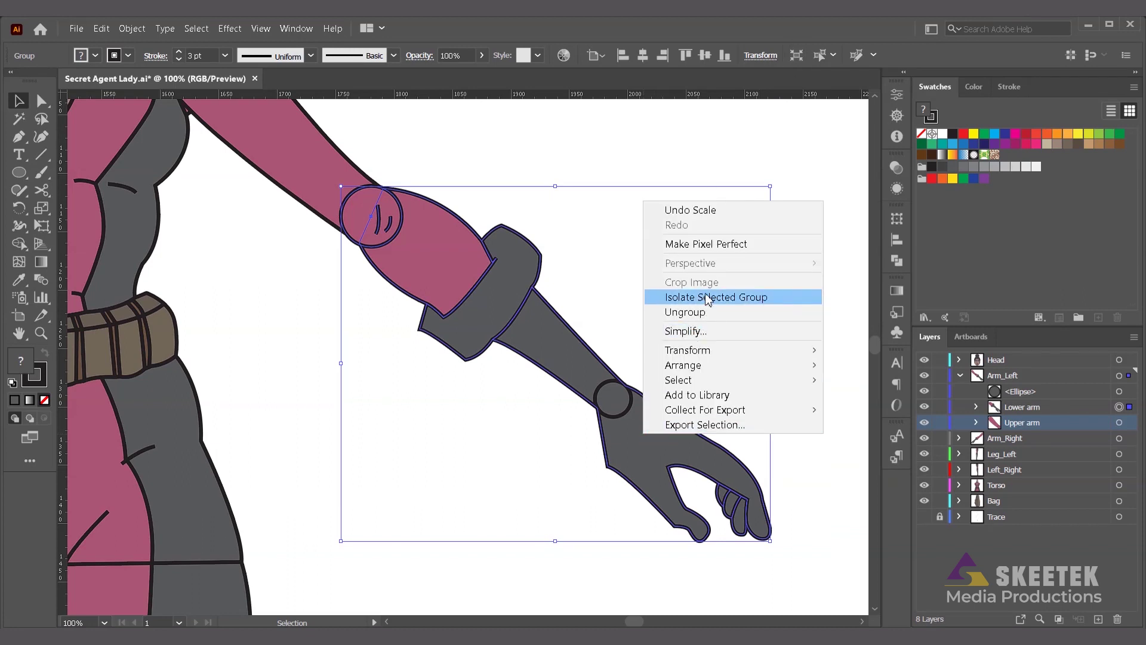
{"action": "left_click", "coordinate": [706, 297]}
{"action": "left_click", "coordinate": [620, 430]}
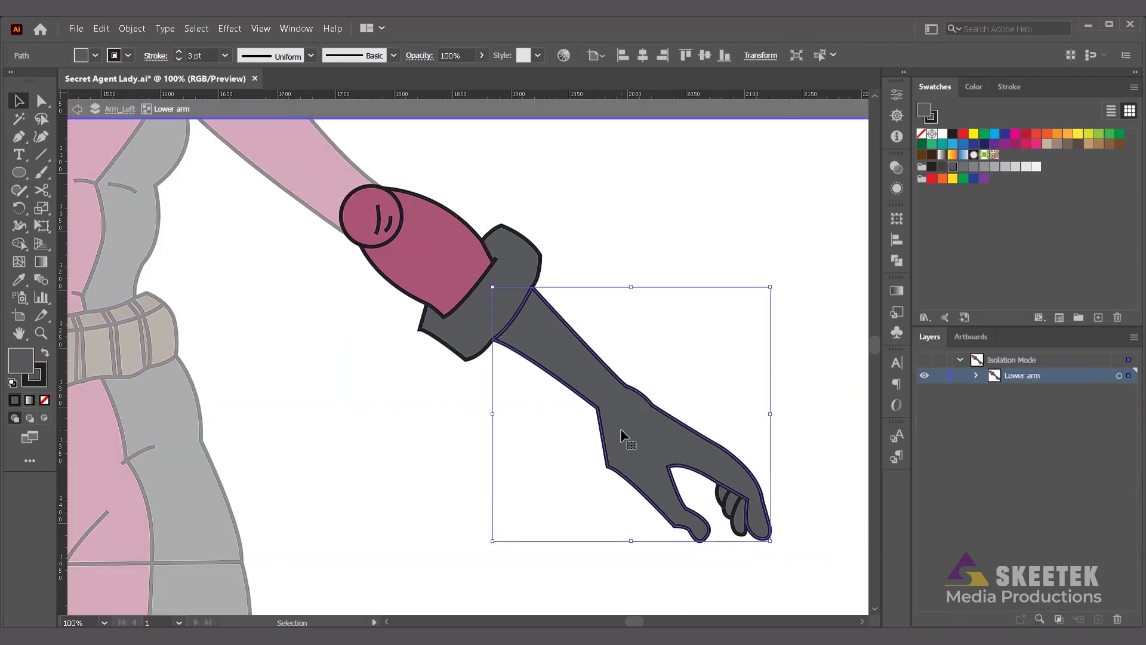
{"action": "right_click", "coordinate": [662, 364]}
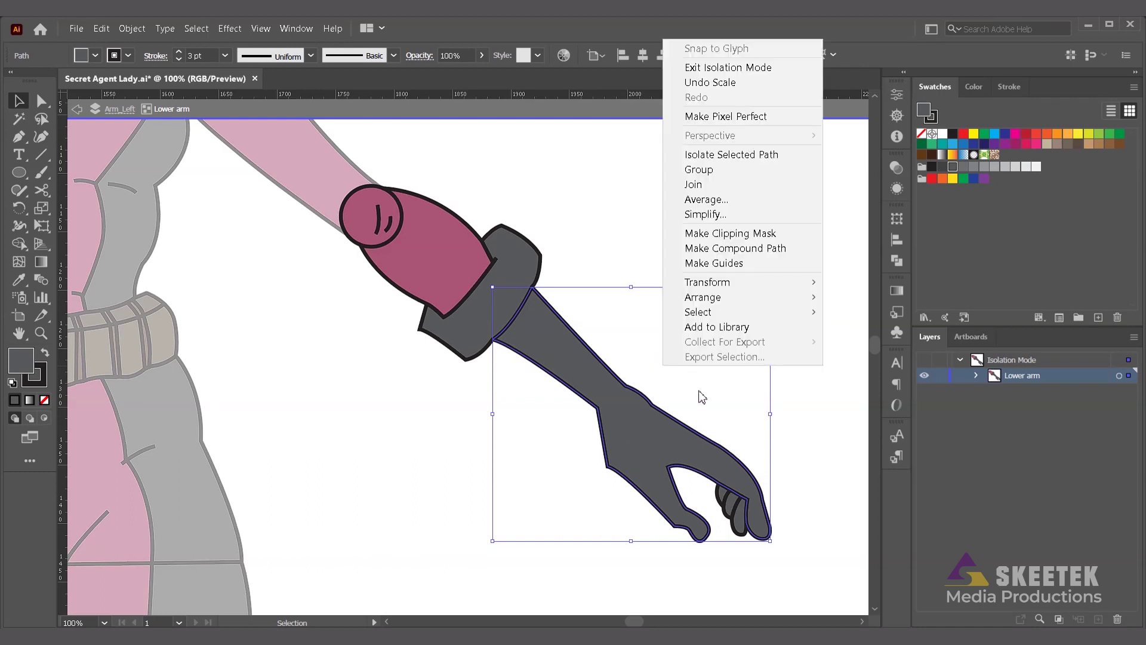
{"action": "left_click", "coordinate": [710, 392]}
Step: In Outline view, cut the forearm-and-hand path with Scissors at the two wrist anchors beside the circle, and return to Preview
{"action": "key", "text": "ctrl+y"}
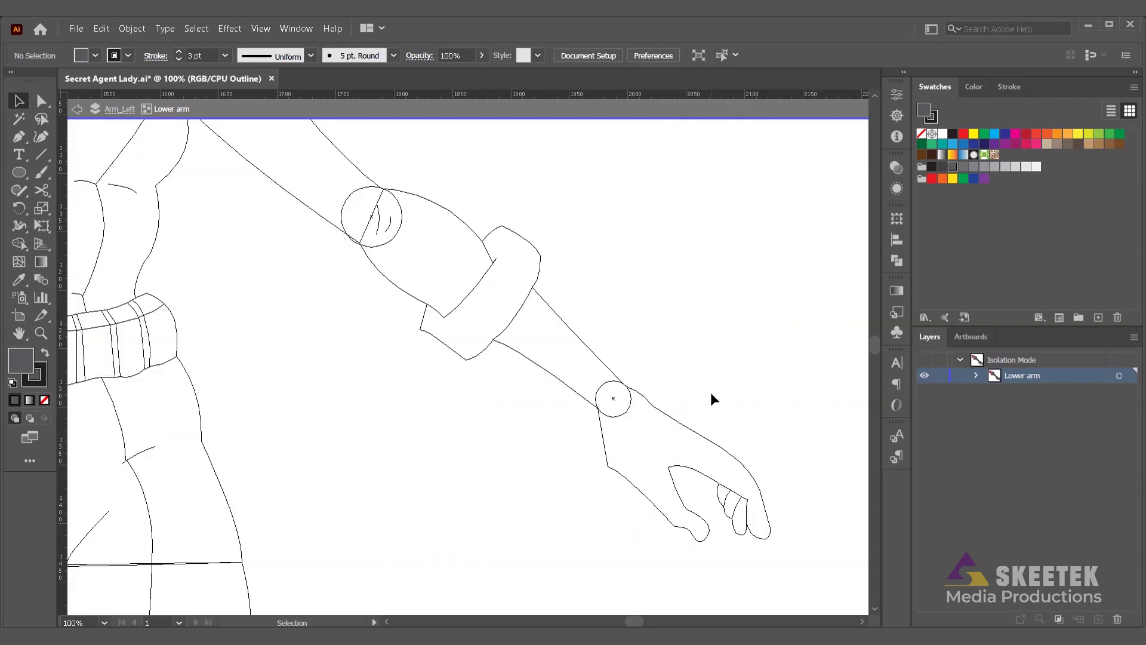
{"action": "scroll", "coordinate": [710, 392], "scroll_direction": "up", "scroll_amount": 3}
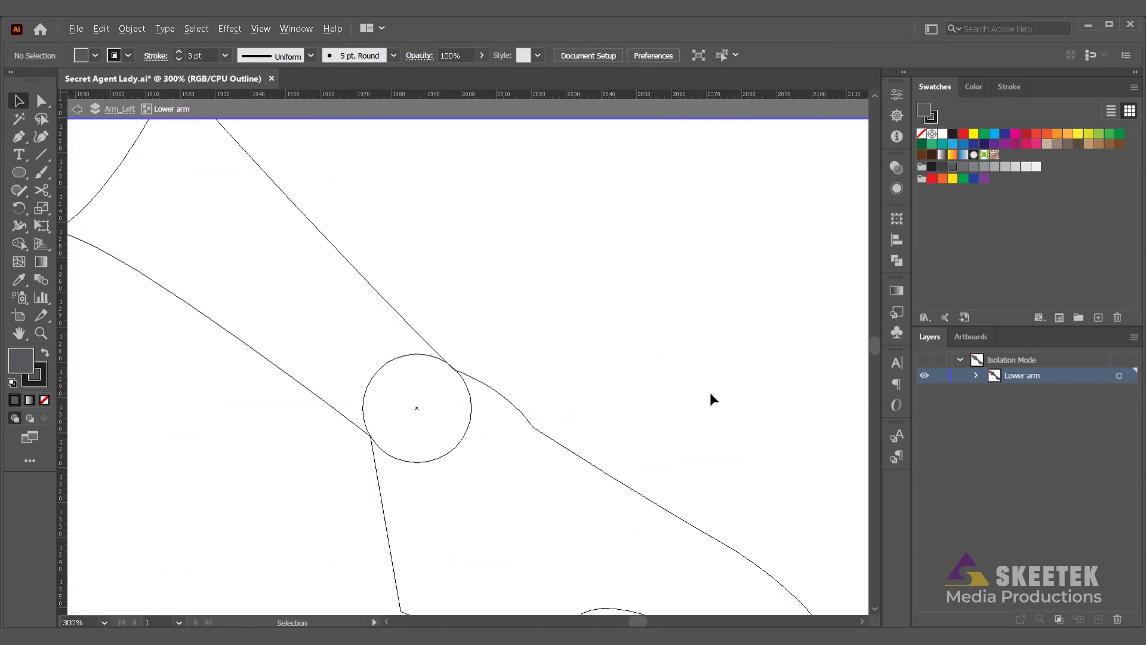
{"action": "left_click", "coordinate": [524, 421]}
{"action": "scroll", "coordinate": [481, 420], "scroll_direction": "down", "scroll_amount": 1}
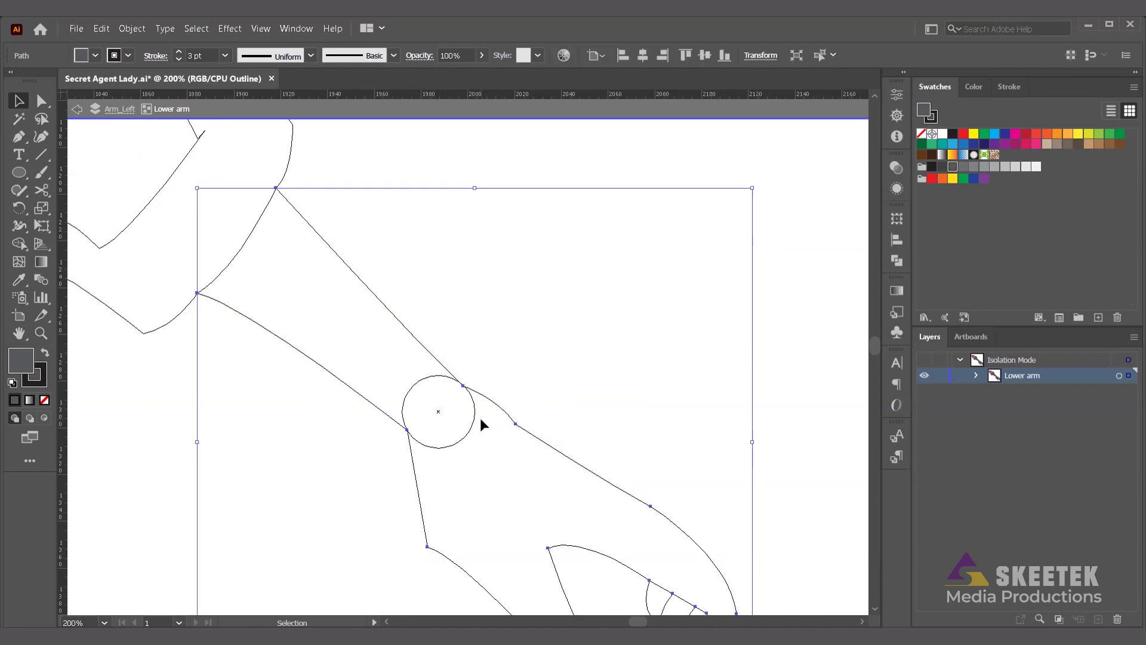
{"action": "key", "text": "c"}
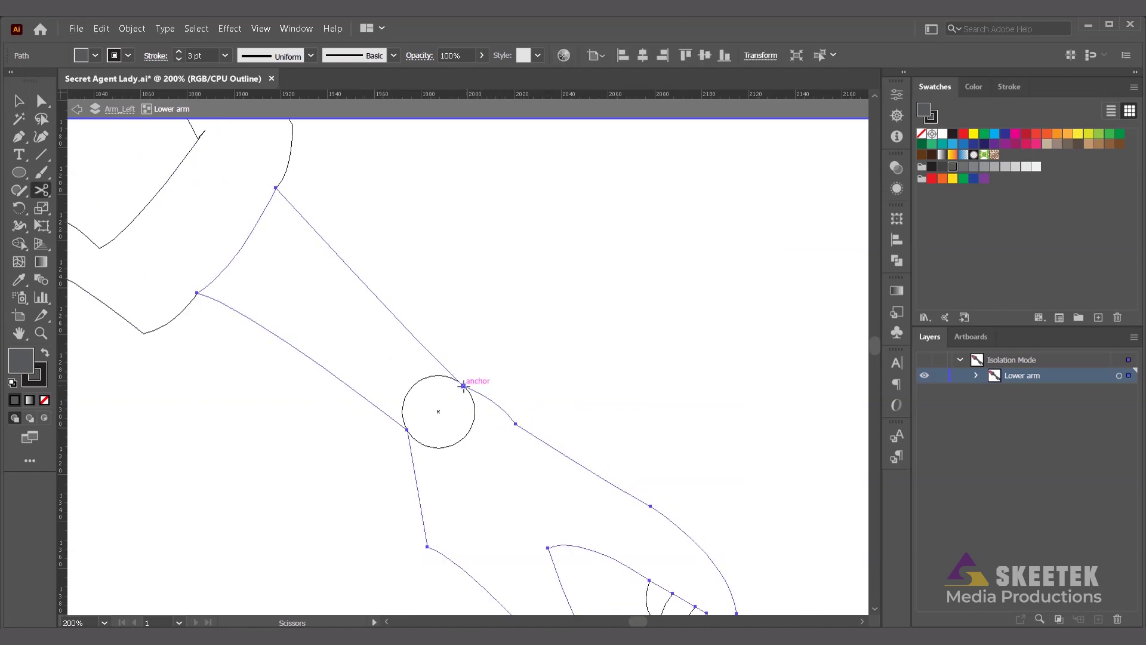
{"action": "left_click", "coordinate": [463, 385]}
{"action": "left_click", "coordinate": [407, 429]}
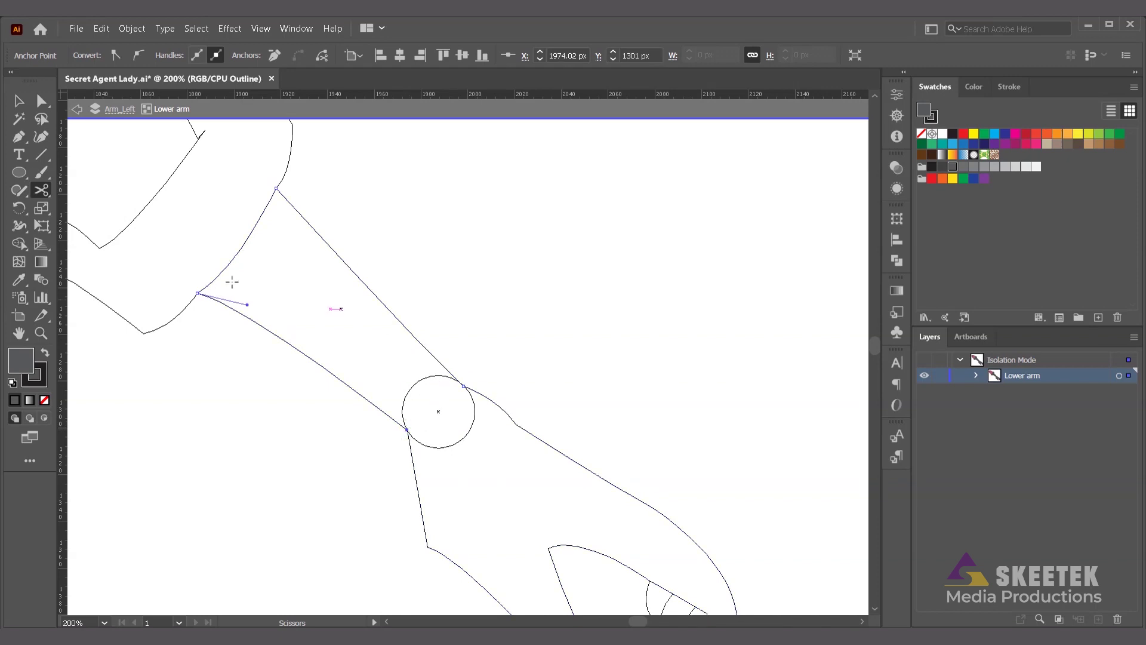
{"action": "left_click", "coordinate": [19, 101]}
{"action": "left_click", "coordinate": [556, 286]}
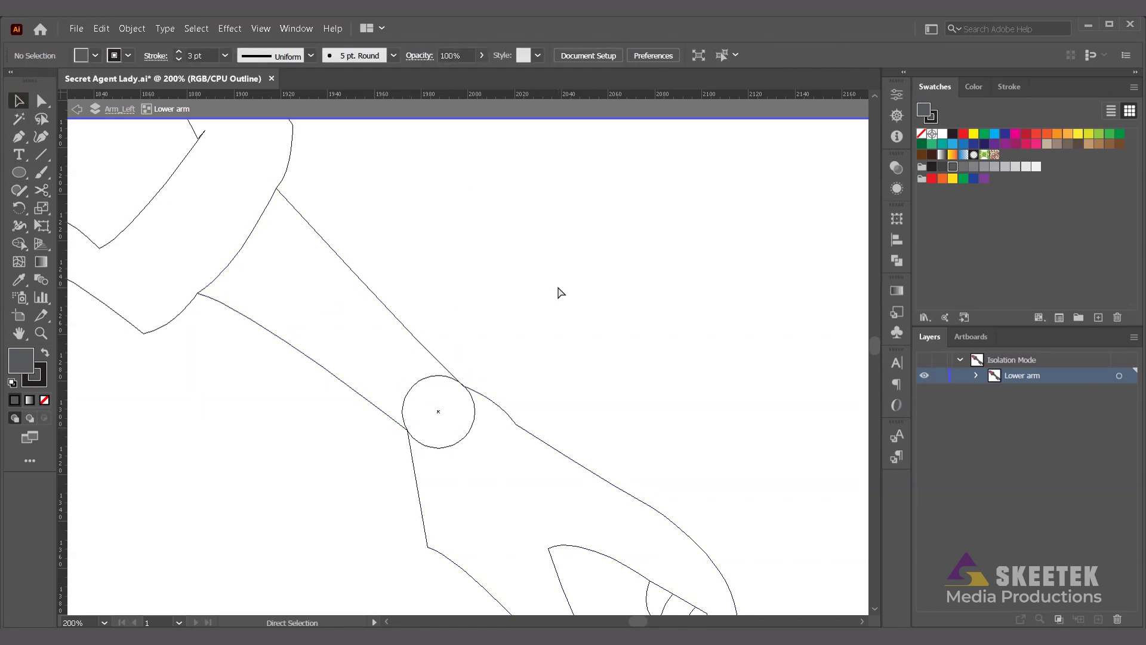
{"action": "key", "text": "ctrl+y"}
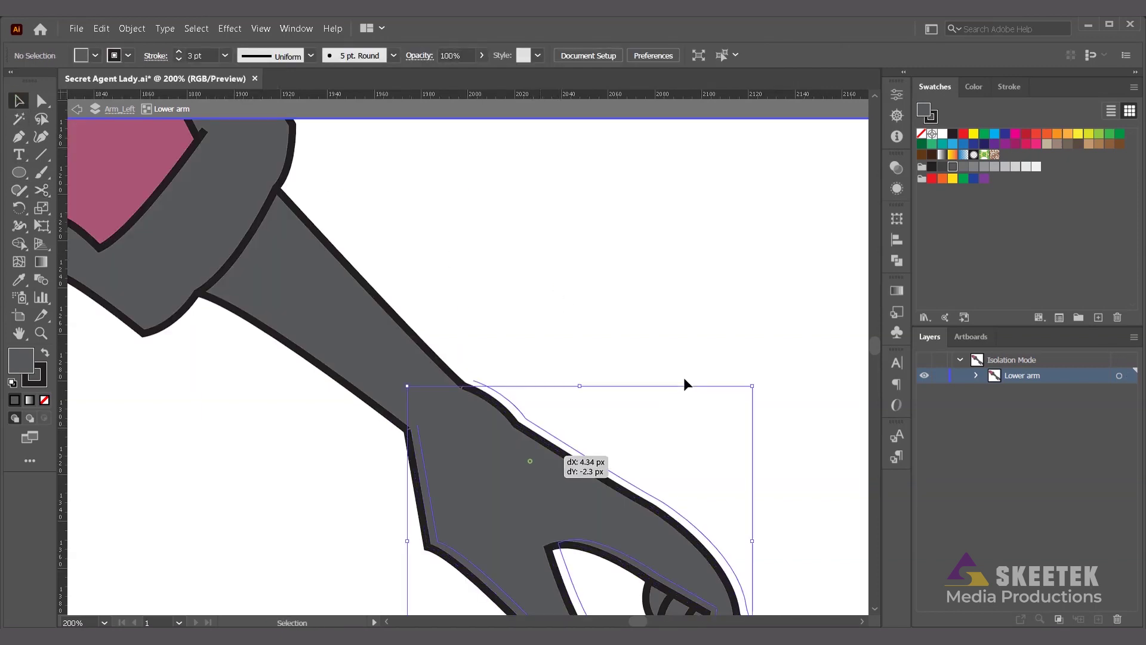
Step: Test the wrist cut by moving the hand path and the forearm path away separately, undoing each move
{"action": "left_click_drag", "start_coordinate": [531, 546], "coordinate": [688, 464]}
{"action": "key", "text": "ctrl+z"}
{"action": "left_click_drag", "start_coordinate": [432, 363], "coordinate": [700, 364]}
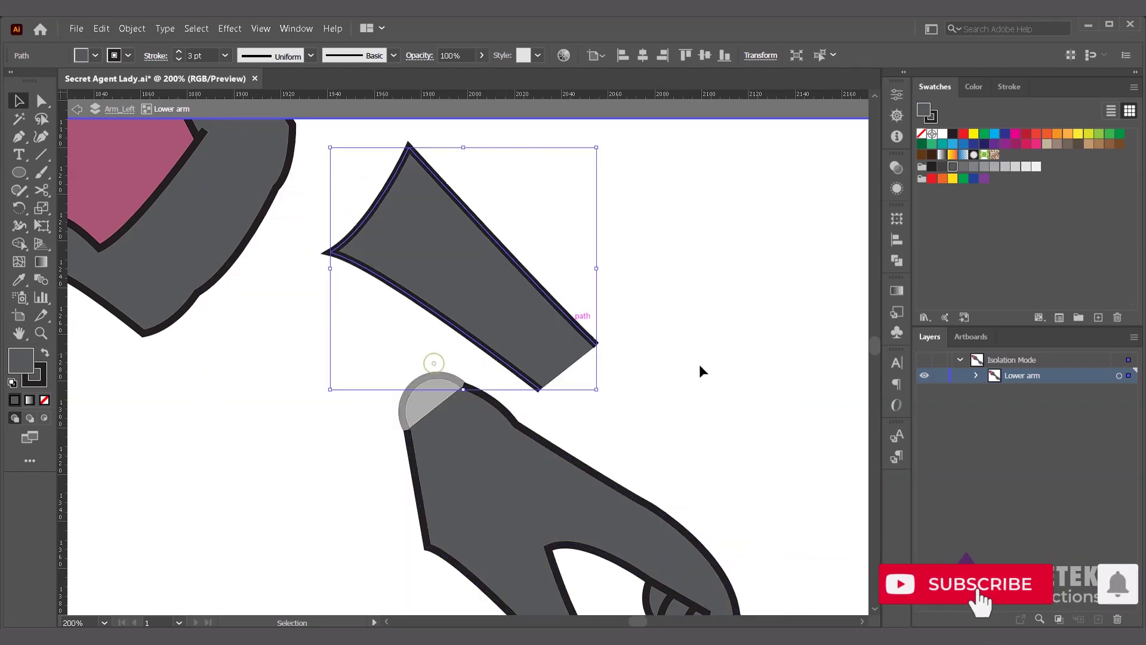
{"action": "key", "text": "ctrl+z"}
Step: Close the forearm path's open wrist end with Join
{"action": "left_click", "coordinate": [445, 371]}
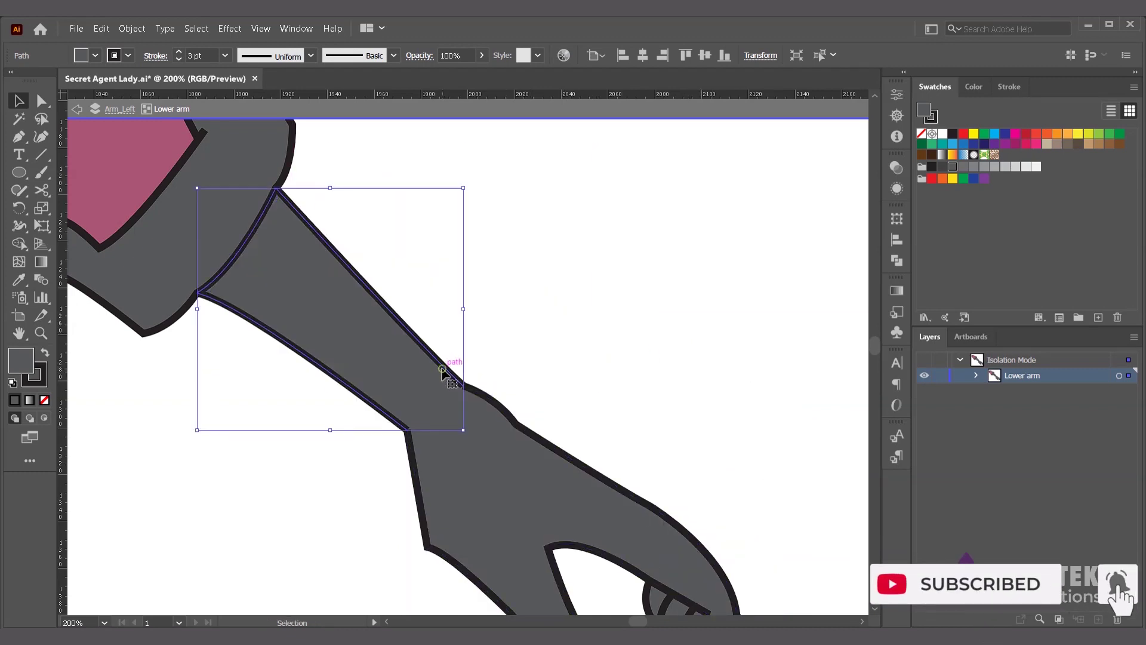
{"action": "right_click", "coordinate": [443, 370]}
{"action": "left_click", "coordinate": [511, 188]}
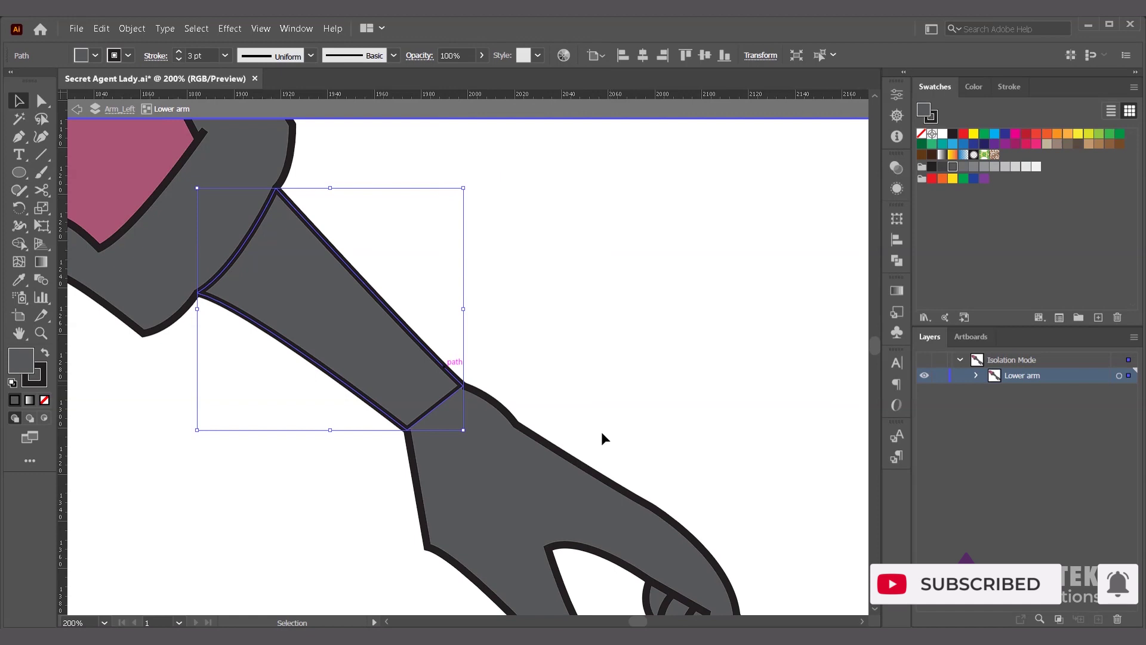
Step: Close the hand path's open wrist end with Join and exit isolation of the Lower arm group
{"action": "right_click", "coordinate": [586, 481]}
{"action": "left_click", "coordinate": [623, 312]}
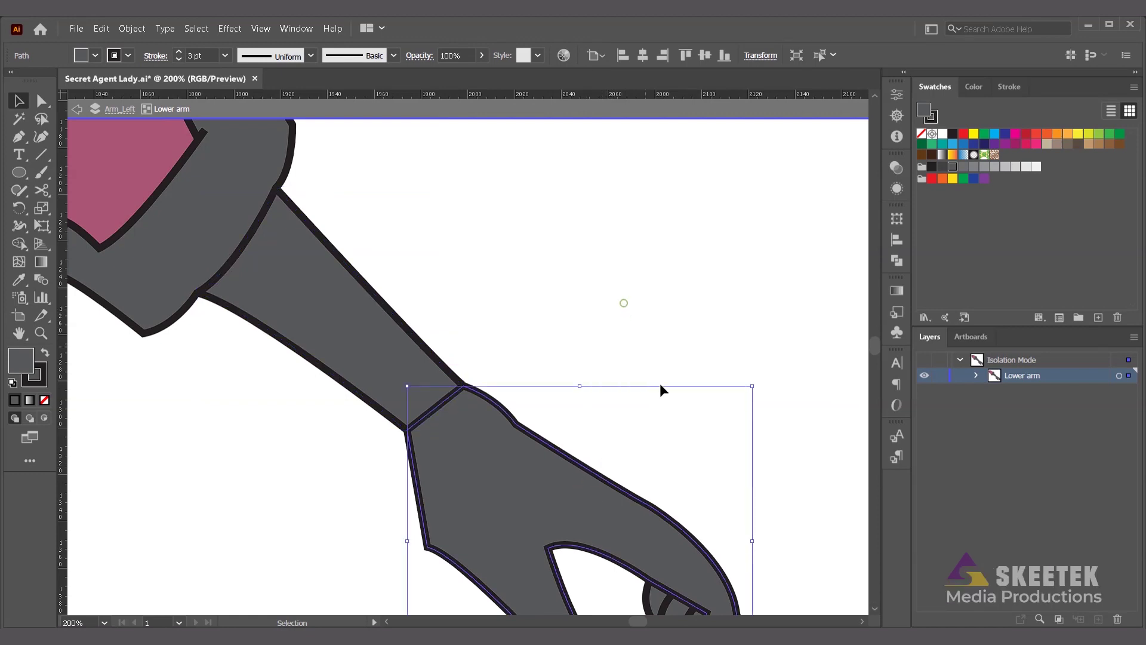
{"action": "left_click", "coordinate": [659, 339]}
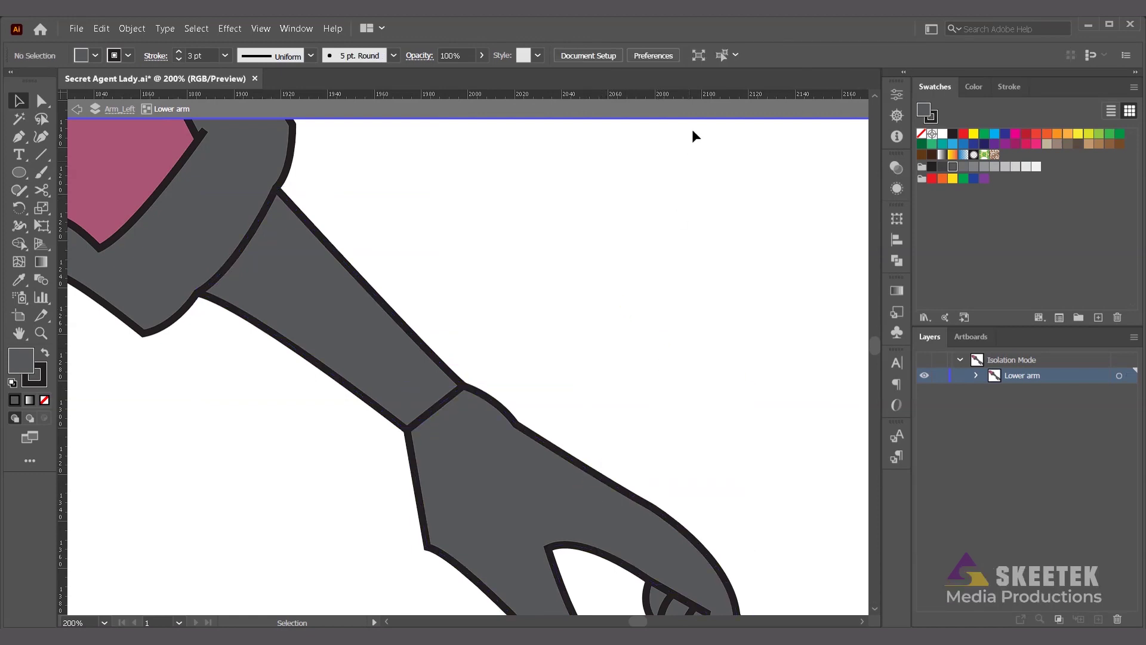
{"action": "left_click", "coordinate": [699, 56]}
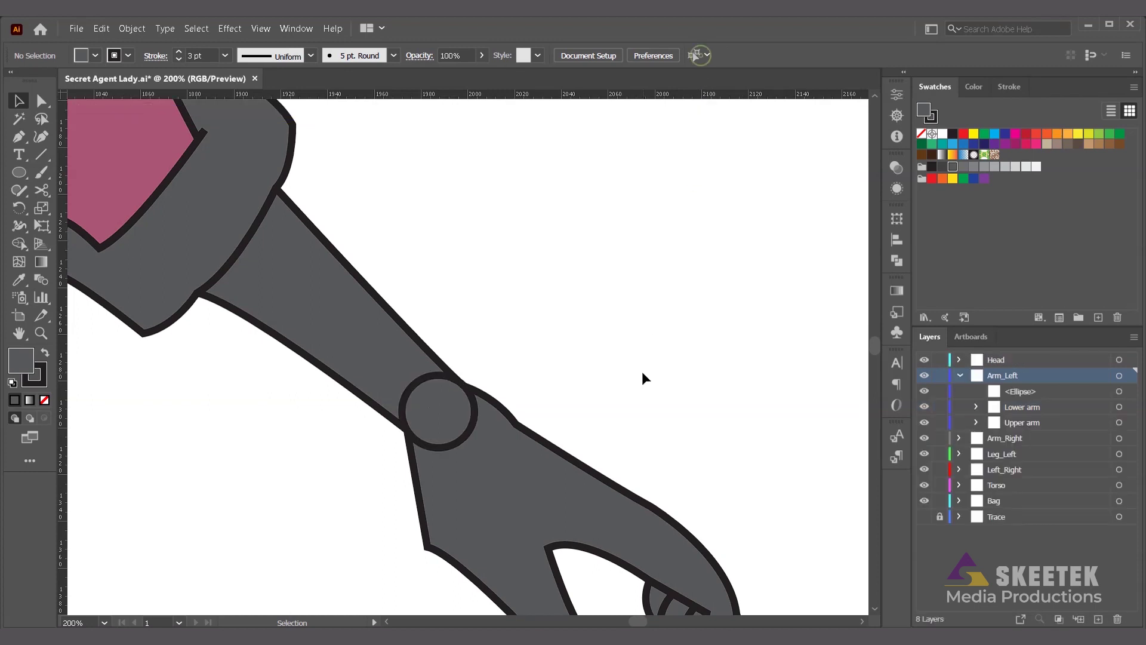
Step: Isolate the Lower arm group, cut the hand and finger paths out of it, and exit isolation
{"action": "key", "text": "ctrl+minus"}
{"action": "left_click", "coordinate": [492, 409]}
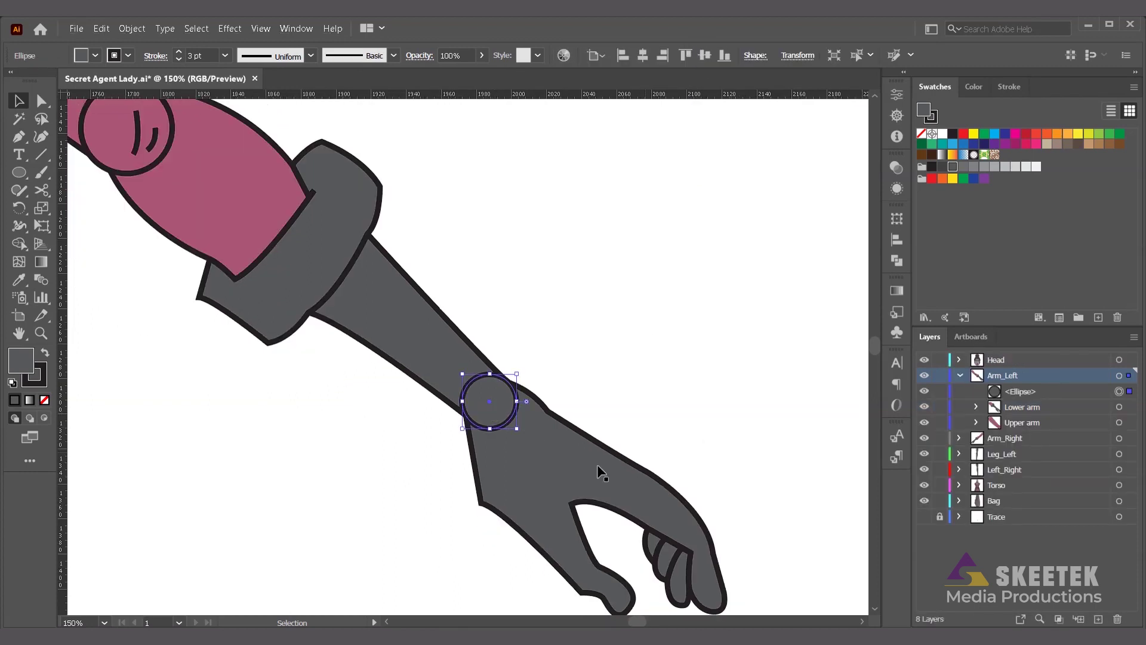
{"action": "scroll", "coordinate": [636, 455], "scroll_direction": "down", "scroll_amount": 1}
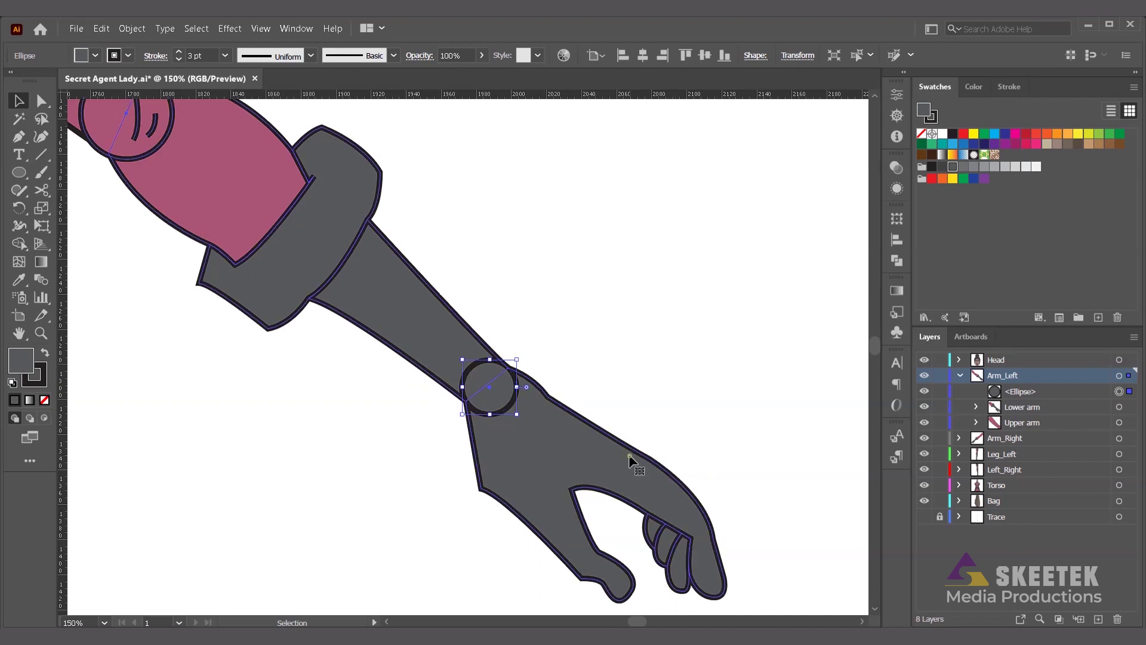
{"action": "double_click", "coordinate": [629, 455]}
{"action": "scroll", "coordinate": [740, 465], "scroll_direction": "down", "scroll_amount": 4}
{"action": "left_click_drag", "start_coordinate": [810, 421], "coordinate": [567, 544]}
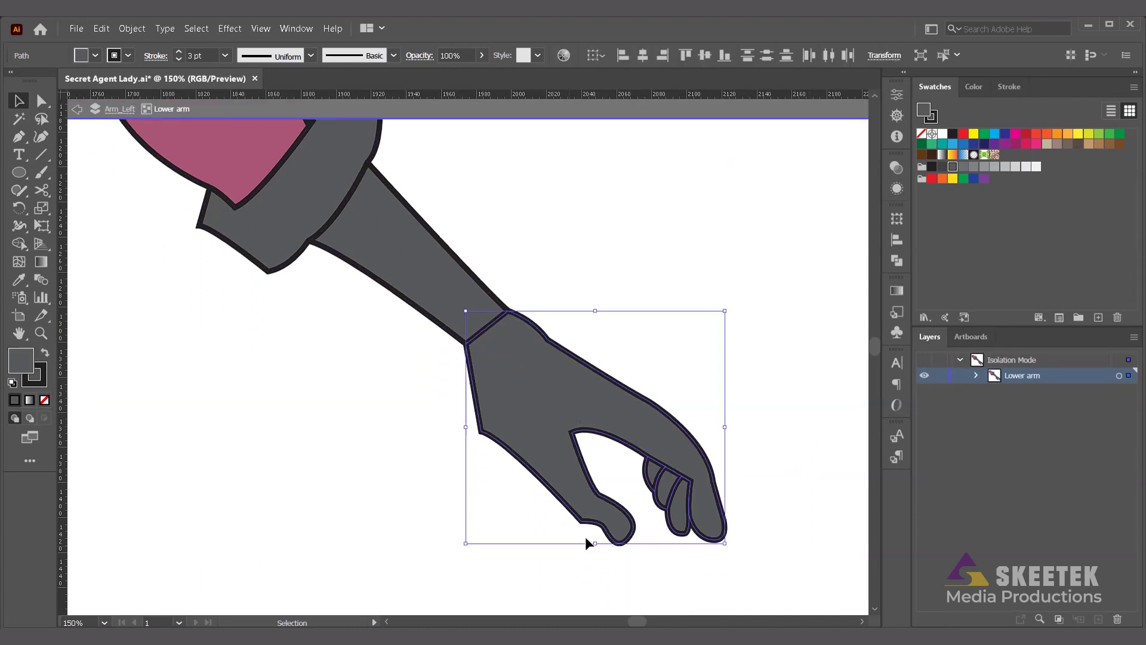
{"action": "key", "text": "a"}
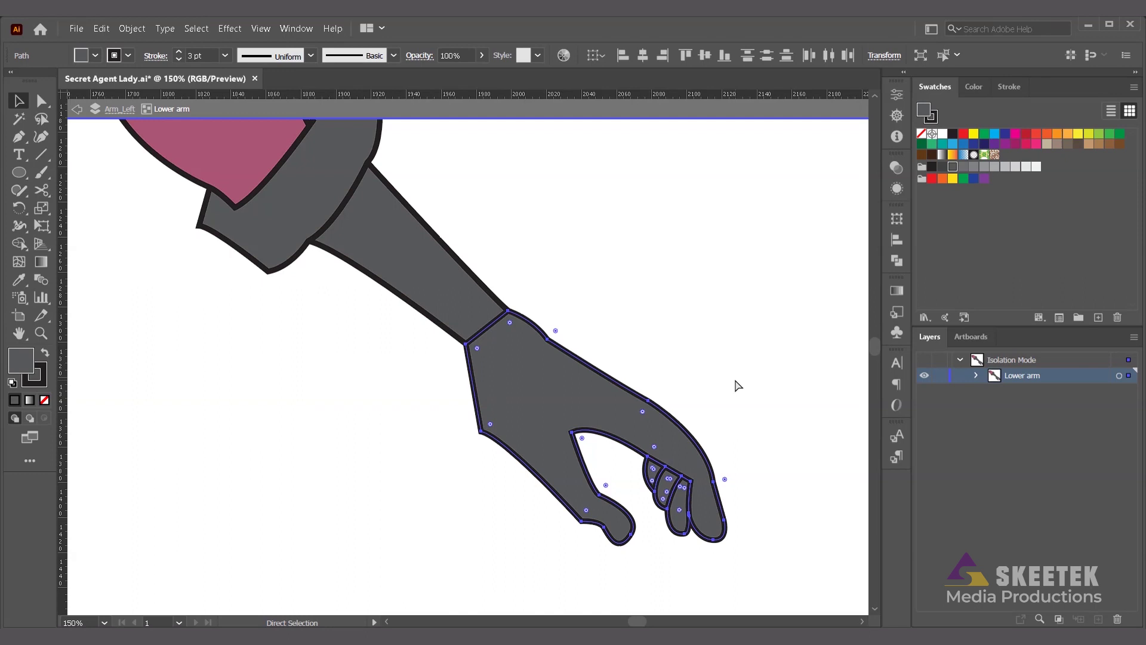
{"action": "key", "text": "Delete"}
{"action": "key", "text": "v"}
{"action": "double_click", "coordinate": [736, 375]}
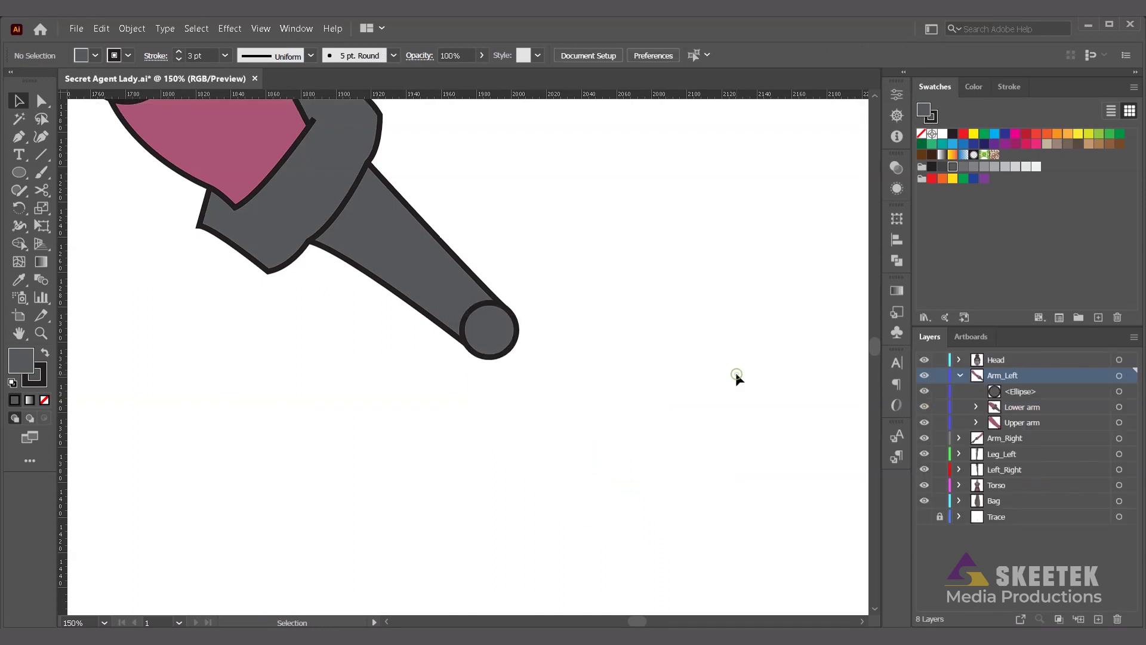
{"action": "left_click", "coordinate": [1063, 409]}
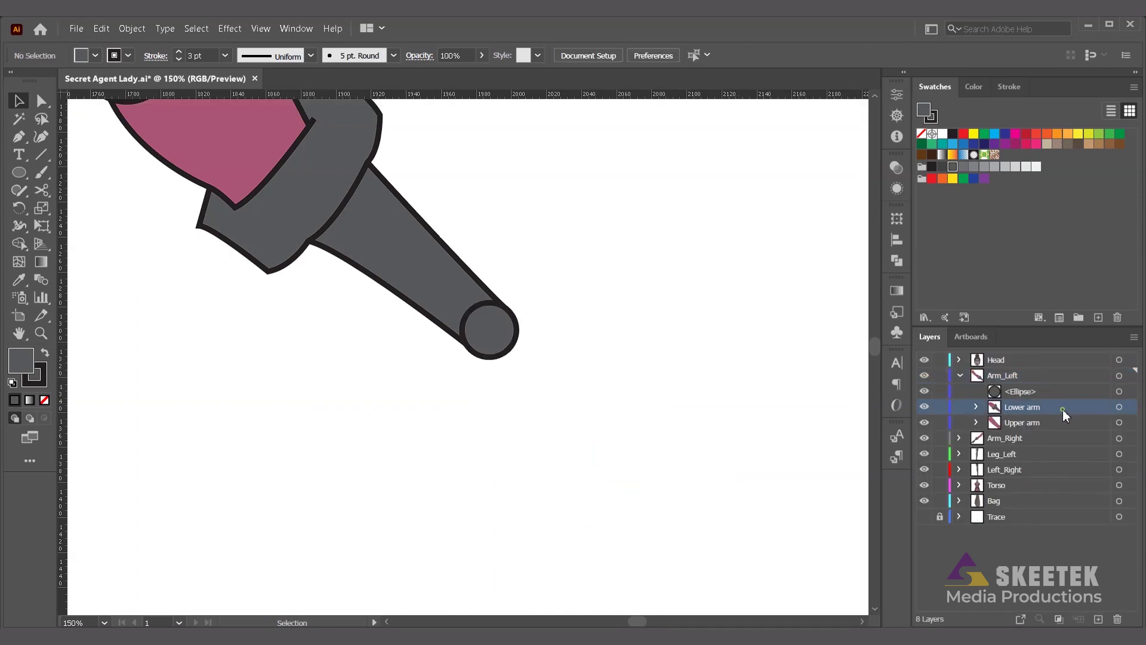
{"action": "left_click", "coordinate": [1099, 618]}
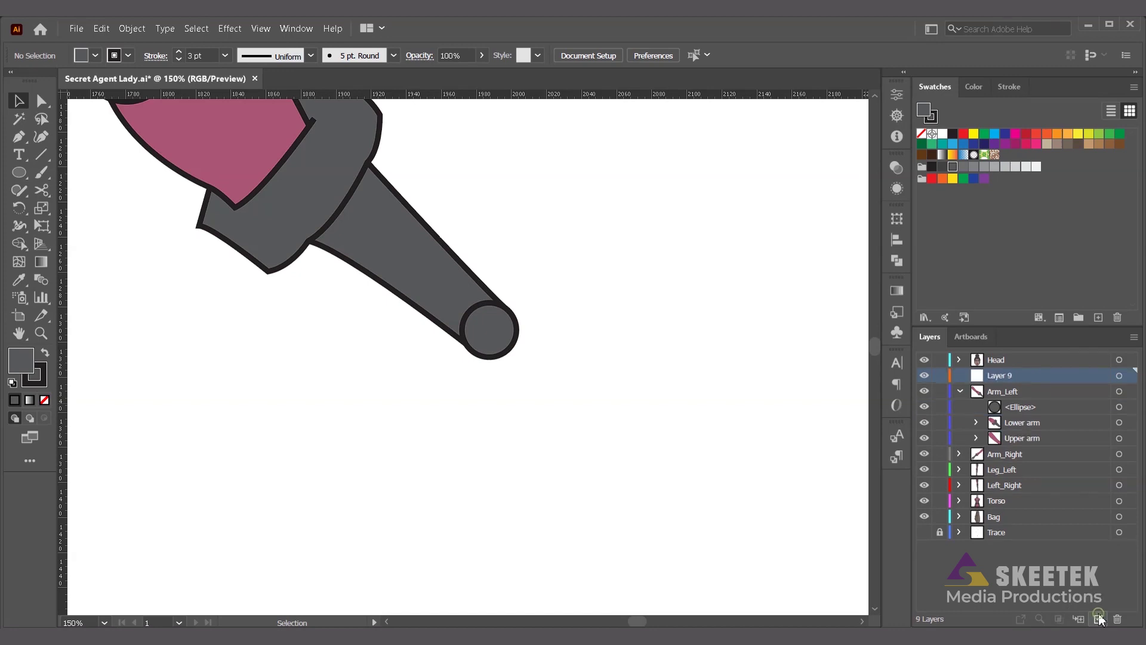
{"action": "key", "text": "ctrl+z"}
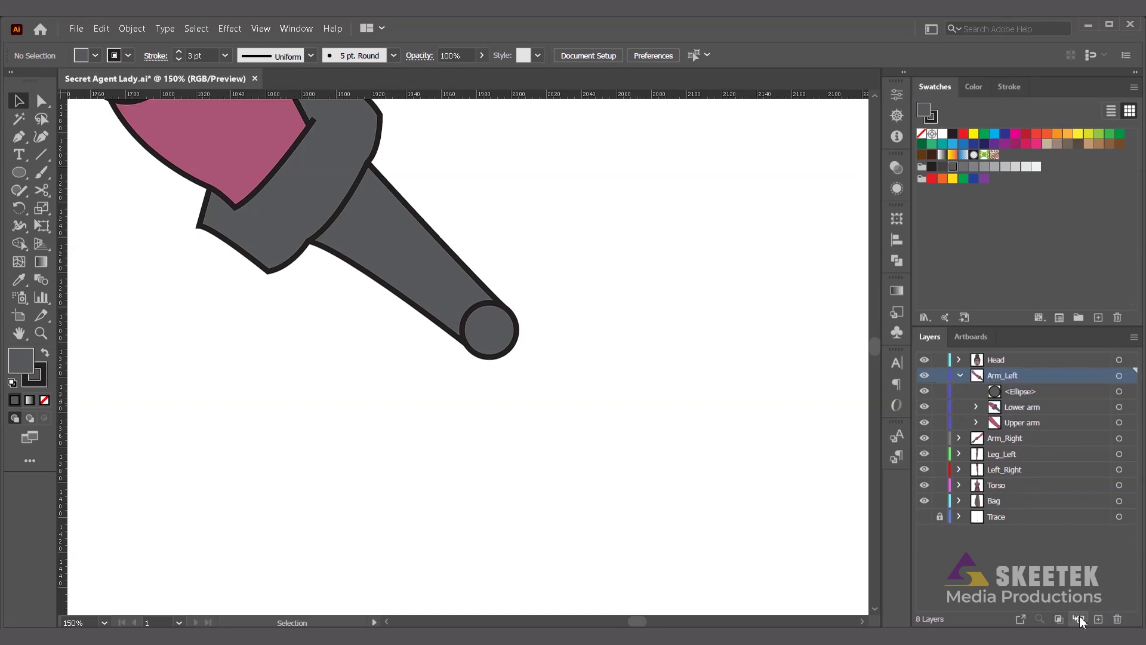
Step: Create a sublayer named Hand inside Arm_Left and paste the cut hand and finger paths in place there
{"action": "left_click", "coordinate": [1079, 617]}
{"action": "double_click", "coordinate": [1015, 392]}
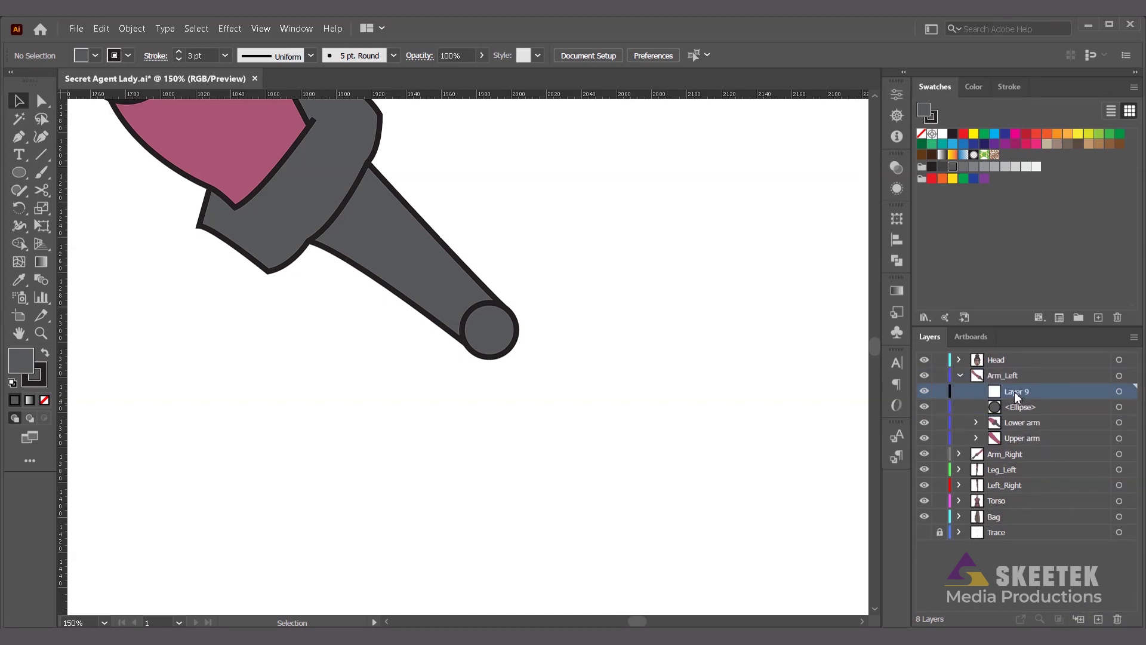
{"action": "type", "text": "Hand"}
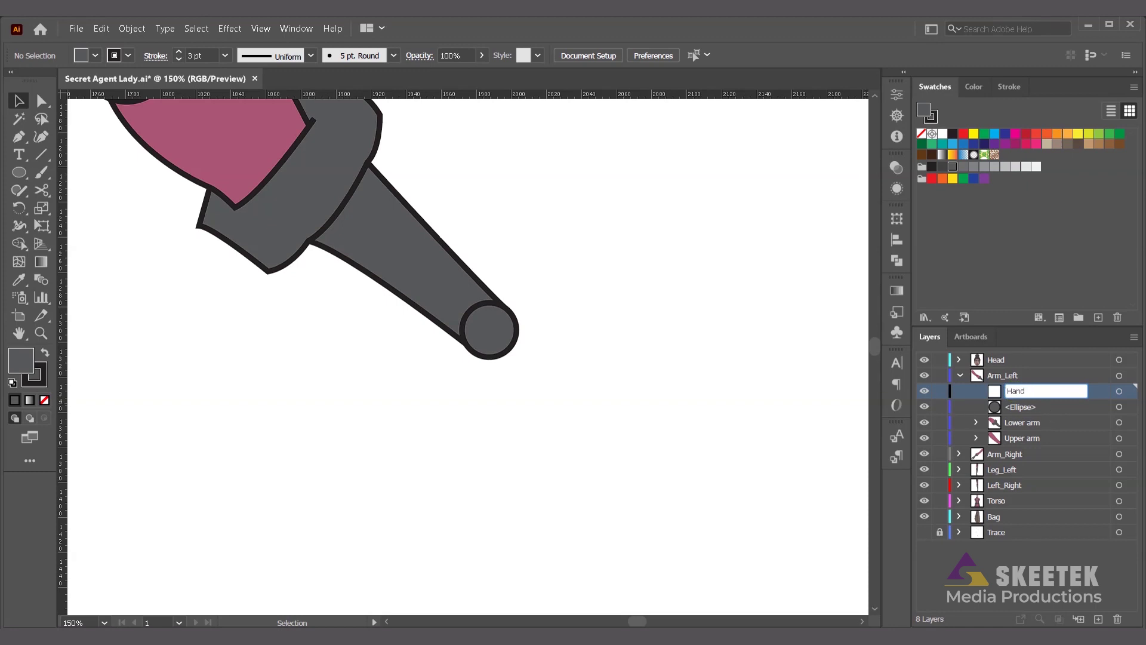
{"action": "left_click", "coordinate": [1097, 388]}
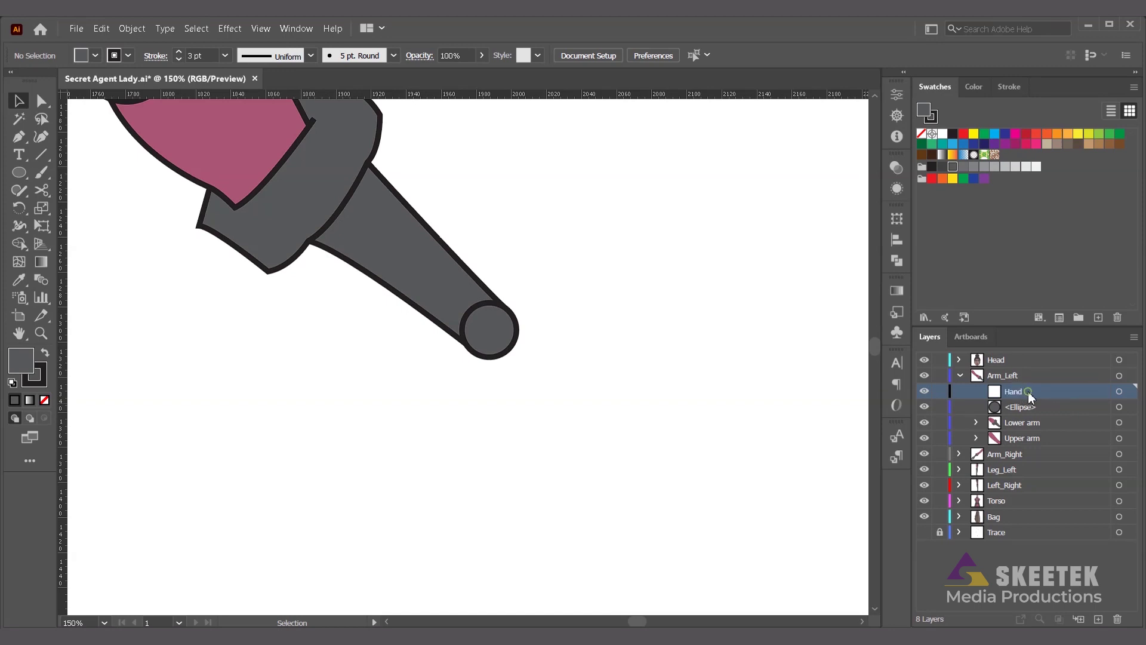
{"action": "key", "text": "ctrl+f"}
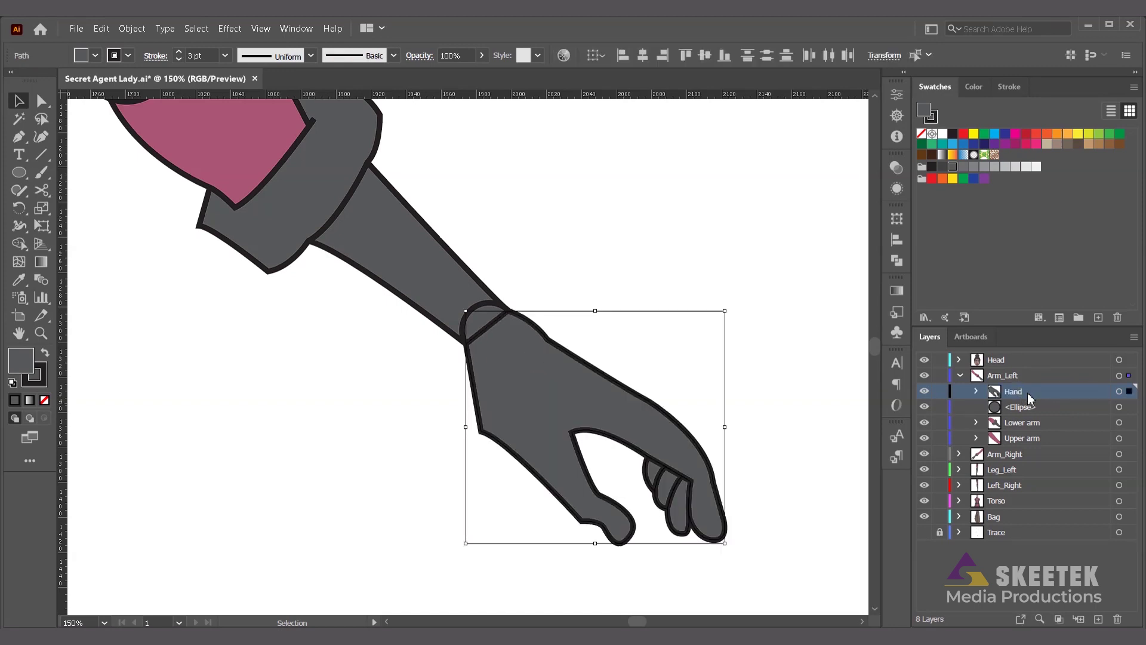
{"action": "left_click", "coordinate": [831, 442]}
Step: Duplicate the wrist circle in place and move the copy into the Hand sublayer above the hand paths
{"action": "left_click", "coordinate": [976, 391]}
{"action": "left_click", "coordinate": [1119, 469]}
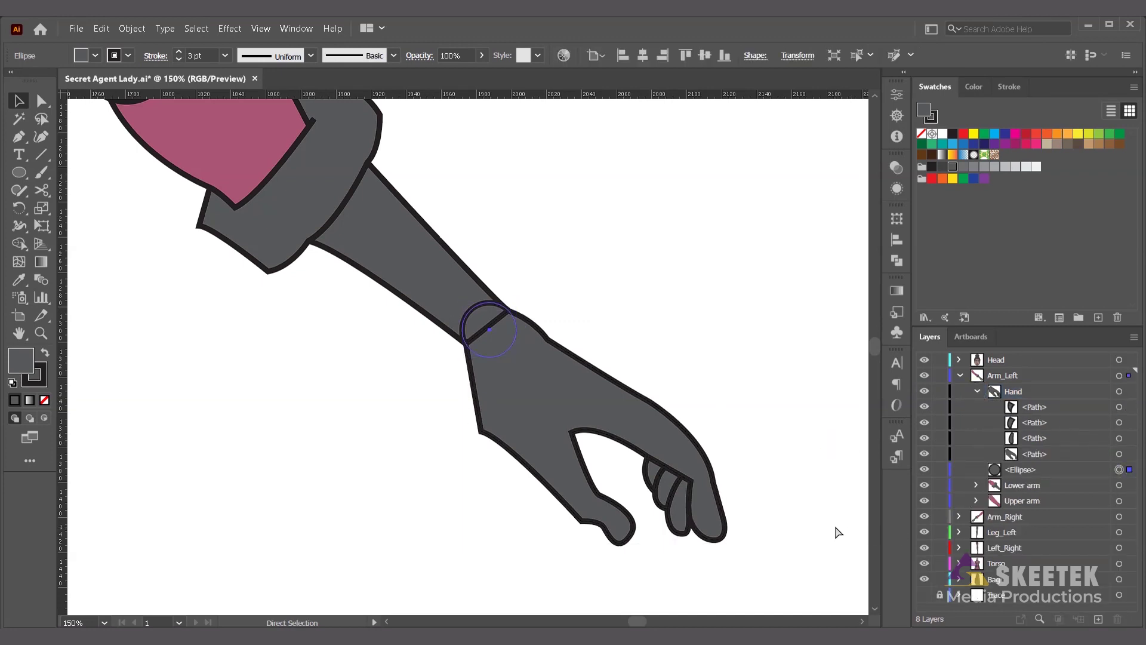
{"action": "key", "text": "v"}
{"action": "left_click", "coordinate": [822, 504]}
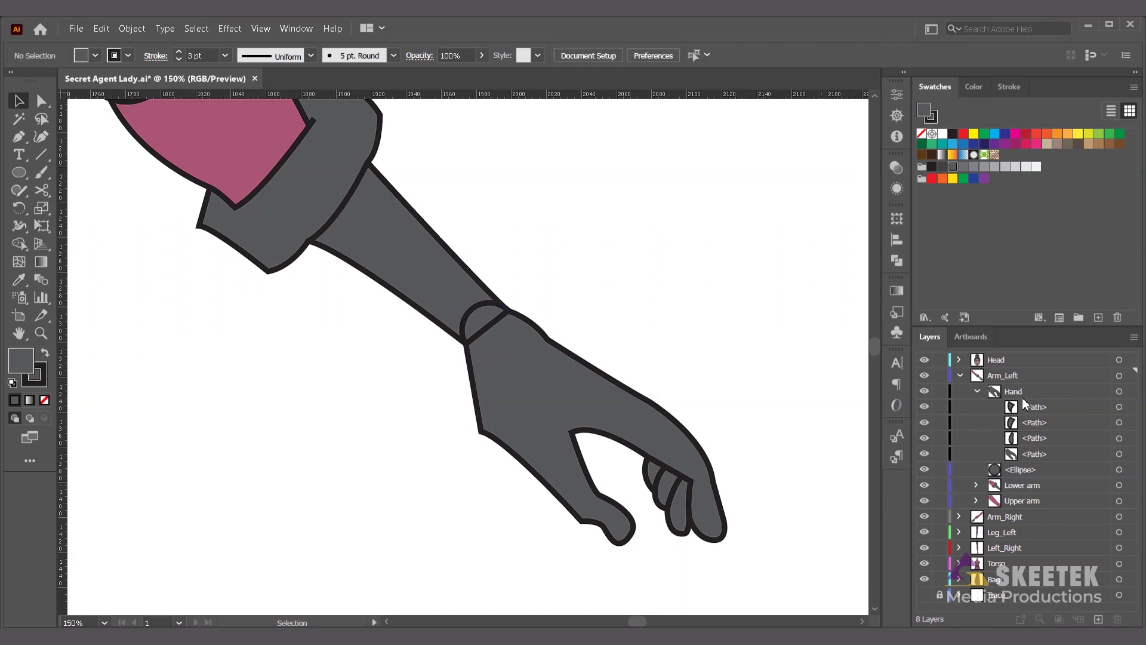
{"action": "left_click", "coordinate": [1026, 394]}
{"action": "key", "text": "ctrl+f"}
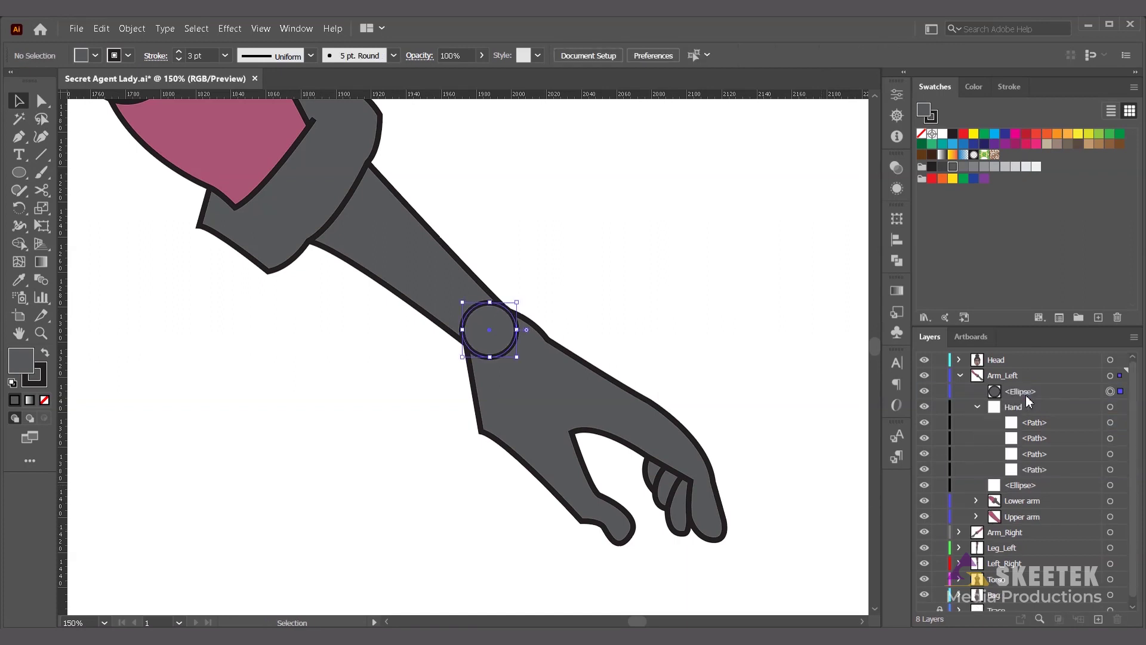
{"action": "left_click_drag", "start_coordinate": [1035, 413], "coordinate": [1032, 411]}
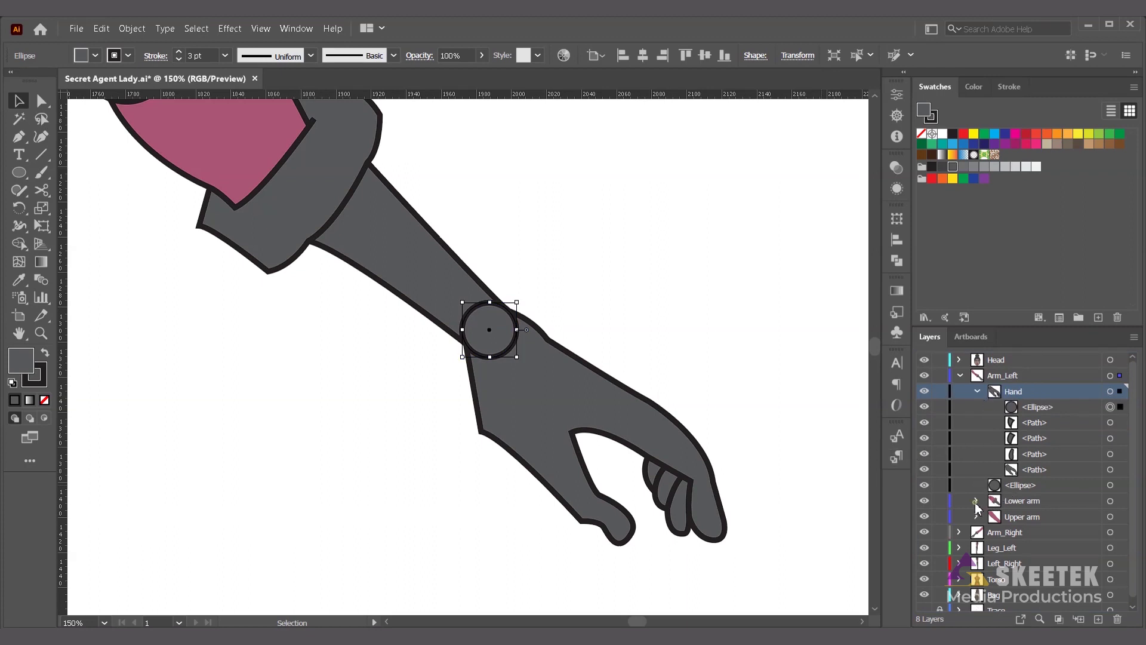
Step: Move the other wrist circle into the Lower arm sublayer, collapse the arm layers and clear the selection
{"action": "left_click_drag", "start_coordinate": [1036, 486], "coordinate": [979, 498]}
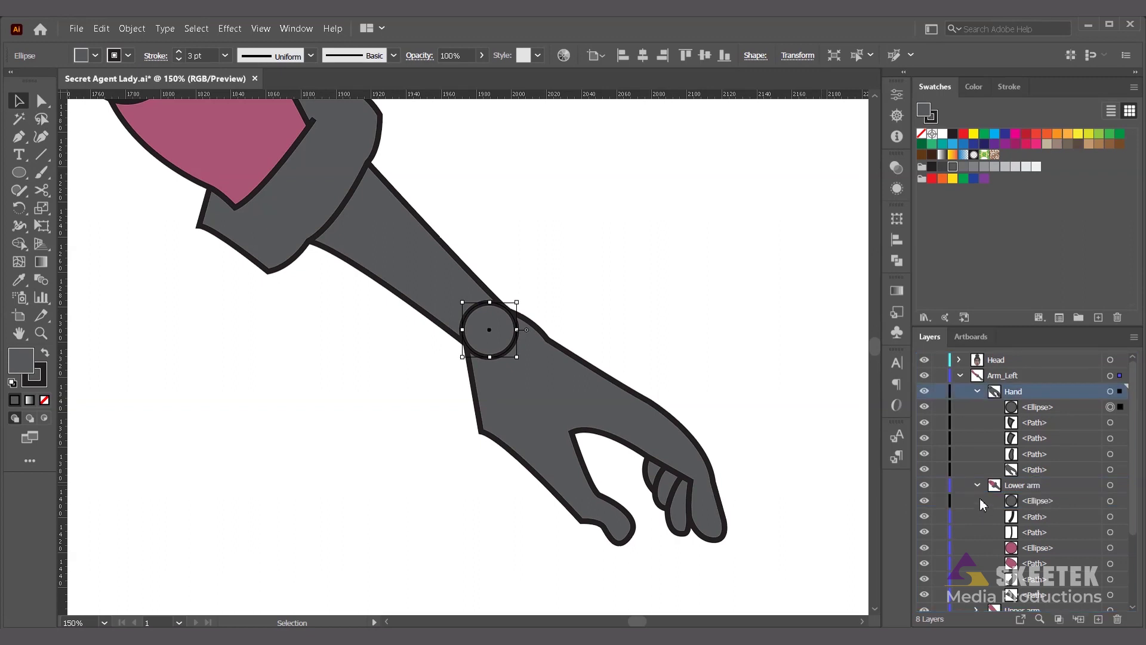
{"action": "left_click", "coordinate": [977, 484]}
{"action": "left_click", "coordinate": [977, 392]}
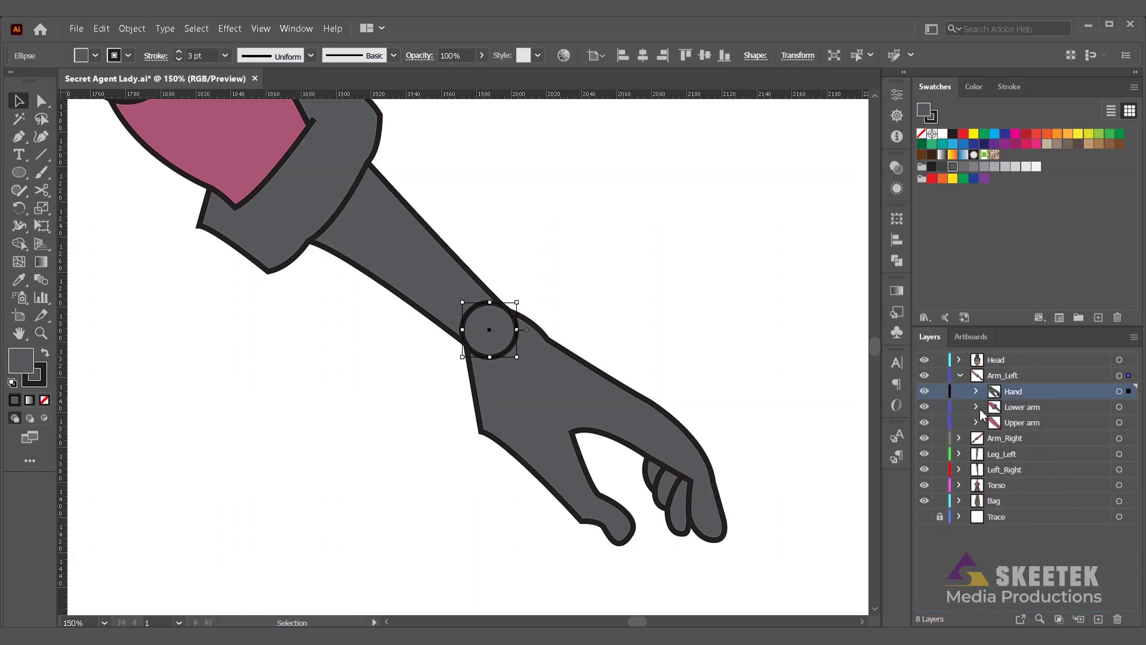
{"action": "left_click", "coordinate": [960, 377]}
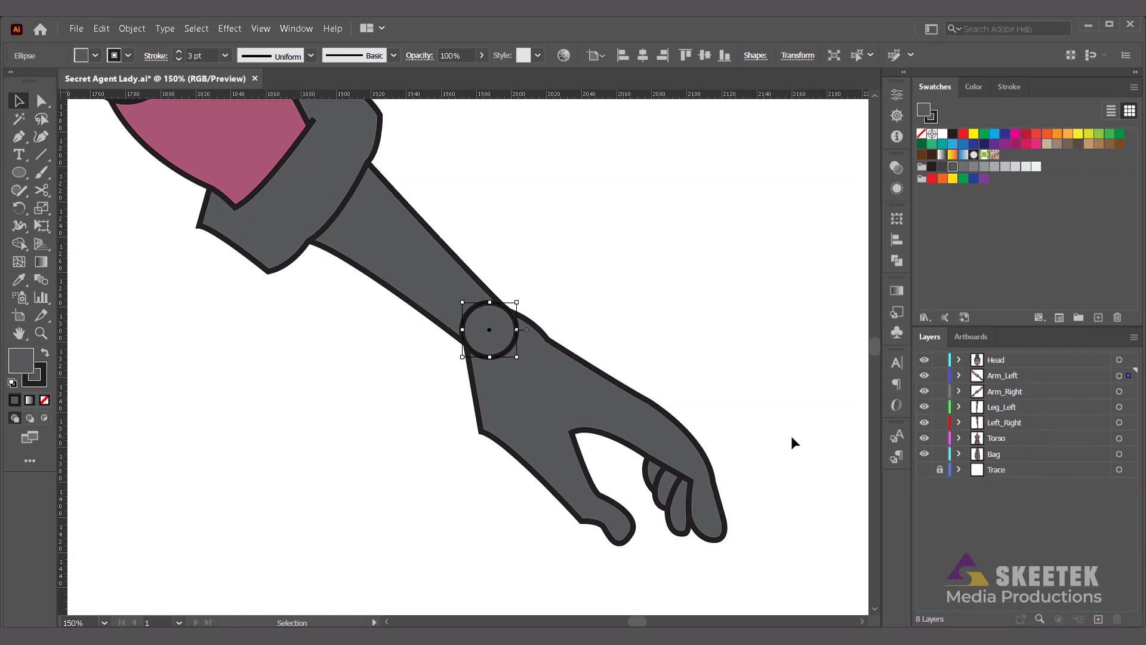
{"action": "scroll", "coordinate": [790, 435], "scroll_direction": "down", "scroll_amount": 2}
{"action": "left_click", "coordinate": [776, 431]}
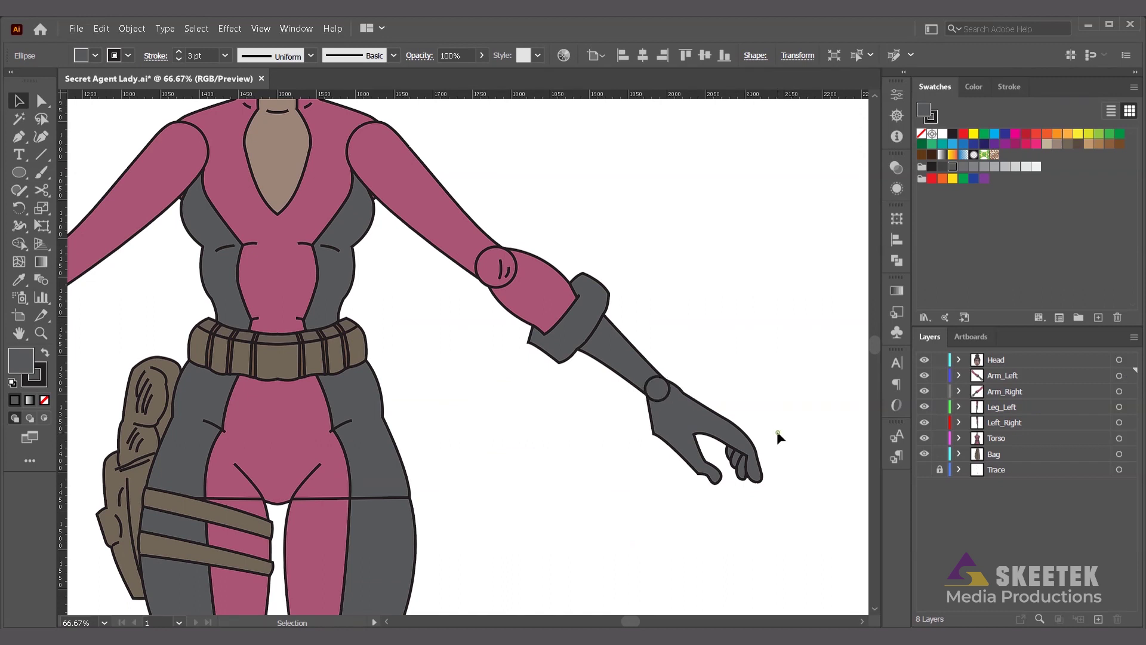
Step: Group the wrist circle and the four hand paths inside the Hand sublayer
{"action": "left_click", "coordinate": [715, 436]}
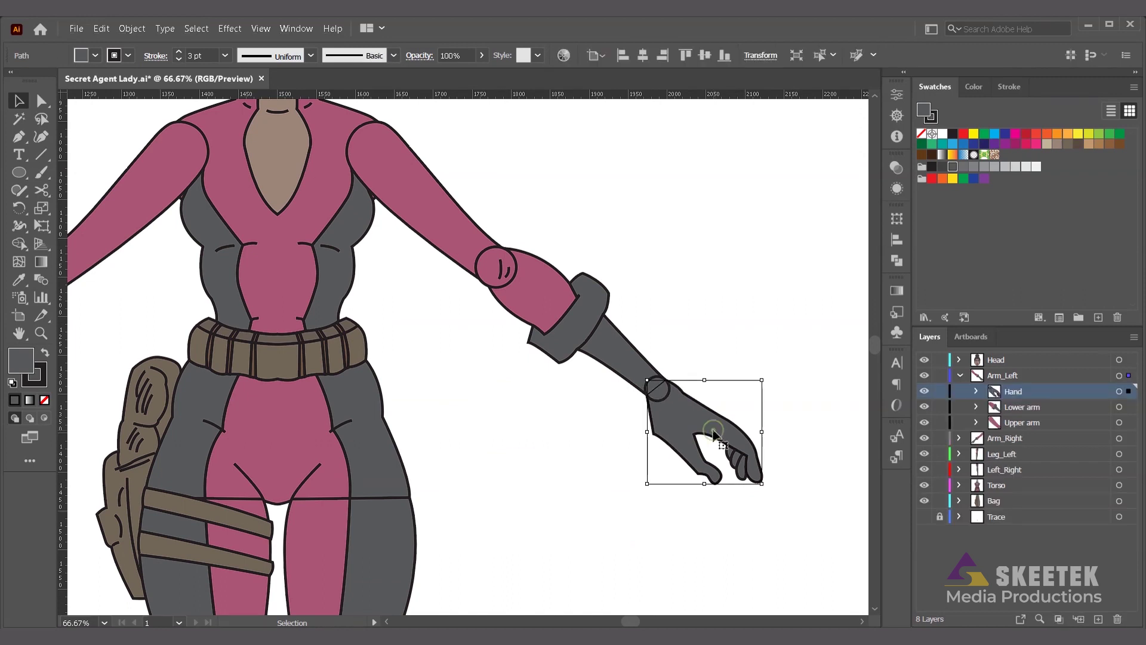
{"action": "left_click", "coordinate": [1132, 407]}
{"action": "left_click", "coordinate": [1129, 422], "text": "shift"}
{"action": "left_click", "coordinate": [1130, 437], "text": "shift"}
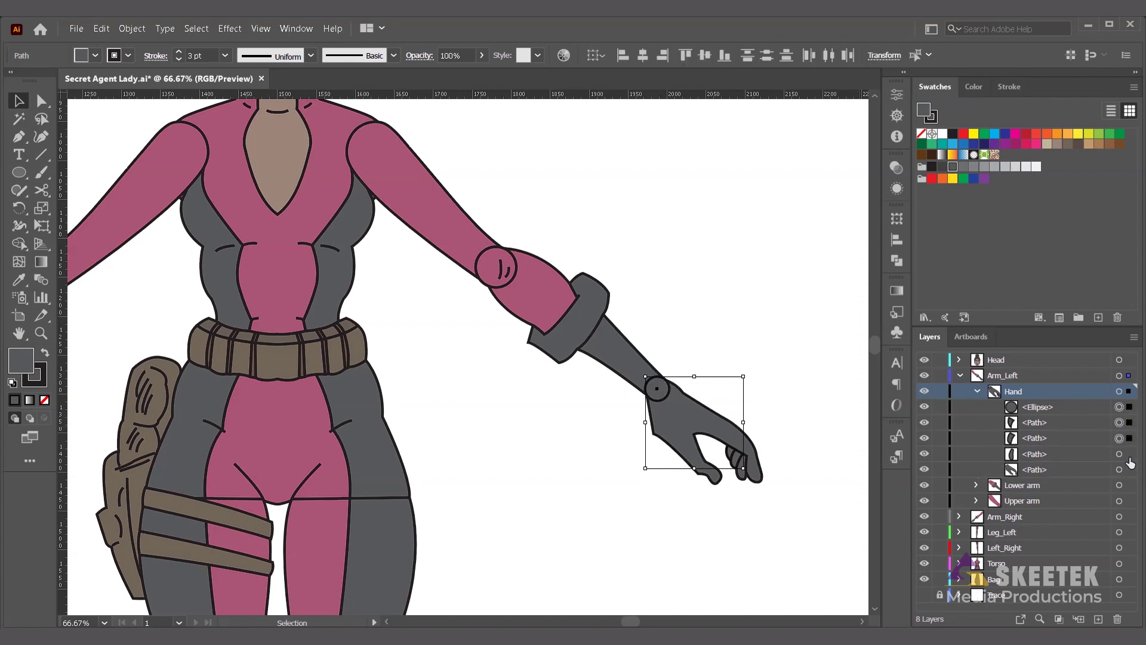
{"action": "left_click", "coordinate": [1129, 453], "text": "shift"}
{"action": "left_click", "coordinate": [1130, 469], "text": "shift"}
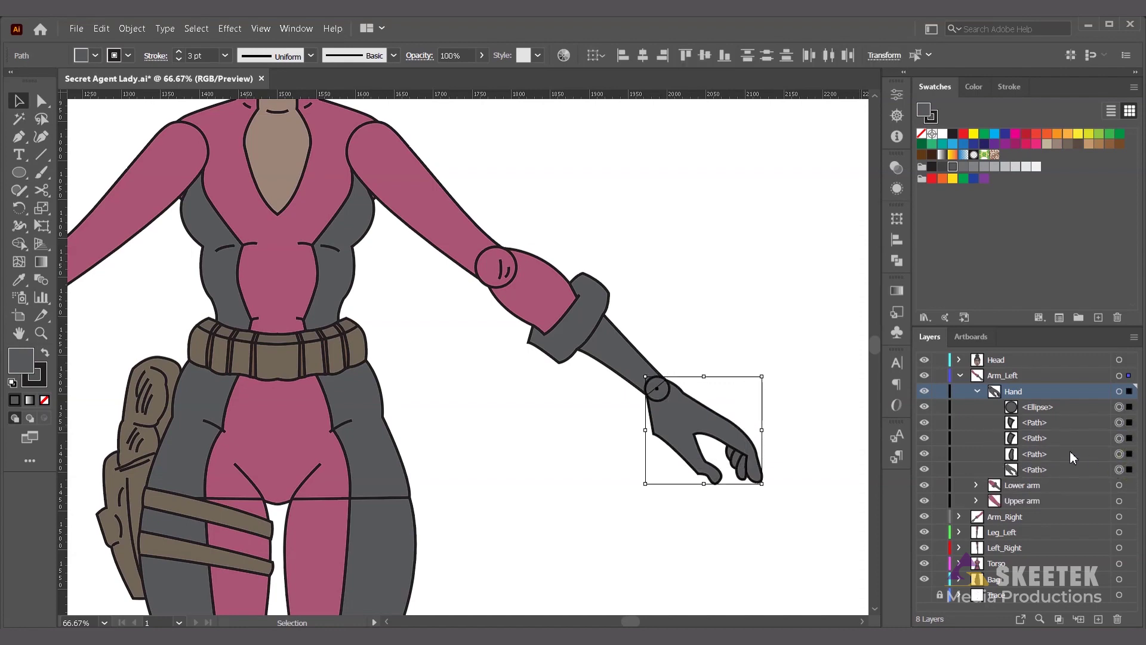
{"action": "key", "text": "ctrl+g"}
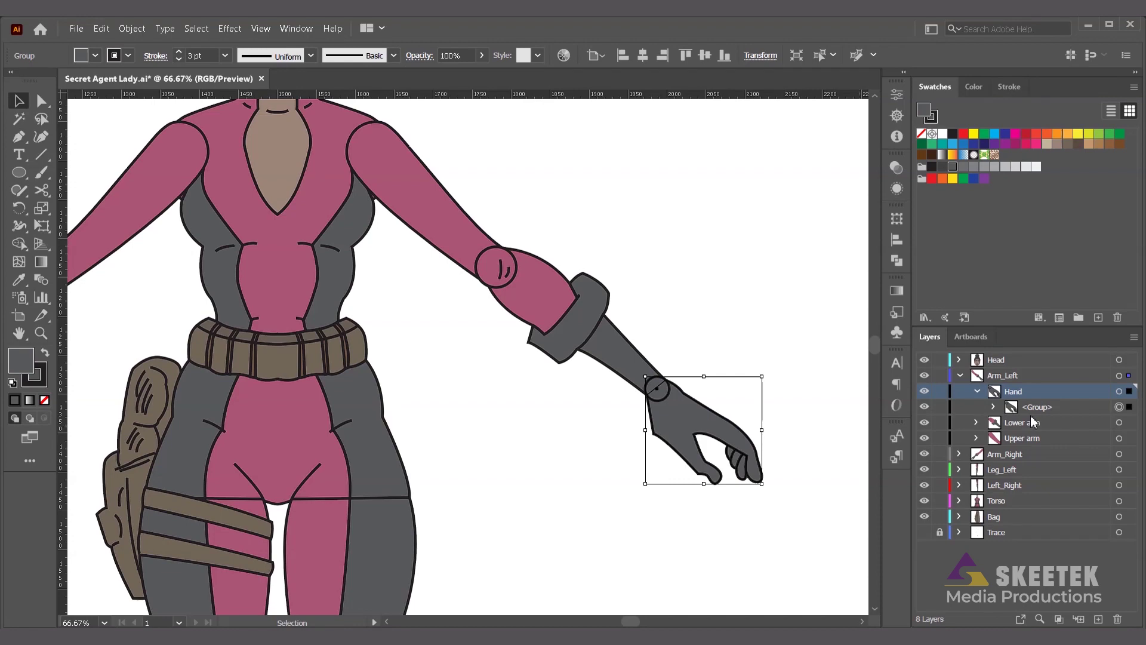
{"action": "left_click", "coordinate": [977, 391]}
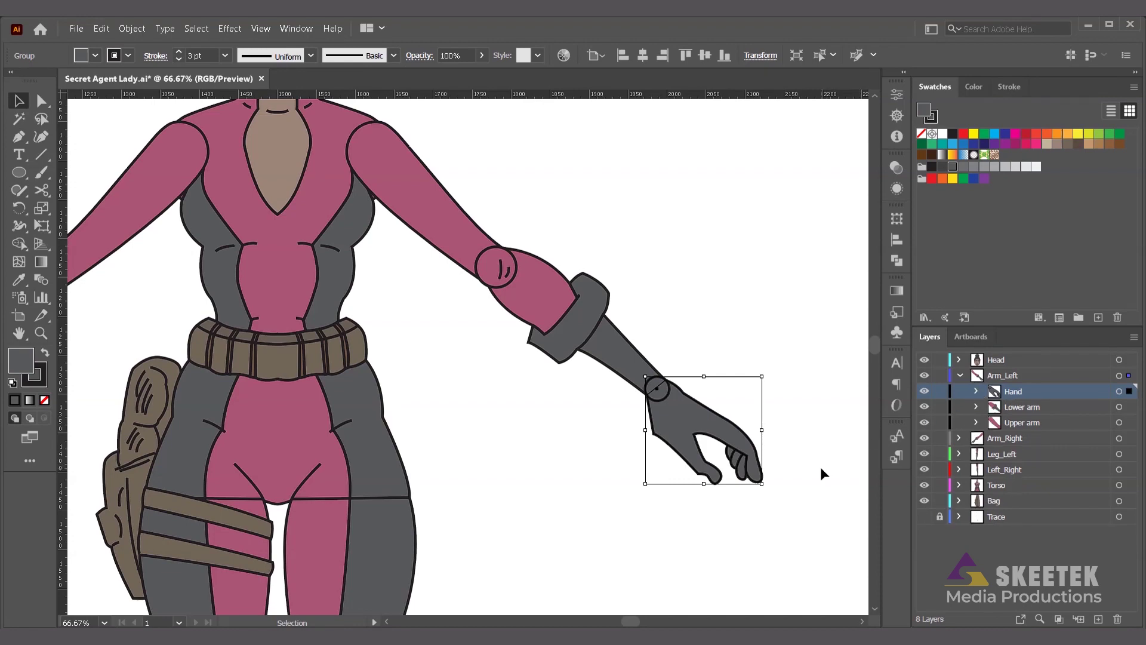
{"action": "left_click", "coordinate": [829, 456]}
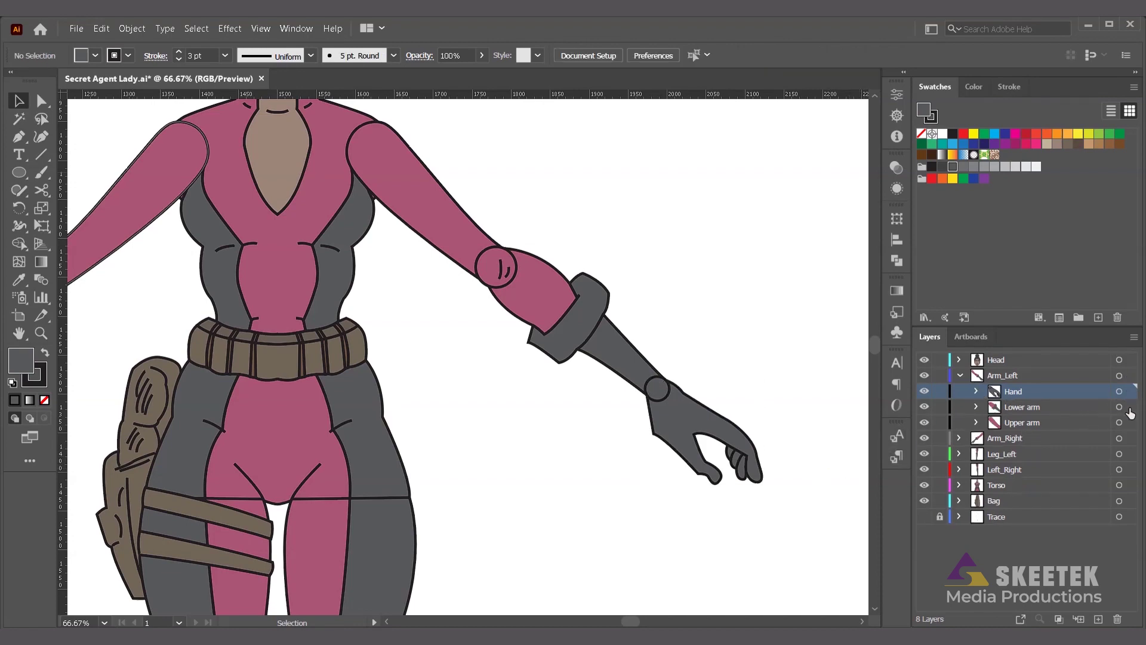
Step: Test the wrist joint by rotating the Hand group downward about the wrist circle's center, and undo the rotation
{"action": "left_click", "coordinate": [1128, 407]}
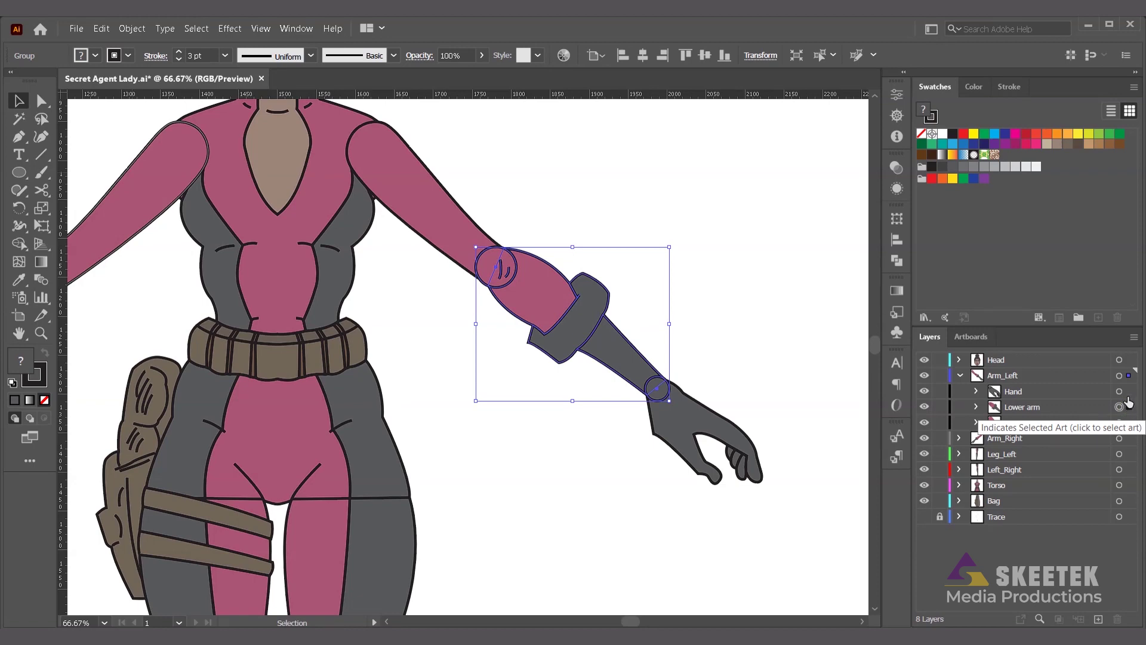
{"action": "left_click", "coordinate": [1128, 392]}
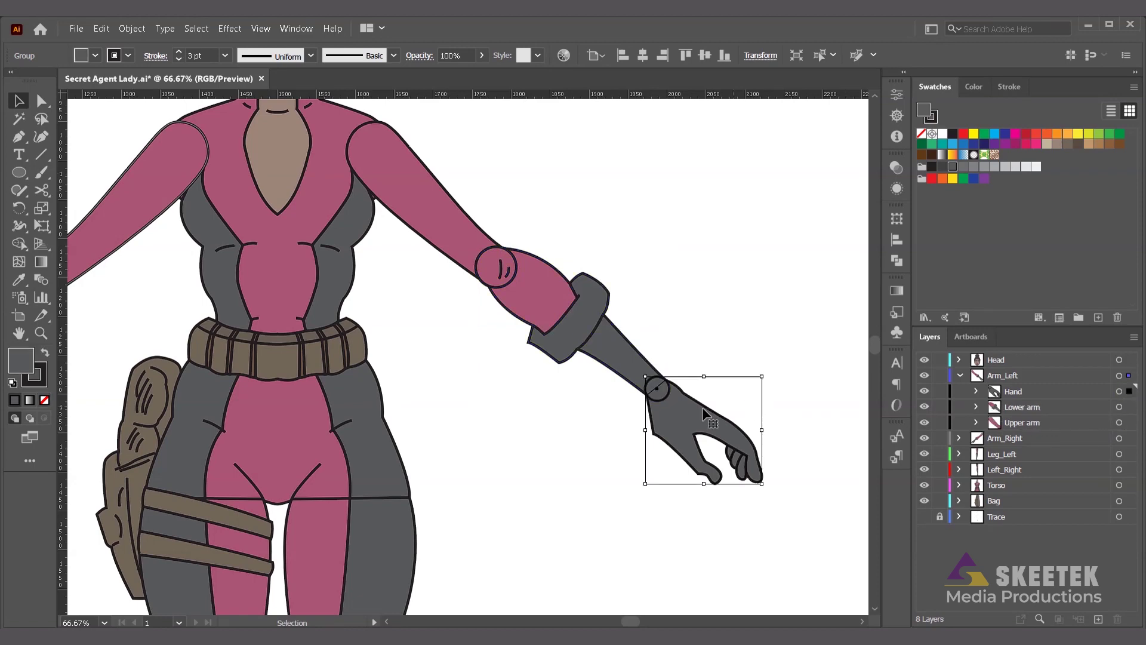
{"action": "key", "text": "r"}
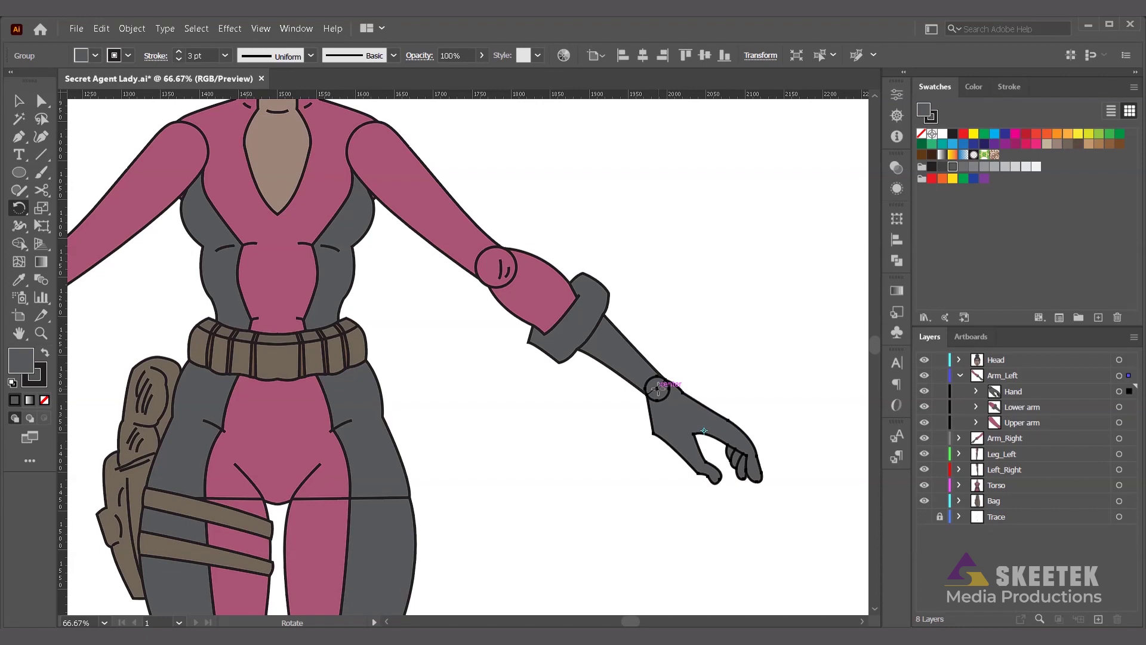
{"action": "left_click", "coordinate": [657, 389]}
{"action": "left_click_drag", "start_coordinate": [792, 407], "coordinate": [673, 497]}
{"action": "key", "text": "ctrl+shift+a"}
{"action": "key", "text": "ctrl+minus"}
{"action": "key", "text": "ctrl+minus"}
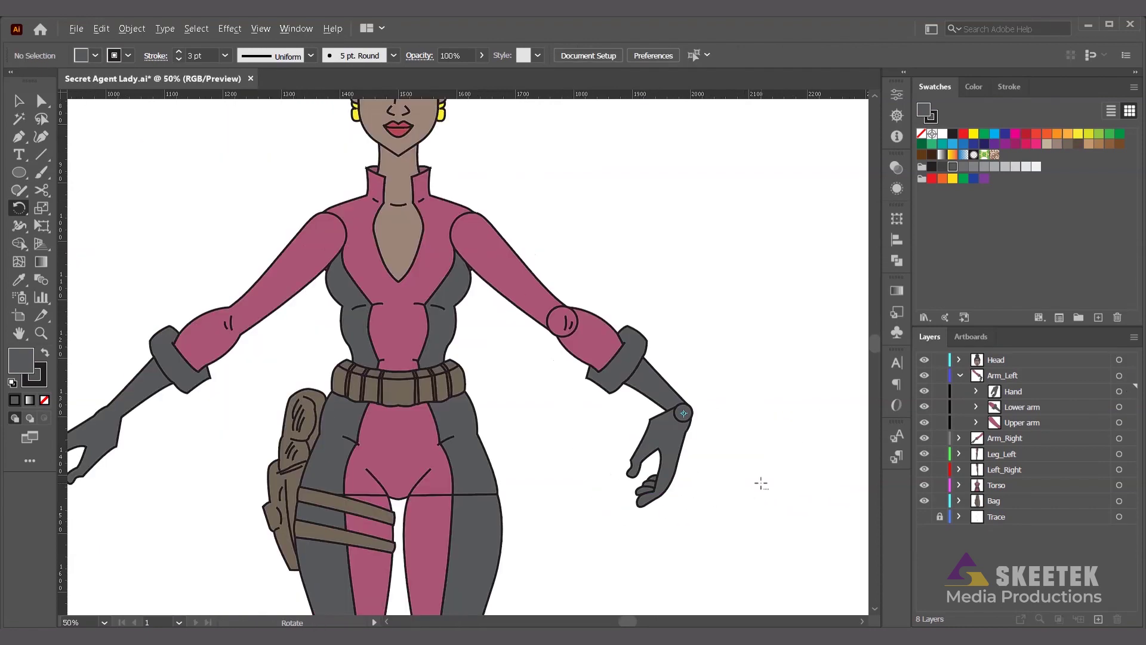
{"action": "key", "text": "ctrl+z"}
{"action": "key", "text": "ctrl+z"}
Step: Test-rotate the Hand group upward about the same wrist center and undo the rotation
{"action": "left_click_drag", "start_coordinate": [773, 469], "coordinate": [820, 456]}
{"action": "key", "text": "ctrl+shift+a"}
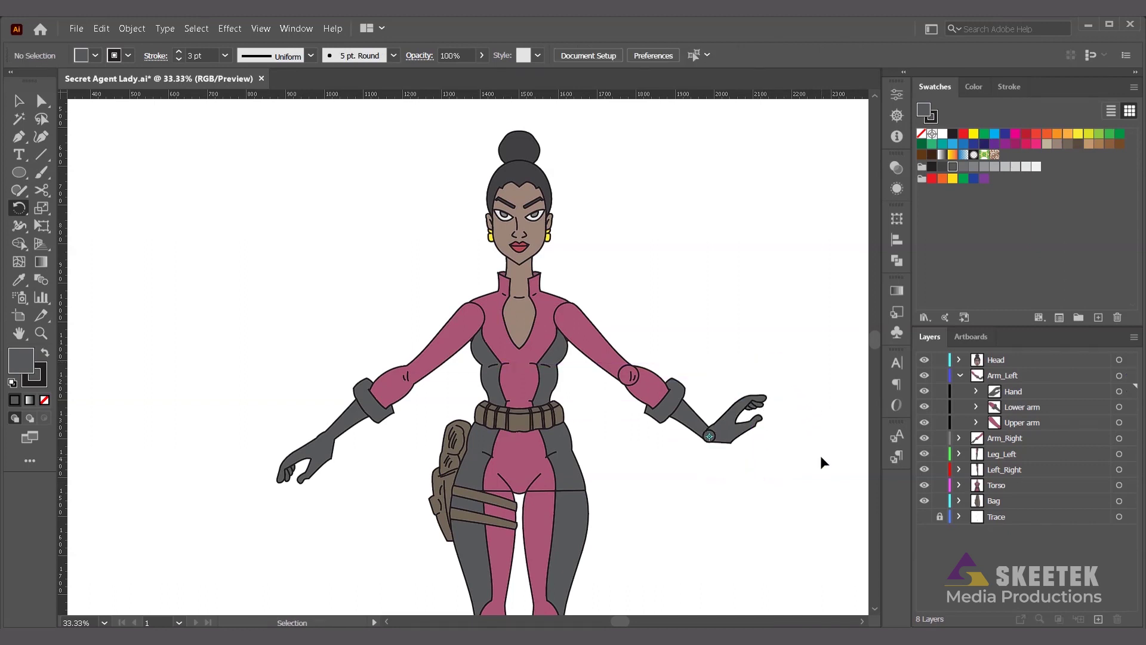
{"action": "key", "text": "ctrl+z"}
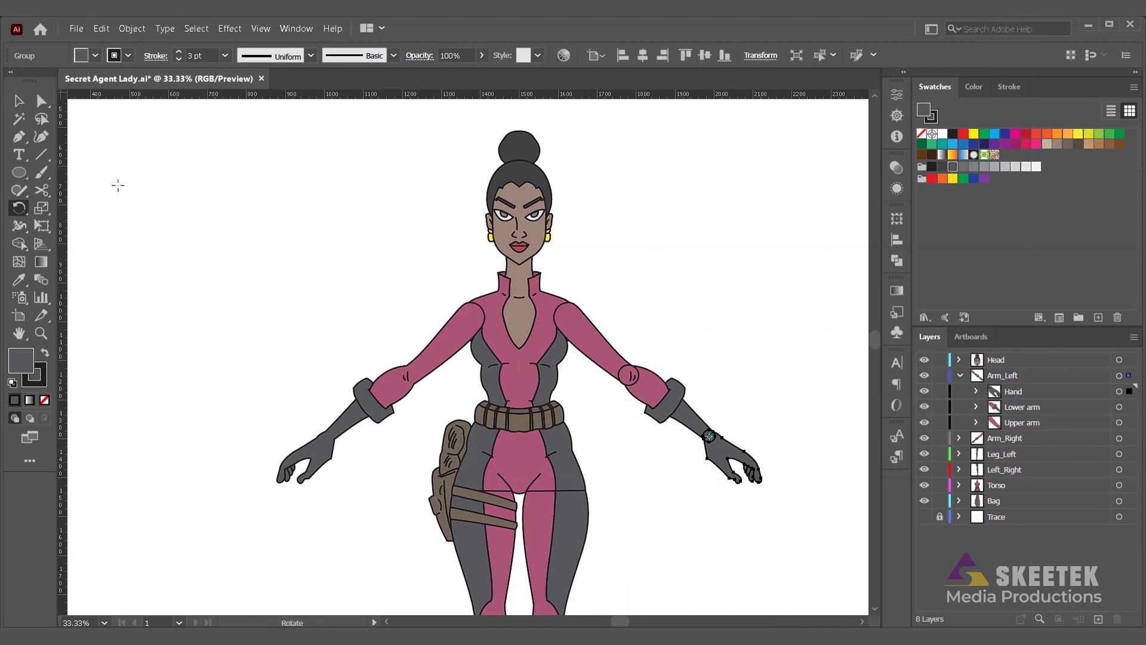
Step: Clear the hand selection, reveal the vertical center guide in the unlocked Trace layer, and lock that layer again
{"action": "left_click", "coordinate": [19, 101]}
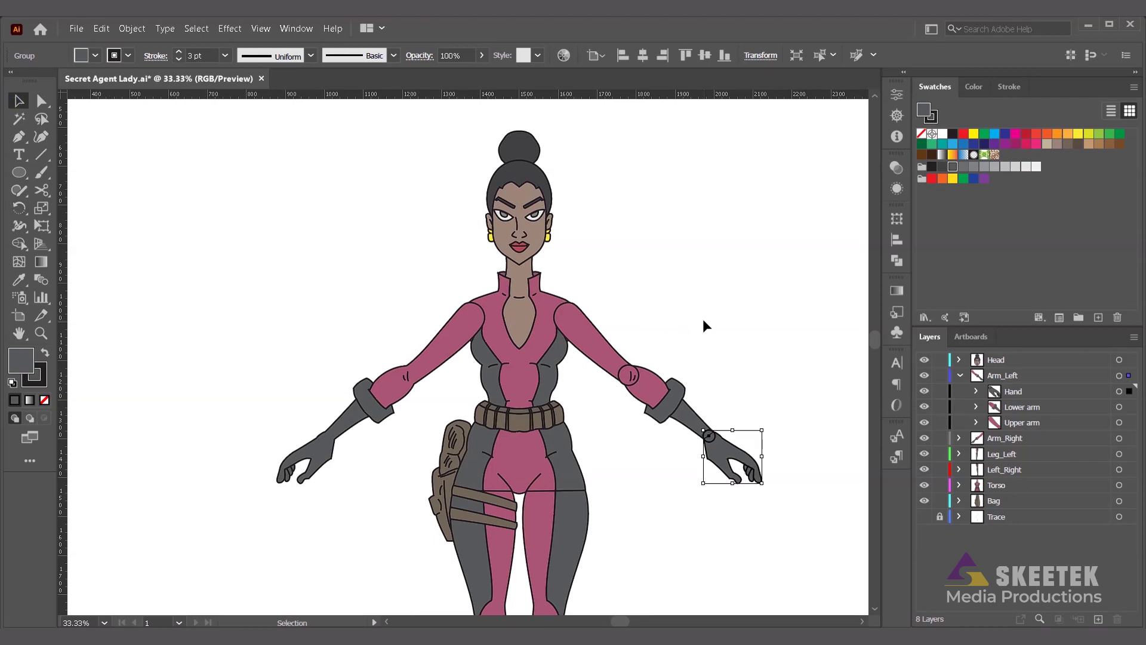
{"action": "left_click", "coordinate": [736, 330]}
{"action": "left_click", "coordinate": [924, 517]}
{"action": "left_click", "coordinate": [959, 517]}
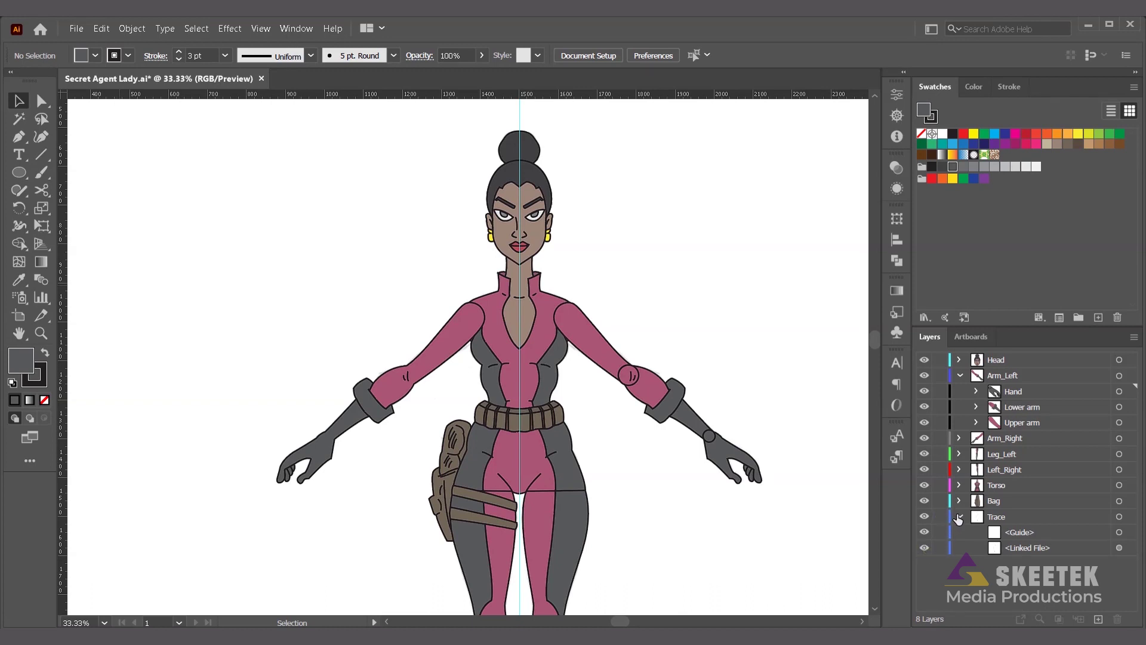
{"action": "left_click", "coordinate": [924, 548]}
{"action": "left_click", "coordinate": [959, 518]}
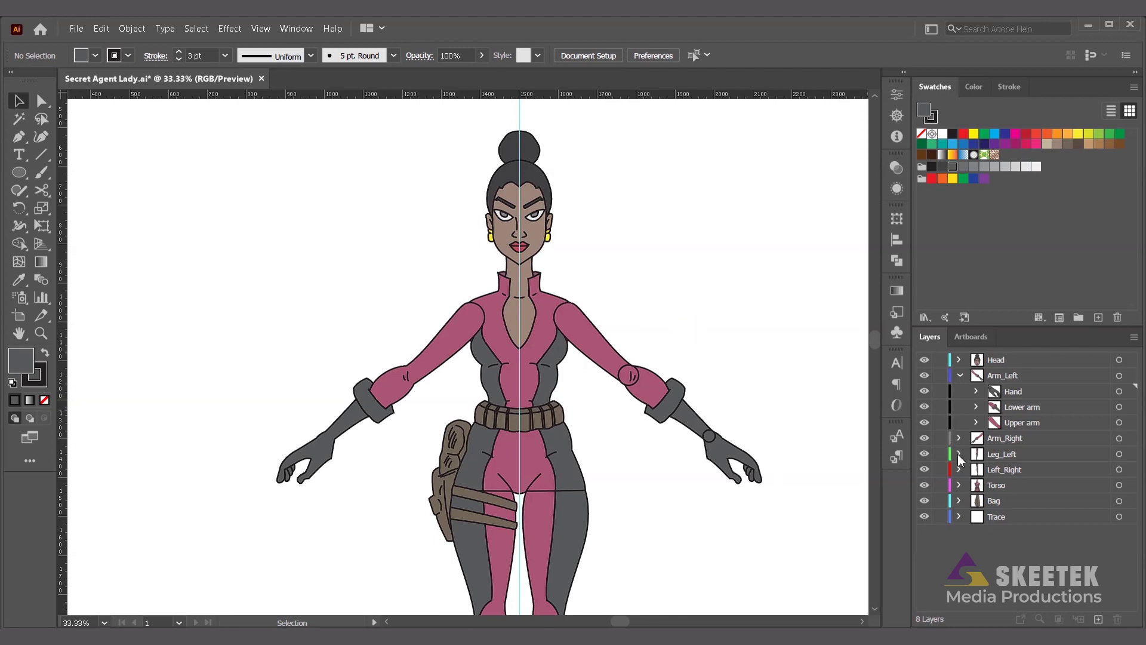
{"action": "left_click", "coordinate": [941, 516]}
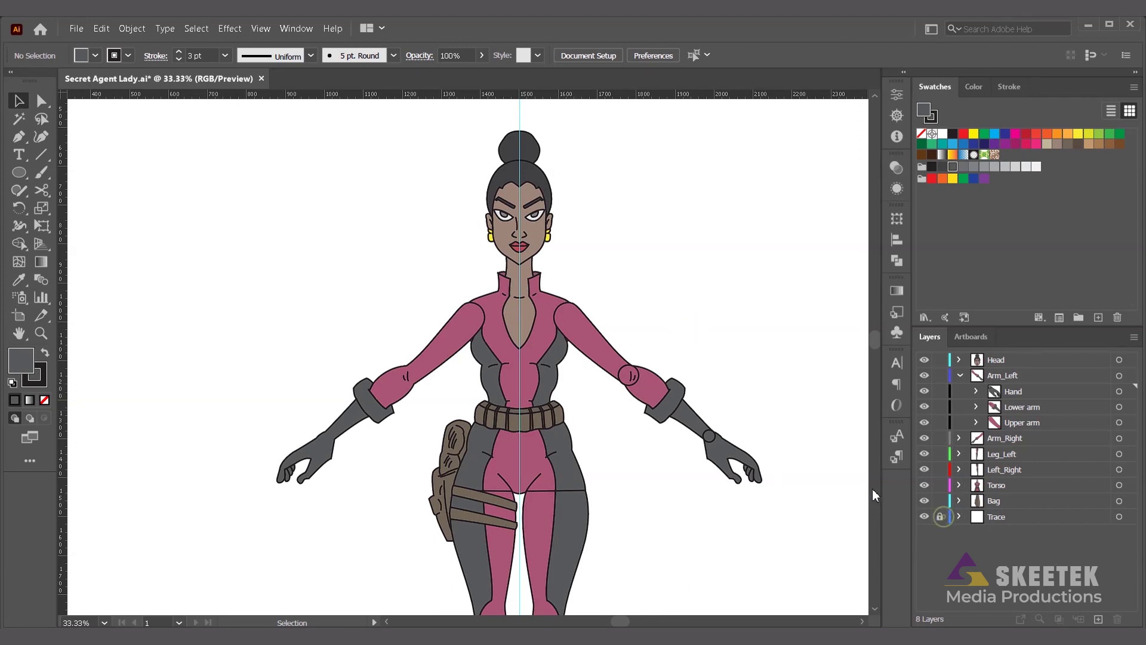
Step: Target all Arm_Left artwork for the Reflect tool and hide the Arm_Right layer
{"action": "left_click", "coordinate": [959, 375]}
{"action": "left_click", "coordinate": [1118, 376]}
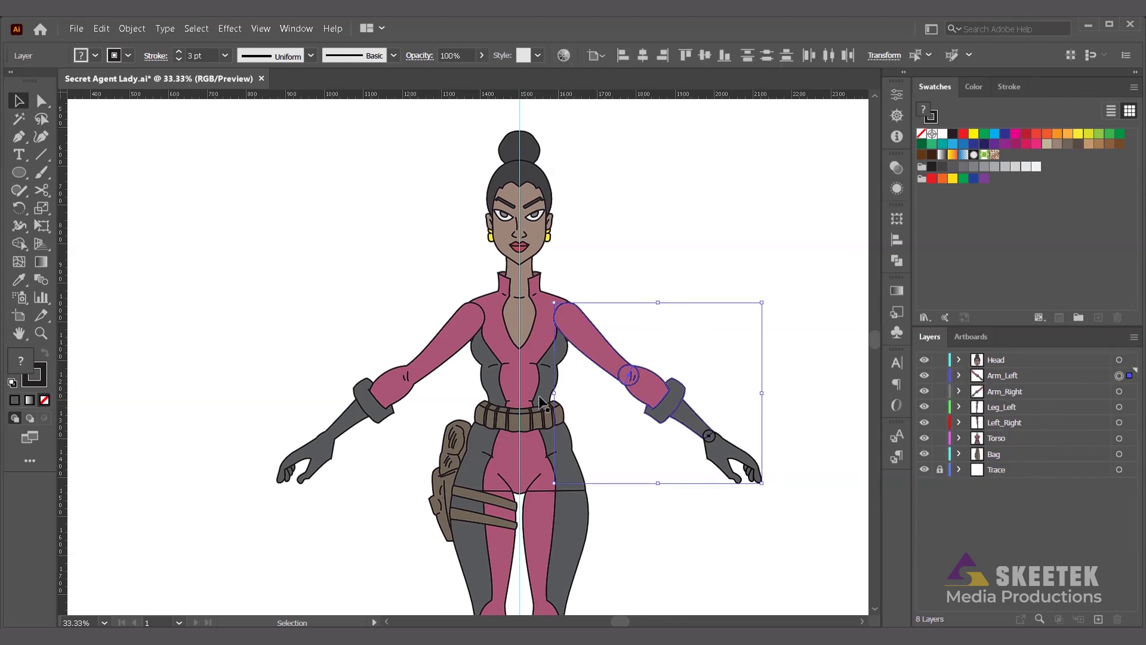
{"action": "scroll", "coordinate": [530, 543], "scroll_direction": "down", "scroll_amount": 2}
{"action": "scroll", "coordinate": [515, 516], "scroll_direction": "up", "scroll_amount": 3}
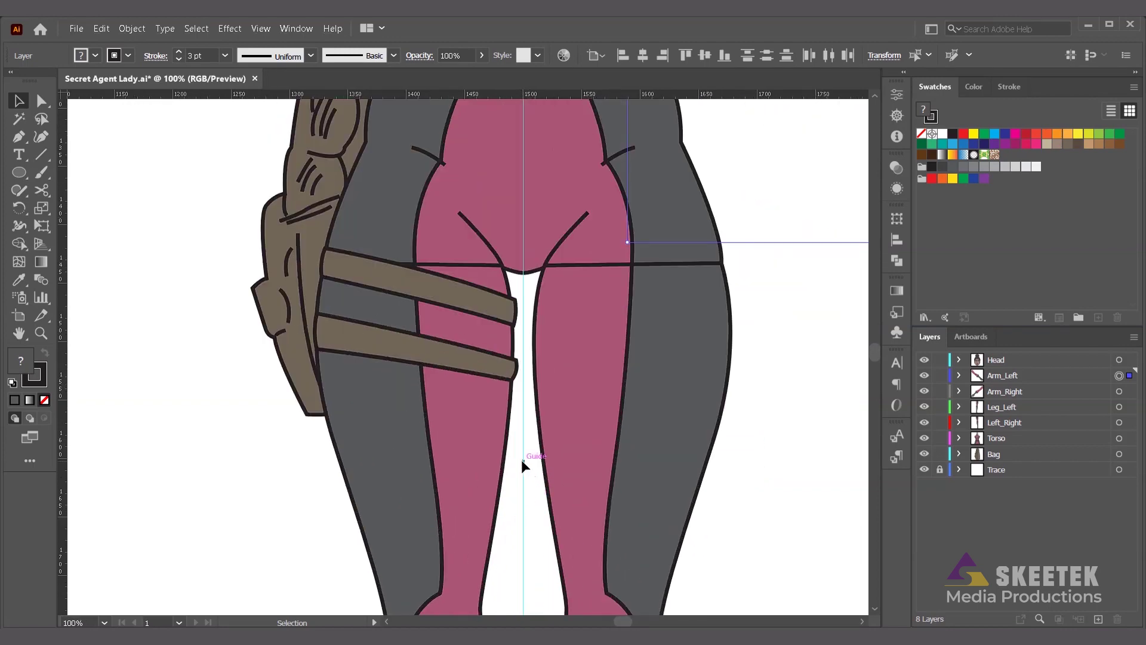
{"action": "key", "text": "o"}
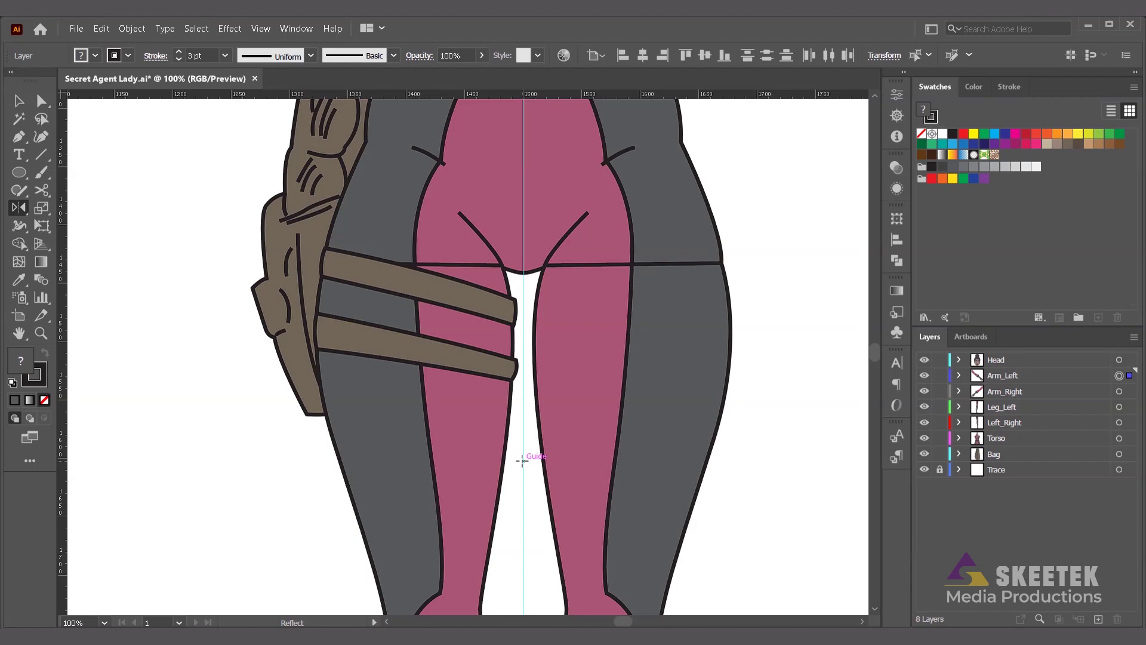
{"action": "scroll", "coordinate": [523, 460], "scroll_direction": "down", "scroll_amount": 2}
{"action": "scroll", "coordinate": [524, 460], "scroll_direction": "up", "scroll_amount": 1}
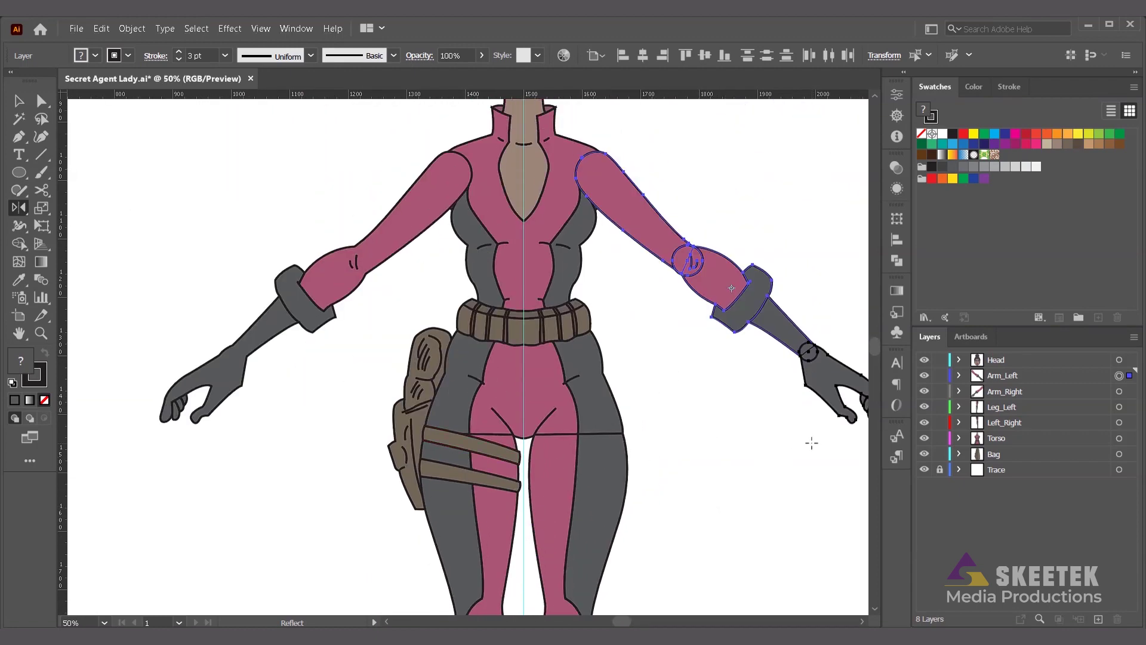
{"action": "left_click", "coordinate": [925, 391]}
{"action": "scroll", "coordinate": [633, 323], "scroll_direction": "up", "scroll_amount": 2}
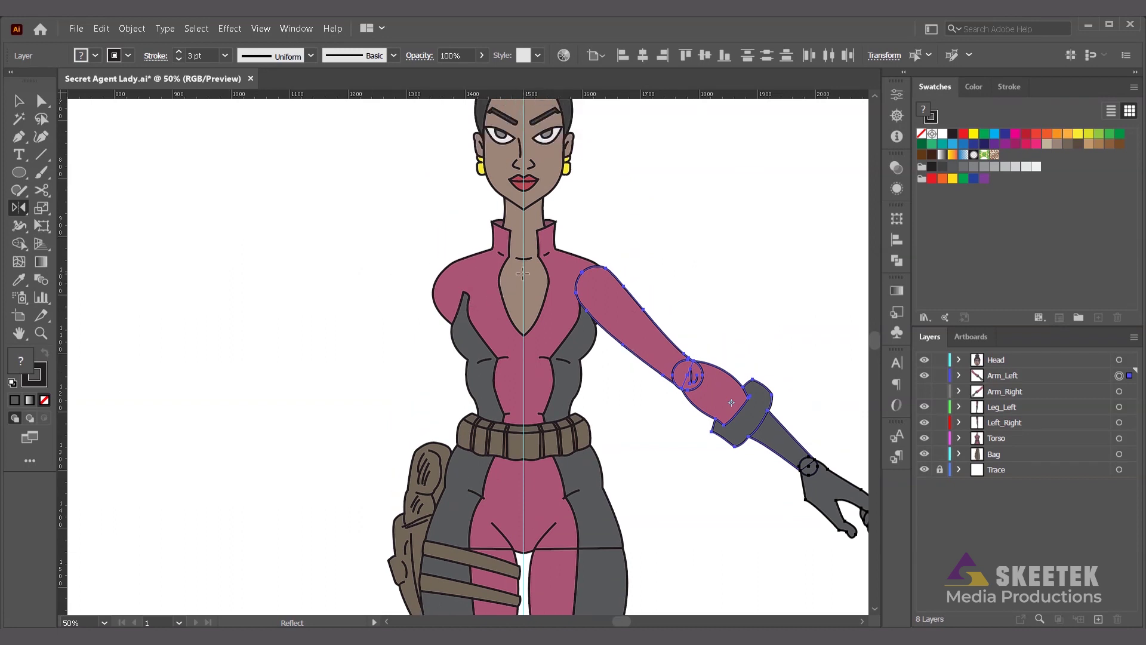
Step: Try moving the Trace layer above the Head layer, and undo the reordering
{"action": "left_click", "coordinate": [1029, 469]}
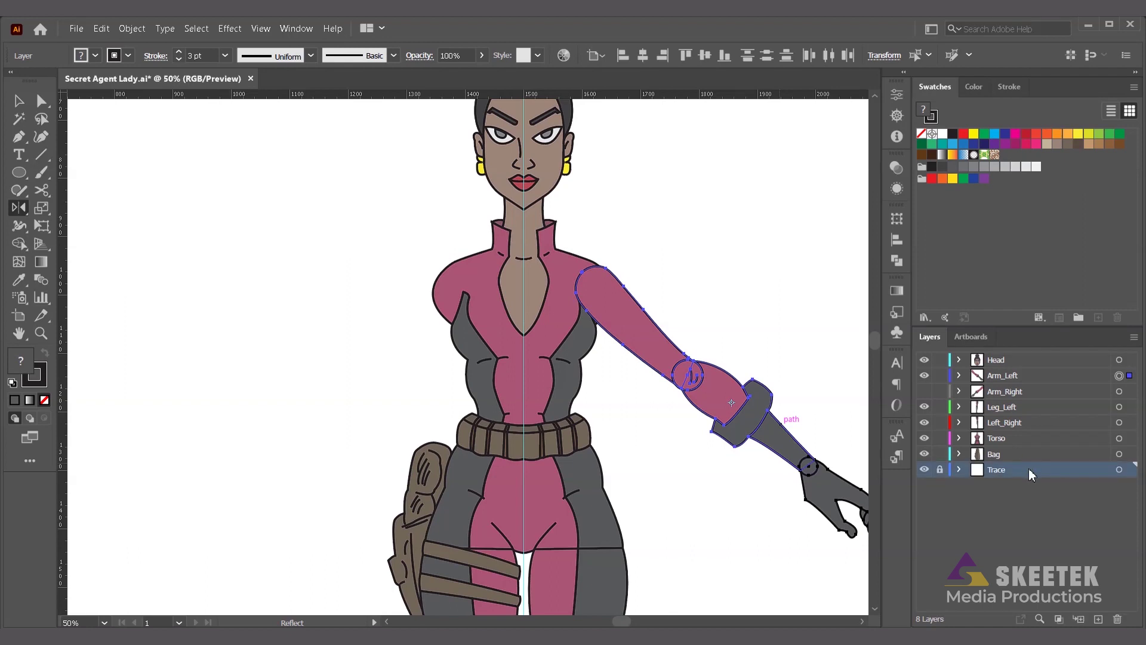
{"action": "left_click_drag", "start_coordinate": [1029, 469], "coordinate": [1015, 359]}
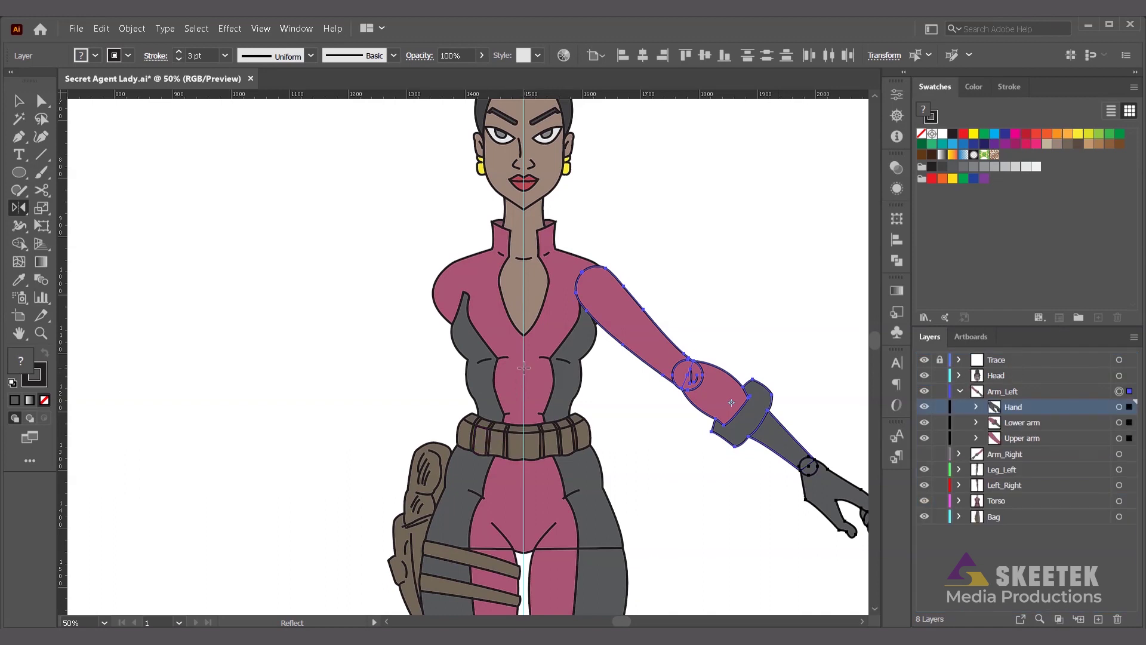
{"action": "left_click", "coordinate": [959, 392]}
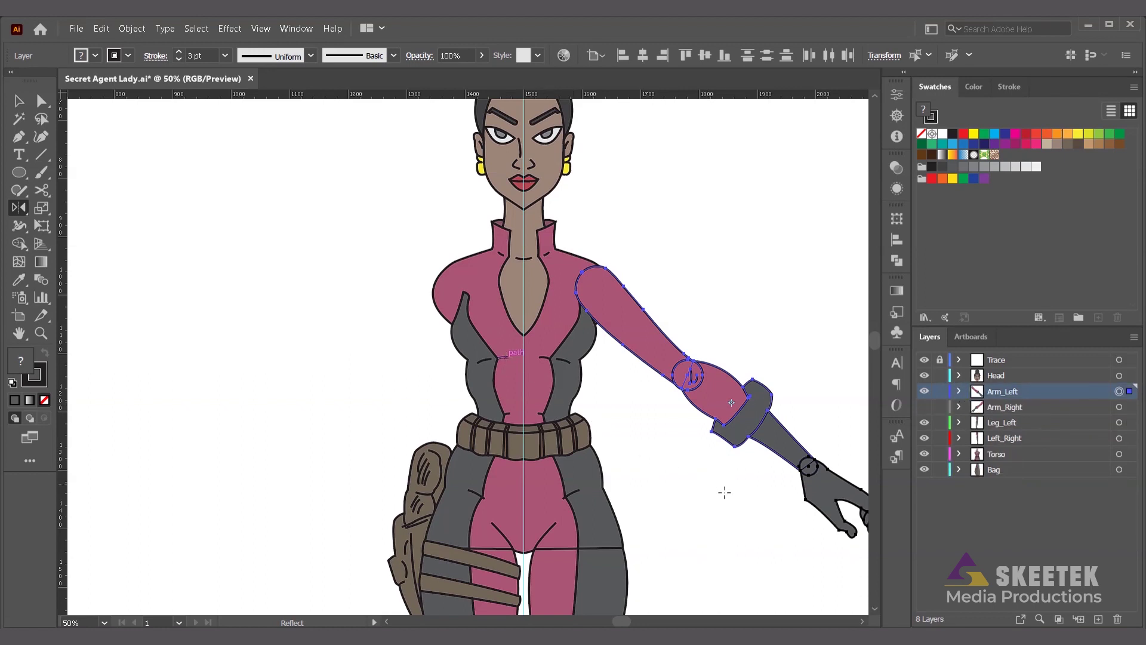
{"action": "key", "text": "ctrl+z"}
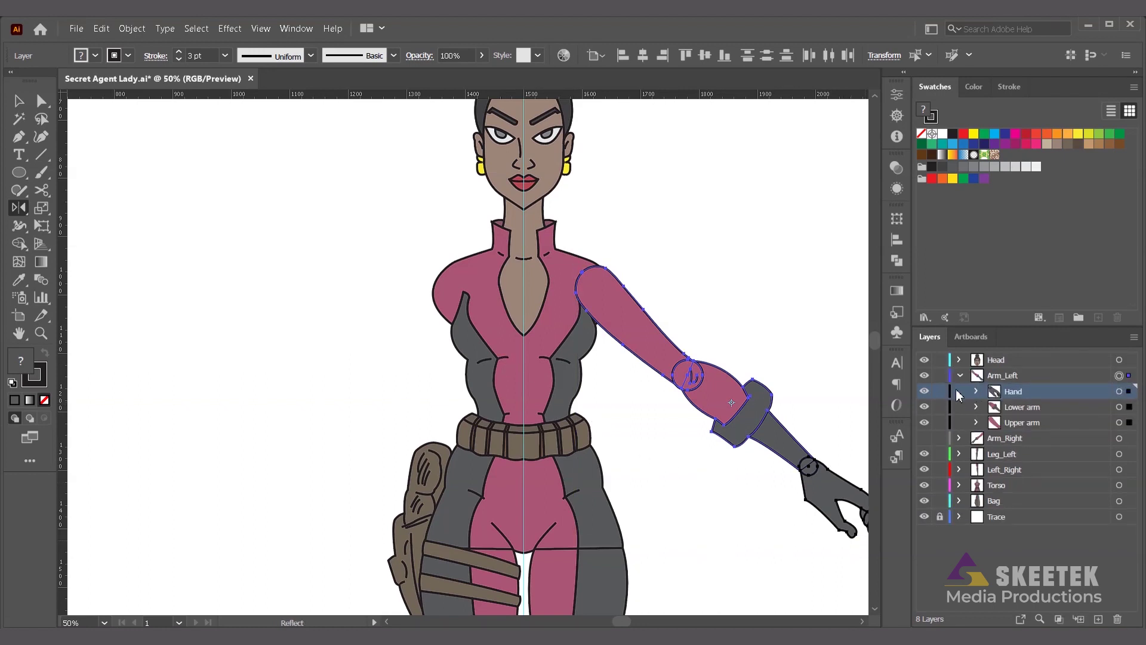
{"action": "left_click", "coordinate": [959, 375]}
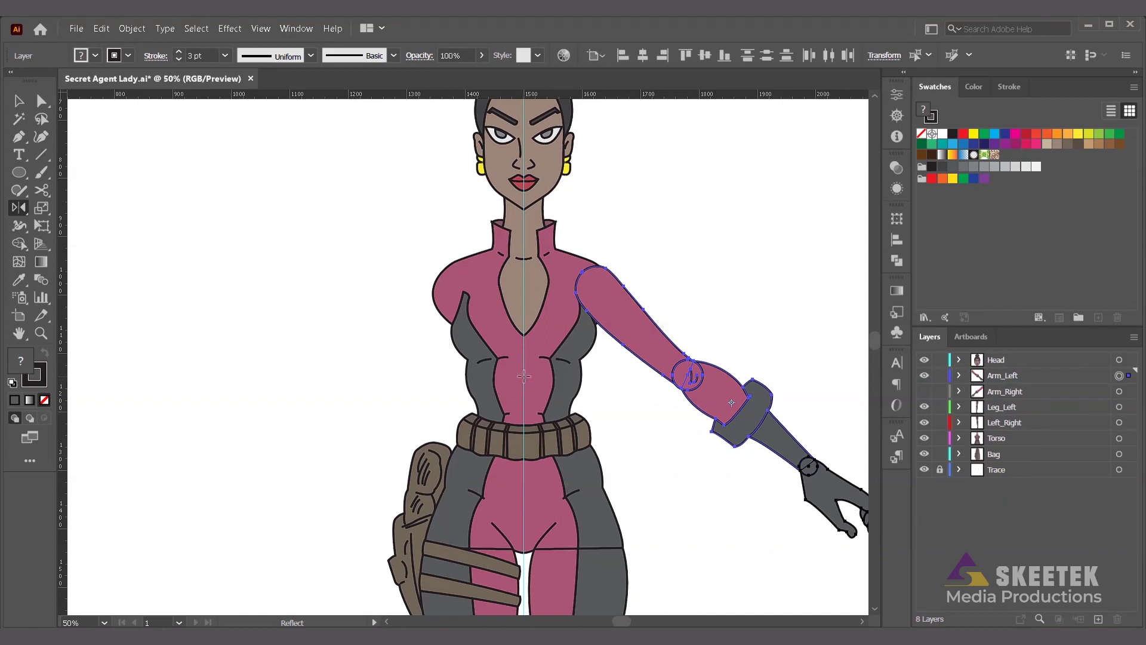
Step: In Outline view, reflect a copy of the left arm on the vertical axis about the center guide, and return to Preview
{"action": "scroll", "coordinate": [523, 376], "scroll_direction": "down", "scroll_amount": 1}
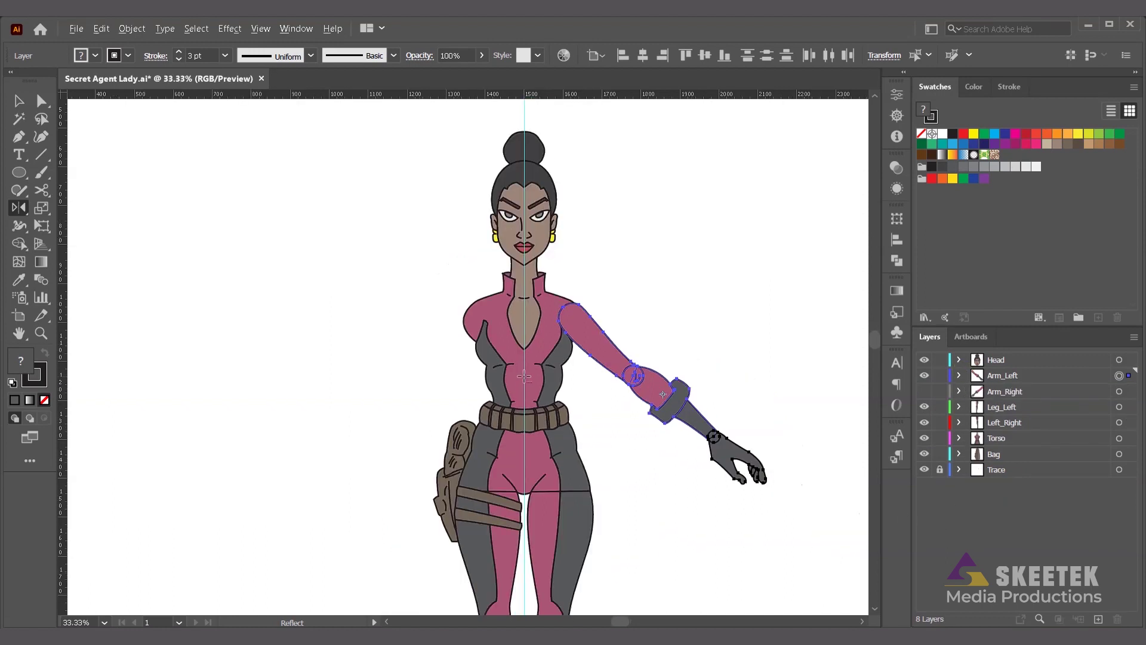
{"action": "scroll", "coordinate": [525, 383], "scroll_direction": "down", "scroll_amount": 2}
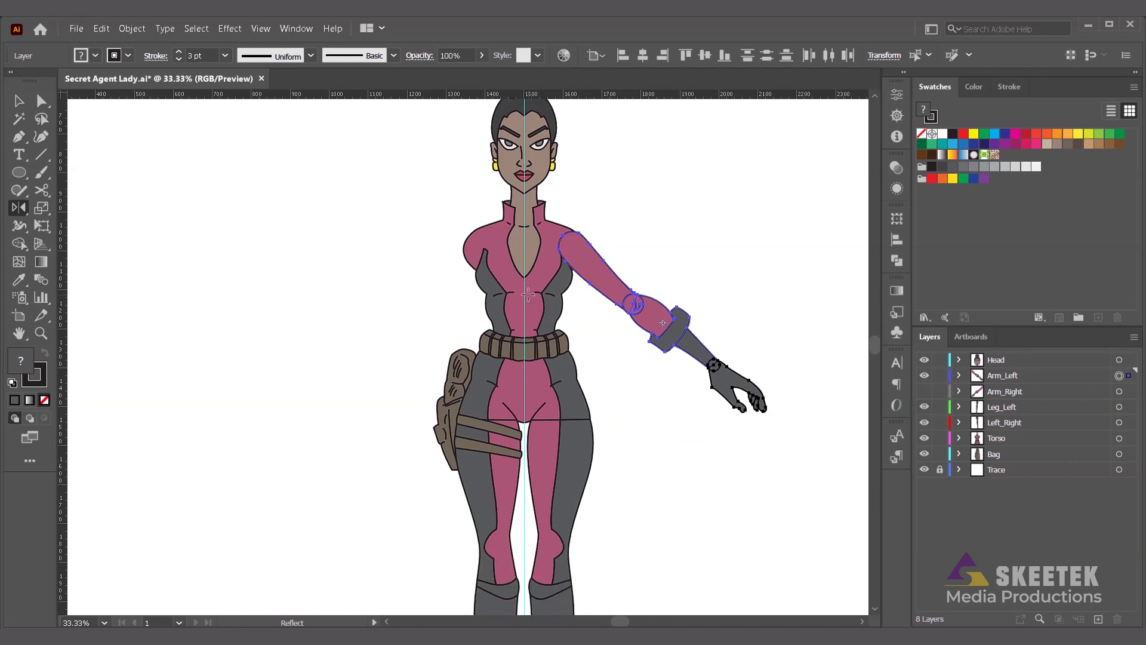
{"action": "key", "text": "ctrl+y"}
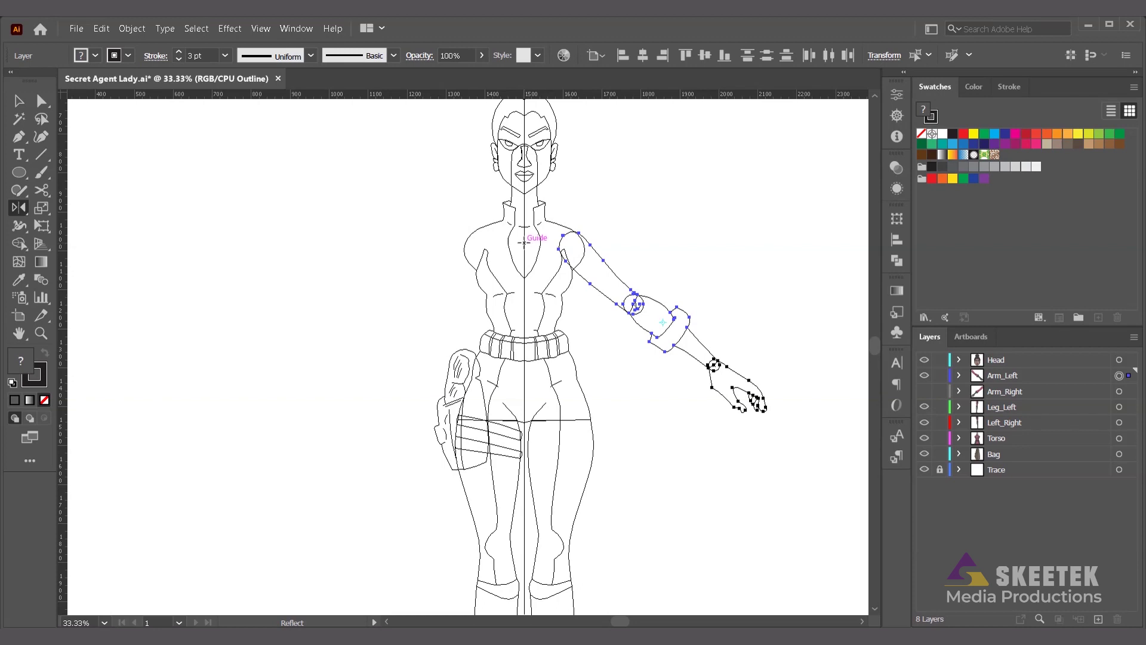
{"action": "left_click", "coordinate": [524, 241], "text": "alt"}
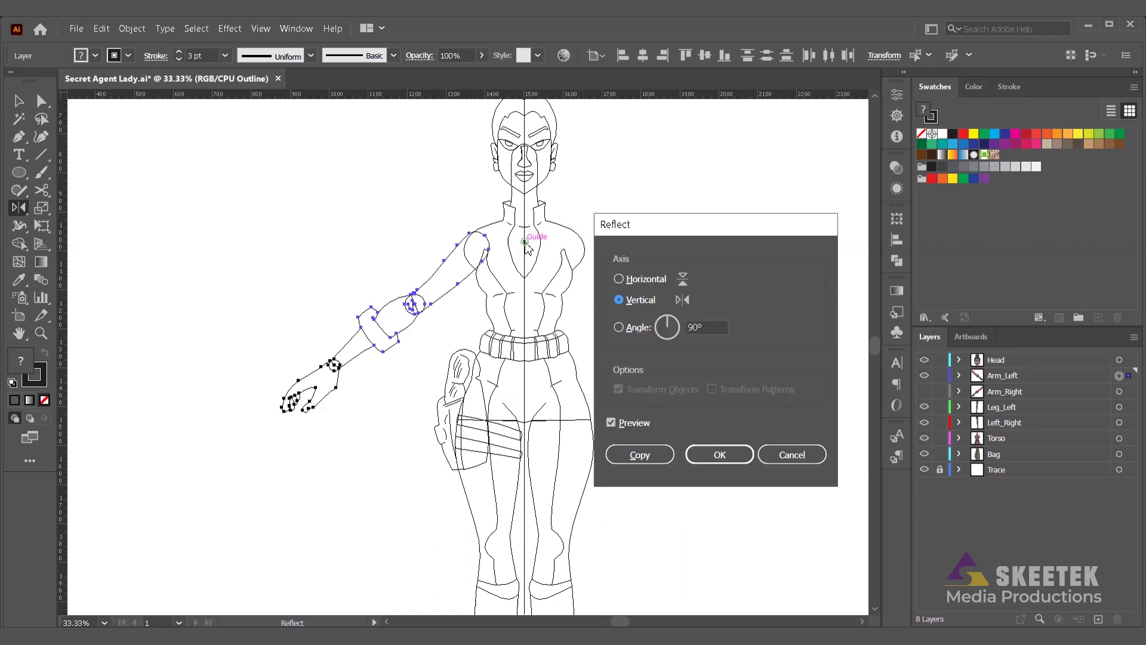
{"action": "key", "text": "Escape"}
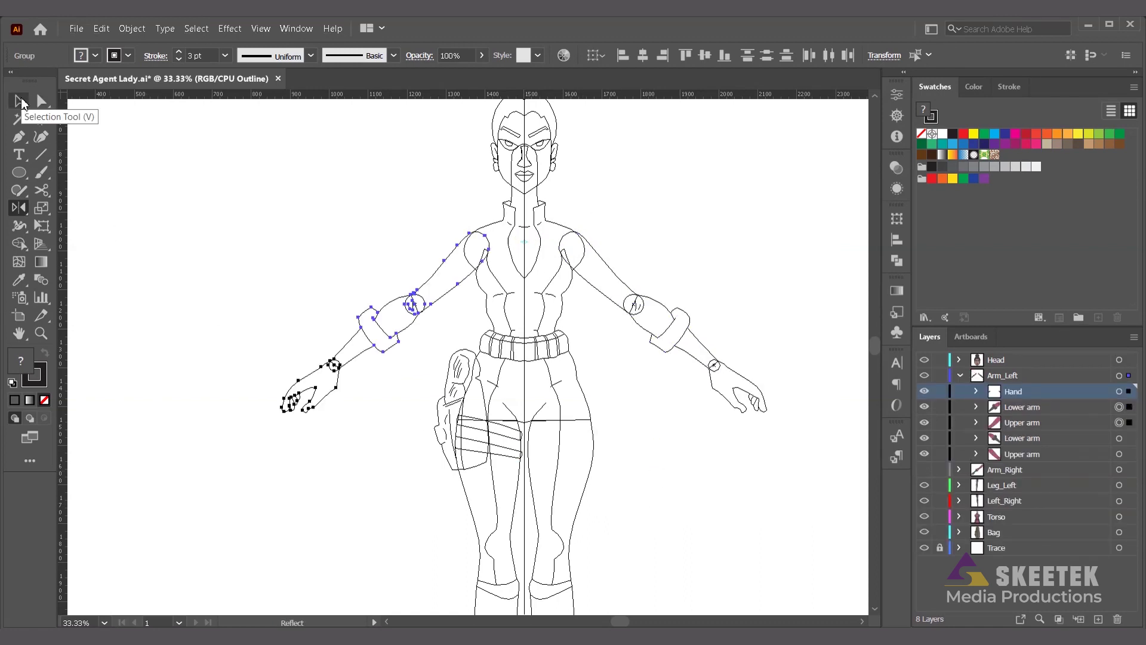
{"action": "left_click", "coordinate": [20, 101]}
{"action": "key", "text": "ctrl+y"}
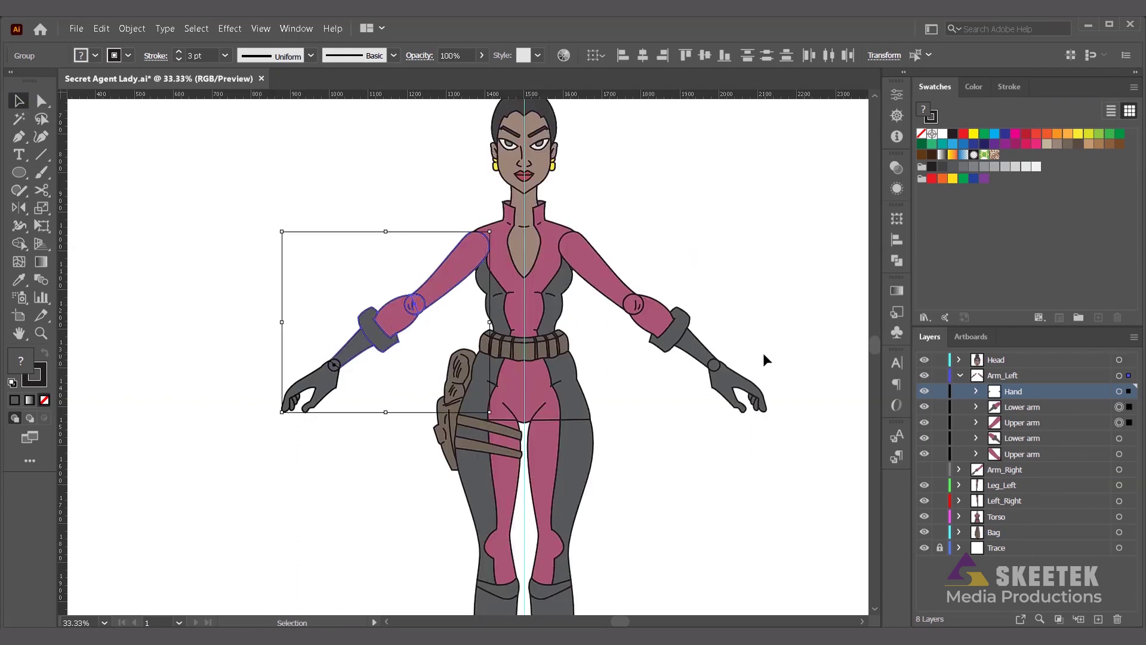
Step: Cut the mirrored arm copy out of the Arm_Left layer and show the Arm_Right layer
{"action": "key", "text": "a"}
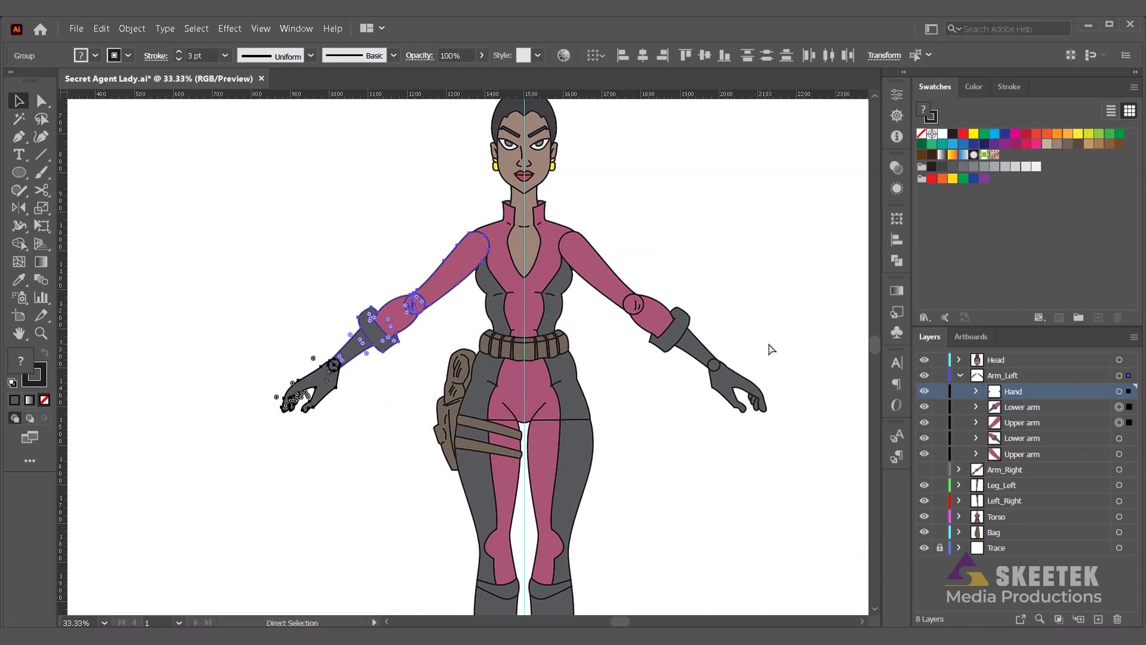
{"action": "key", "text": "Delete"}
{"action": "key", "text": "v"}
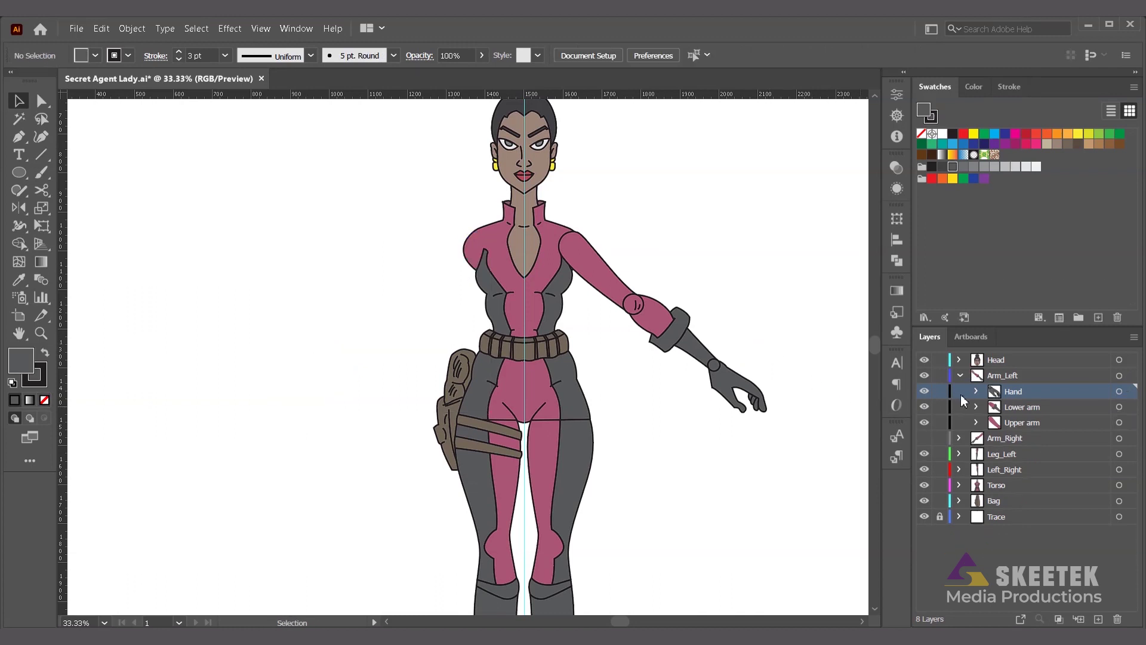
{"action": "left_click", "coordinate": [962, 377]}
{"action": "left_click", "coordinate": [962, 377]}
{"action": "left_click", "coordinate": [924, 437]}
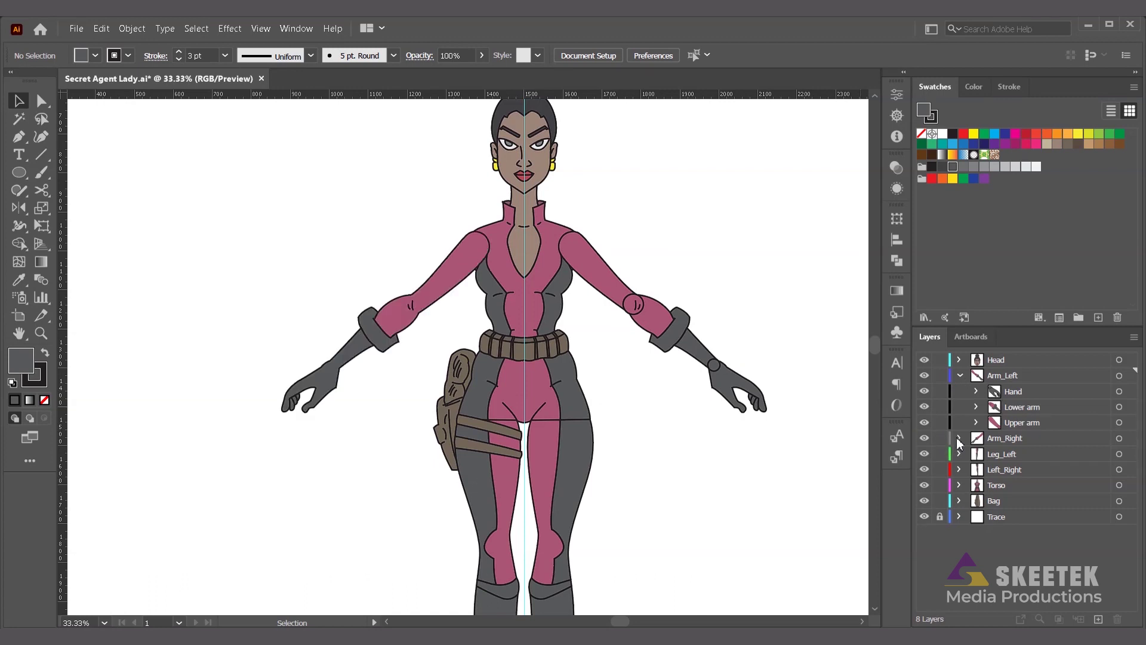
Step: Select all the old arm paths in the Arm_Right layer and delete them, keeping the layer itself
{"action": "left_click", "coordinate": [958, 438]}
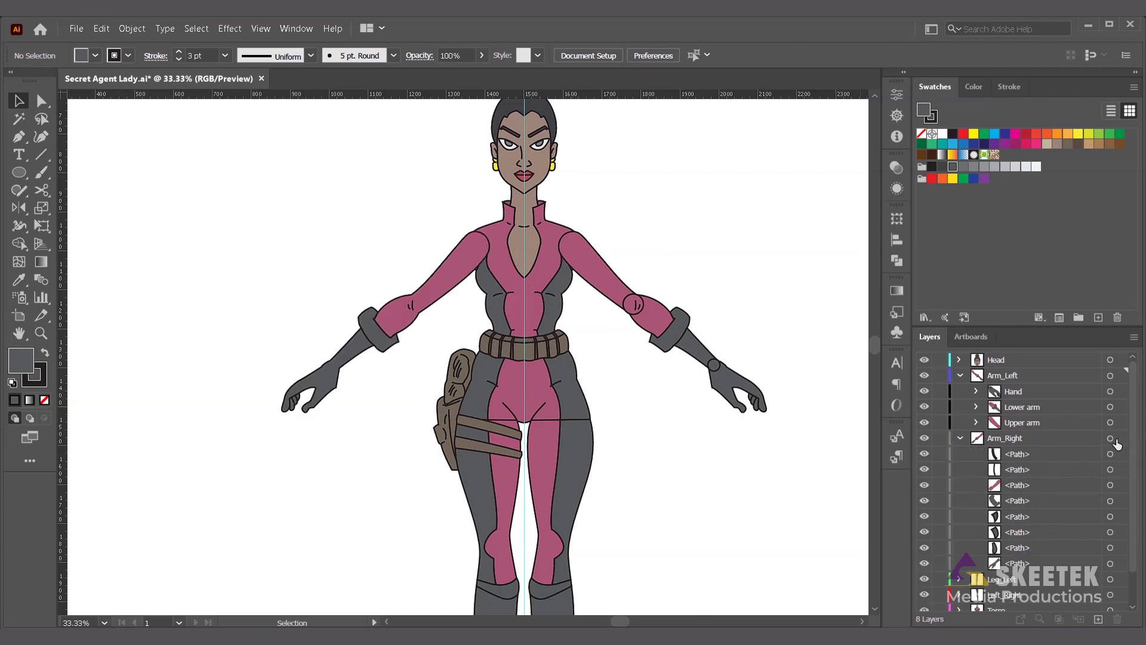
{"action": "left_click", "coordinate": [1121, 468]}
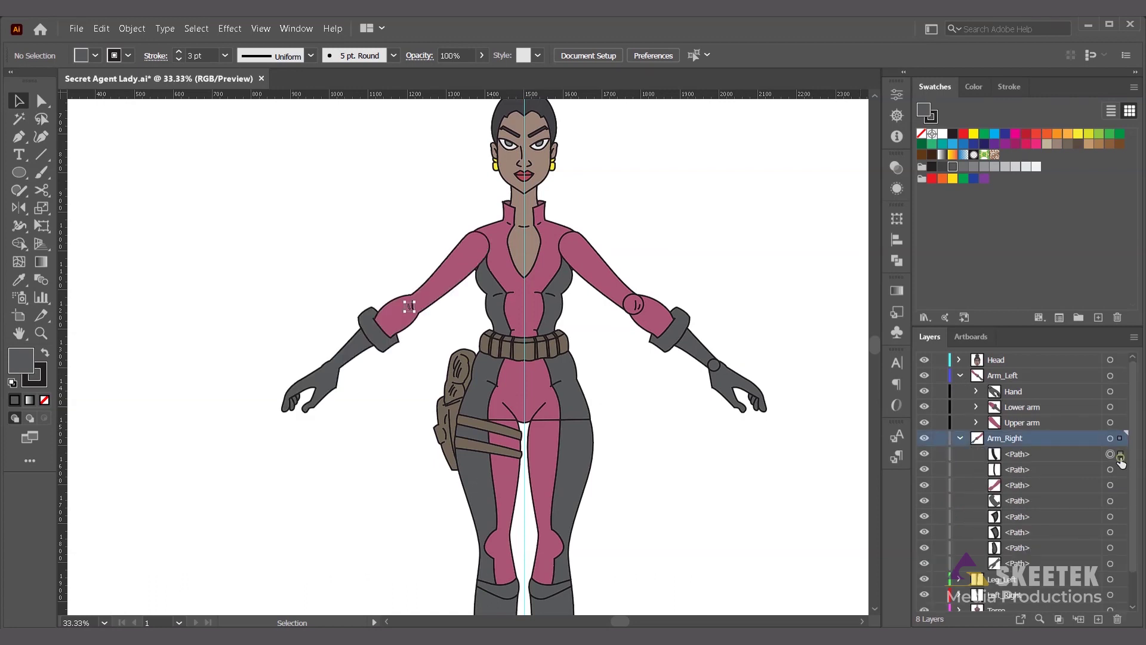
{"action": "left_click", "coordinate": [1121, 484], "text": "shift"}
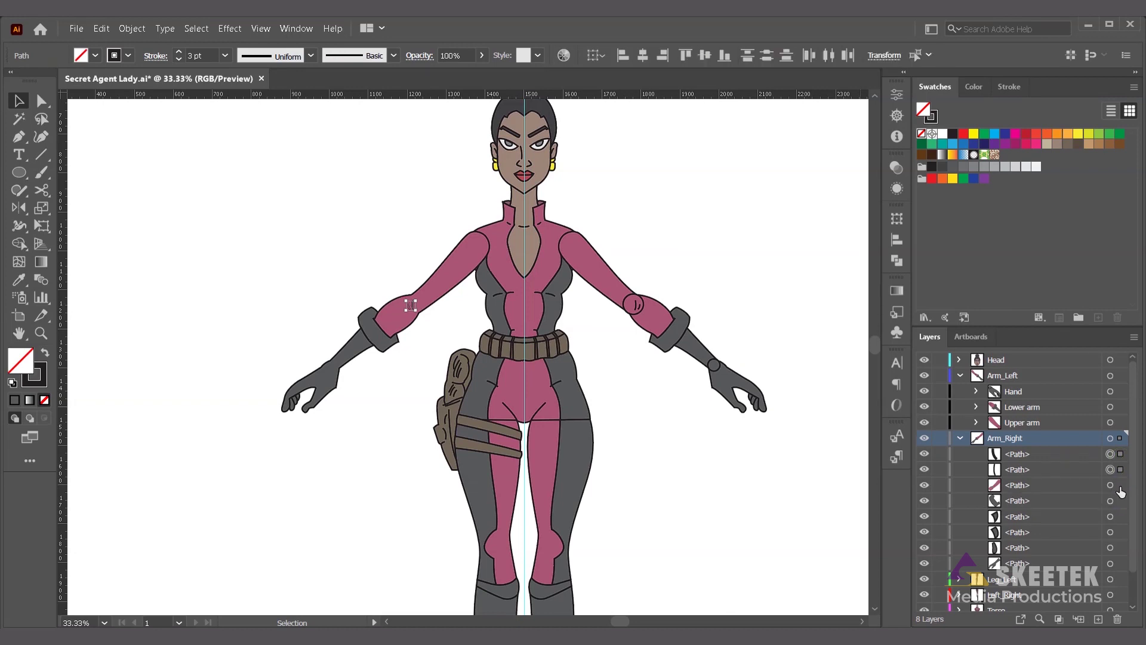
{"action": "left_click", "coordinate": [1120, 500], "text": "shift"}
{"action": "left_click", "coordinate": [1120, 516], "text": "shift"}
{"action": "left_click", "coordinate": [1121, 532], "text": "shift"}
{"action": "left_click", "coordinate": [1121, 547], "text": "shift"}
{"action": "left_click", "coordinate": [1120, 563], "text": "shift"}
{"action": "left_click", "coordinate": [1117, 620]}
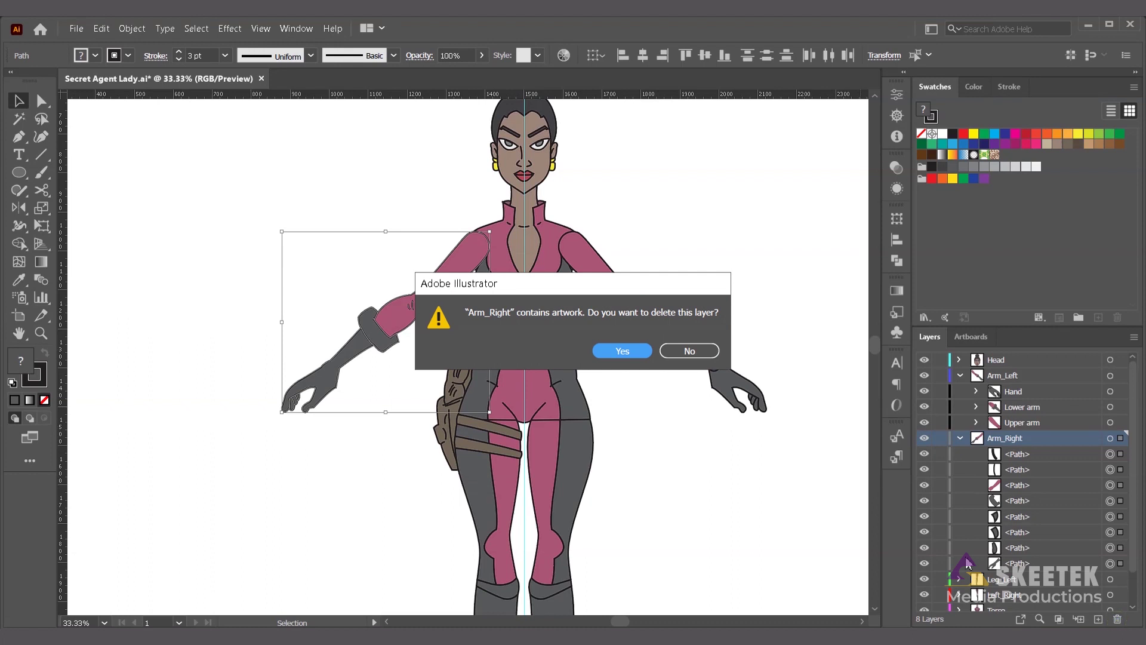
{"action": "left_click", "coordinate": [622, 350]}
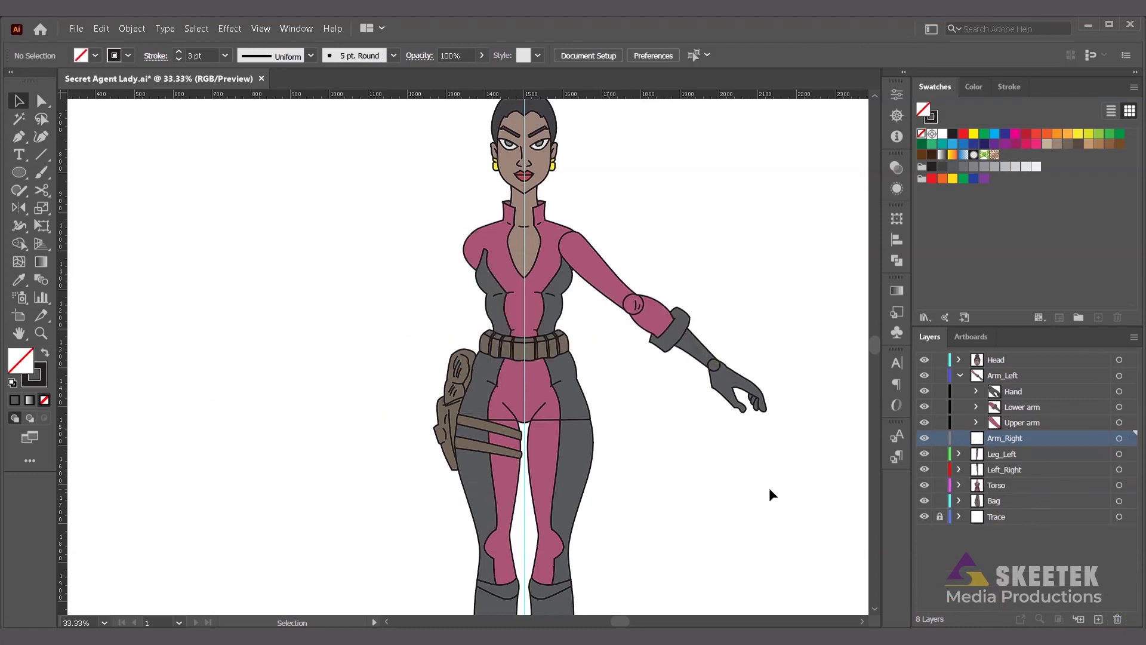
Step: Paste the mirrored arm in place into the Arm_Right layer, collapse both arm layers and clear the selection
{"action": "key", "text": "ctrl+f"}
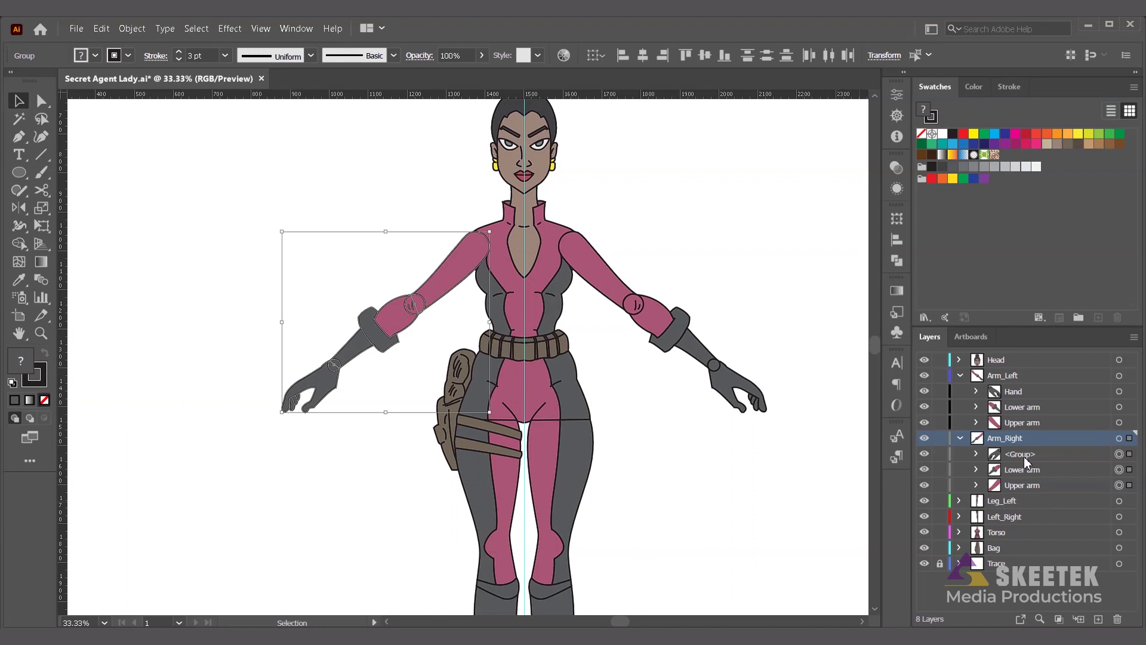
{"action": "left_click", "coordinate": [960, 438]}
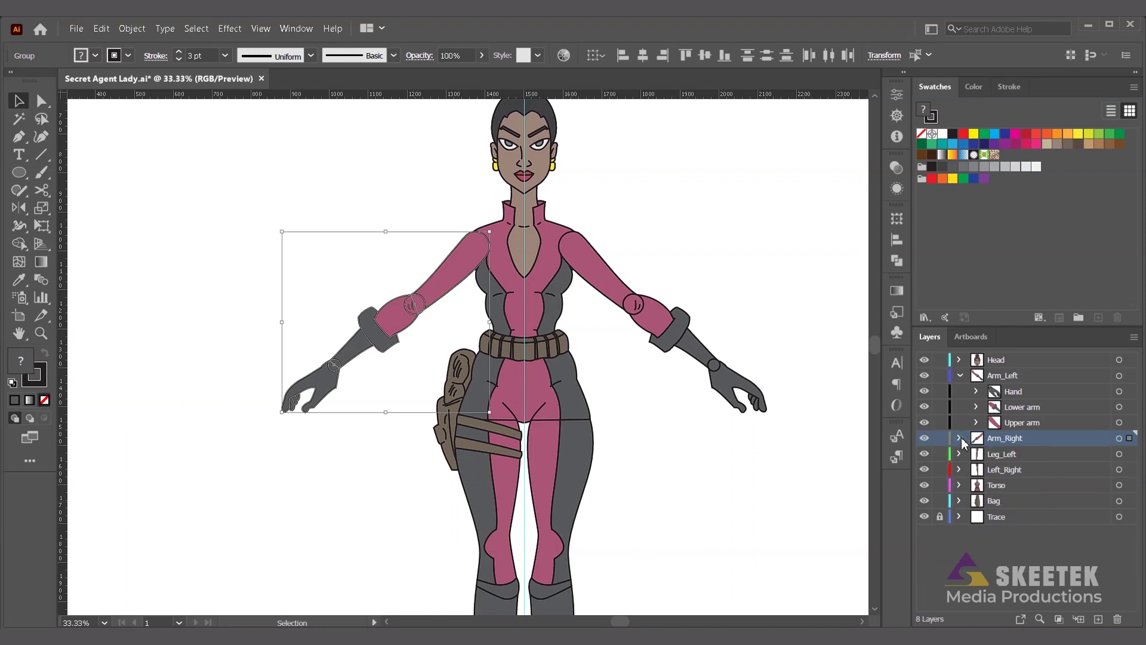
{"action": "left_click", "coordinate": [961, 376]}
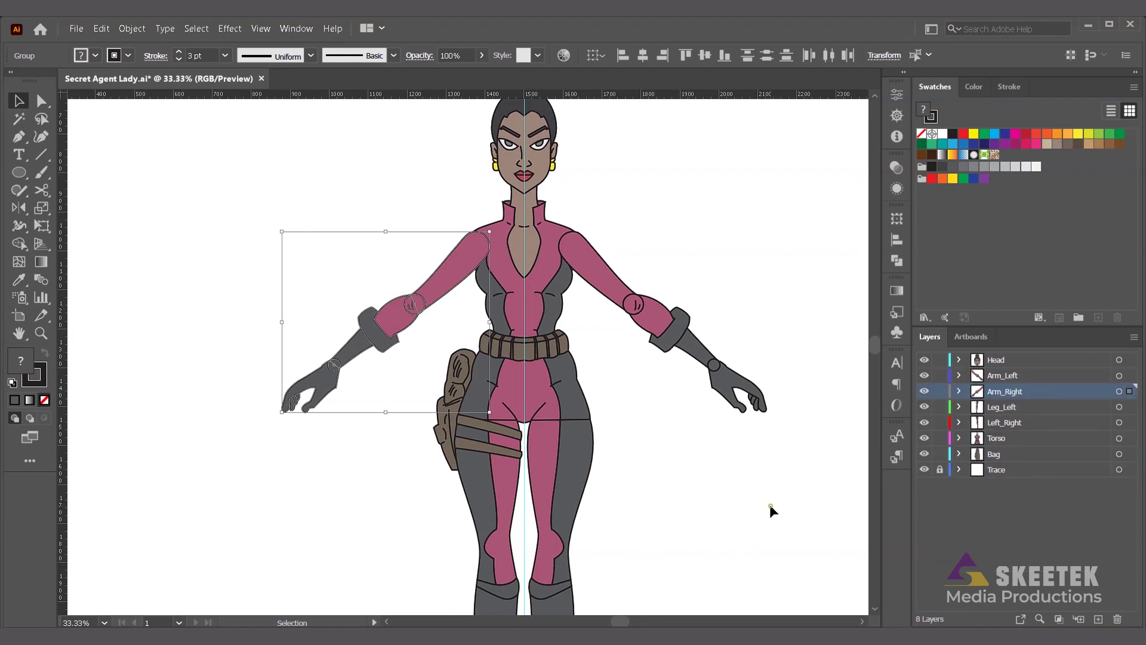
{"action": "left_click", "coordinate": [764, 503]}
Step: Expand the Arm_Right and Arm_Left layers to compare their sublayers
{"action": "scroll", "coordinate": [673, 486], "scroll_direction": "down", "scroll_amount": 2}
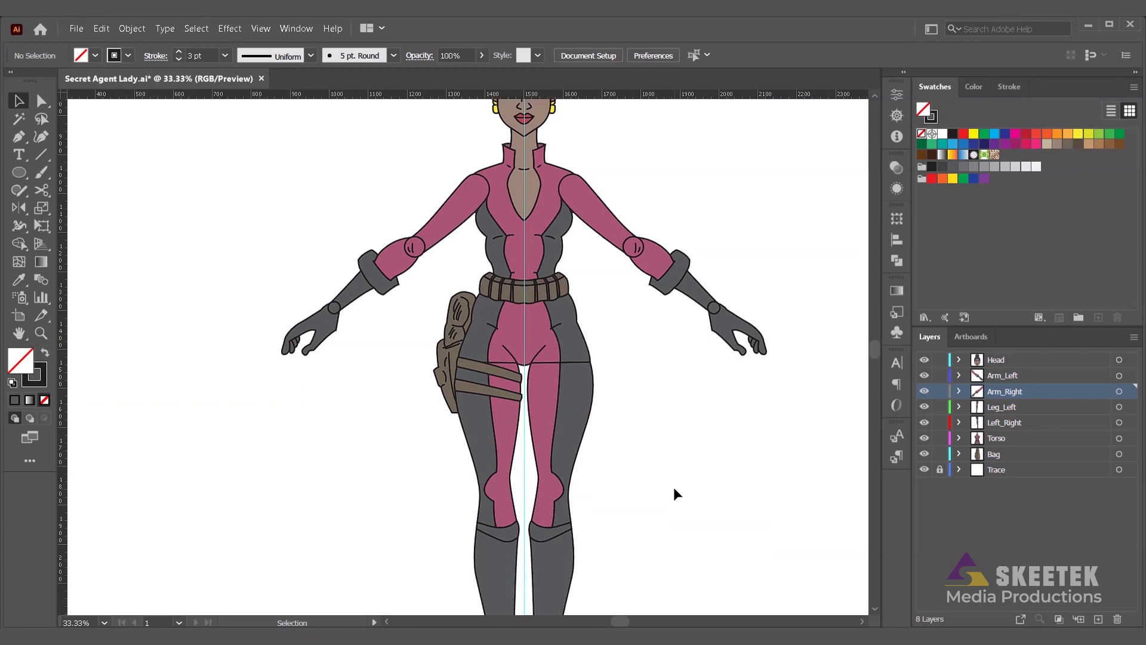
{"action": "scroll", "coordinate": [674, 487], "scroll_direction": "down", "scroll_amount": 2}
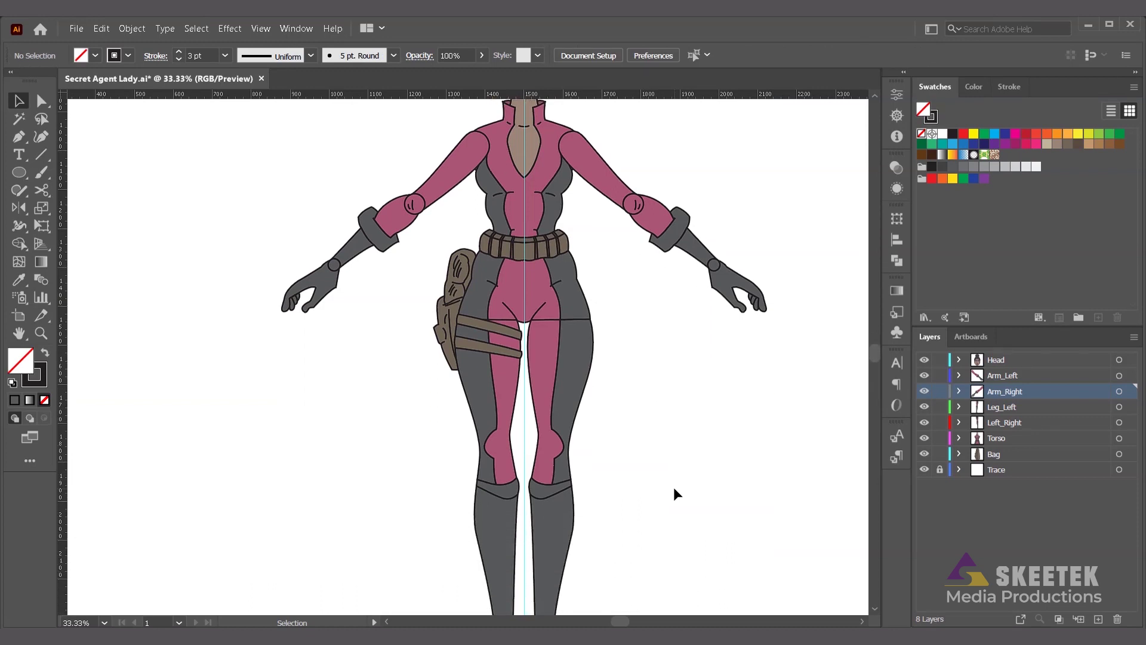
{"action": "left_click", "coordinate": [958, 391]}
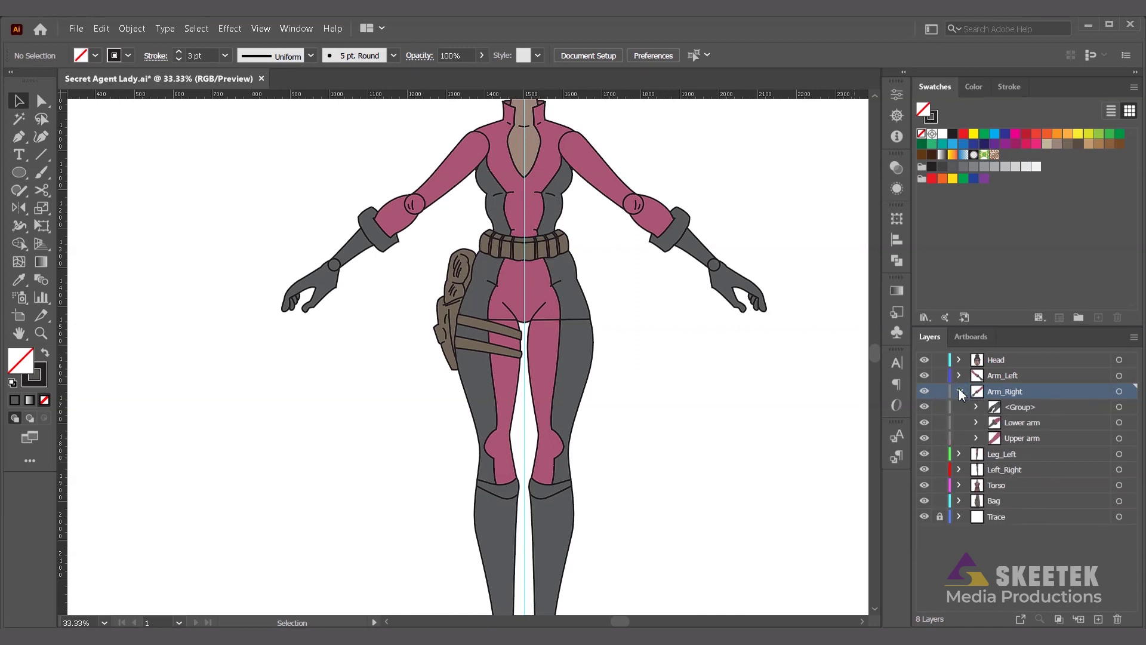
{"action": "left_click", "coordinate": [958, 375]}
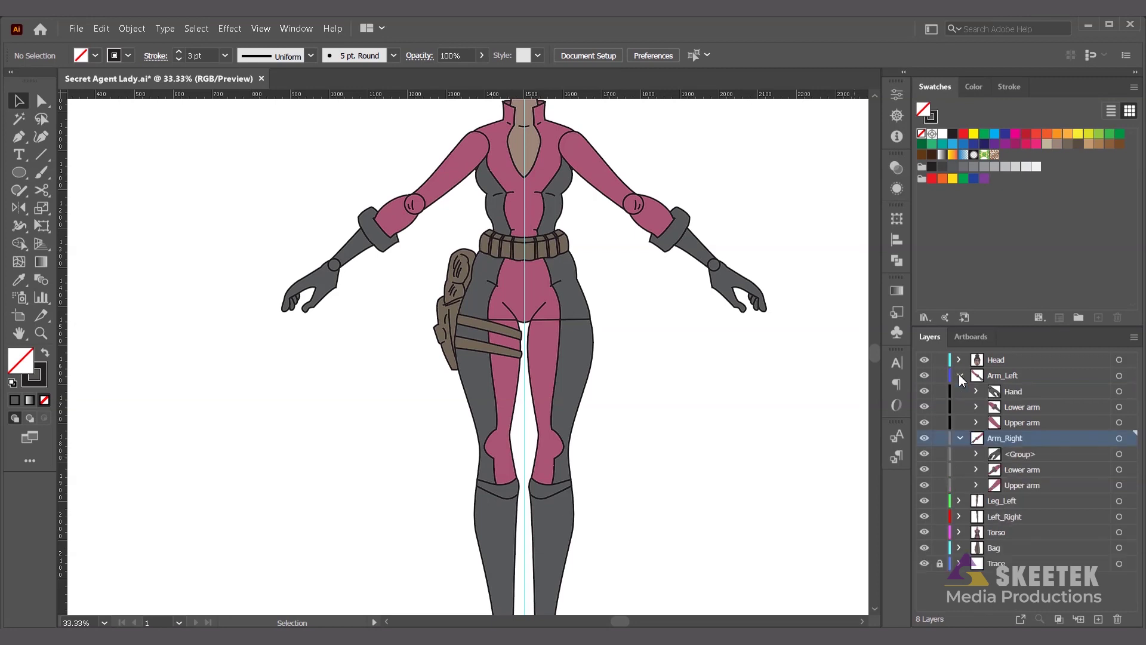
Step: Rename the unnamed group in the Arm_Right layer as Hand and collapse both arm layers
{"action": "double_click", "coordinate": [1025, 454]}
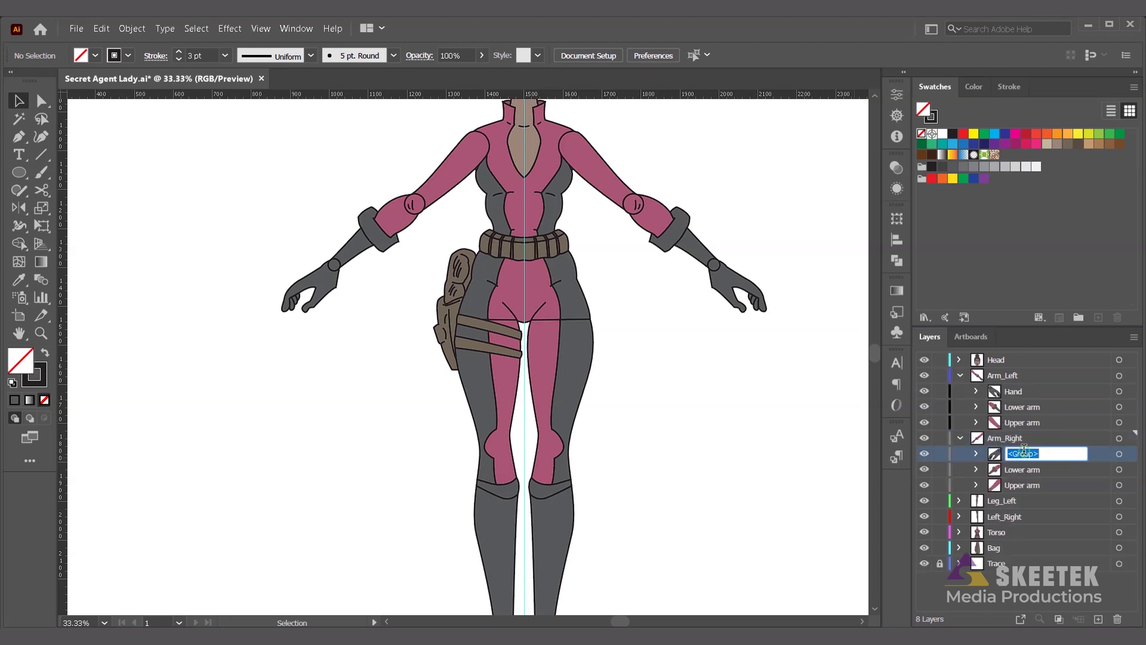
{"action": "type", "text": "Hand"}
{"action": "key", "text": "Return"}
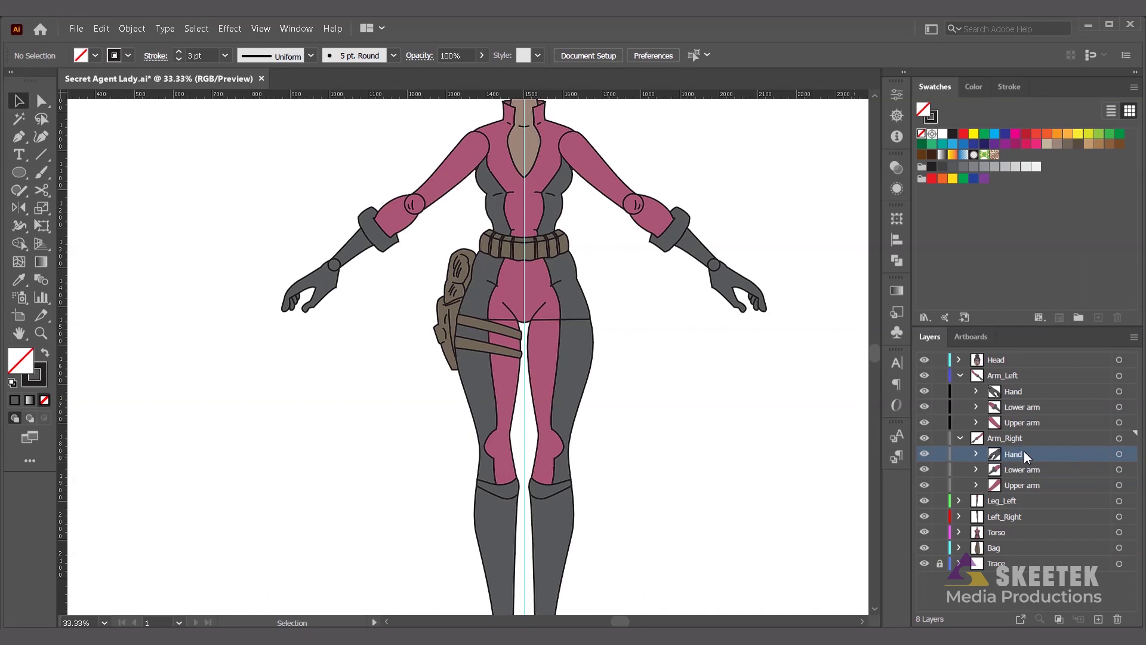
{"action": "left_click", "coordinate": [961, 438]}
{"action": "left_click", "coordinate": [962, 376]}
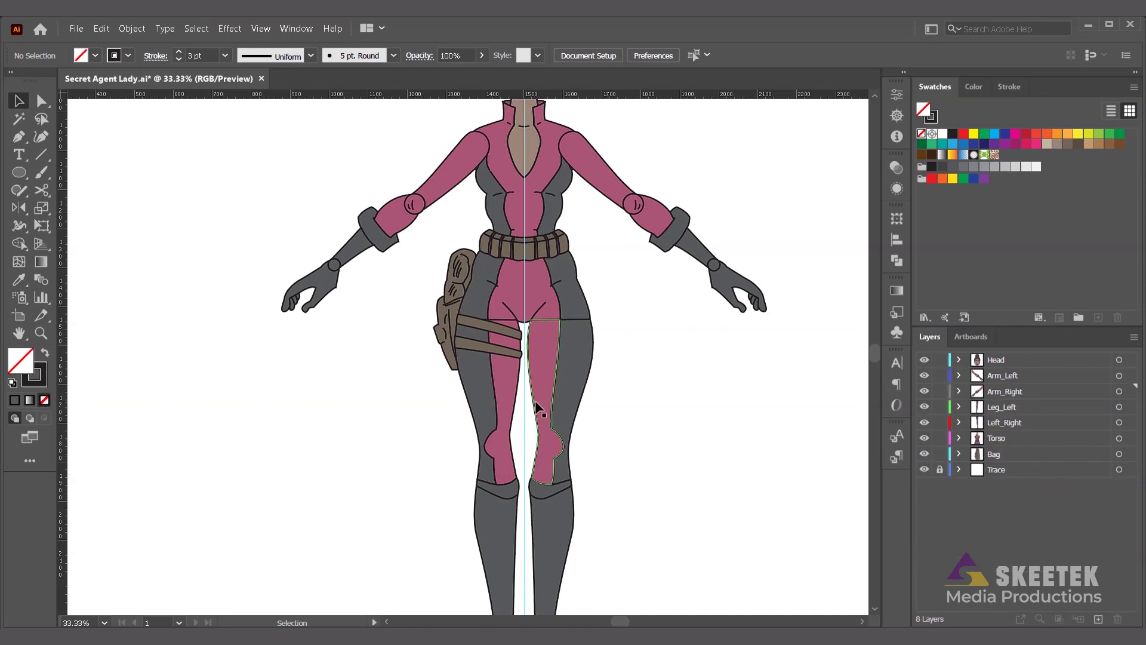
Step: Lock the Head, both arm, Left_Right, Torso and Bag layers, leaving only Leg_Left editable
{"action": "left_click", "coordinate": [941, 391]}
{"action": "left_click", "coordinate": [941, 359]}
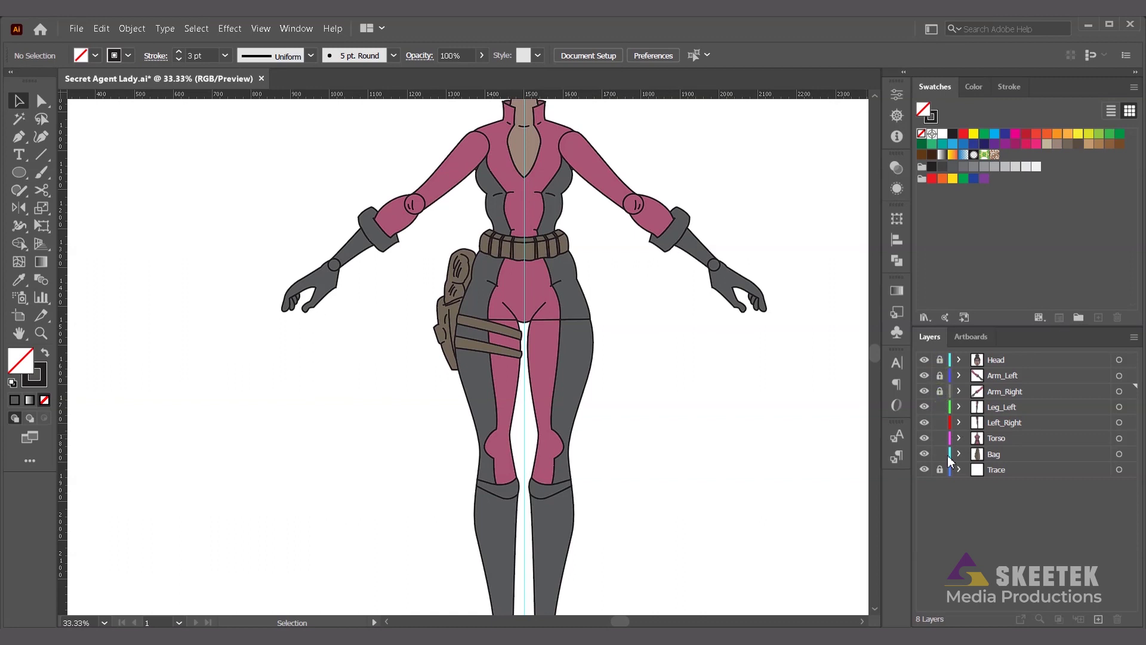
{"action": "left_click", "coordinate": [941, 423]}
{"action": "left_click", "coordinate": [941, 455]}
Step: Draw an unfilled circle with the Ellipse tool over the hip joint at the top of the Leg_Left thigh
{"action": "left_click", "coordinate": [553, 373]}
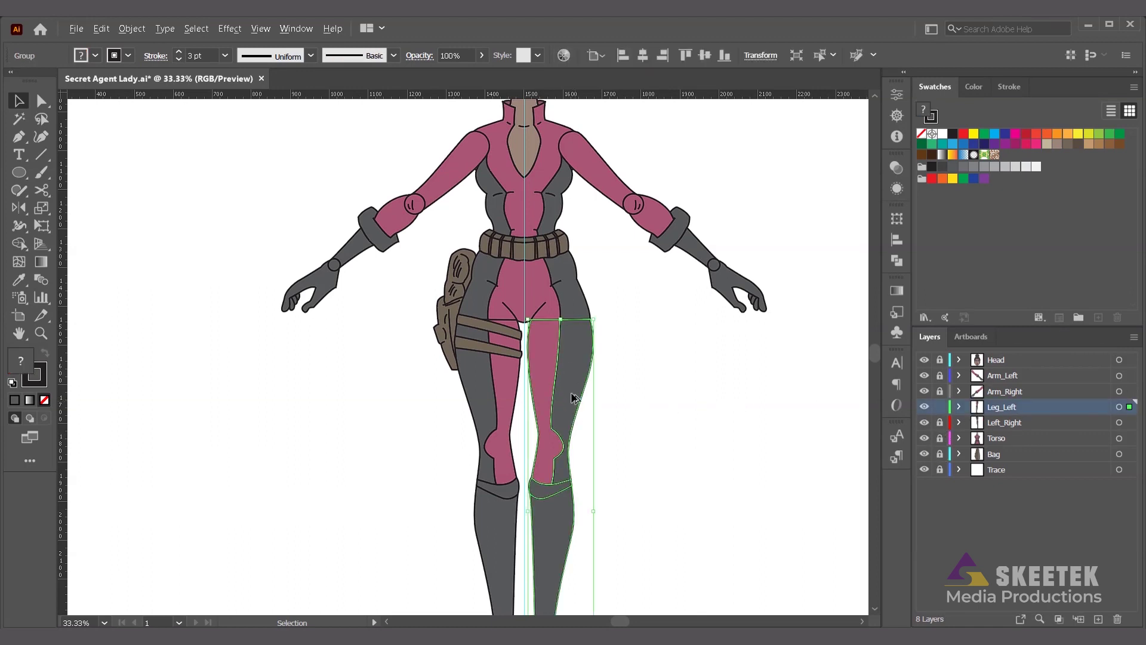
{"action": "key", "text": "ctrl+plus"}
{"action": "left_click", "coordinate": [658, 382]}
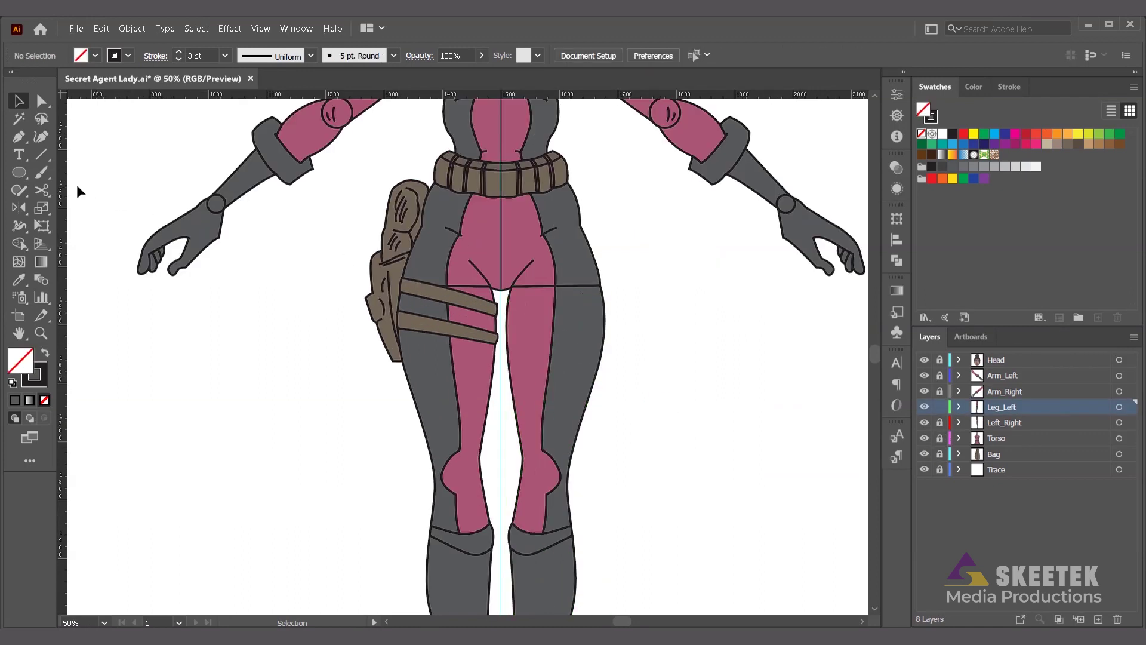
{"action": "left_click", "coordinate": [19, 172]}
{"action": "left_click_drag", "start_coordinate": [554, 285], "coordinate": [576, 327]}
{"action": "key", "text": "ctrl+plus"}
{"action": "key", "text": "ctrl+plus"}
{"action": "key", "text": "v"}
{"action": "left_click", "coordinate": [690, 350]}
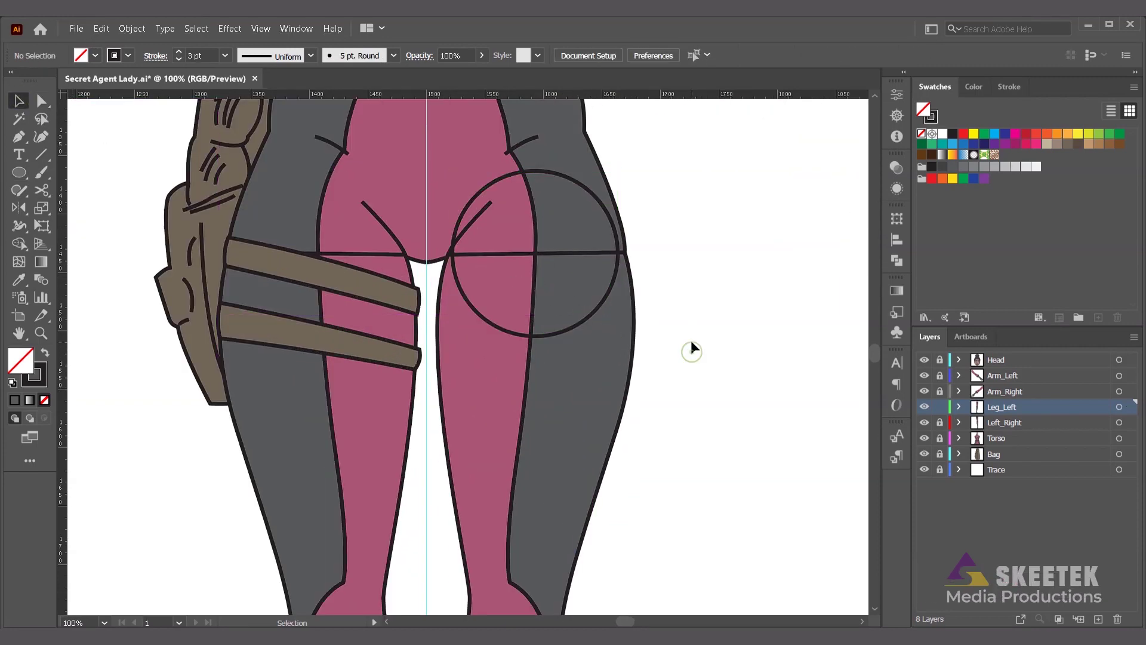
Step: Shift the hip circle slightly and enlarge it to about 155 px so it spans the full width of the thigh
{"action": "left_click_drag", "start_coordinate": [586, 318], "coordinate": [582, 327]}
{"action": "left_click_drag", "start_coordinate": [613, 266], "coordinate": [629, 265]}
{"action": "left_click", "coordinate": [688, 299]}
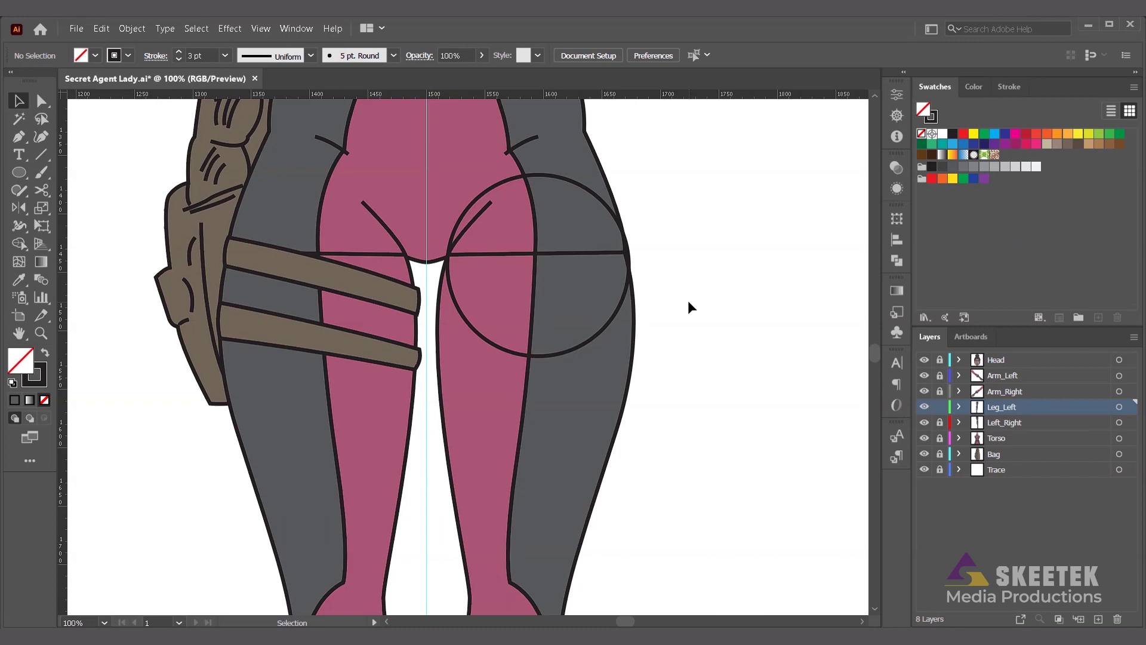
Step: Cut the hip circle out of the Leg_Left layer, isolate the leg group and paste the circle in place inside it
{"action": "left_click", "coordinate": [595, 330]}
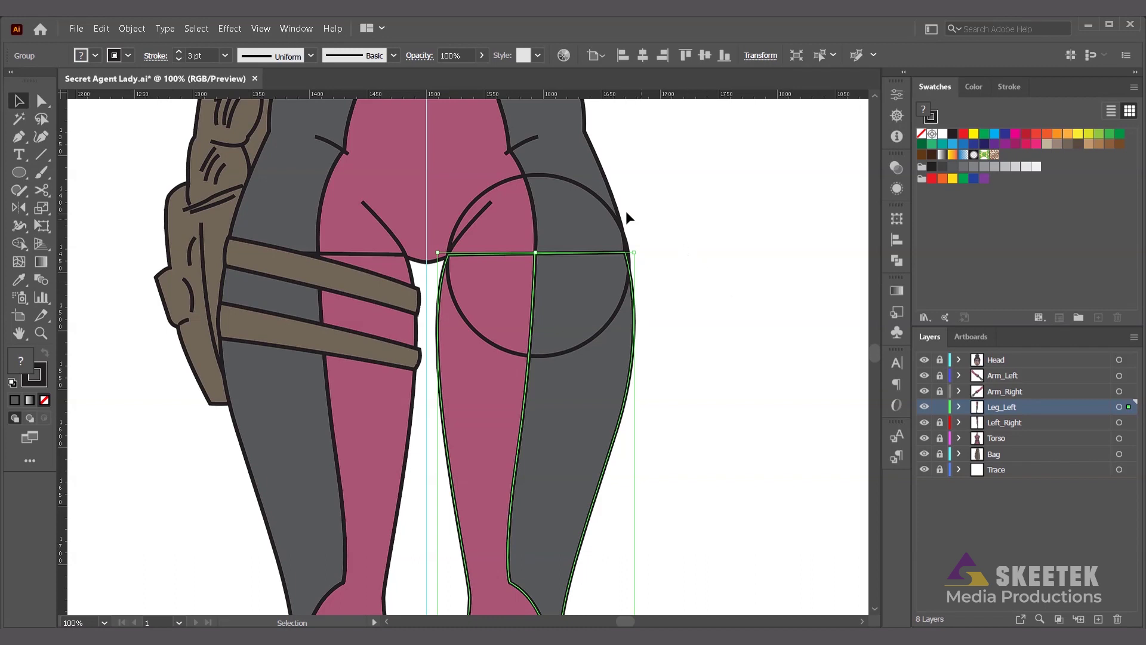
{"action": "left_click", "coordinate": [597, 192]}
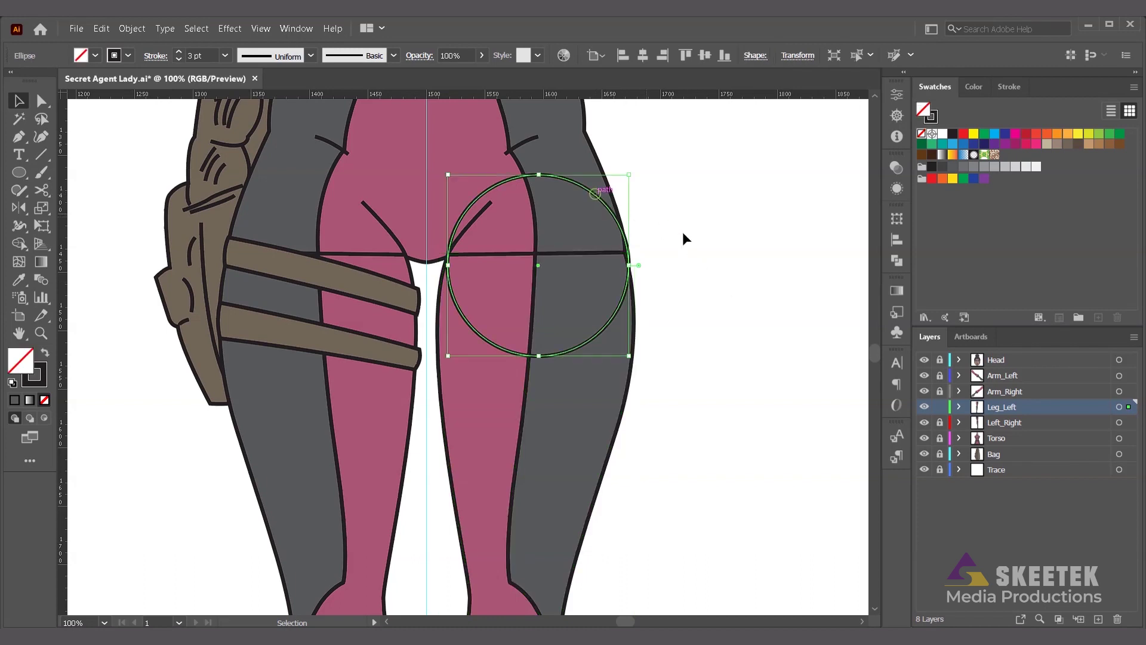
{"action": "left_click", "coordinate": [958, 408]}
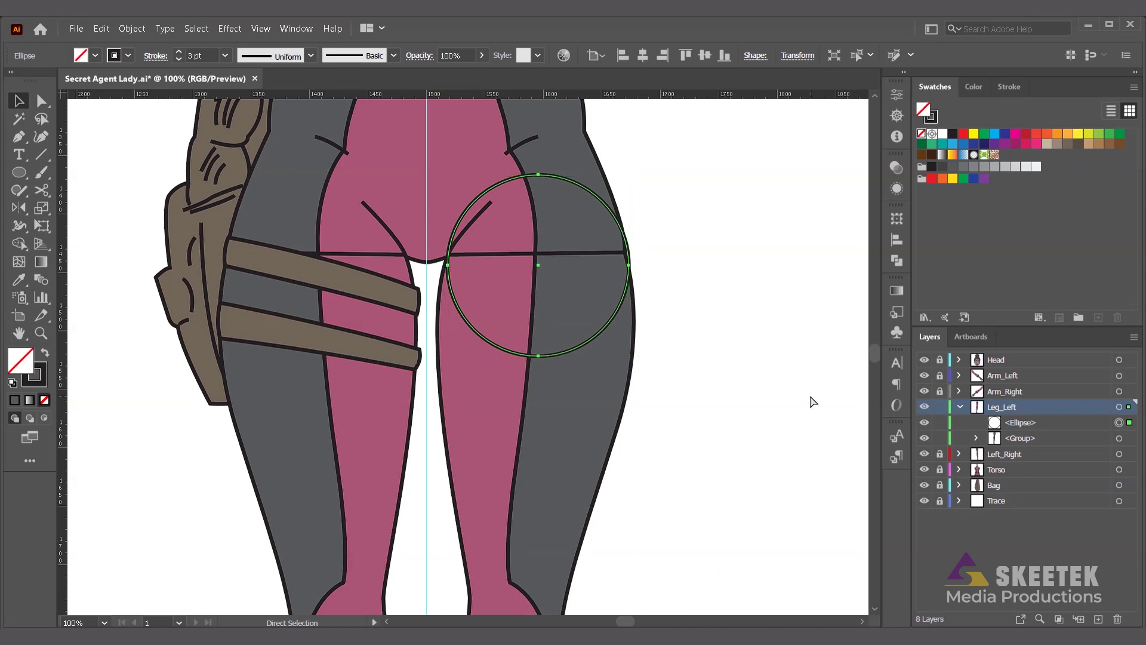
{"action": "key", "text": "Delete"}
{"action": "left_click", "coordinate": [1119, 422]}
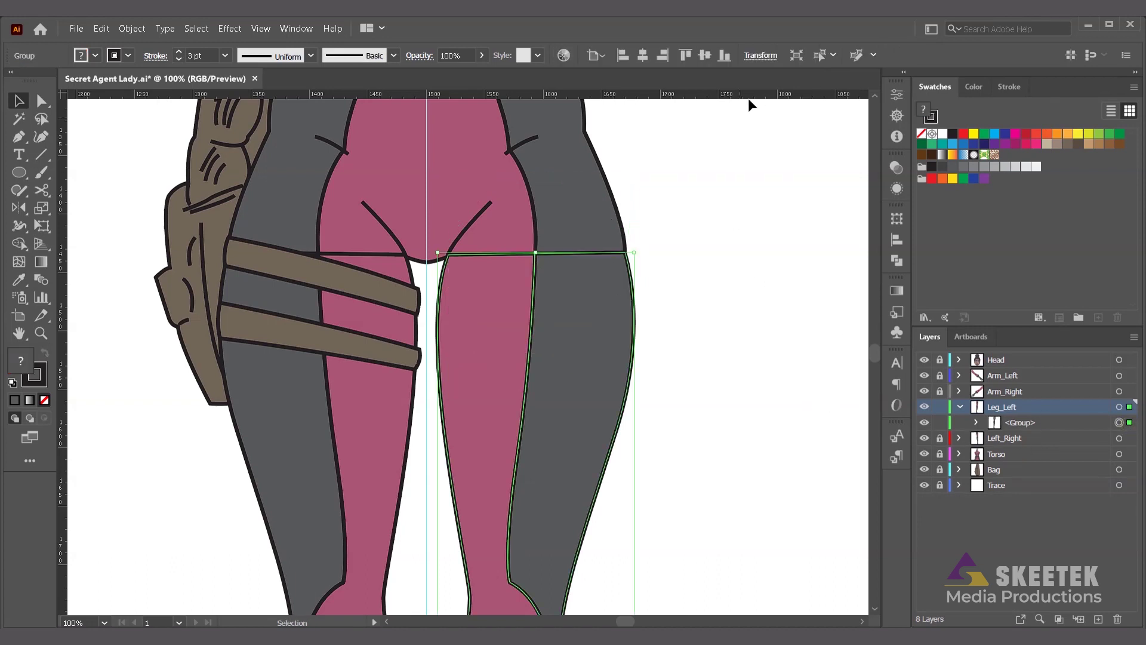
{"action": "left_click", "coordinate": [797, 55]}
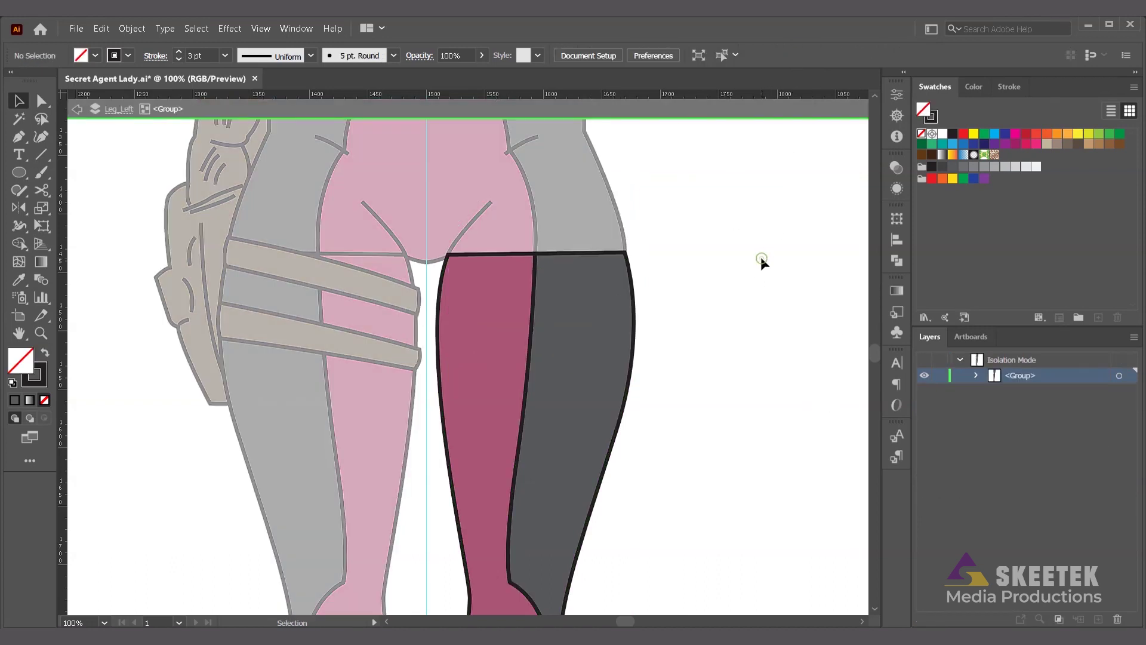
{"action": "key", "text": "ctrl+f"}
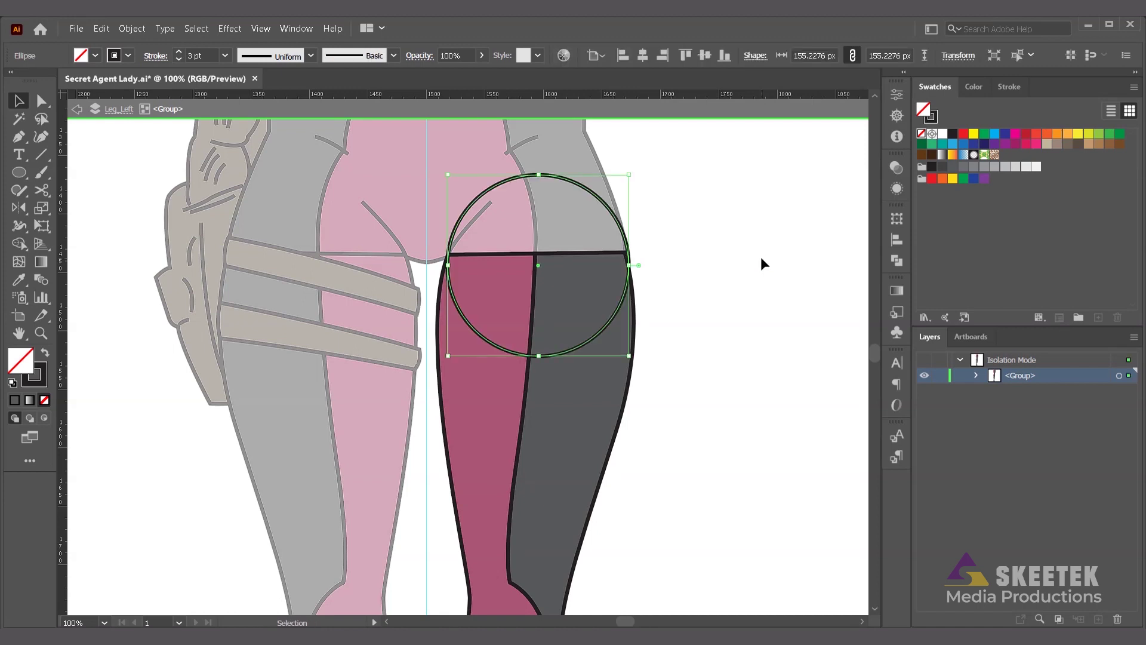
Step: Try the leg's sampled pink as the circle's fill, set the fill back to none and deselect the circle
{"action": "key", "text": "i"}
{"action": "left_click", "coordinate": [523, 282]}
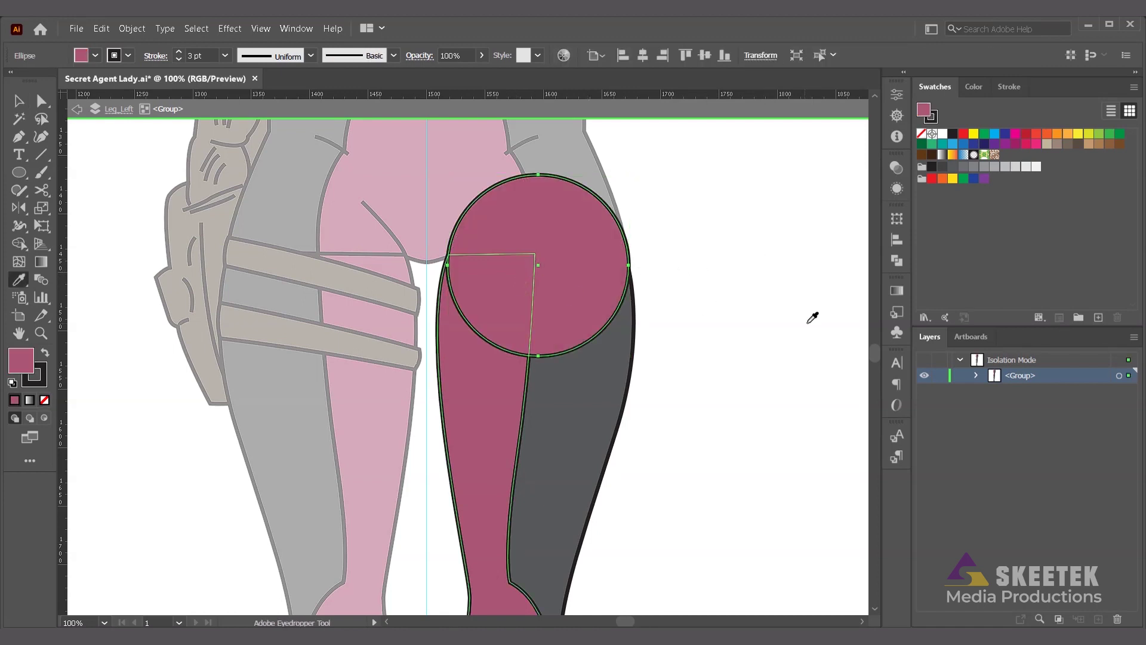
{"action": "key", "text": "v"}
{"action": "key", "text": "slash"}
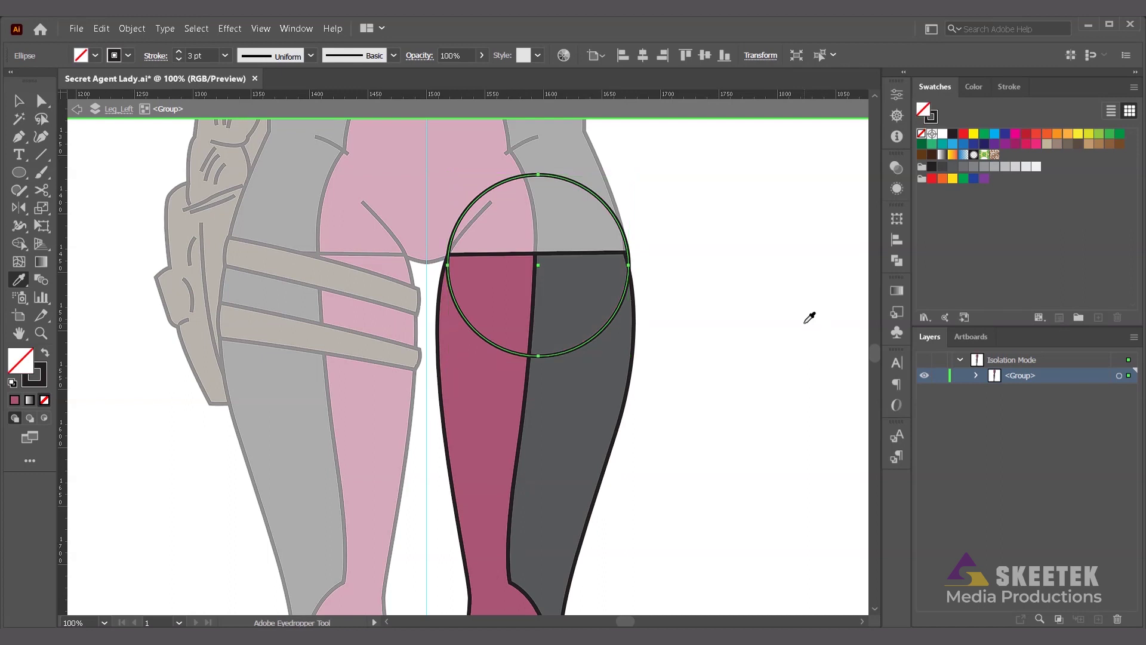
{"action": "key", "text": "v"}
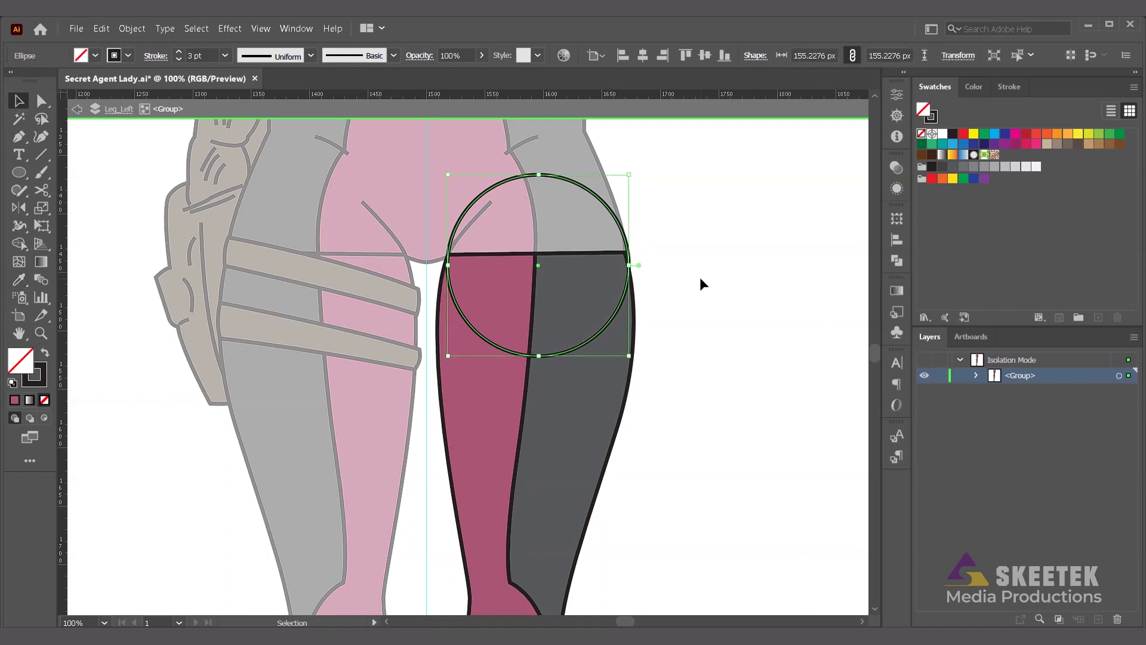
{"action": "left_click", "coordinate": [700, 277]}
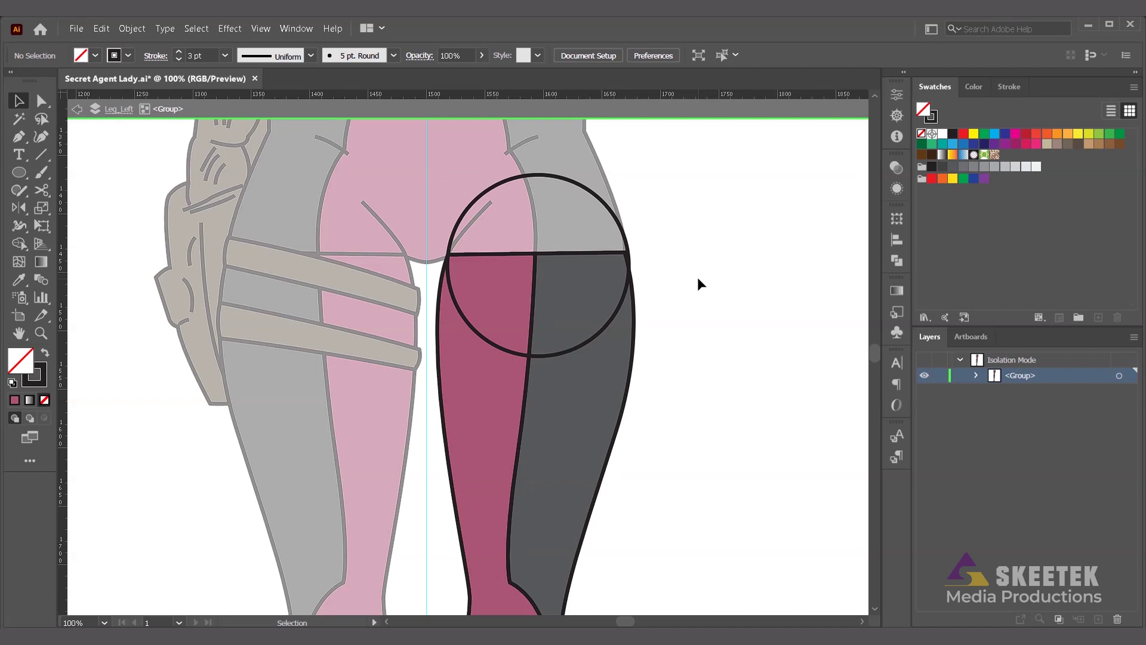
Step: Start a Pen path on the pink and grey seam above the circle, isolate that path and delete it within the isolation
{"action": "key", "text": "p"}
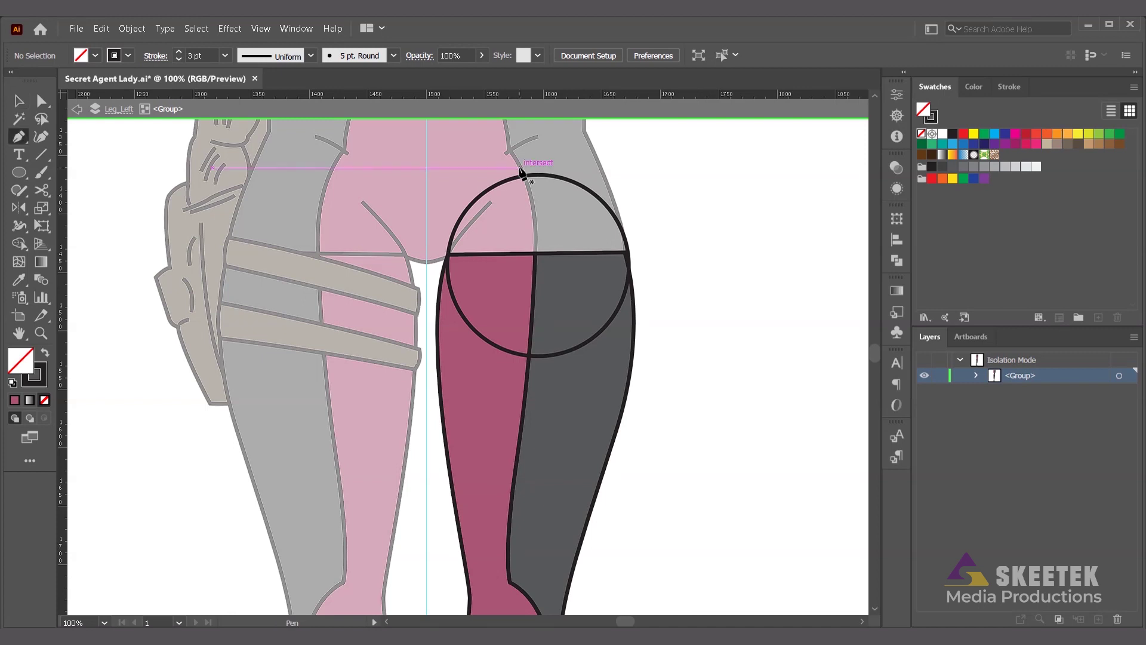
{"action": "left_click", "coordinate": [520, 168]}
{"action": "left_click_drag", "start_coordinate": [537, 255], "coordinate": [539, 261]}
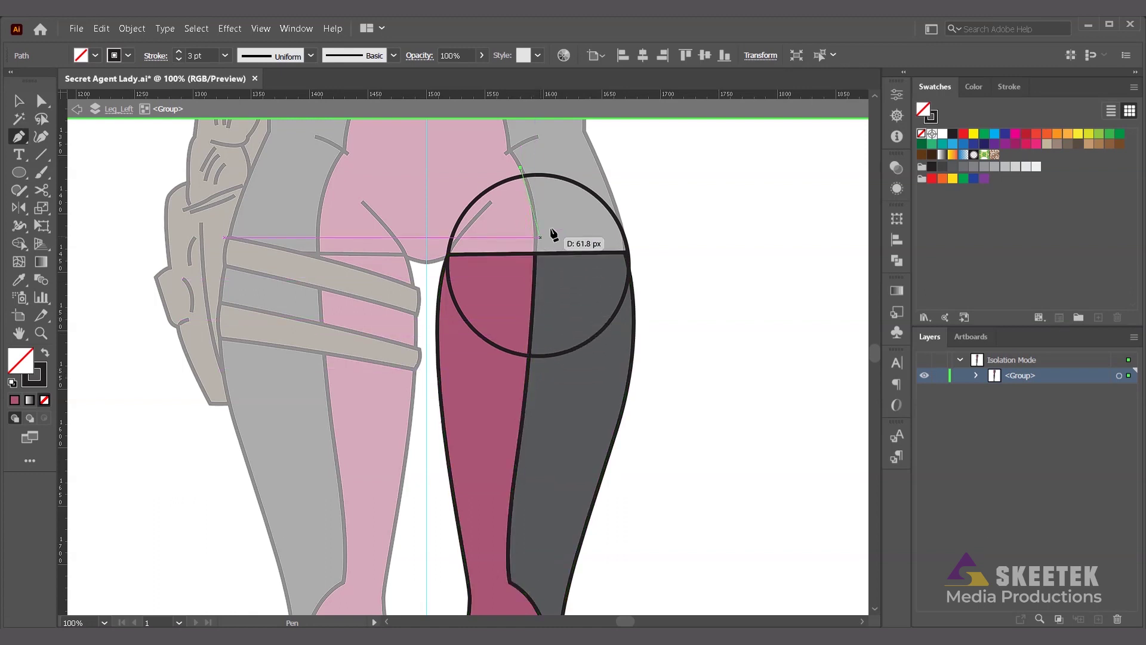
{"action": "left_click", "coordinate": [797, 56]}
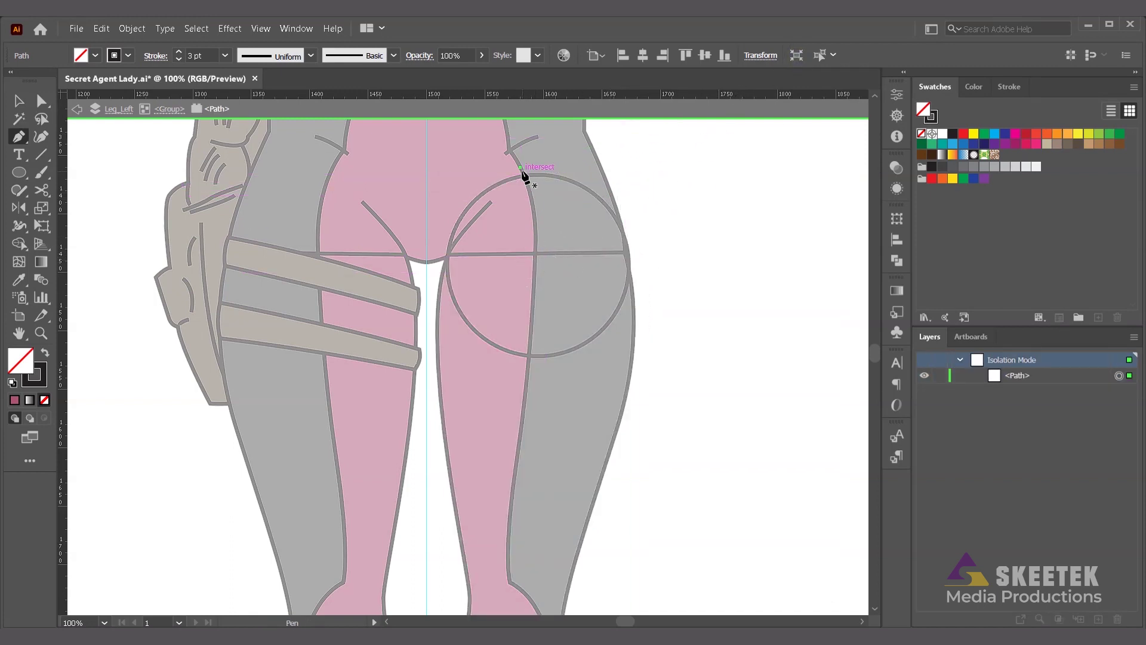
{"action": "key", "text": "Delete"}
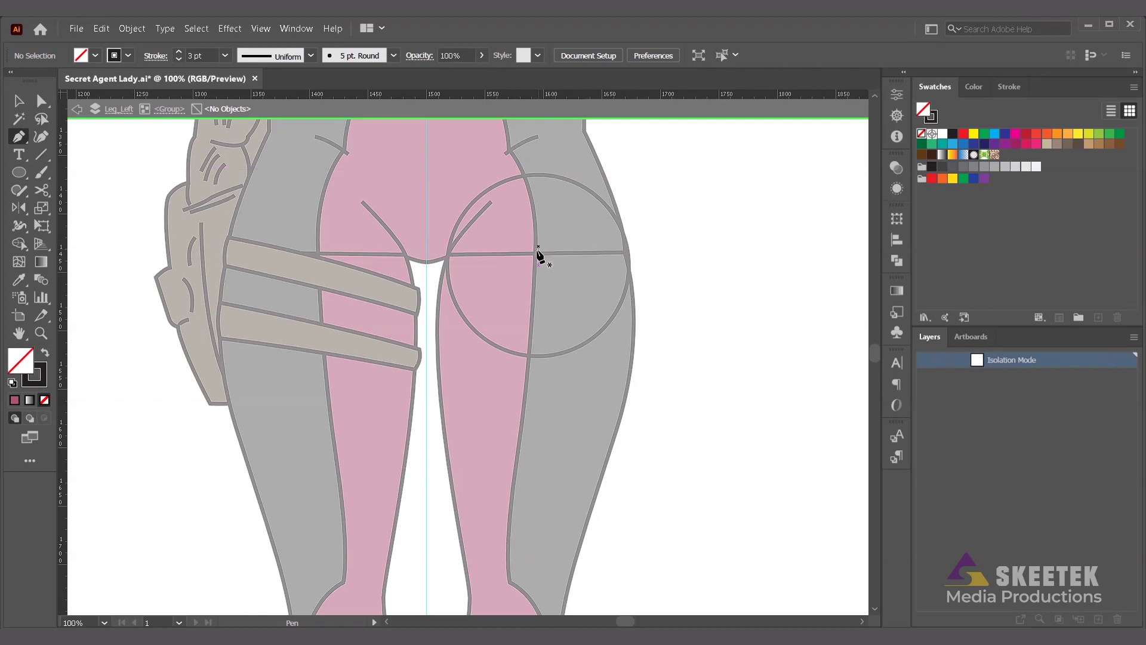
Step: Trace the pink and grey seam with a Pen path from above the circle to below it, and return to the leg group
{"action": "left_click", "coordinate": [522, 169]}
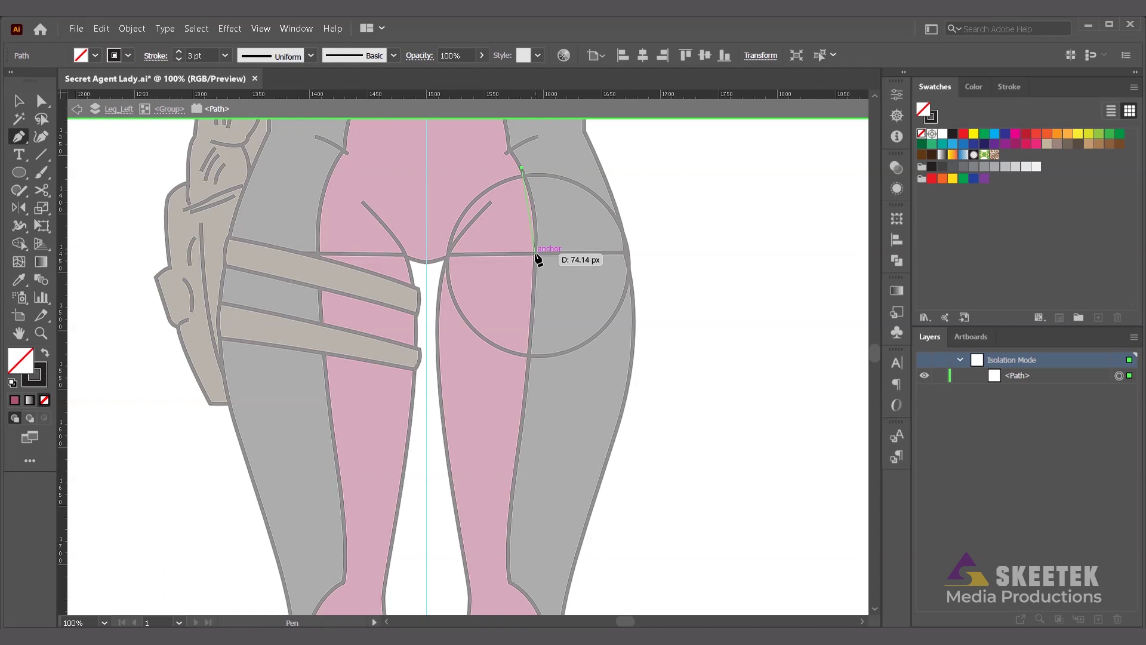
{"action": "left_click_drag", "start_coordinate": [534, 255], "coordinate": [531, 306]}
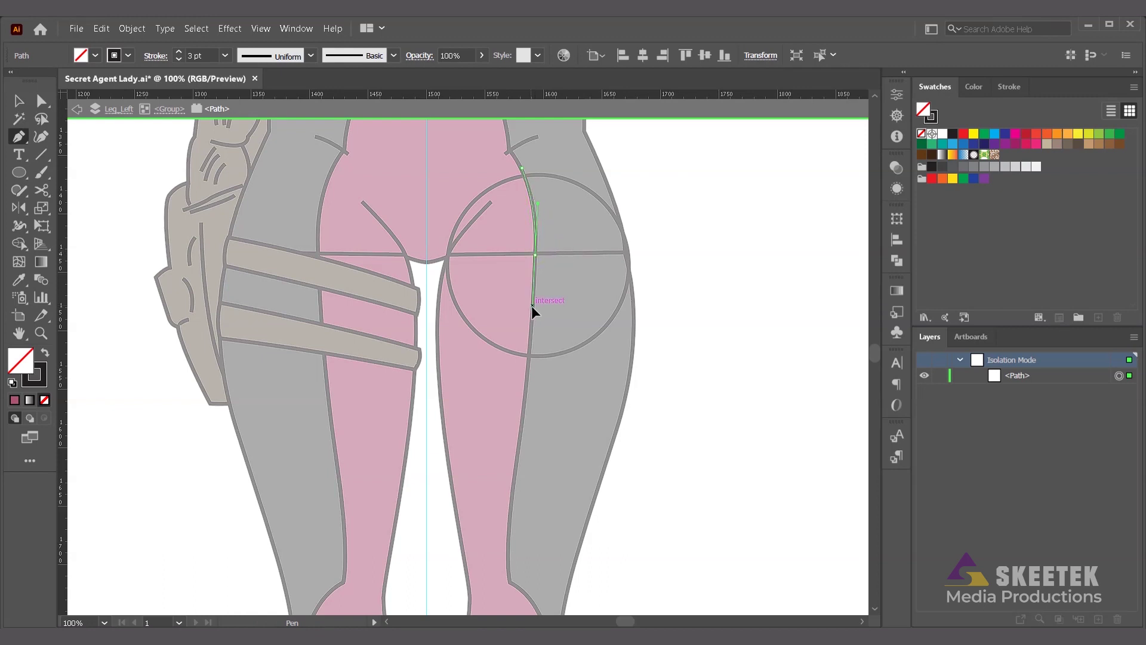
{"action": "left_click", "coordinate": [527, 372]}
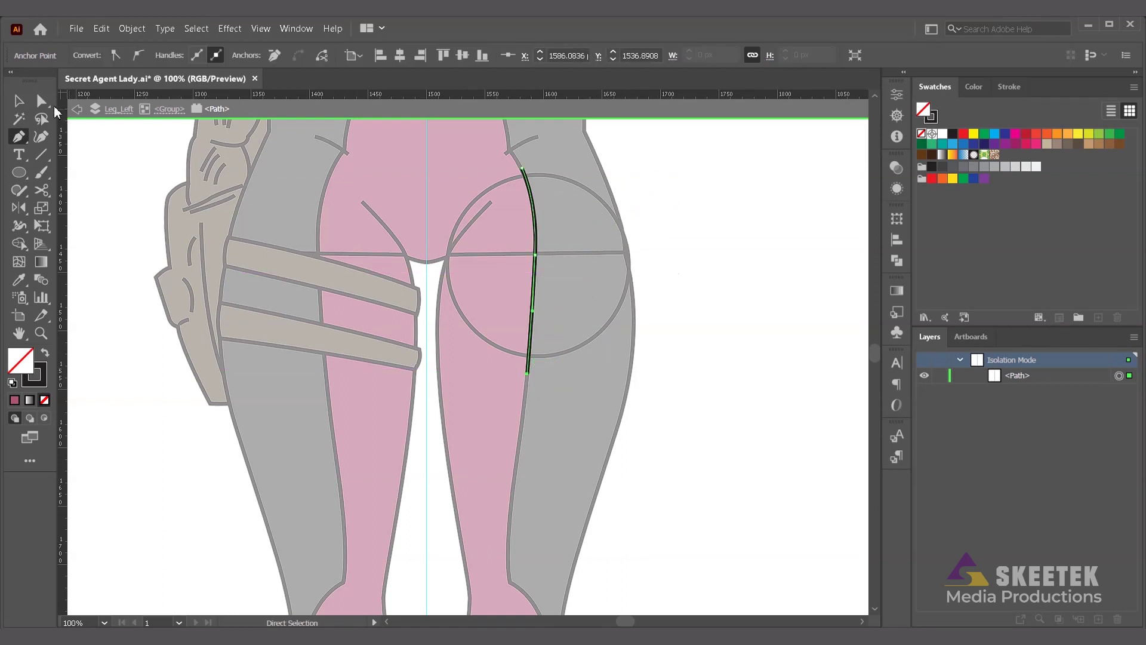
{"action": "left_click", "coordinate": [76, 109]}
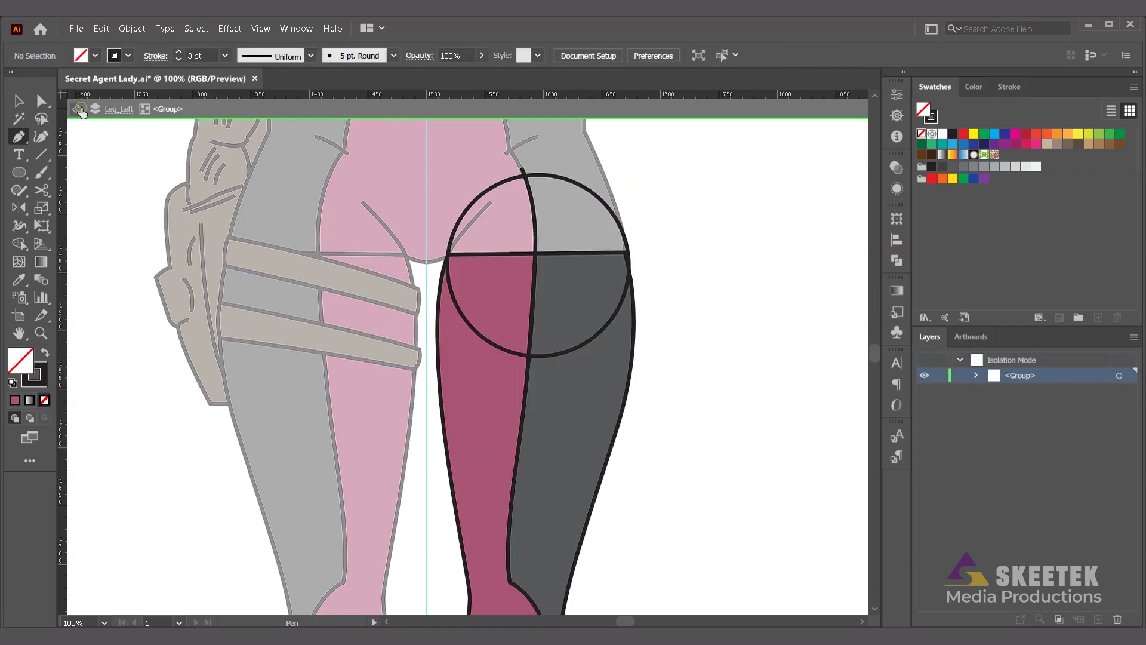
{"action": "left_click", "coordinate": [534, 222]}
{"action": "key", "text": "Escape"}
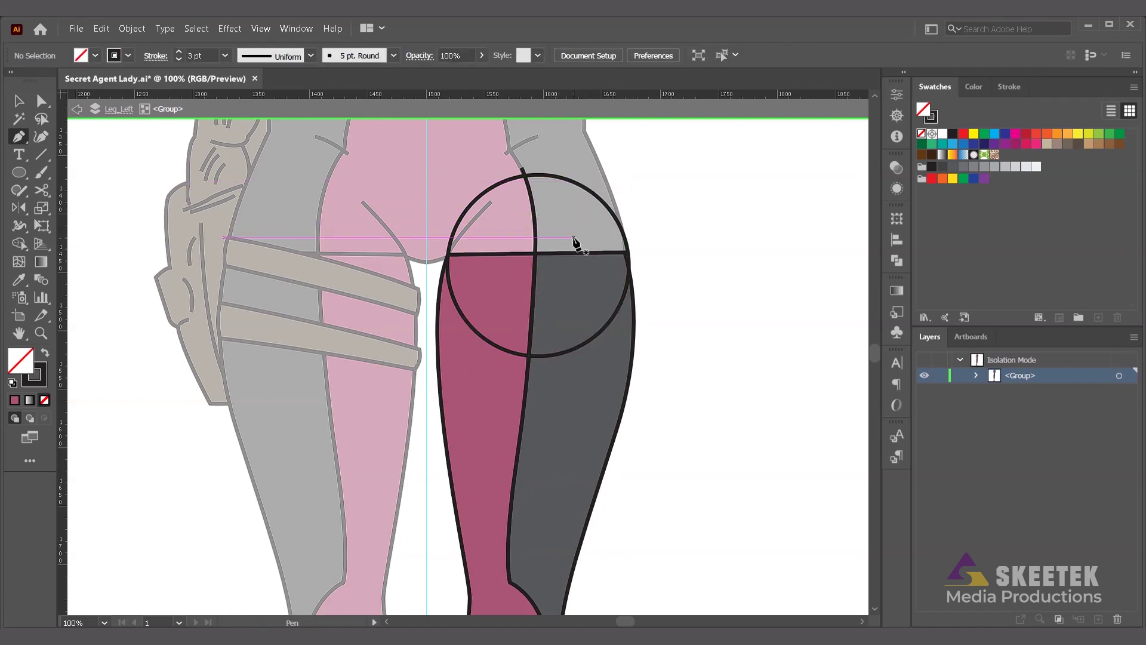
Step: Divide the hip circle along the seam path with the Pathfinder Divide operation
{"action": "key", "text": "v"}
{"action": "left_click", "coordinate": [528, 197]}
{"action": "left_click", "coordinate": [574, 183], "text": "shift"}
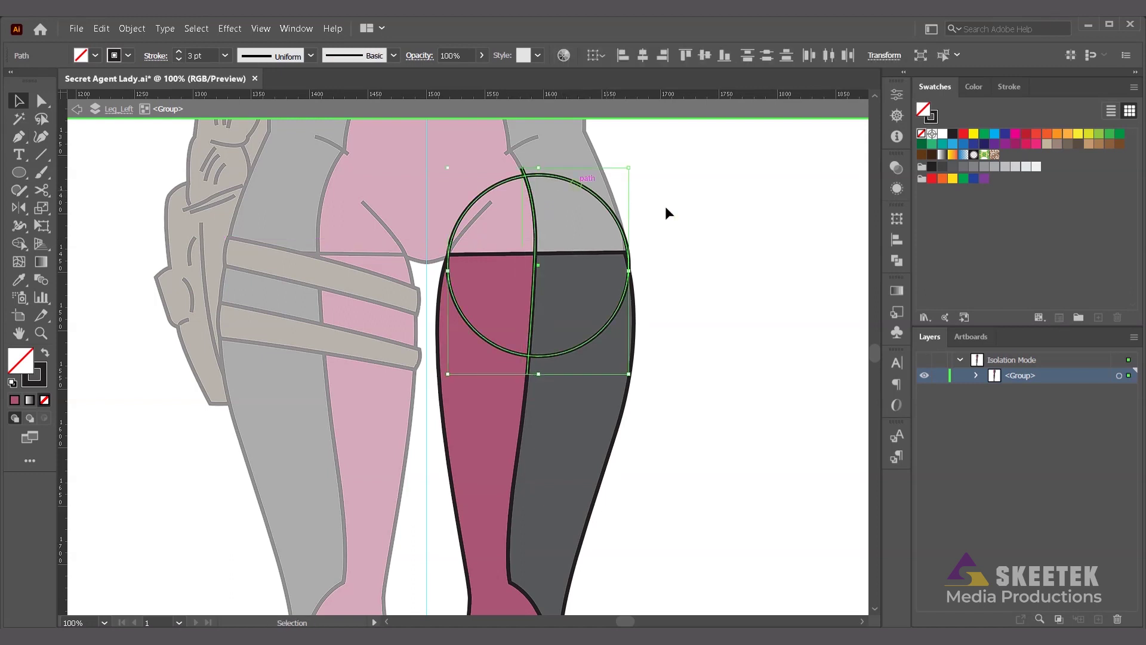
{"action": "key", "text": "shift+ctrl+F9"}
{"action": "left_click", "coordinate": [724, 290]}
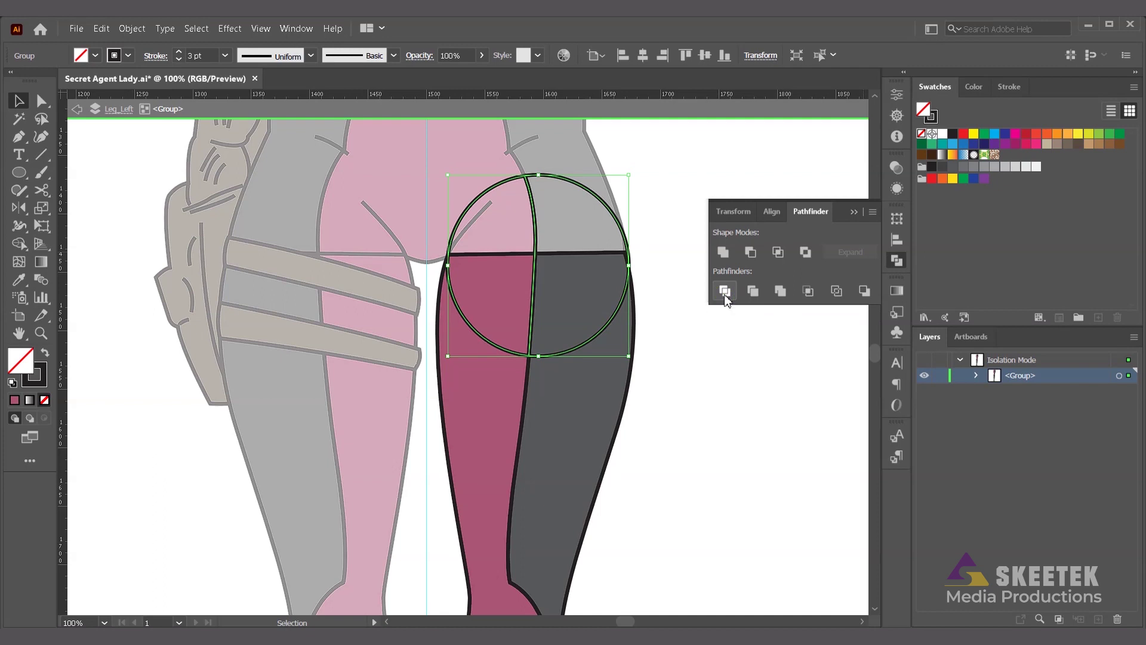
{"action": "left_click", "coordinate": [857, 210]}
Step: Ungroup the divided hip circle into separate halves and clear the selection
{"action": "left_click", "coordinate": [667, 265]}
{"action": "left_click", "coordinate": [603, 204]}
{"action": "key", "text": "ctrl"}
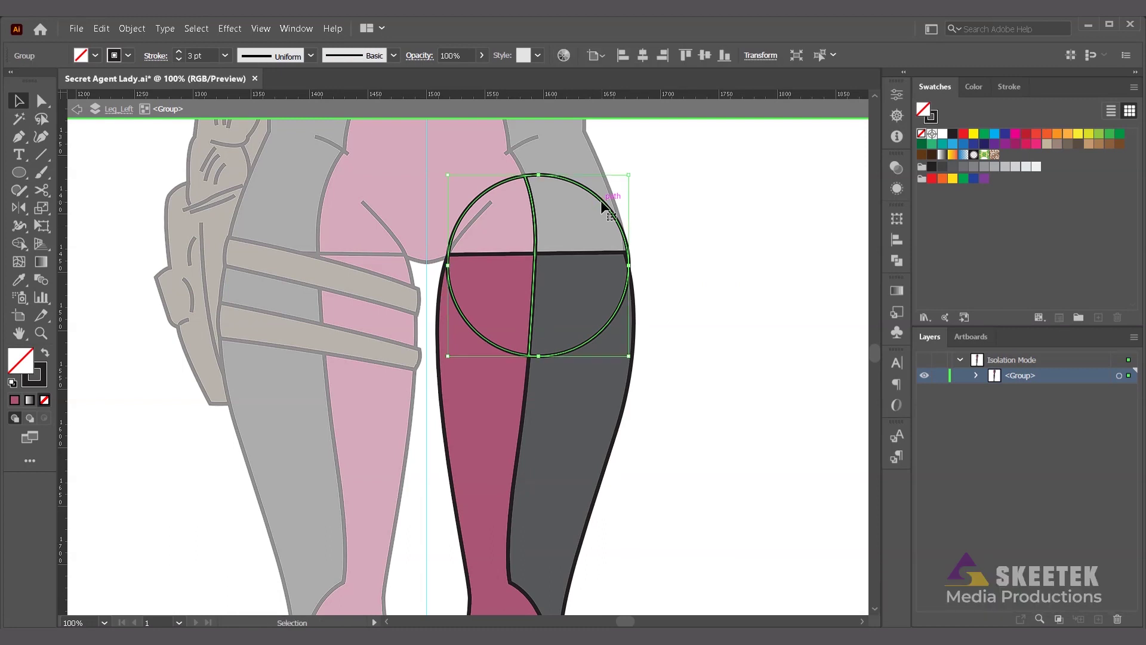
{"action": "right_click", "coordinate": [601, 199]}
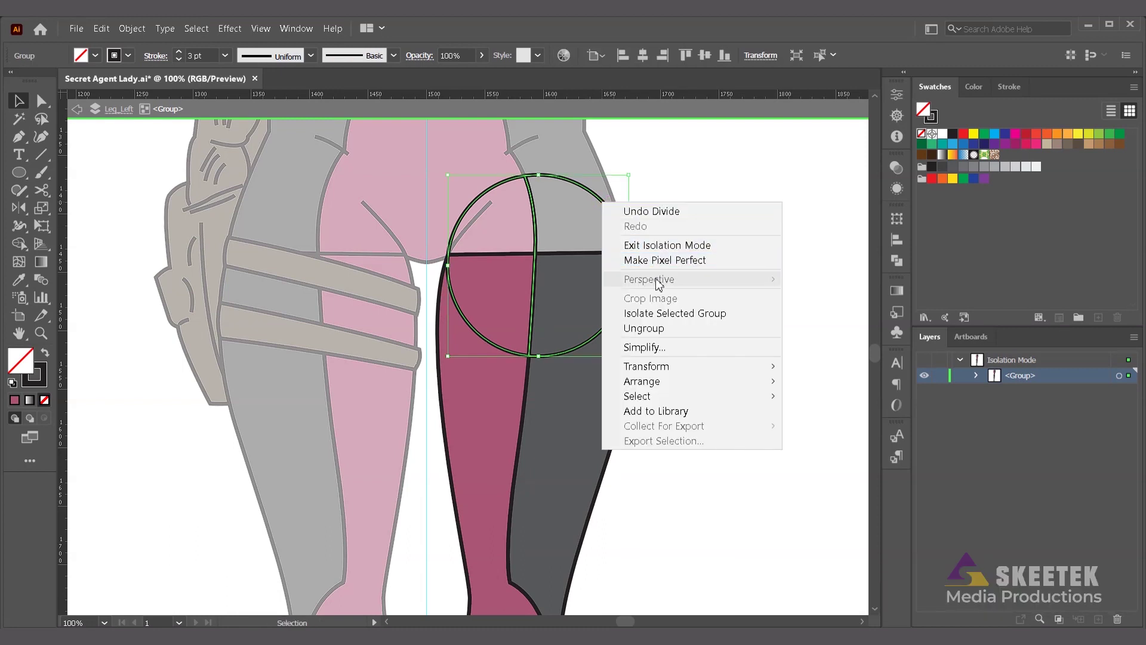
{"action": "left_click", "coordinate": [647, 327]}
{"action": "left_click", "coordinate": [696, 266]}
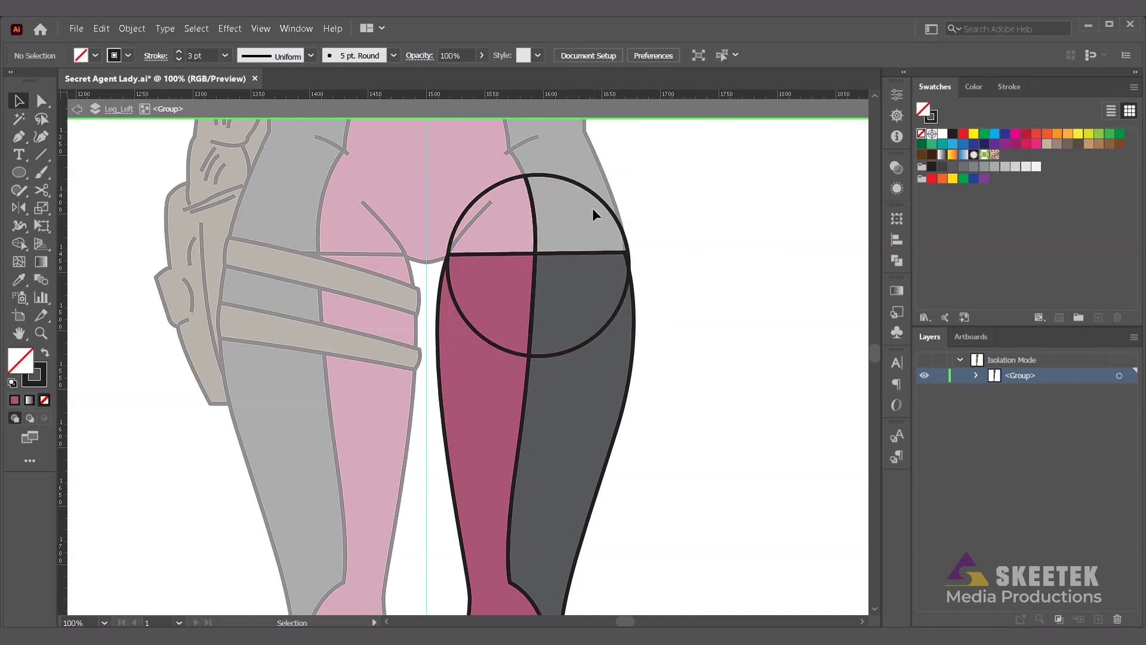
Step: Fill the outer half of the hip circle with the dark grey sampled from the leg, and select the inner half
{"action": "left_click", "coordinate": [591, 189]}
{"action": "key", "text": "i"}
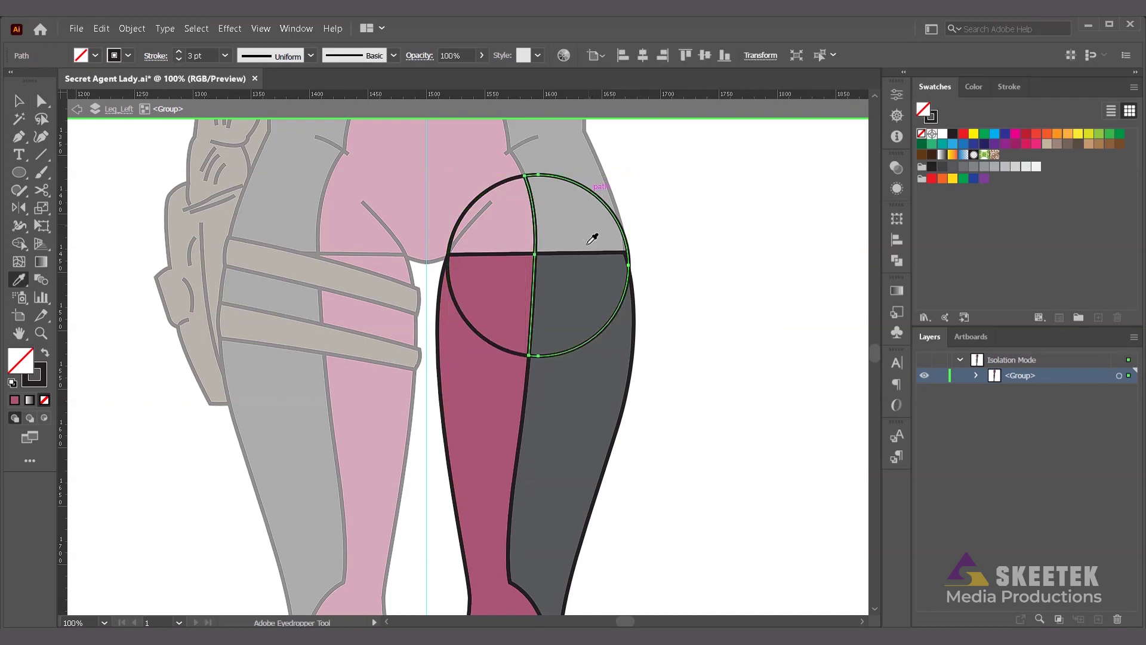
{"action": "left_click", "coordinate": [588, 273]}
{"action": "left_click", "coordinate": [529, 286], "text": "ctrl"}
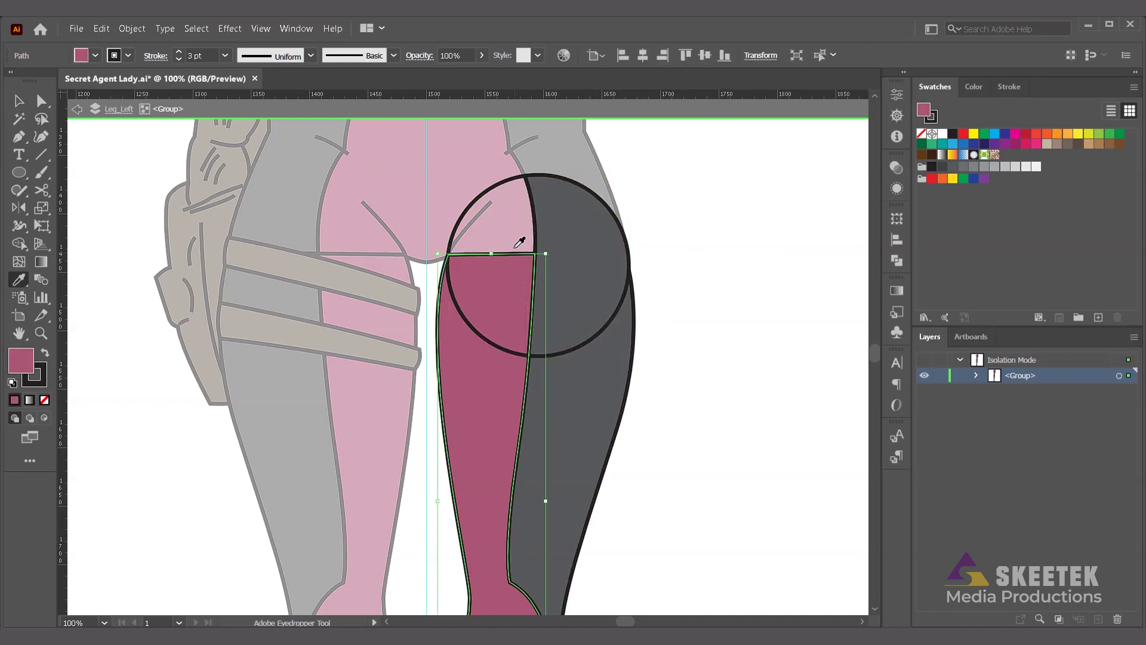
{"action": "left_click", "coordinate": [485, 194], "text": "ctrl"}
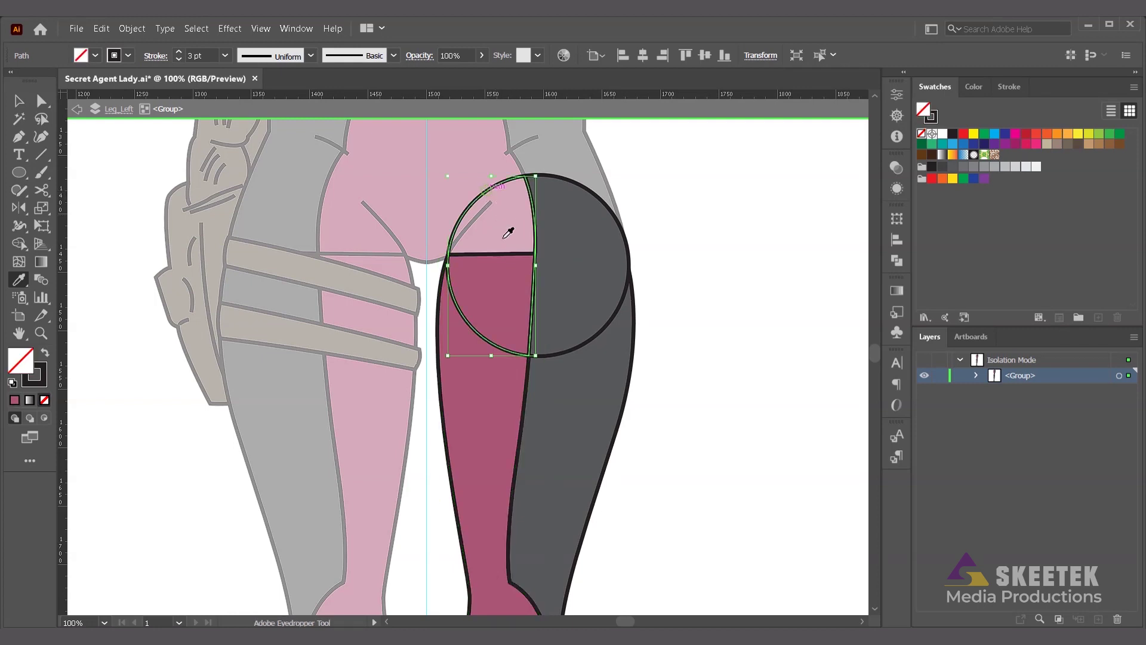
Step: Fill the inner half of the Leg_Left hip circle with the thigh's pink, select both circle halves and exit the group's isolation
{"action": "left_click", "coordinate": [519, 279]}
{"action": "left_click", "coordinate": [24, 107]}
{"action": "left_click", "coordinate": [690, 285]}
{"action": "left_click", "coordinate": [596, 283], "text": "shift"}
{"action": "left_click", "coordinate": [507, 278], "text": "shift"}
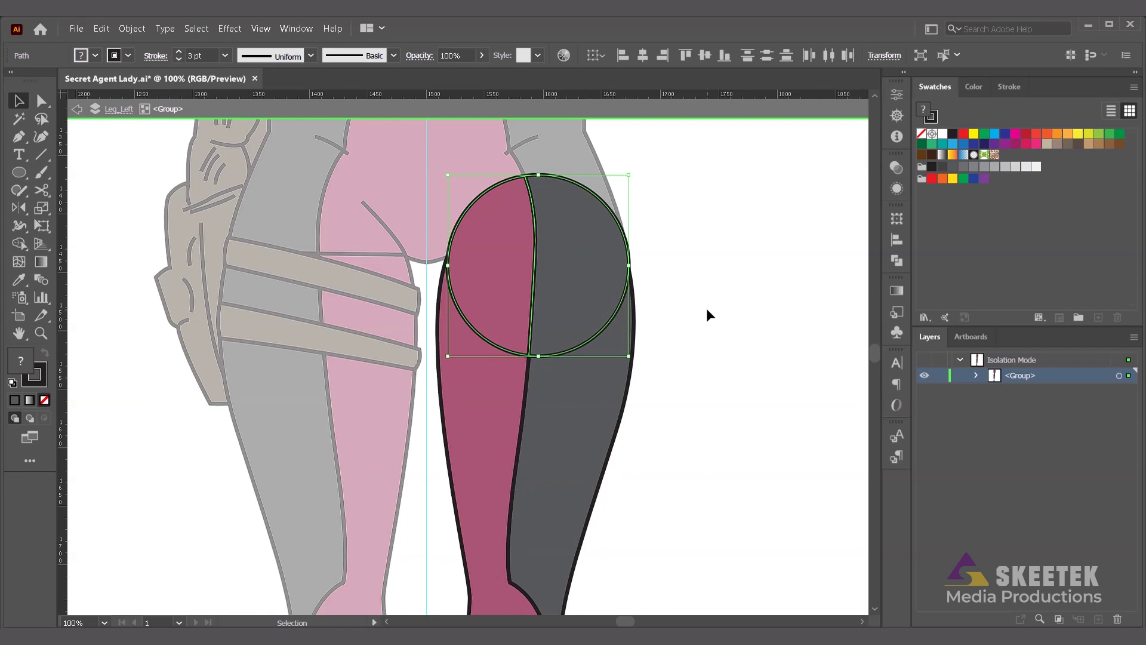
{"action": "double_click", "coordinate": [772, 294]}
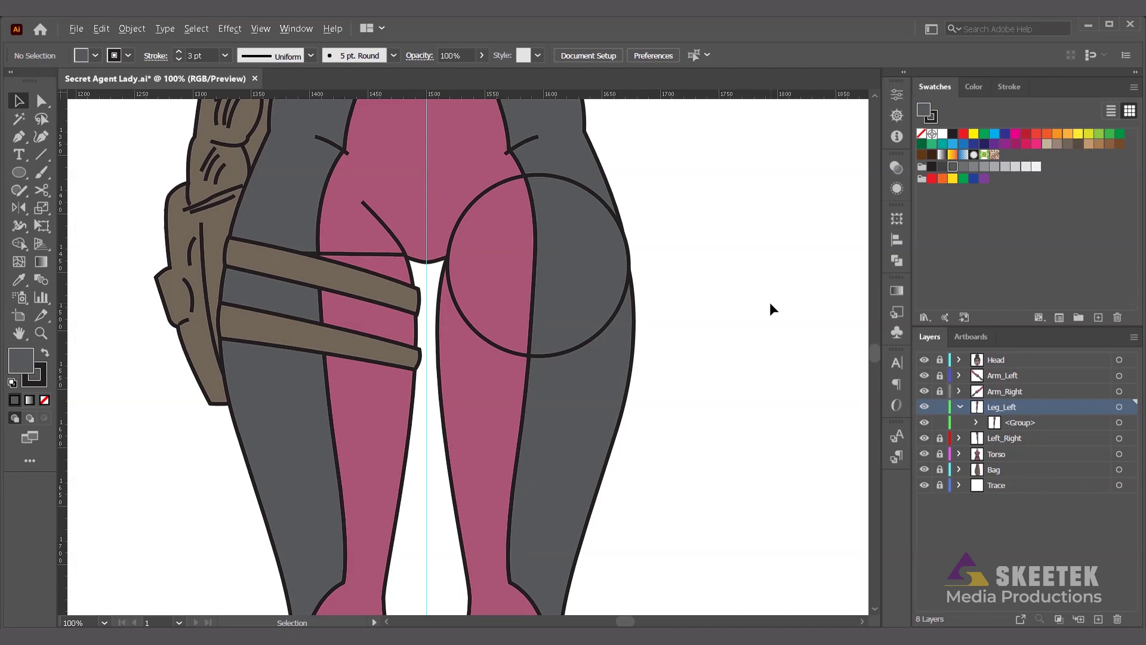
Step: Isolate the Leg_Left group, examine the two hip circle halves and the group's path list, and leave isolation
{"action": "scroll", "coordinate": [769, 302], "scroll_direction": "down", "scroll_amount": 1}
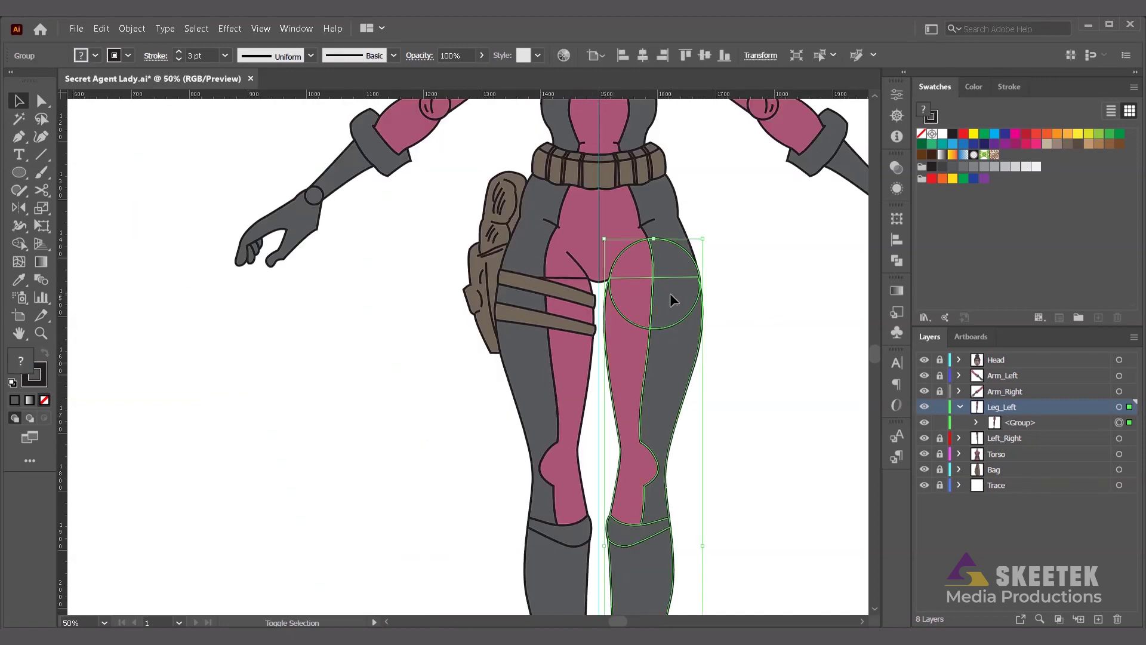
{"action": "left_click", "coordinate": [647, 293]}
{"action": "double_click", "coordinate": [646, 290]}
{"action": "left_click", "coordinate": [631, 285]}
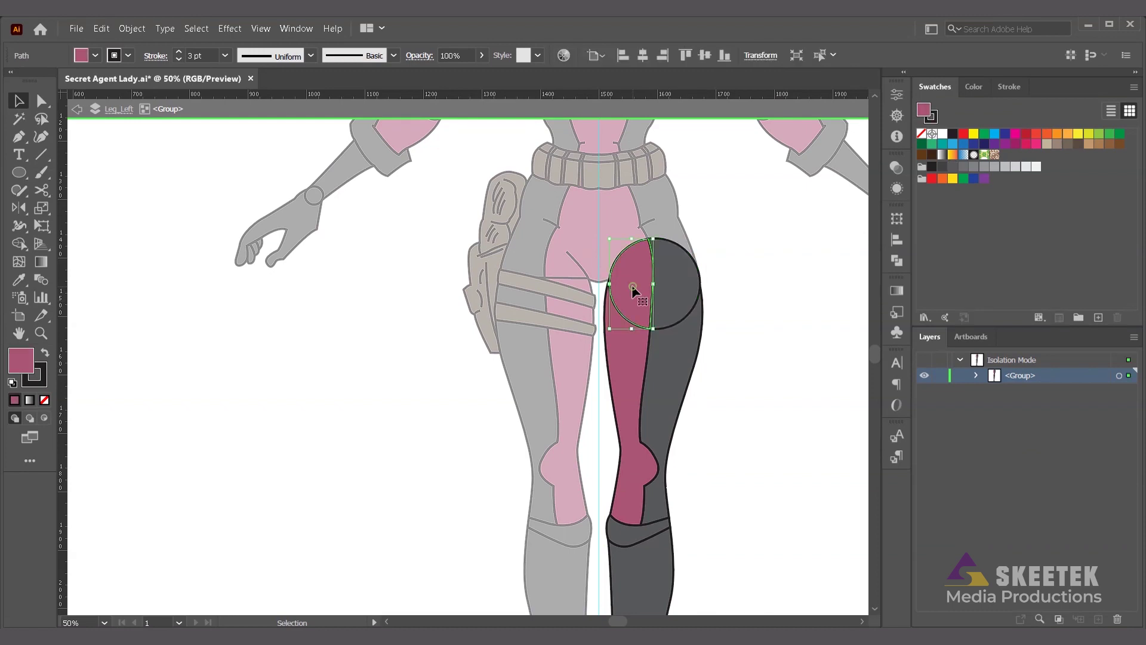
{"action": "left_click", "coordinate": [681, 290]}
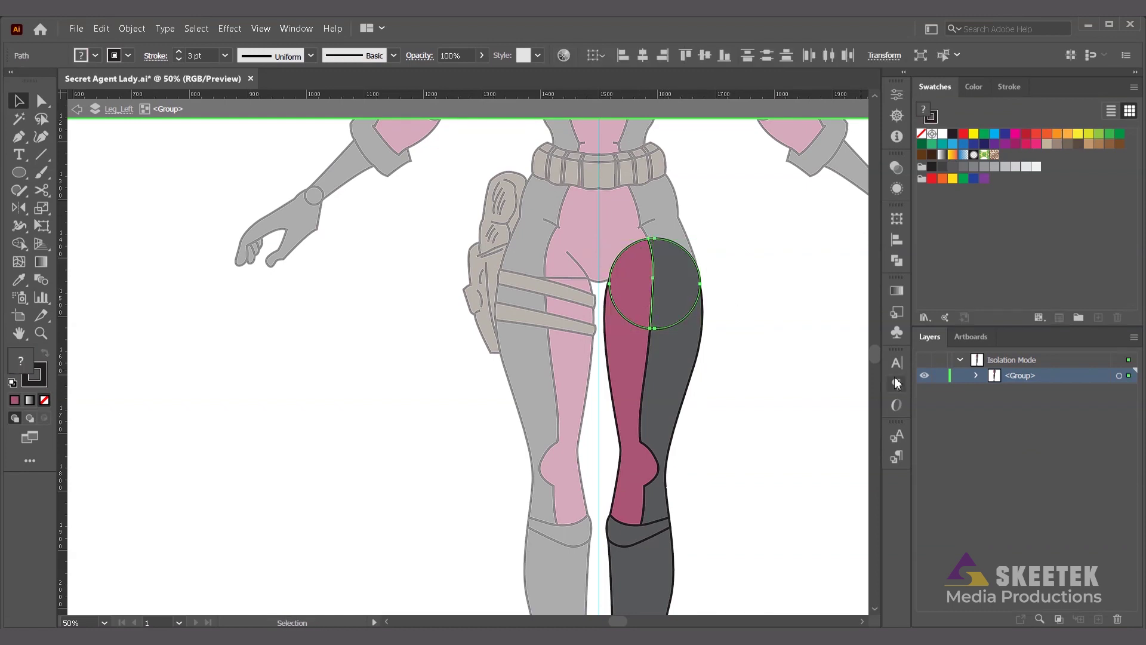
{"action": "left_click", "coordinate": [973, 375]}
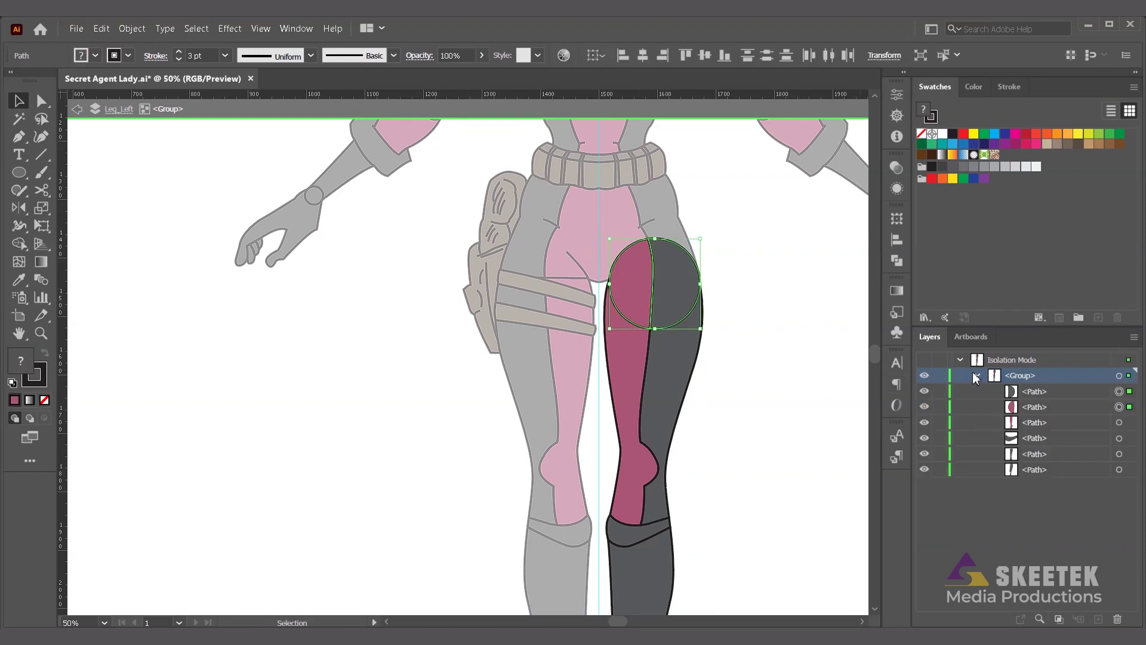
{"action": "double_click", "coordinate": [817, 364]}
{"action": "left_click", "coordinate": [672, 288]}
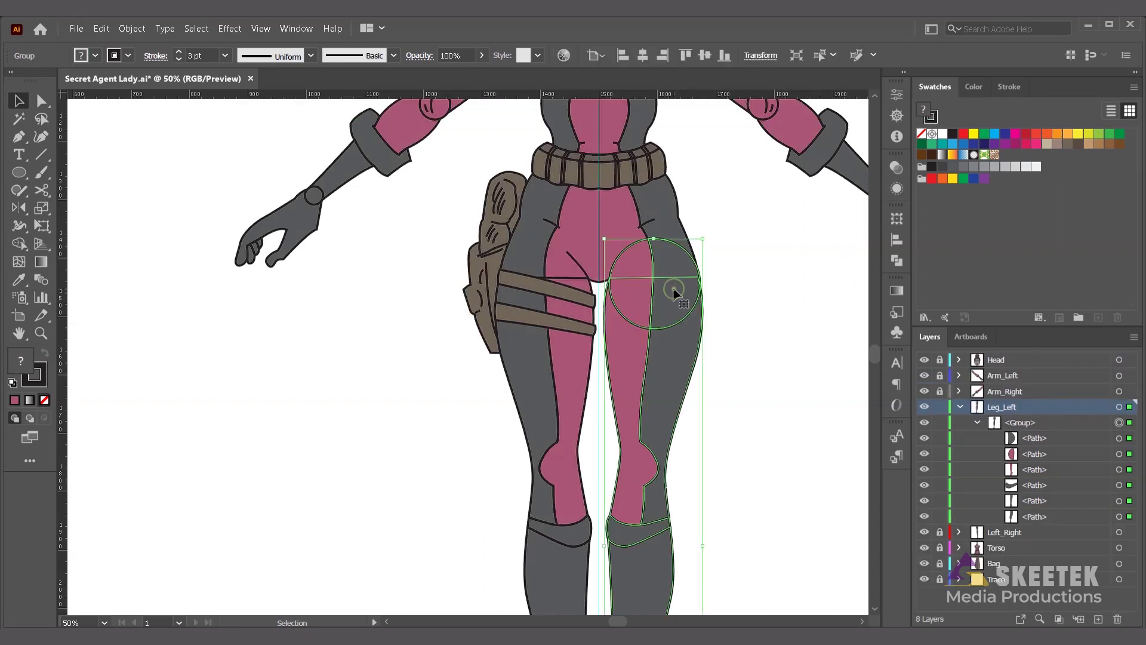
{"action": "left_click", "coordinate": [786, 326]}
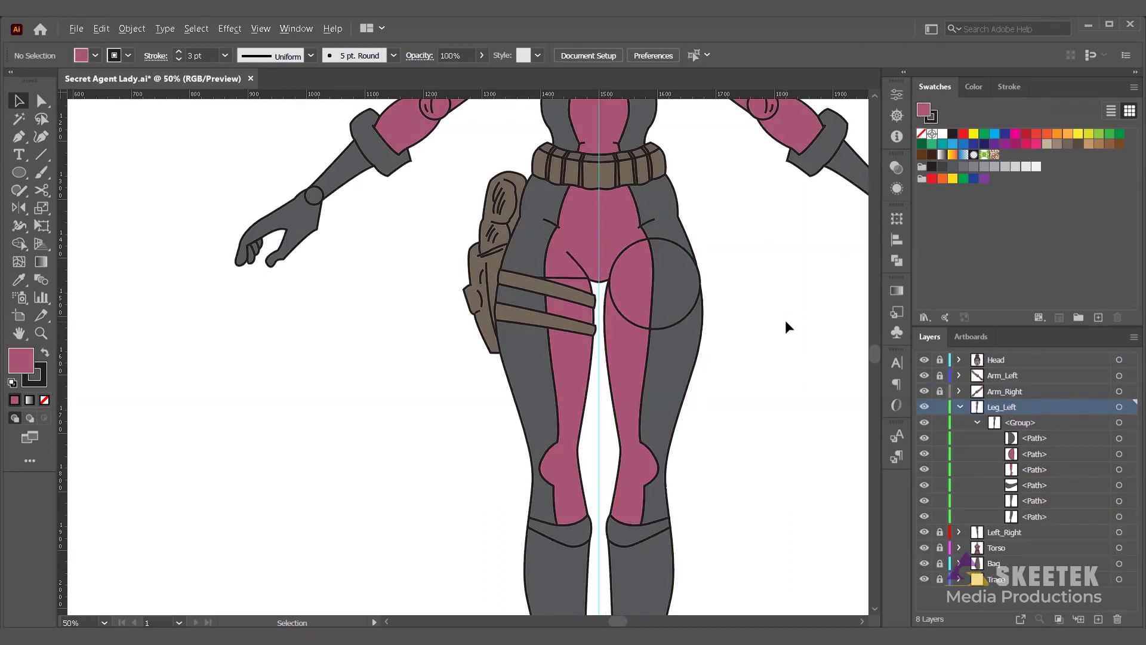
Step: Try rotating the Leg_Left group outward around the centre of the hip circle to test the joint
{"action": "scroll", "coordinate": [785, 326], "scroll_direction": "down", "scroll_amount": 1}
{"action": "scroll", "coordinate": [783, 327], "scroll_direction": "down", "scroll_amount": 1}
{"action": "scroll", "coordinate": [783, 320], "scroll_direction": "right", "scroll_amount": 2}
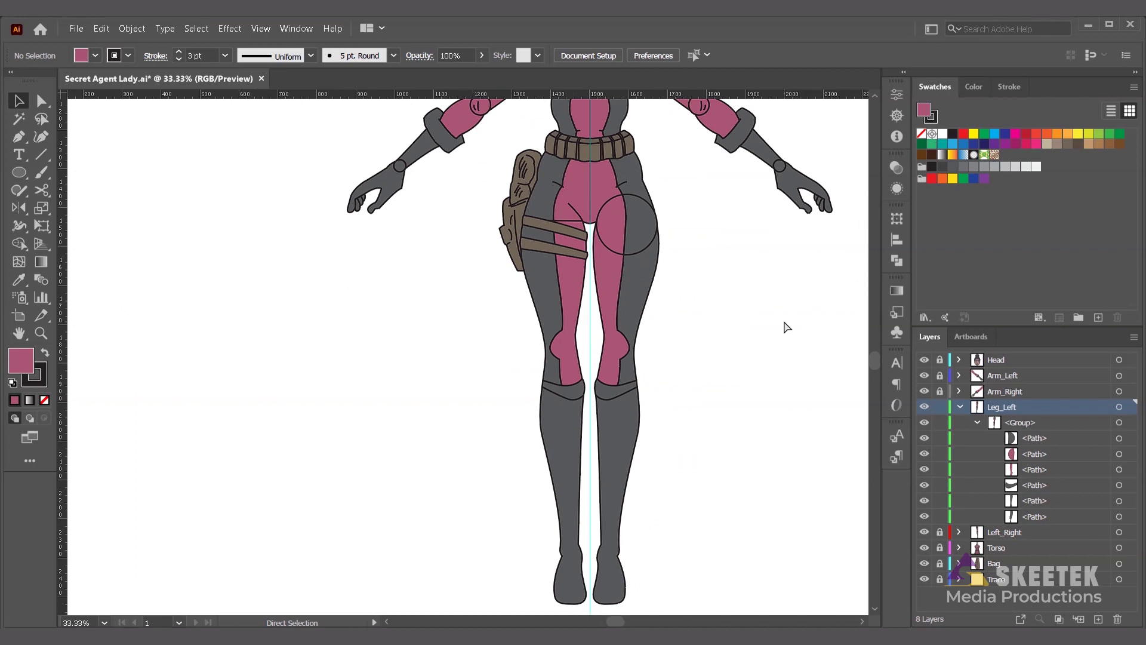
{"action": "key", "text": "r"}
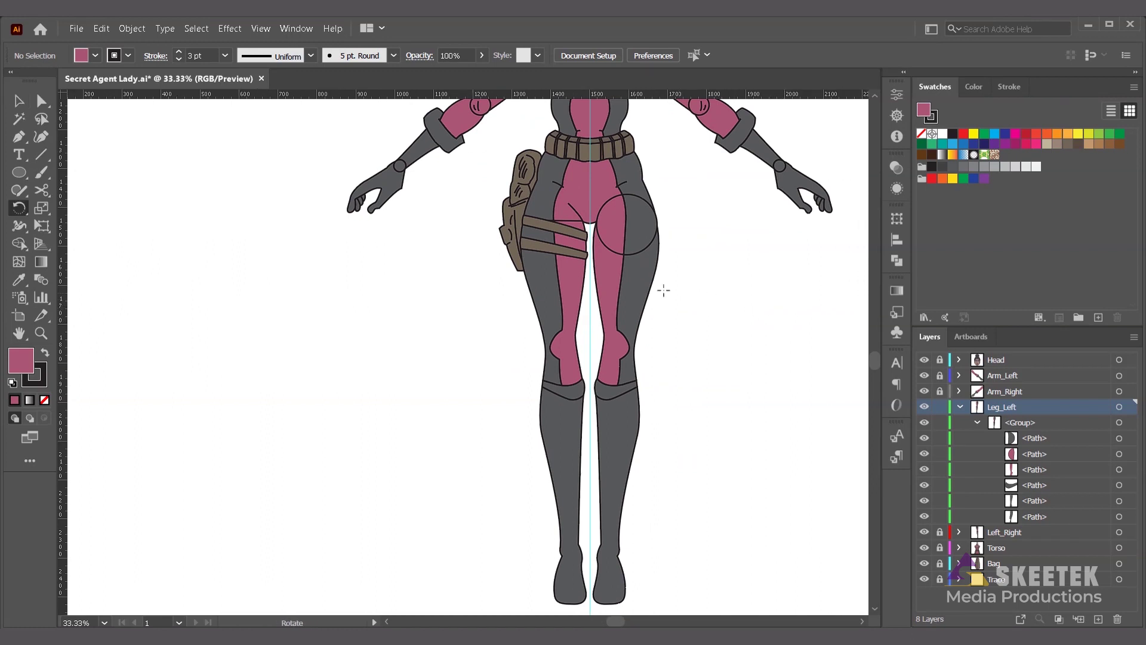
{"action": "left_click", "coordinate": [651, 292], "text": "ctrl"}
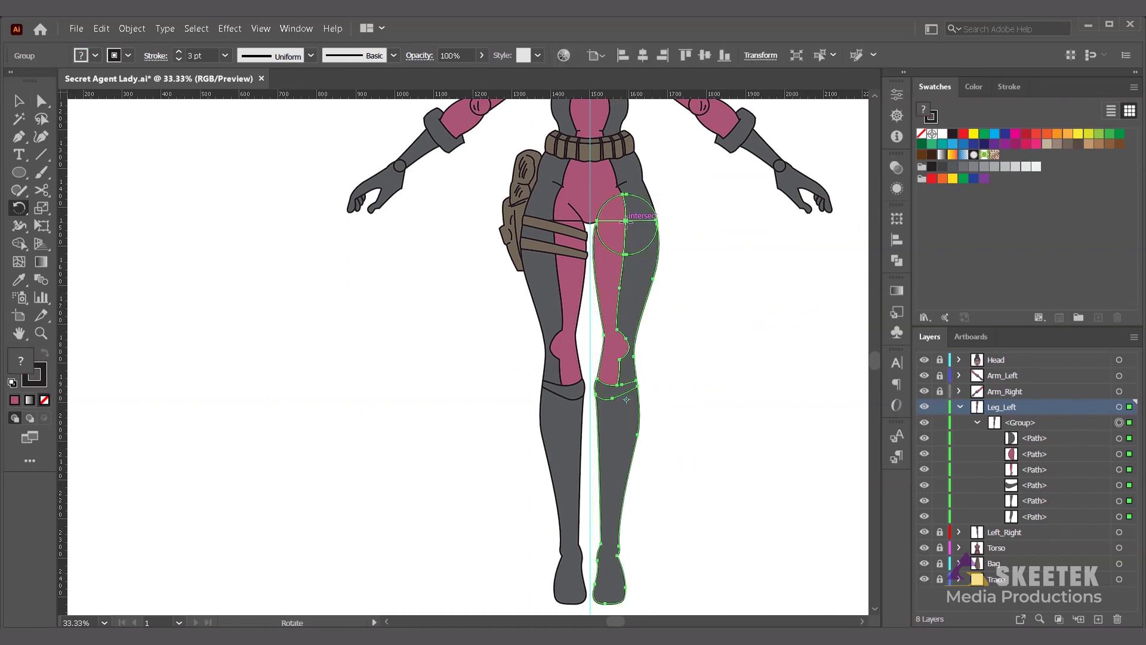
{"action": "left_click_drag", "start_coordinate": [702, 350], "coordinate": [682, 480]}
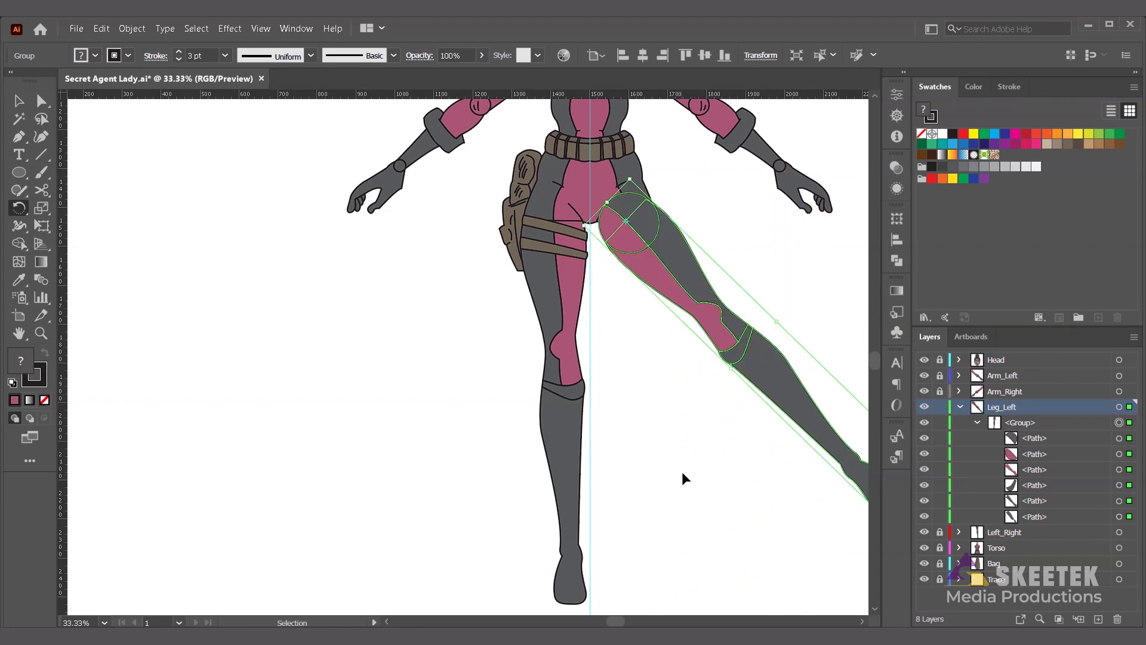
{"action": "left_click", "coordinate": [685, 468], "text": "ctrl"}
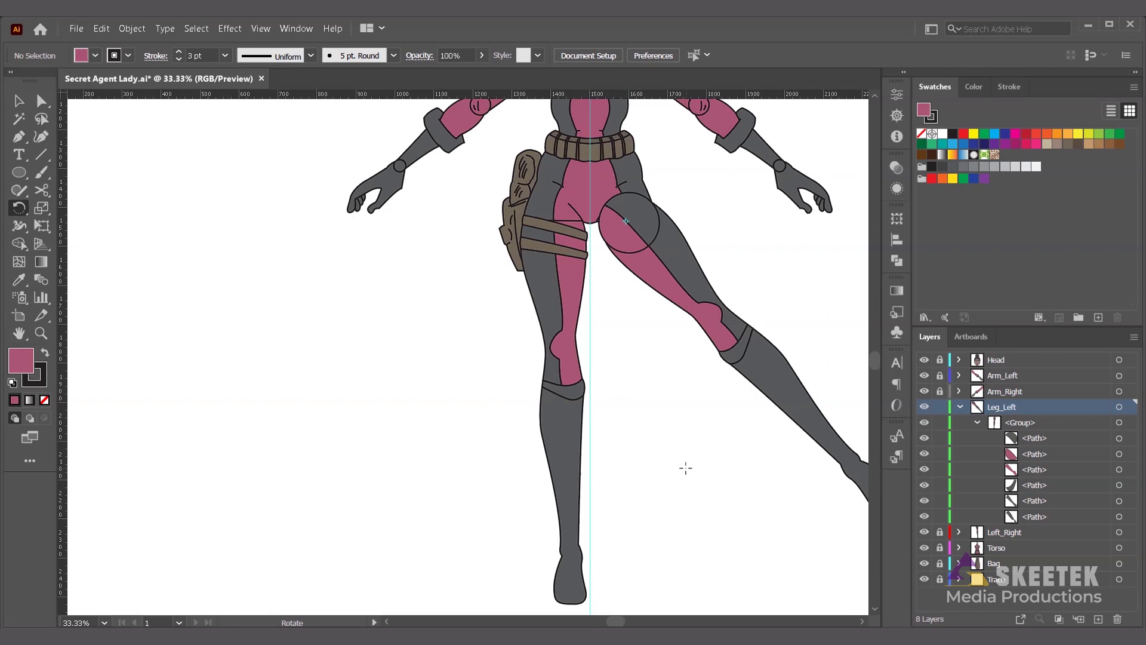
Step: Undo the rotation, try a wider outward rotation of the leg around the hip joint, and undo it too
{"action": "key", "text": "ctrl"}
{"action": "key", "text": "ctrl+z"}
{"action": "left_click_drag", "start_coordinate": [721, 325], "coordinate": [822, 342]}
{"action": "scroll", "coordinate": [758, 376], "scroll_direction": "down", "scroll_amount": 2}
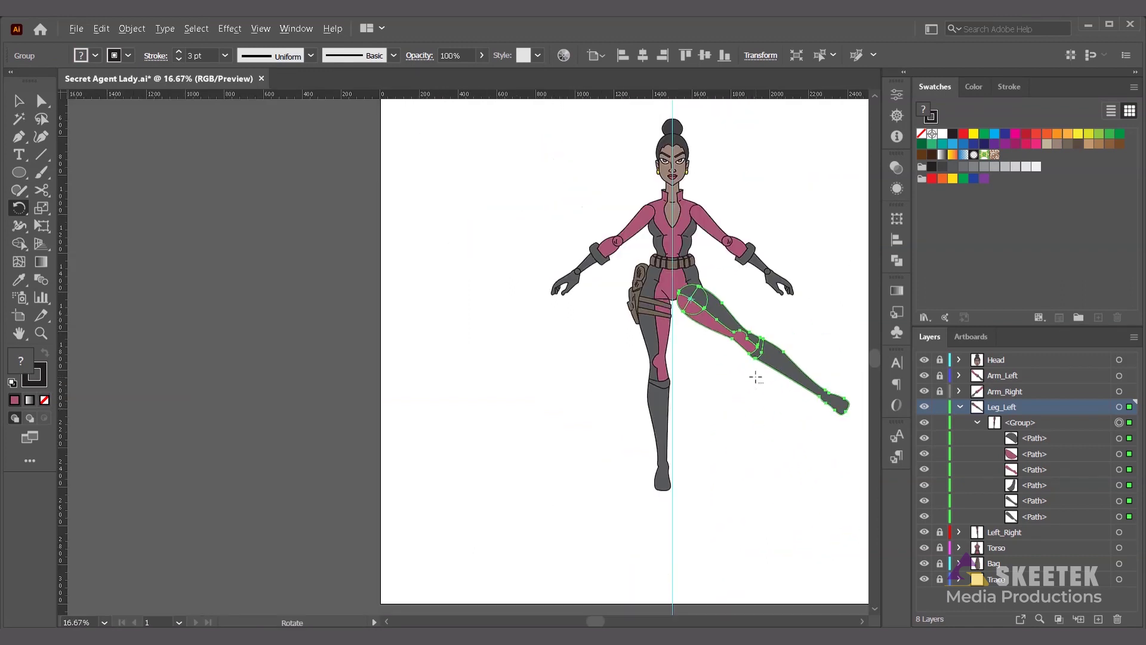
{"action": "scroll", "coordinate": [754, 377], "scroll_direction": "right", "scroll_amount": 3}
{"action": "key", "text": "ctrl+z"}
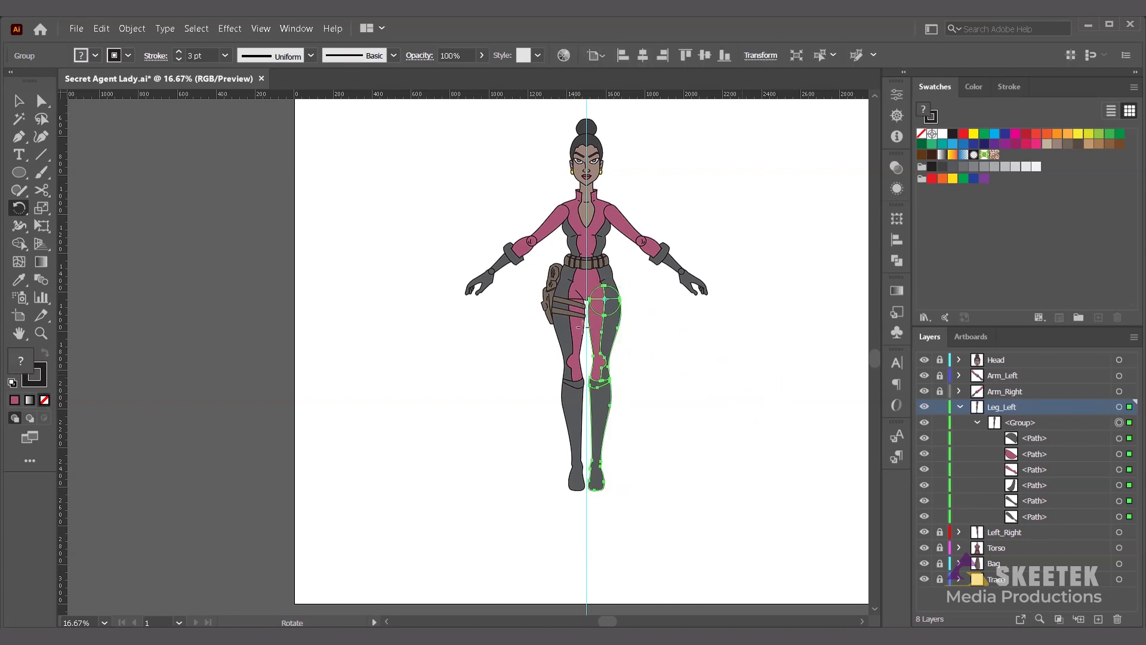
{"action": "left_click", "coordinate": [18, 101]}
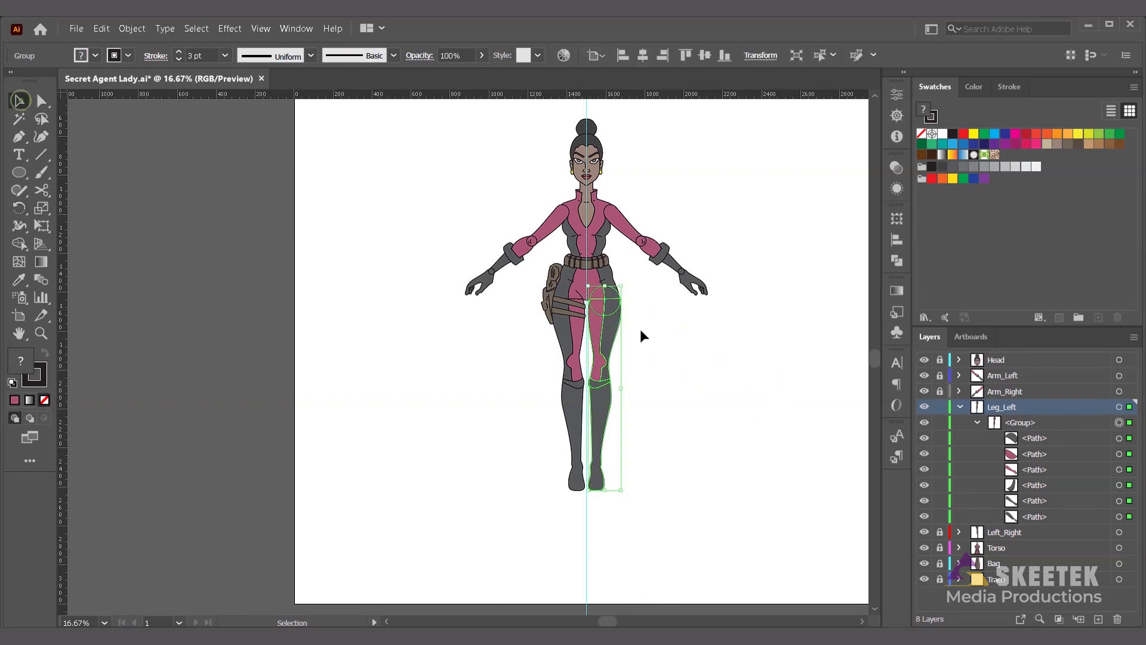
{"action": "left_click", "coordinate": [676, 340]}
Step: Draw a pink-filled circle with the Ellipse tool over the knee of the Leg_Left leg
{"action": "scroll", "coordinate": [609, 317], "scroll_direction": "up", "scroll_amount": 2}
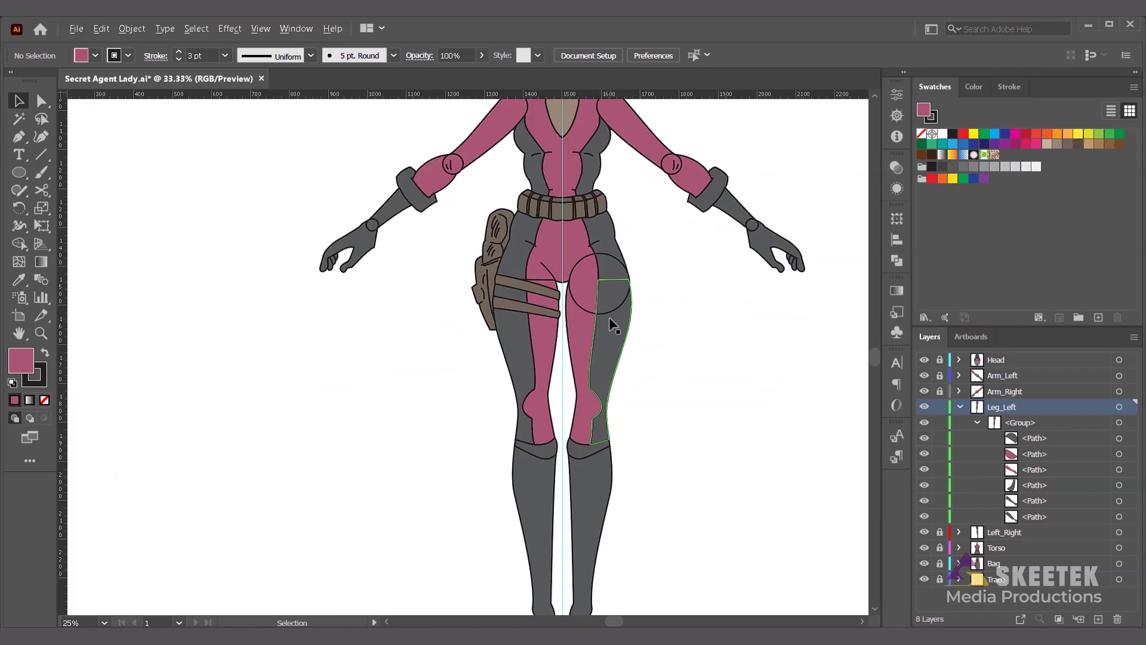
{"action": "scroll", "coordinate": [609, 317], "scroll_direction": "up", "scroll_amount": 1}
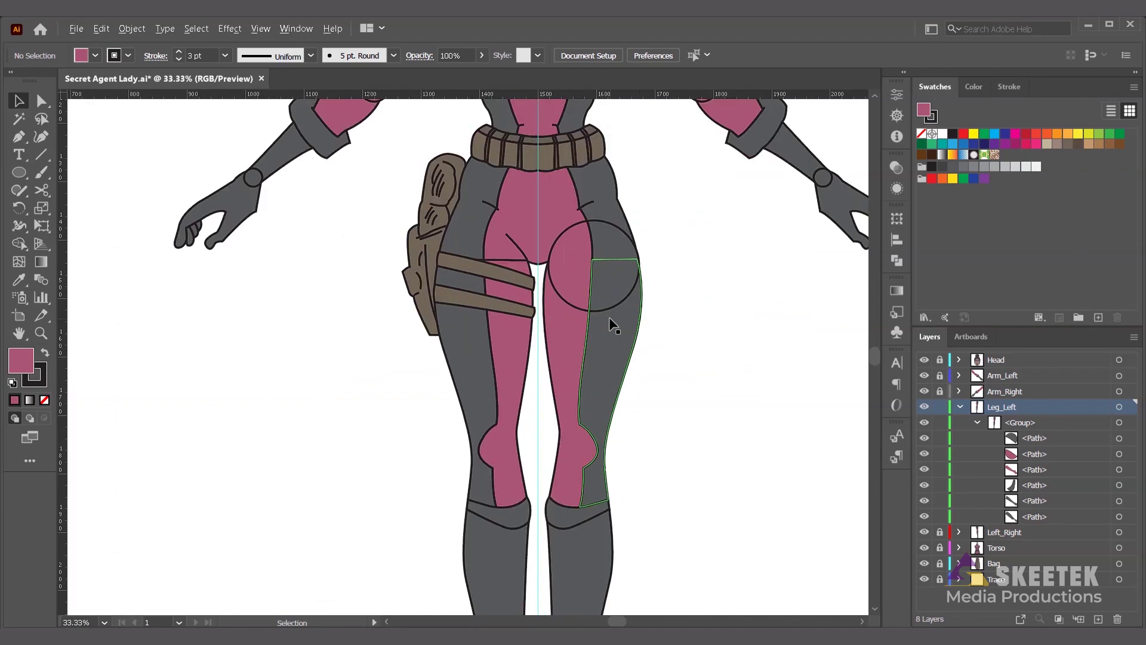
{"action": "left_click", "coordinate": [608, 246]}
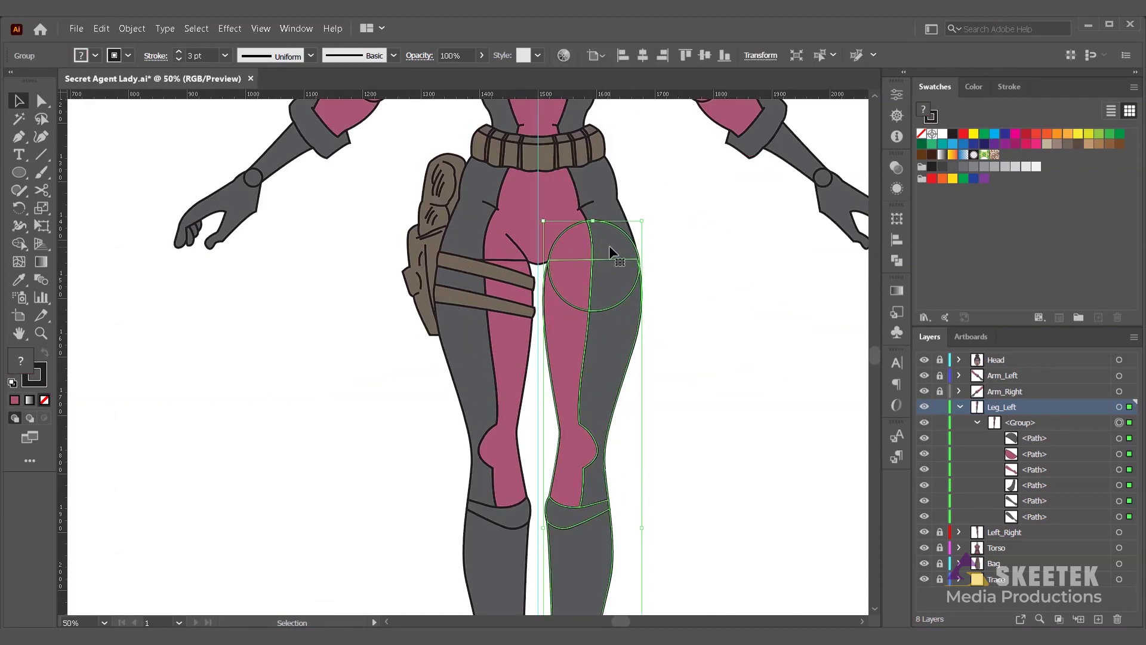
{"action": "left_click", "coordinate": [620, 463]}
{"action": "scroll", "coordinate": [612, 469], "scroll_direction": "up", "scroll_amount": 2}
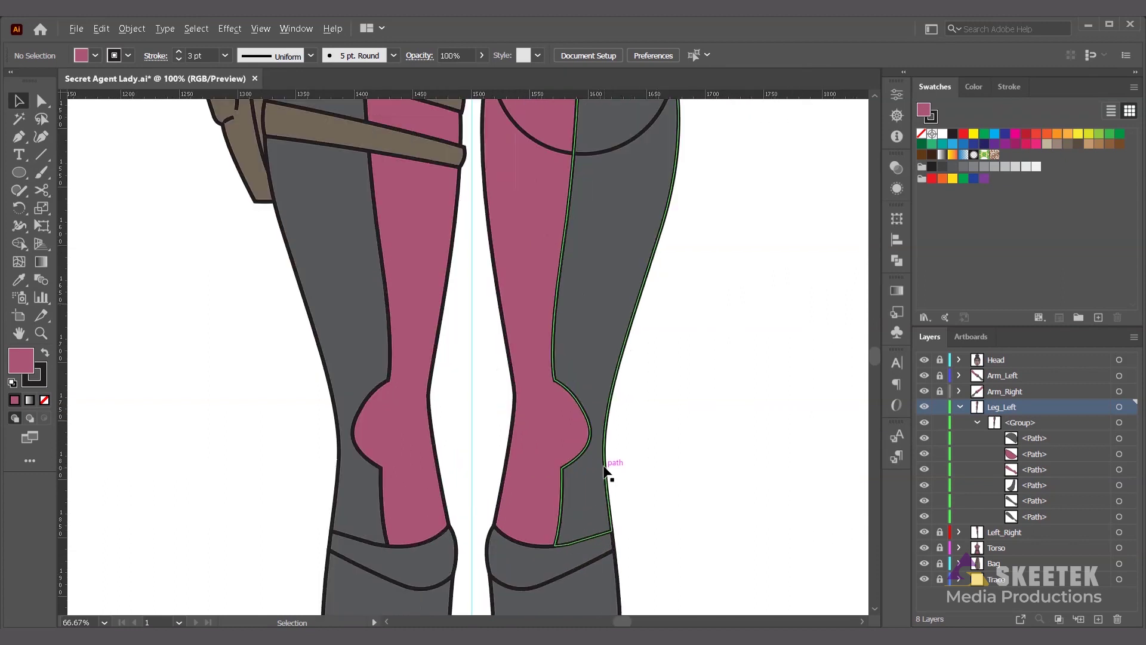
{"action": "key", "text": "l"}
{"action": "left_click_drag", "start_coordinate": [552, 408], "coordinate": [602, 451]}
{"action": "key", "text": "ctrl"}
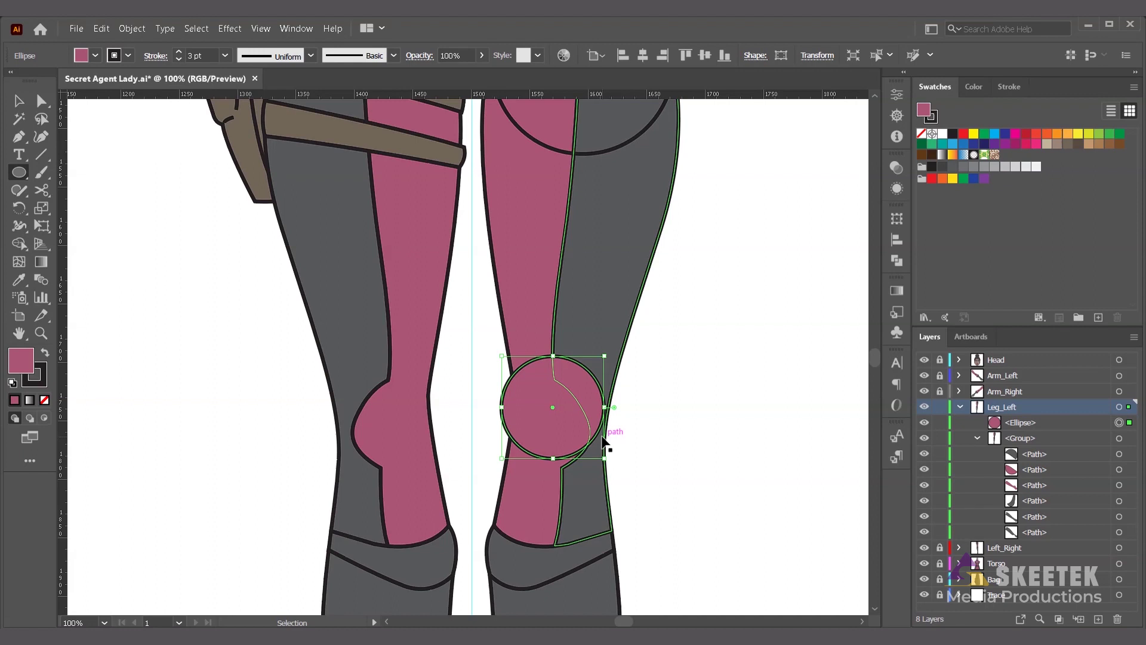
Step: In outline view, reposition and shrink the knee circle to fit the leg's width, deselect it and return to preview
{"action": "key", "text": "ctrl+y"}
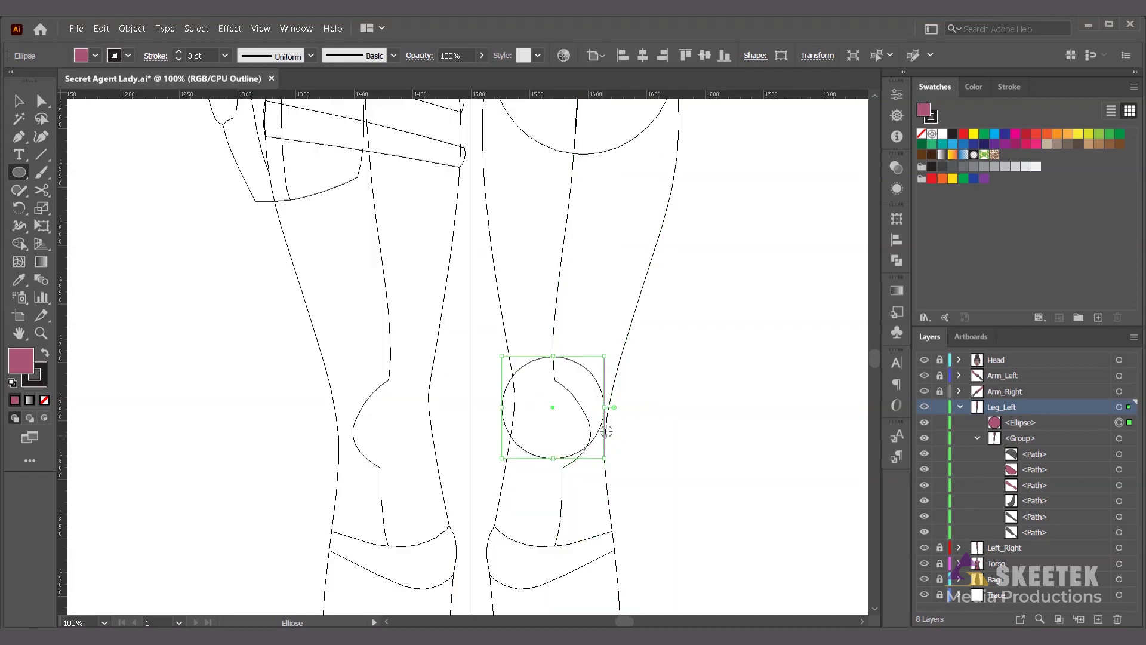
{"action": "key", "text": "ctrl+="}
{"action": "key", "text": "ctrl+="}
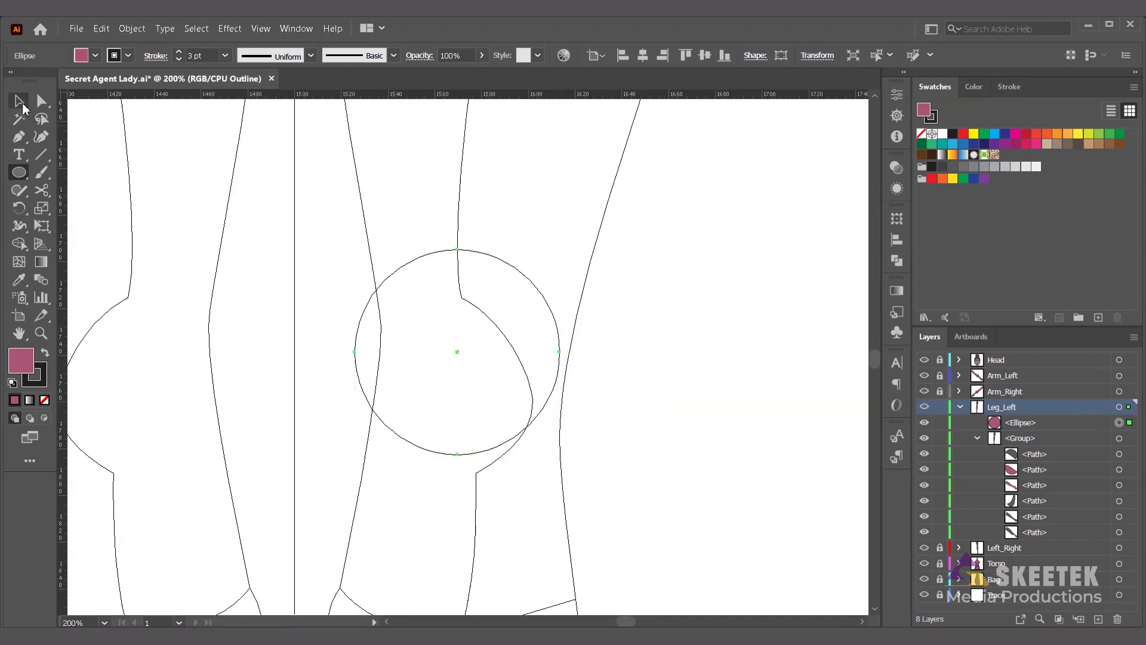
{"action": "left_click", "coordinate": [19, 101]}
{"action": "left_click_drag", "start_coordinate": [465, 359], "coordinate": [482, 371]}
{"action": "mouse_move", "coordinate": [587, 377]}
{"action": "left_mouse_down"}
{"action": "mouse_move", "coordinate": [530, 376]}
{"action": "mouse_move", "coordinate": [565, 378]}
{"action": "left_mouse_up"}
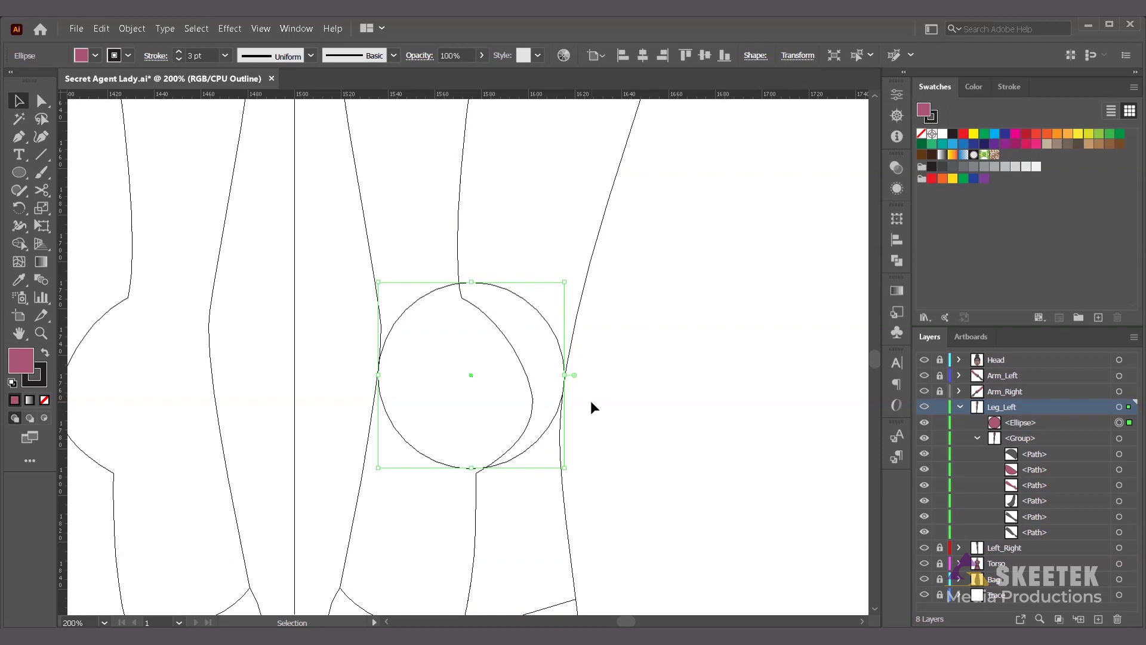
{"action": "left_click", "coordinate": [591, 403]}
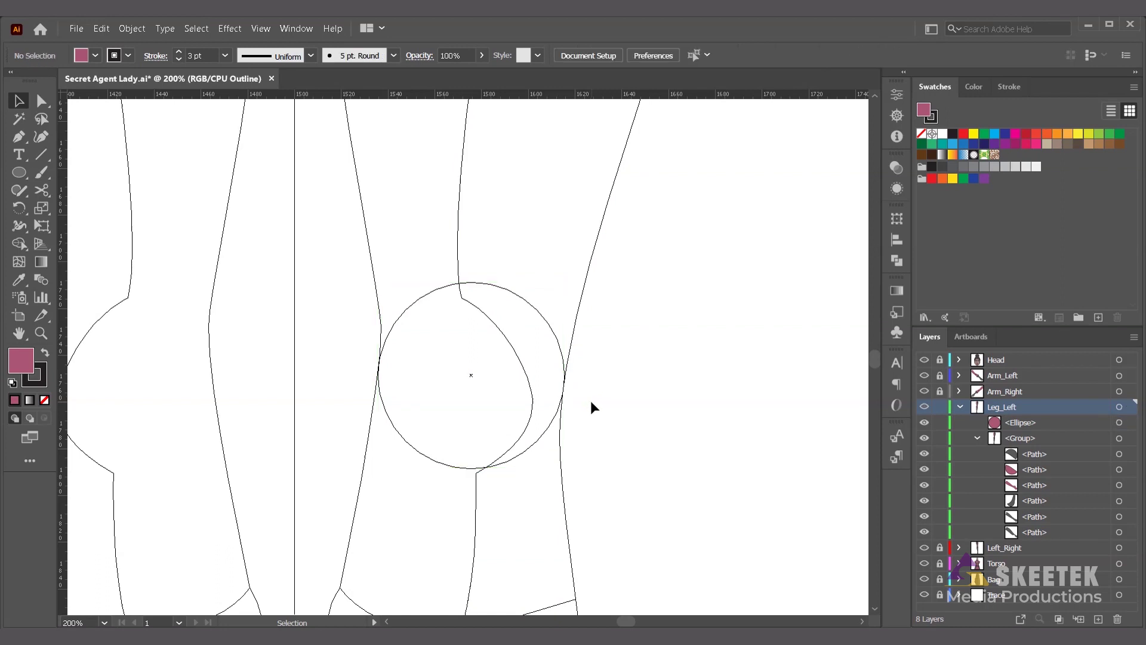
{"action": "key", "text": "ctrl+y"}
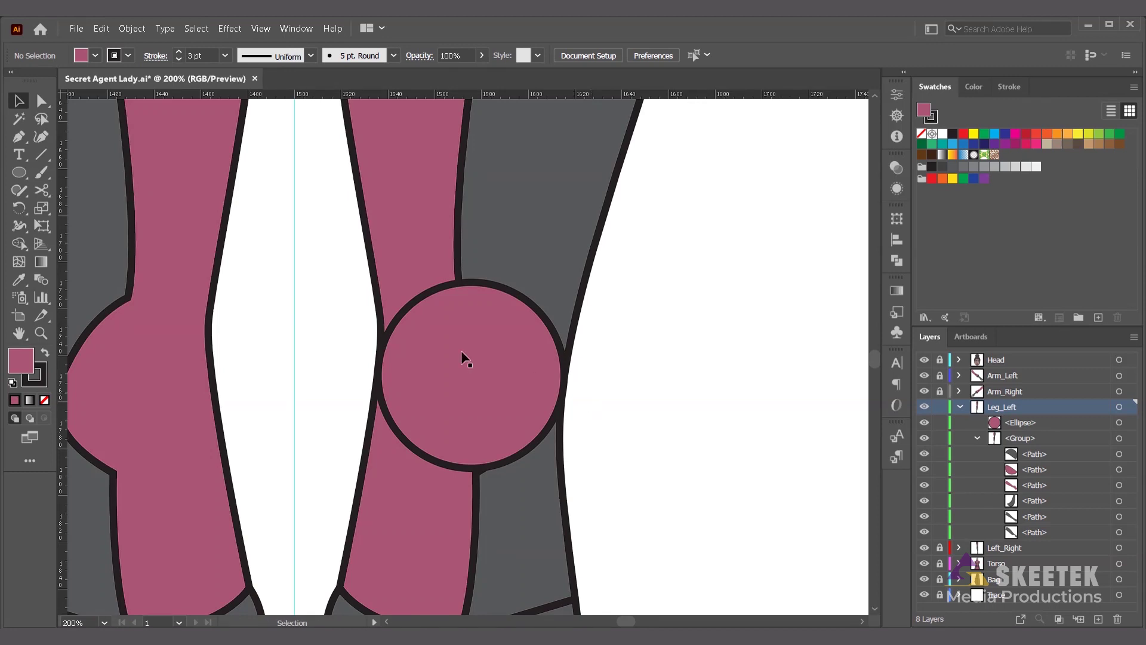
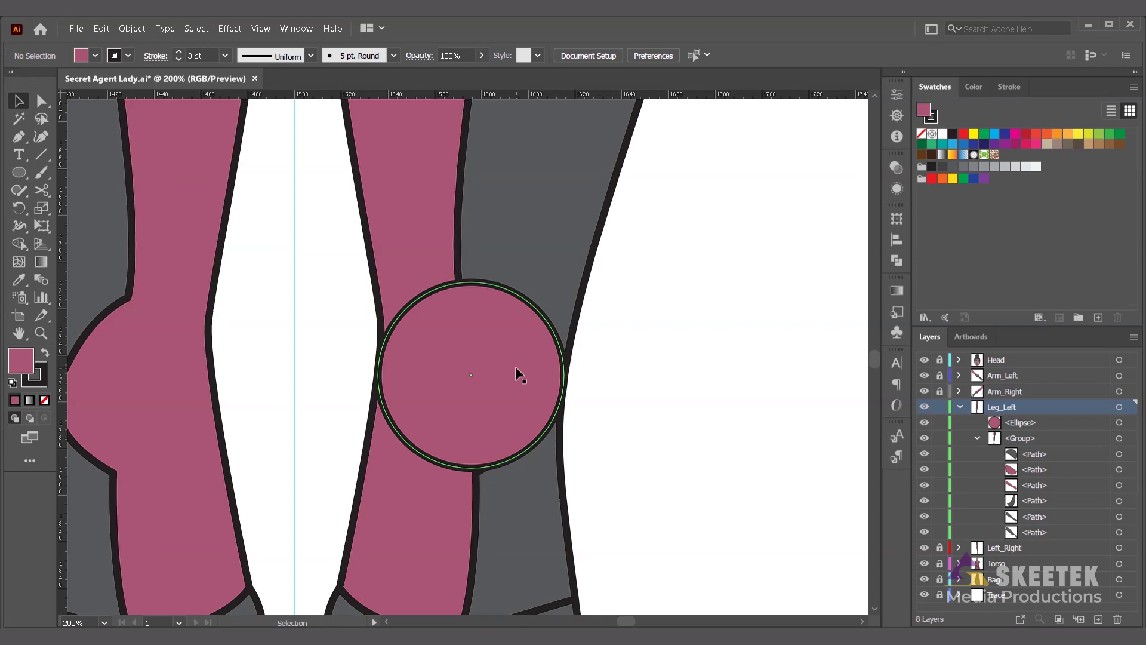
Step: In outline view, draw a curved Pen path down through the knee circle, continuing the seam between the pink and grey leg parts
{"action": "key", "text": "ctrl+y"}
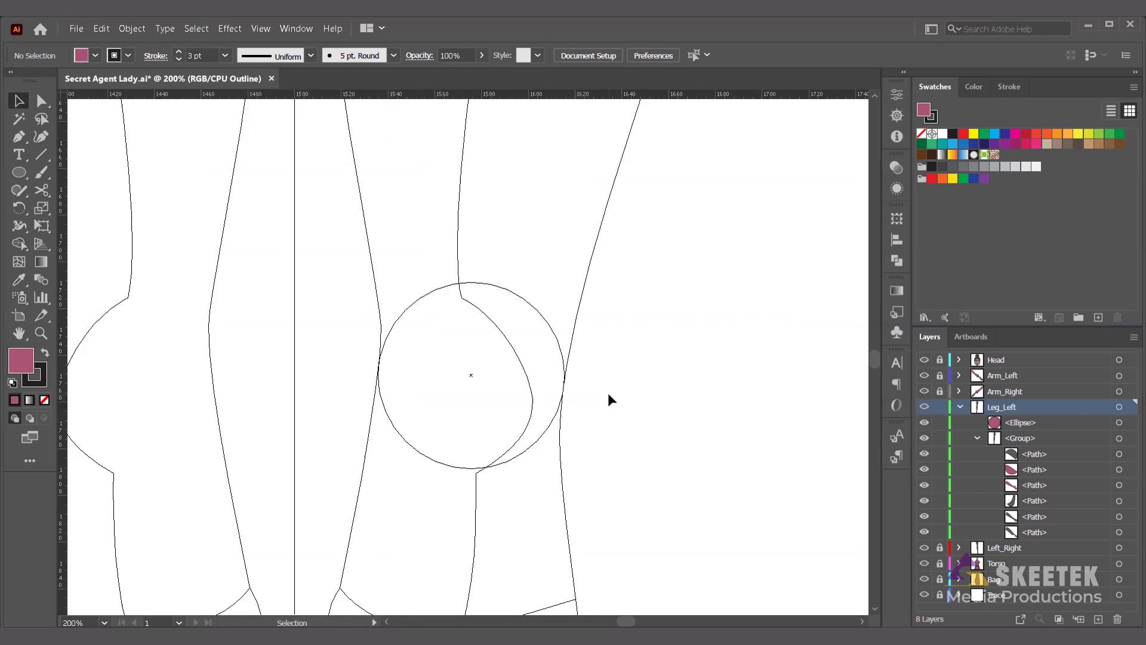
{"action": "key", "text": "y"}
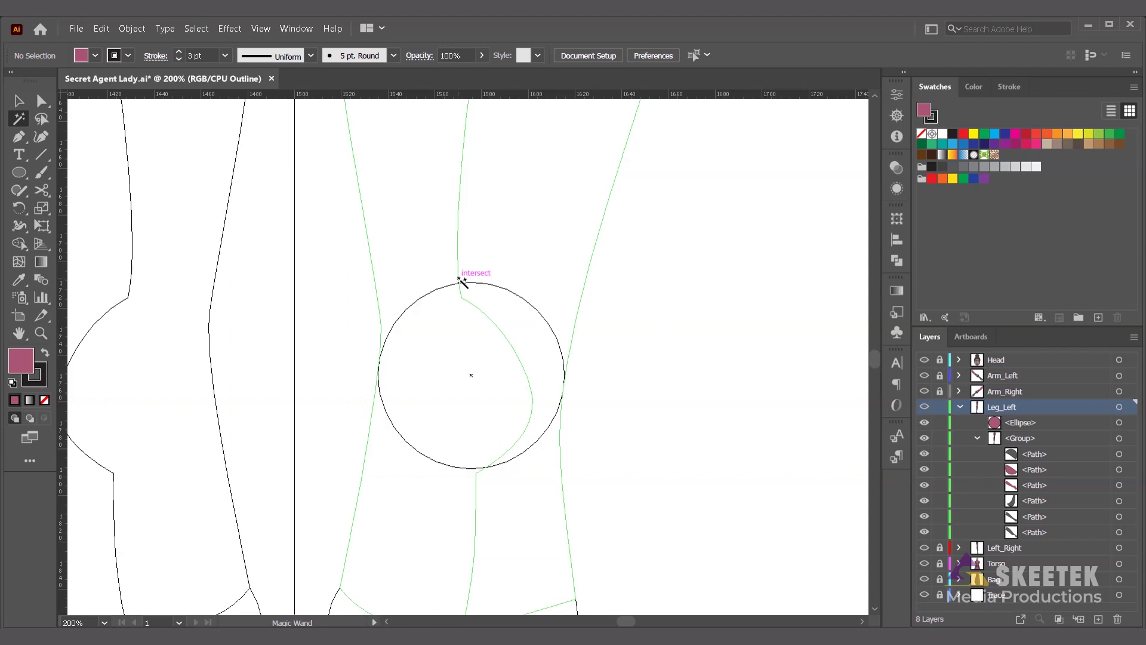
{"action": "key", "text": "p"}
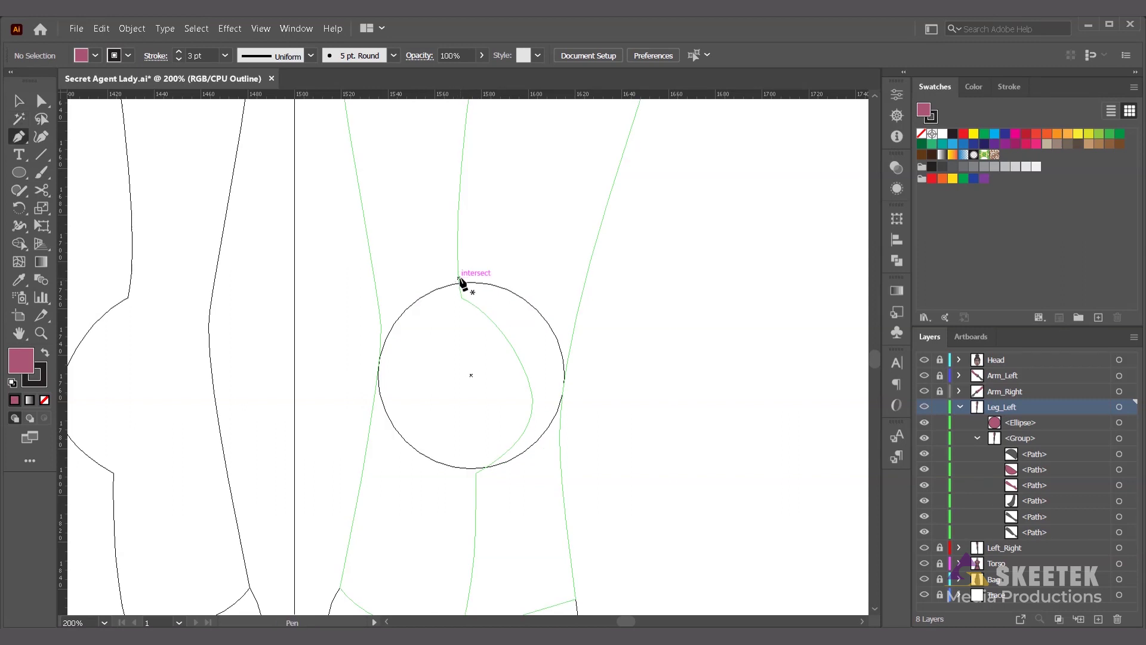
{"action": "left_click_drag", "start_coordinate": [458, 278], "coordinate": [467, 517]}
{"action": "scroll", "coordinate": [473, 383], "scroll_direction": "down", "scroll_amount": 3}
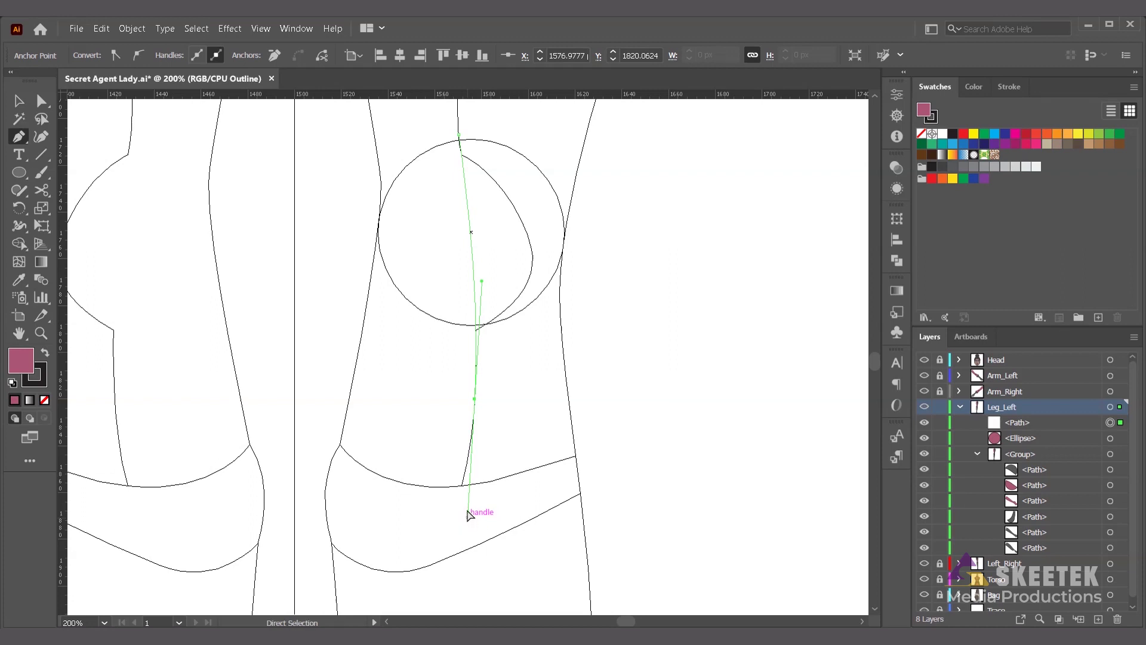
Step: Reshape the lower end of the curved path to follow the shin seam just below the knee circle, and return to preview
{"action": "key", "text": "Escape"}
{"action": "left_click", "coordinate": [477, 391], "text": "ctrl"}
{"action": "left_click_drag", "start_coordinate": [469, 421], "coordinate": [9, 107]}
{"action": "left_click", "coordinate": [9, 108]}
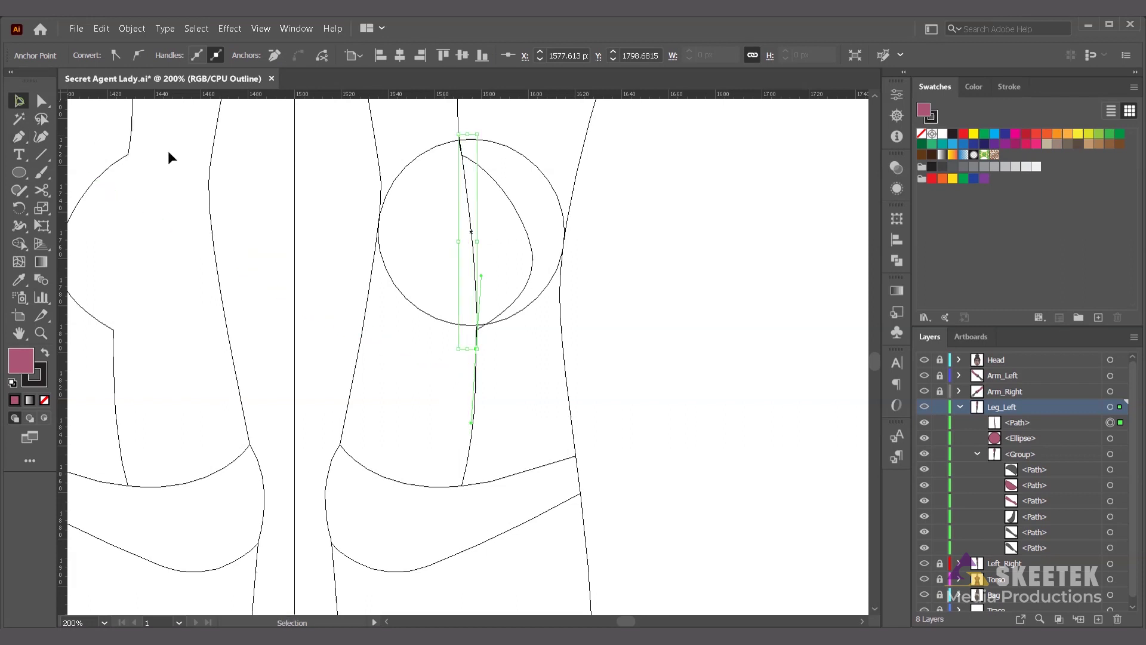
{"action": "left_click", "coordinate": [578, 287]}
{"action": "key", "text": "ctrl+y"}
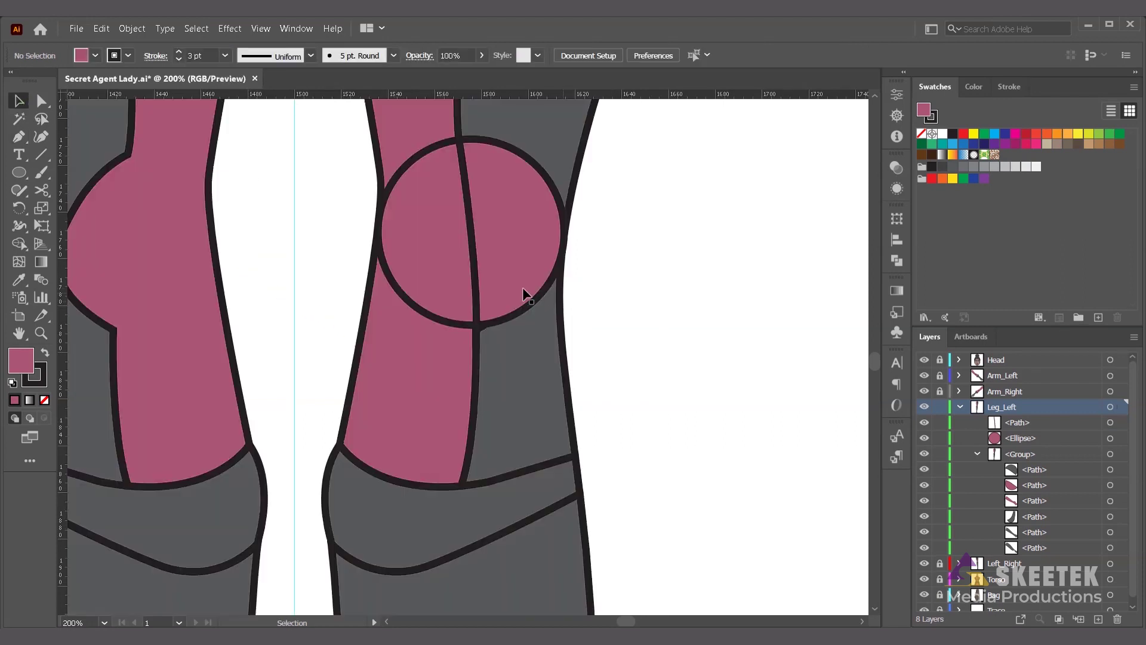
Step: Set the curved path's fill to none, divide the knee circle along that path with Pathfinder Divide and ungroup the halves
{"action": "left_click", "coordinate": [470, 241]}
{"action": "left_click", "coordinate": [517, 242], "text": "shift"}
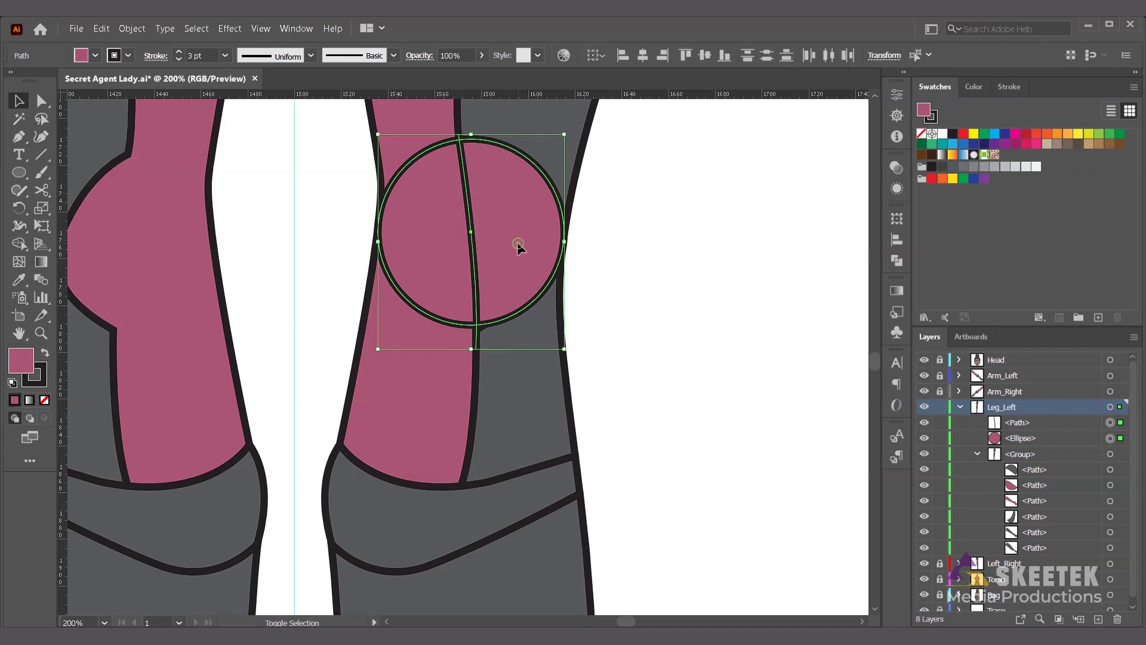
{"action": "left_click", "coordinate": [897, 260]}
{"action": "left_click", "coordinate": [525, 251], "text": "shift"}
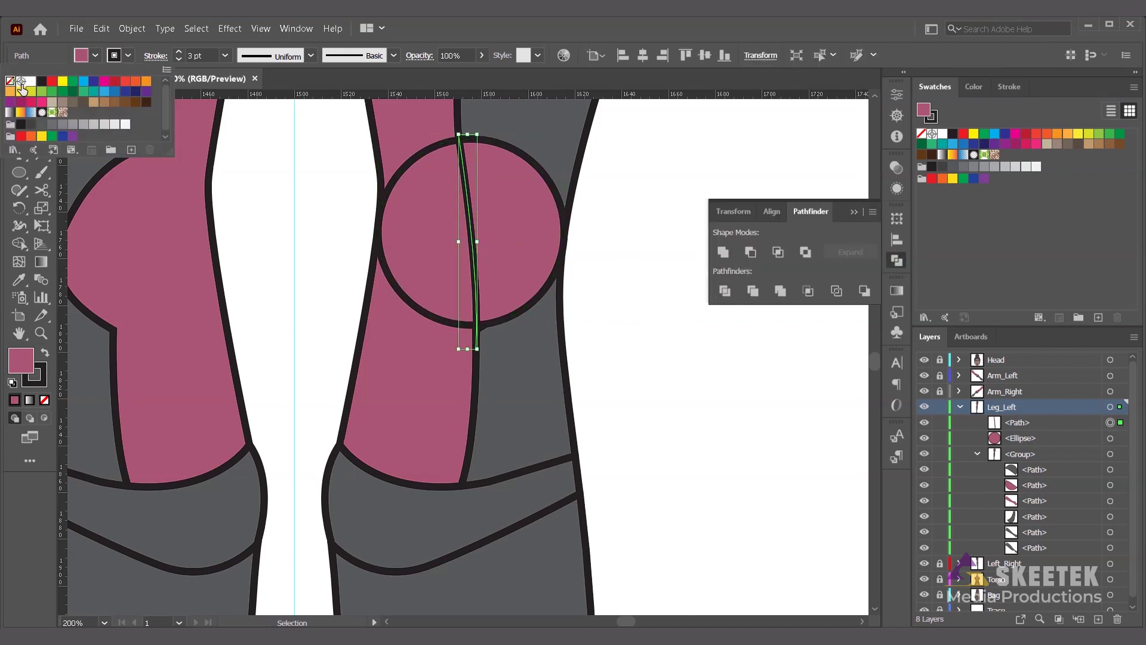
{"action": "left_click", "coordinate": [527, 264], "text": "shift"}
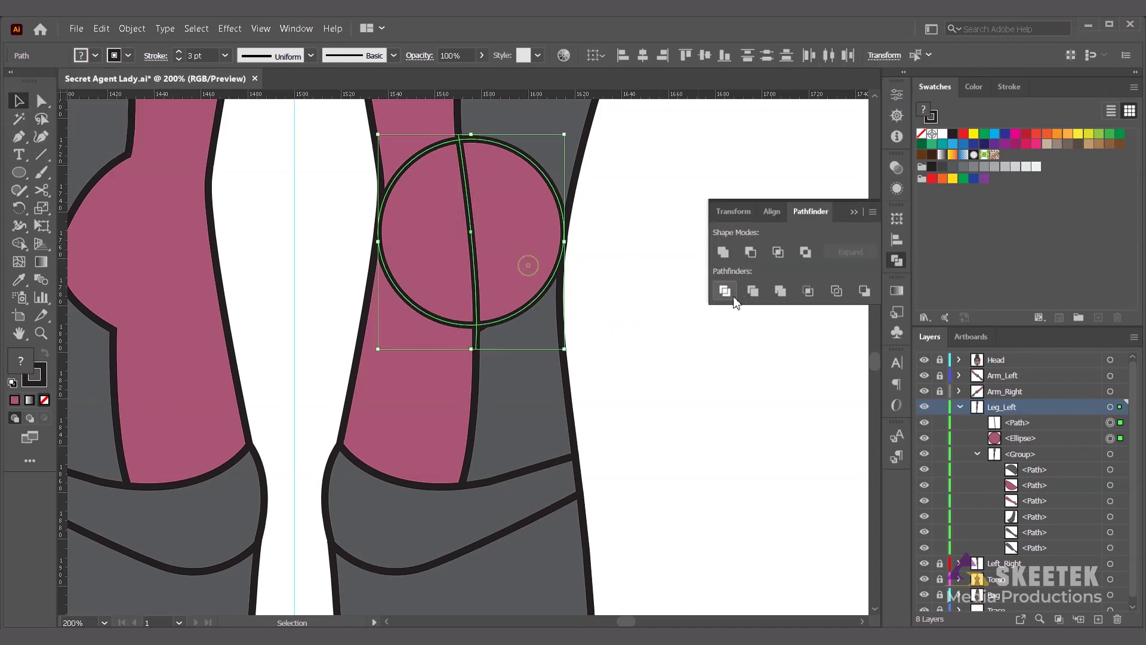
{"action": "left_click", "coordinate": [725, 291]}
{"action": "right_click", "coordinate": [510, 246]}
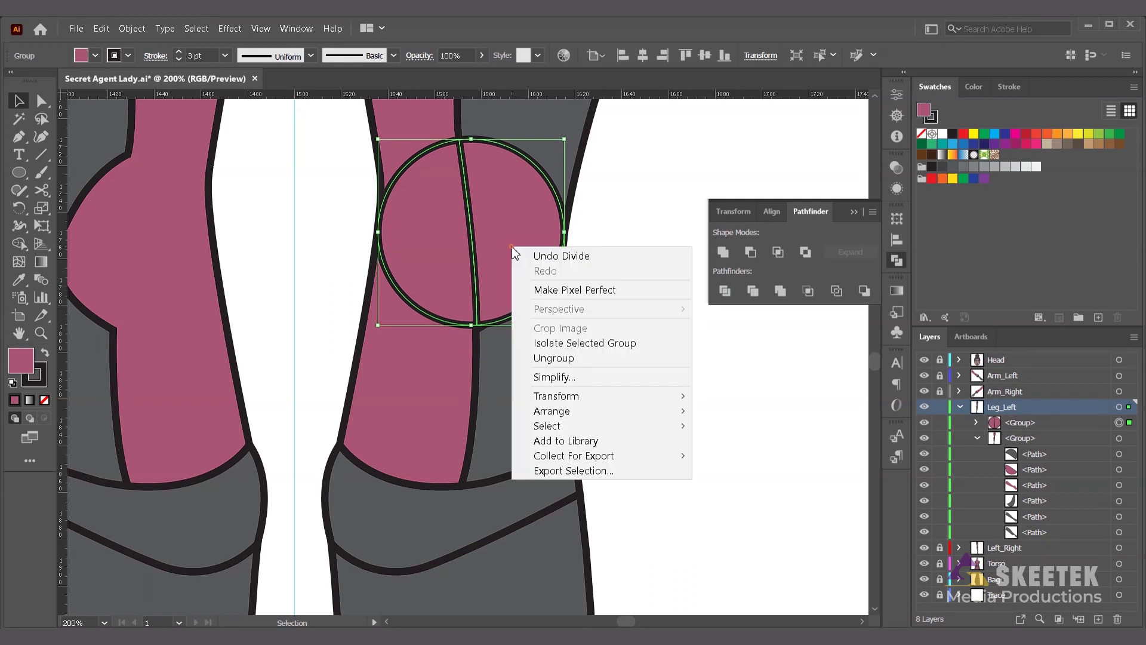
{"action": "left_click", "coordinate": [592, 356]}
{"action": "left_click", "coordinate": [678, 346]}
Step: Recolour the outer half of the knee circle with the dark grey sampled from the leg, and deselect it
{"action": "left_click", "coordinate": [511, 267]}
{"action": "key", "text": "i"}
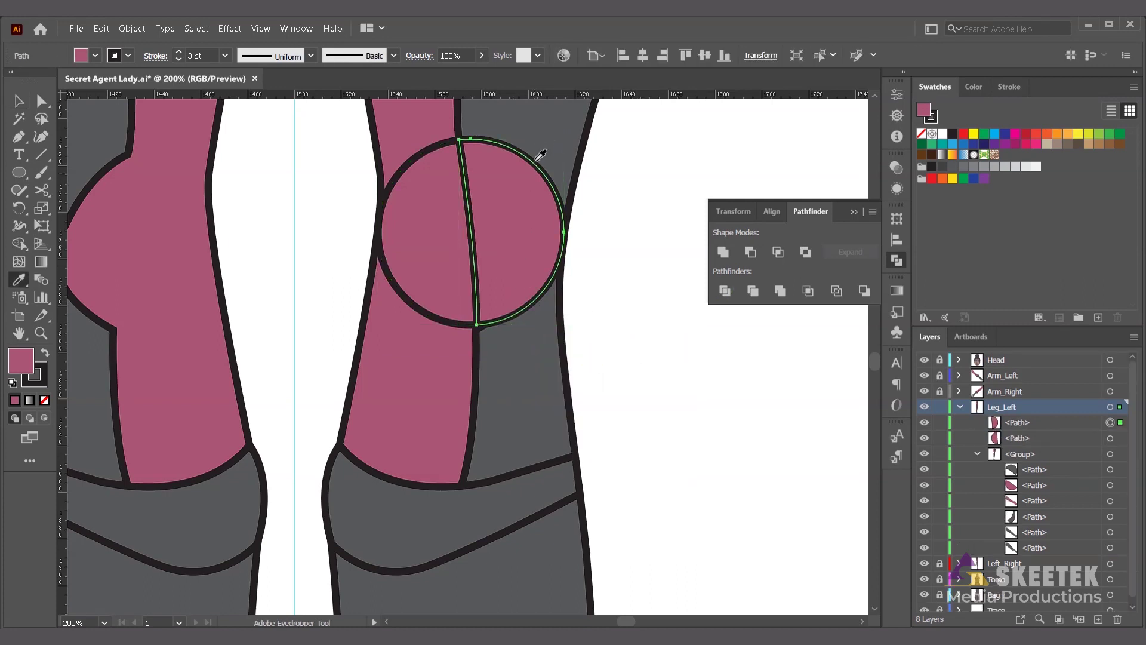
{"action": "left_click", "coordinate": [545, 142]}
{"action": "key", "text": "ctrl+shift+a"}
{"action": "scroll", "coordinate": [620, 322], "scroll_direction": "down", "scroll_amount": 5}
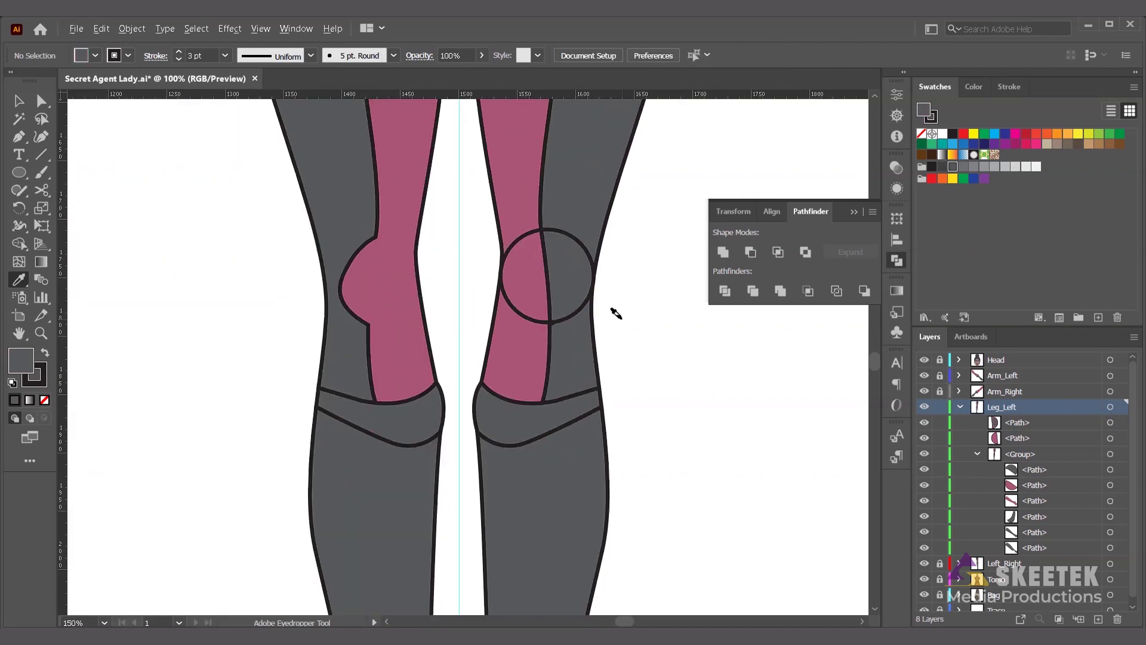
Step: Isolate the left leg group and, in outline view, draw a straight line segment across the middle of the knee circle
{"action": "left_click", "coordinate": [19, 101]}
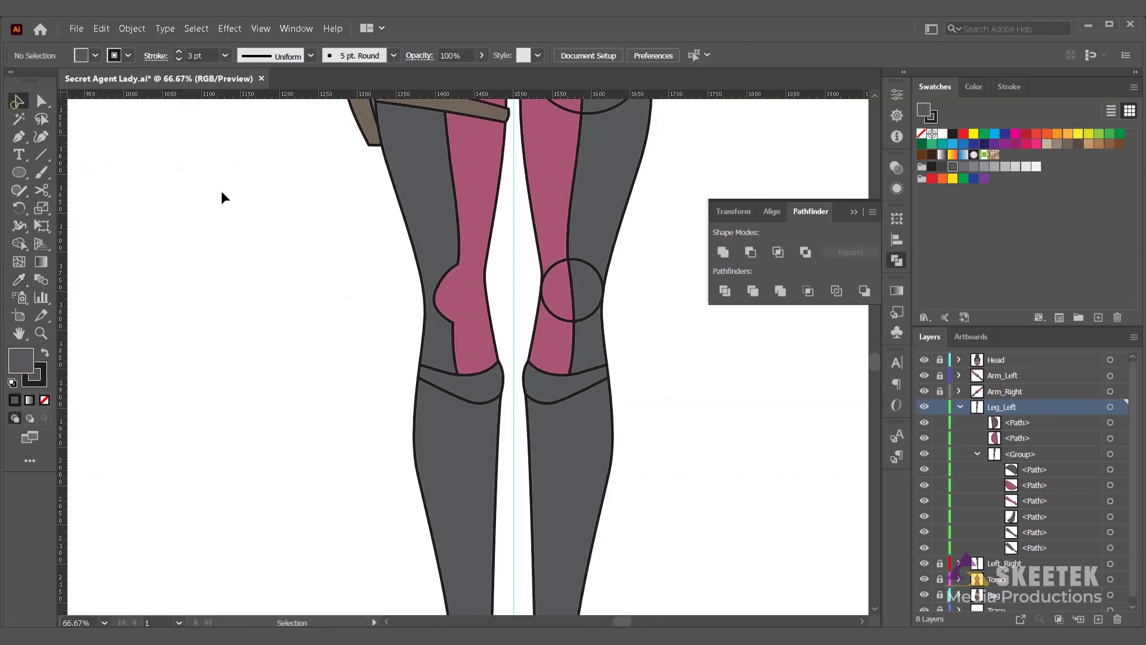
{"action": "left_click", "coordinate": [592, 342]}
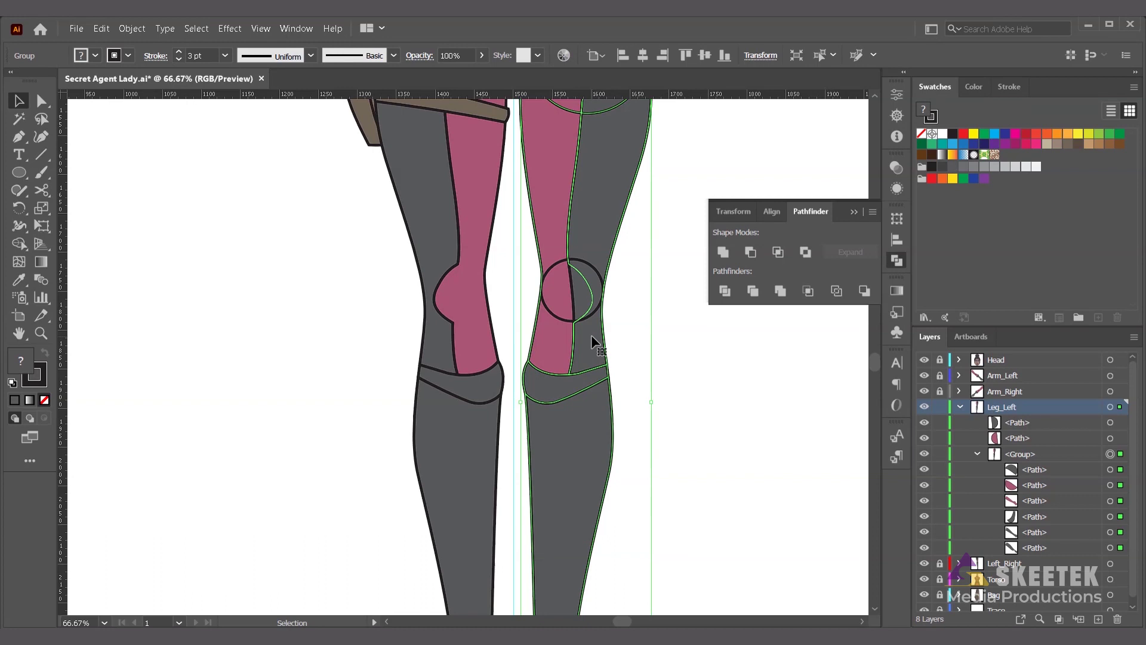
{"action": "double_click", "coordinate": [591, 335]}
{"action": "scroll", "coordinate": [604, 317], "scroll_direction": "up", "scroll_amount": 3}
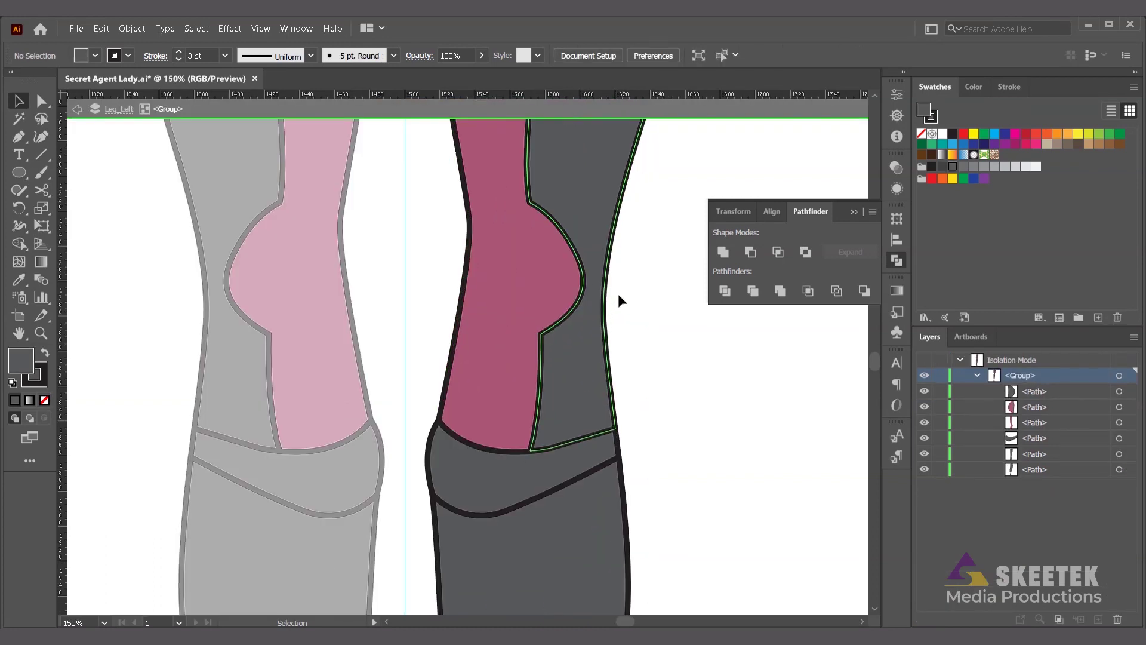
{"action": "key", "text": "a"}
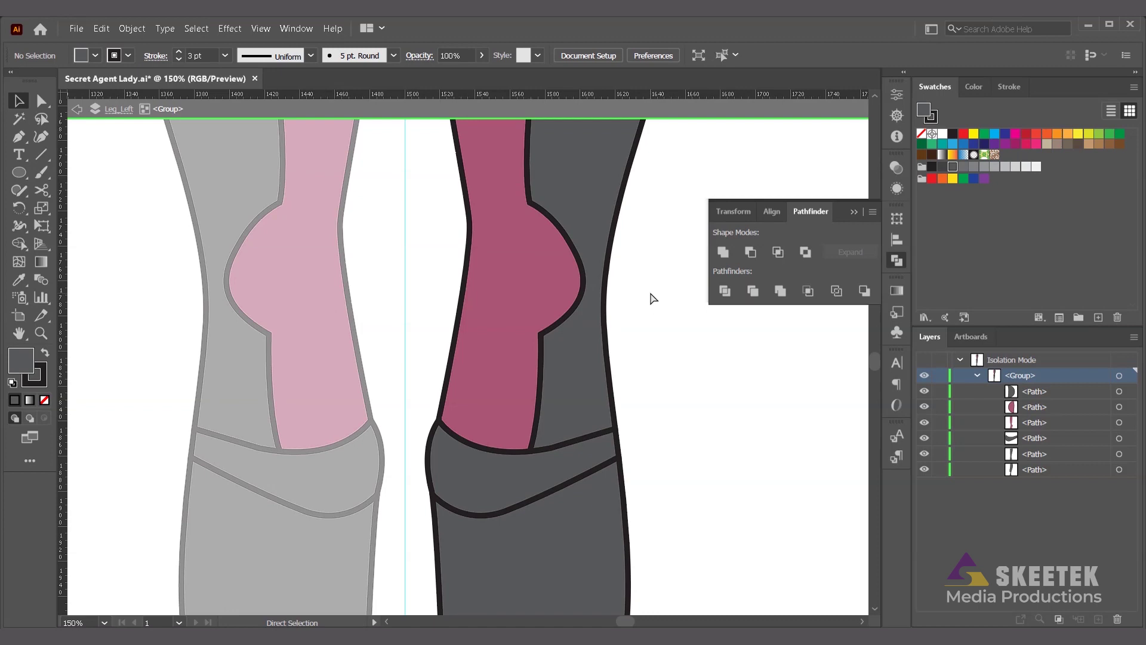
{"action": "key", "text": "ctrl+y"}
{"action": "key", "text": "v"}
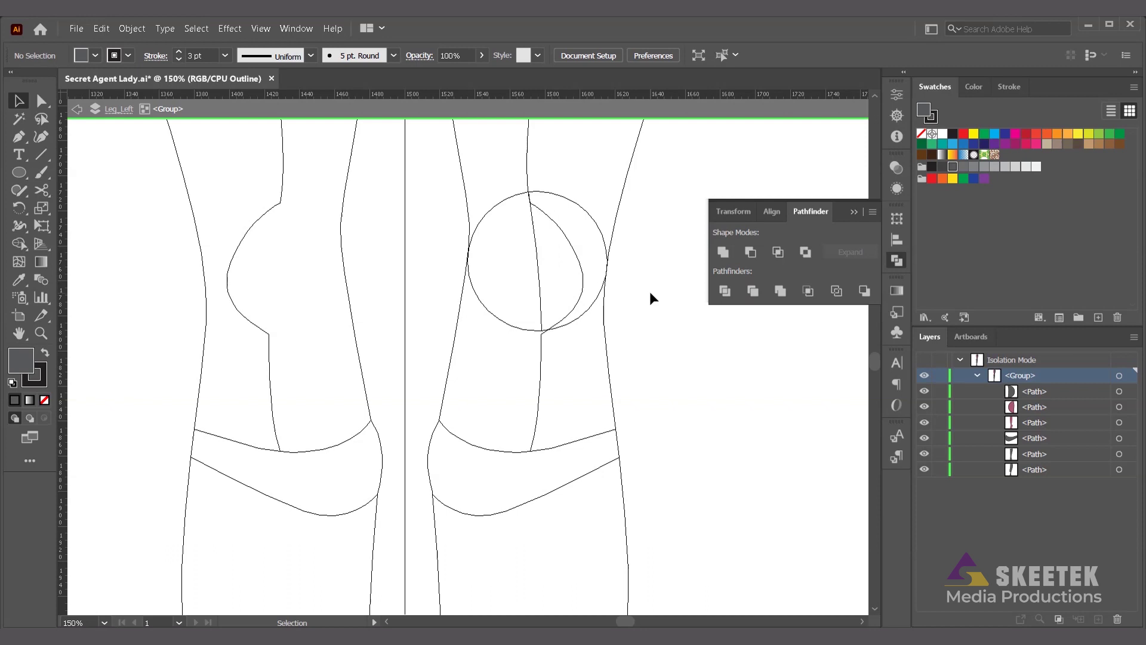
{"action": "key", "text": "backslash"}
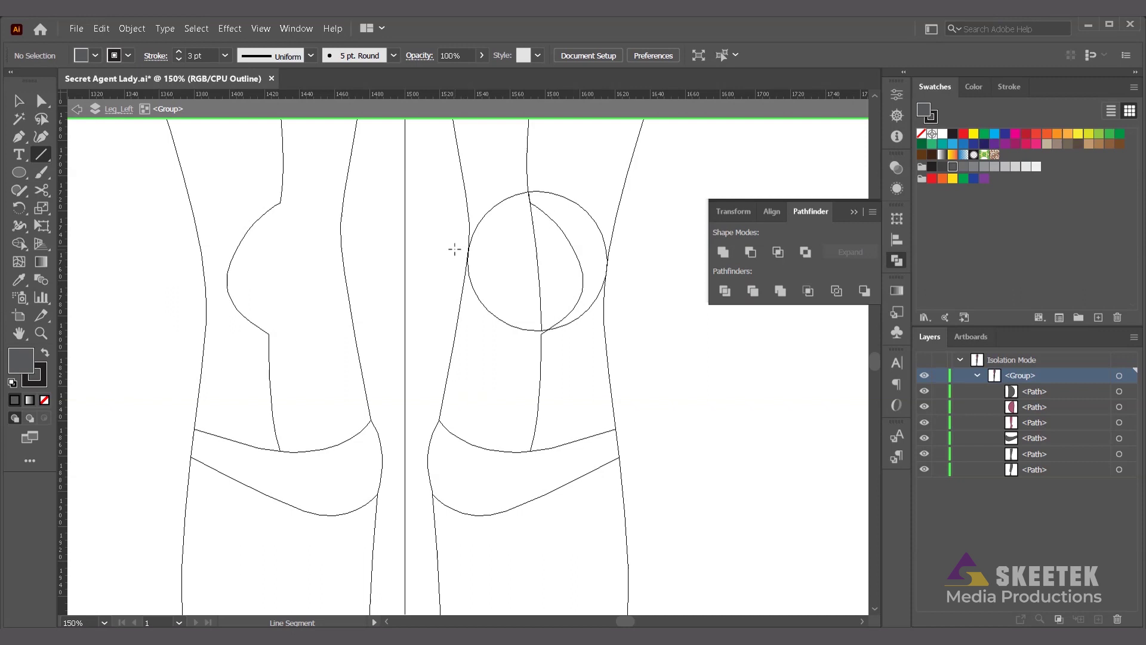
{"action": "left_click_drag", "start_coordinate": [447, 255], "coordinate": [644, 266]}
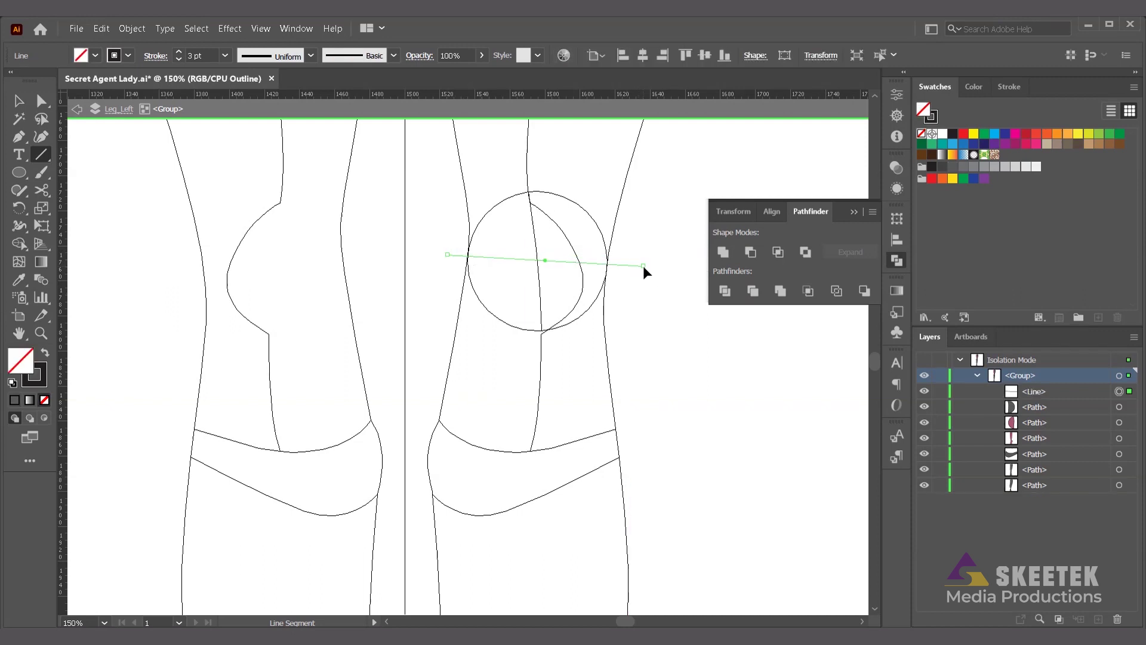
Step: Try dividing the pink and grey leg parts along the knee line with Pathfinder Divide, and ungroup the pieces
{"action": "left_click", "coordinate": [23, 102]}
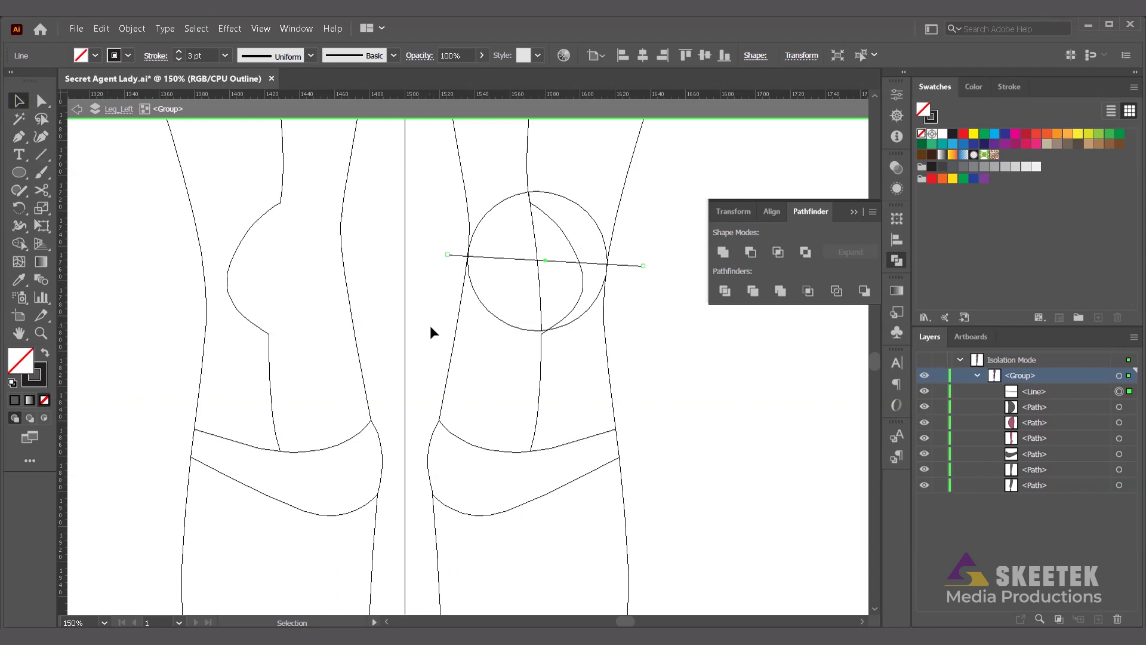
{"action": "left_click_drag", "start_coordinate": [453, 231], "coordinate": [621, 325]}
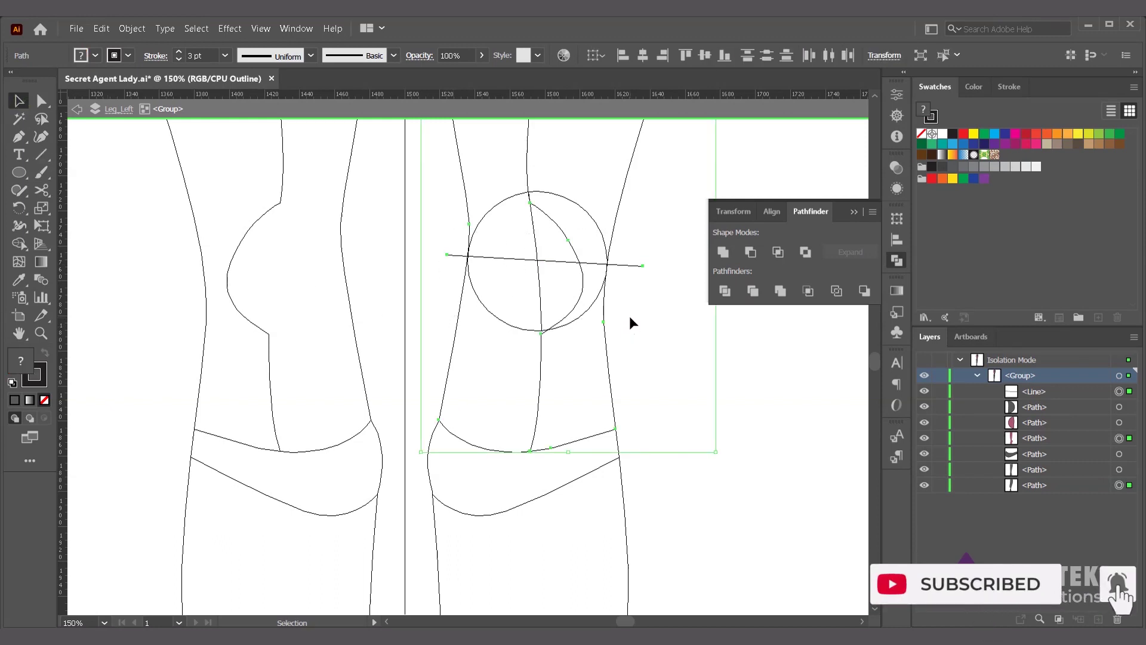
{"action": "left_click", "coordinate": [726, 290]}
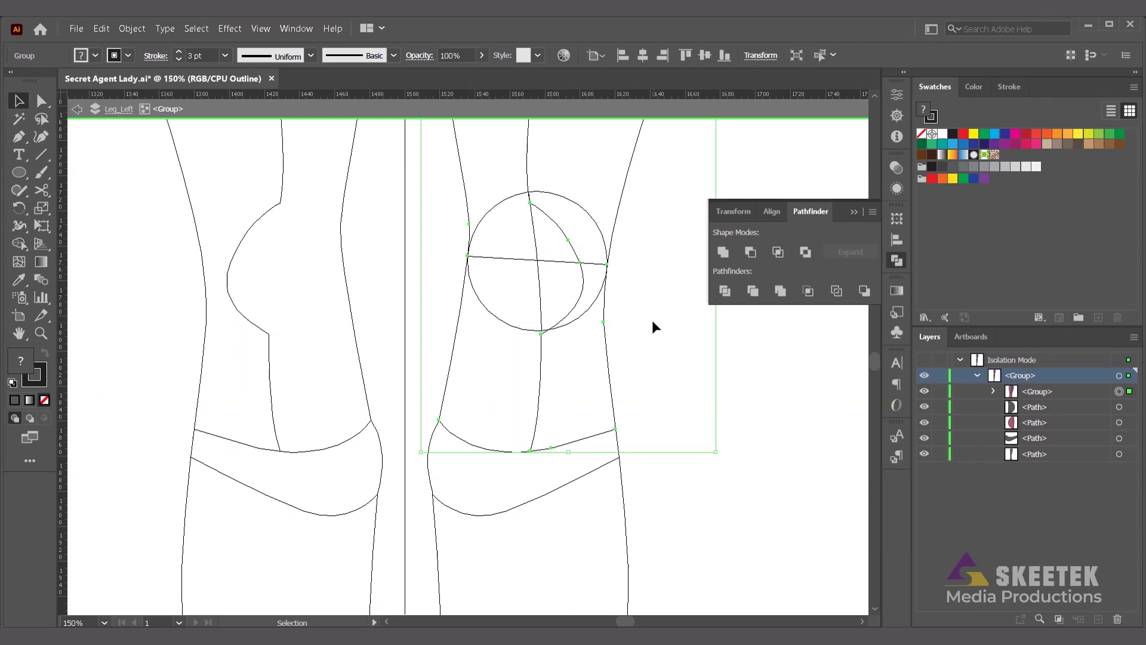
{"action": "key", "text": "ctrl"}
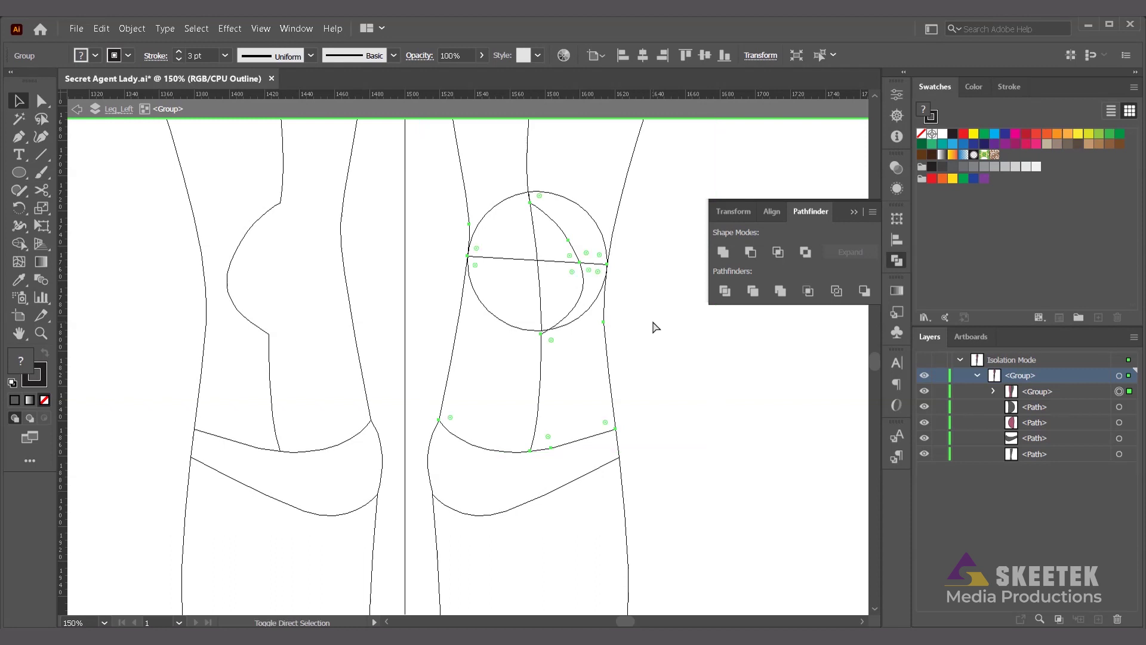
{"action": "right_click", "coordinate": [575, 262]}
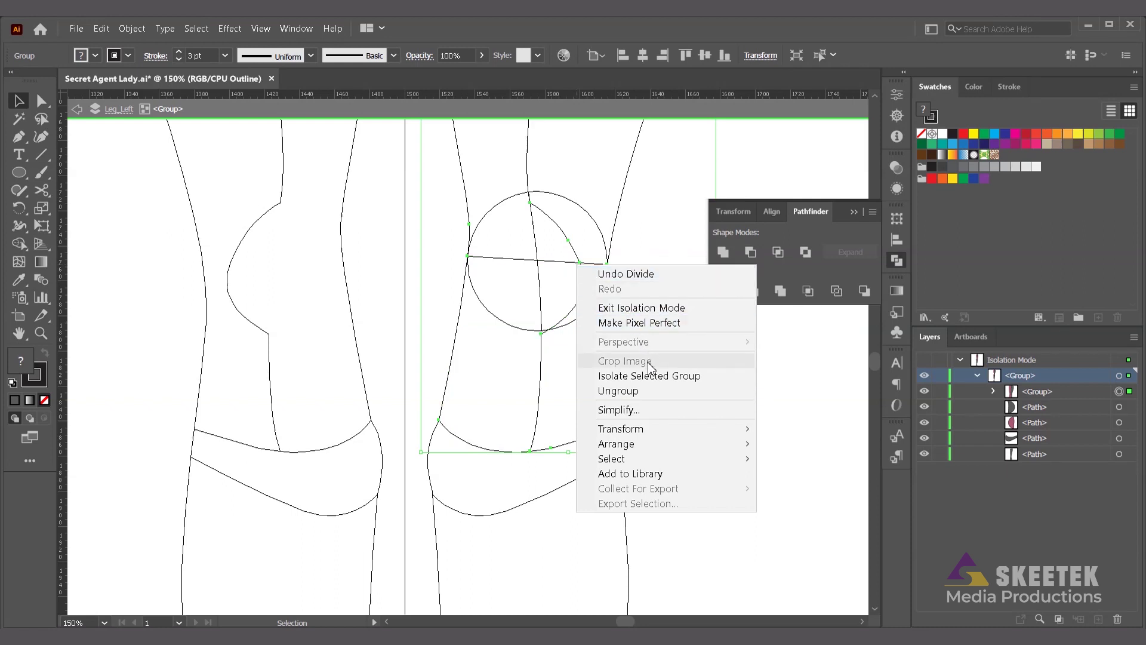
{"action": "left_click", "coordinate": [619, 390]}
{"action": "left_click", "coordinate": [651, 372]}
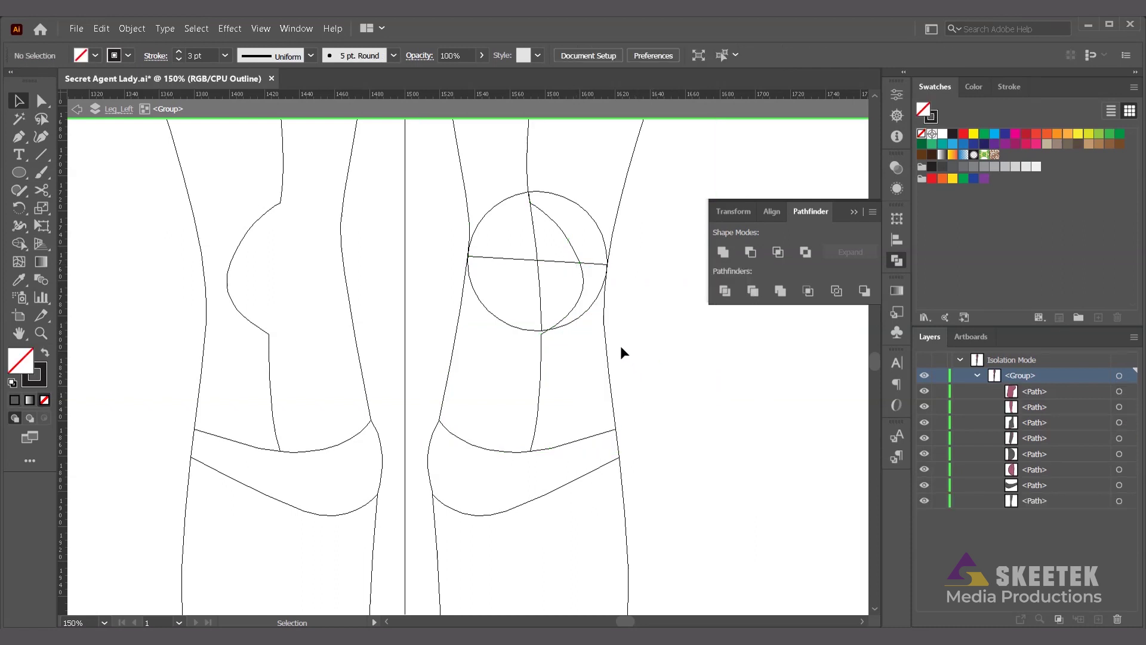
Step: Select the lower pink and grey pieces, and undo the ungrouping and division of the leg parts
{"action": "left_click", "coordinate": [604, 332]}
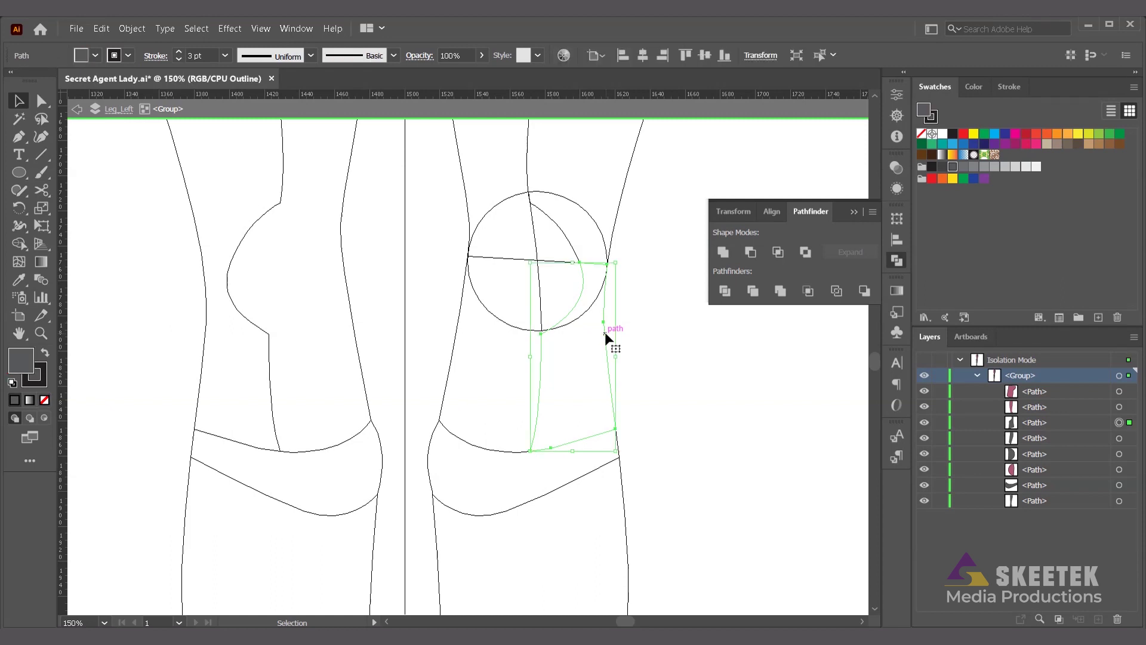
{"action": "left_click", "coordinate": [461, 321], "text": "shift"}
{"action": "key", "text": "ctrl+g"}
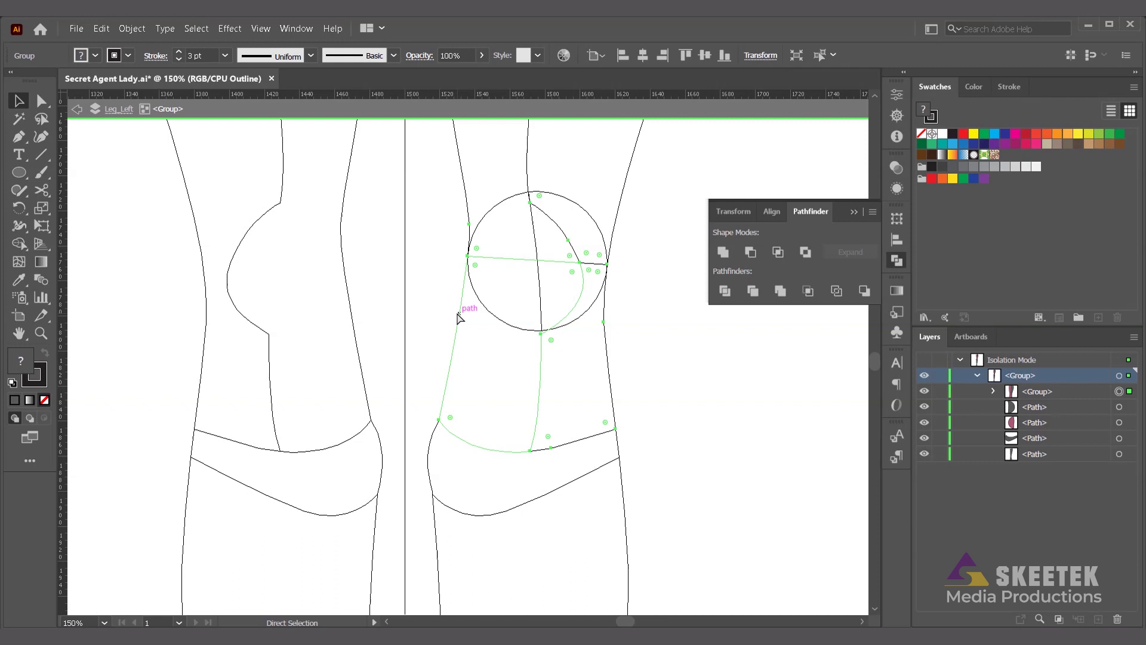
{"action": "key", "text": "ctrl+shift+g"}
{"action": "left_click", "coordinate": [461, 315]}
{"action": "left_click", "coordinate": [653, 327]}
Step: Divide the pink and grey leg parts along the line through the knee, ungroup the pieces and return to preview
{"action": "left_click", "coordinate": [623, 263]}
{"action": "left_click", "coordinate": [606, 329], "text": "shift"}
{"action": "left_click", "coordinate": [459, 313], "text": "shift"}
{"action": "left_click", "coordinate": [725, 291]}
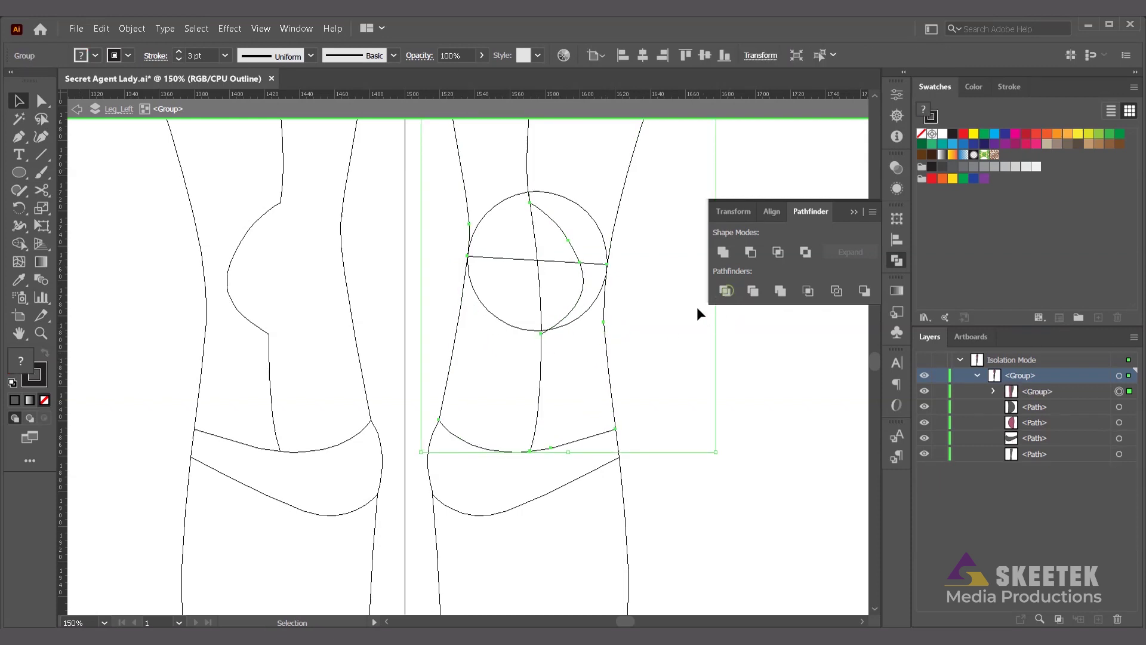
{"action": "key", "text": "ctrl"}
{"action": "right_click", "coordinate": [541, 360]}
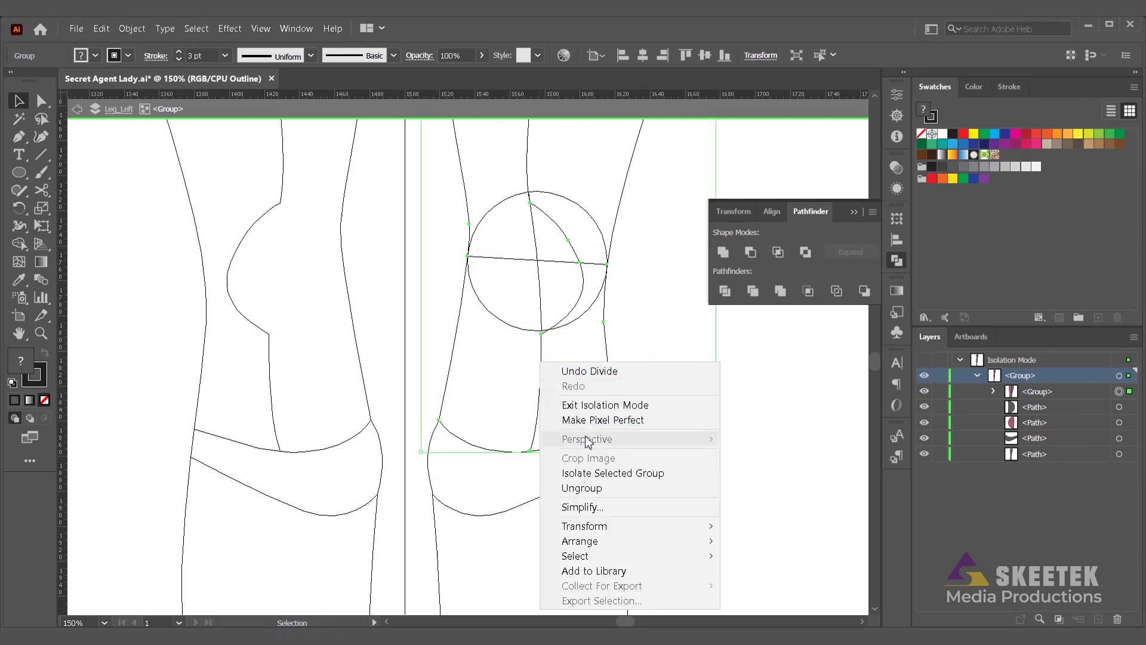
{"action": "left_click", "coordinate": [594, 488]}
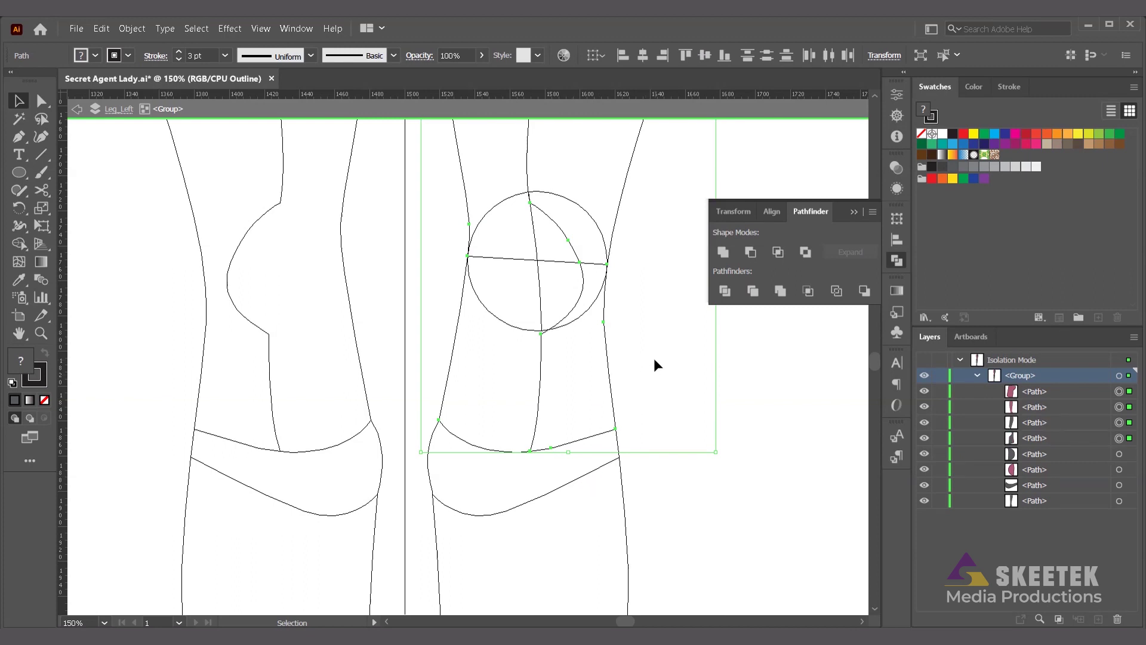
{"action": "left_click", "coordinate": [655, 362]}
{"action": "key", "text": "a"}
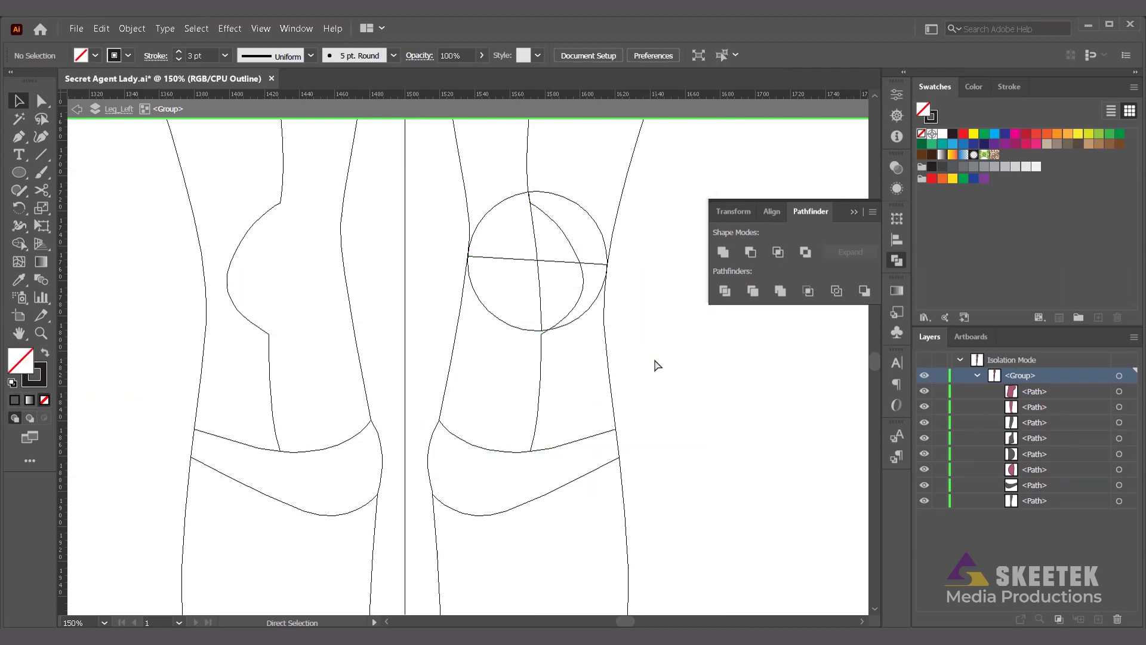
{"action": "key", "text": "ctrl+y"}
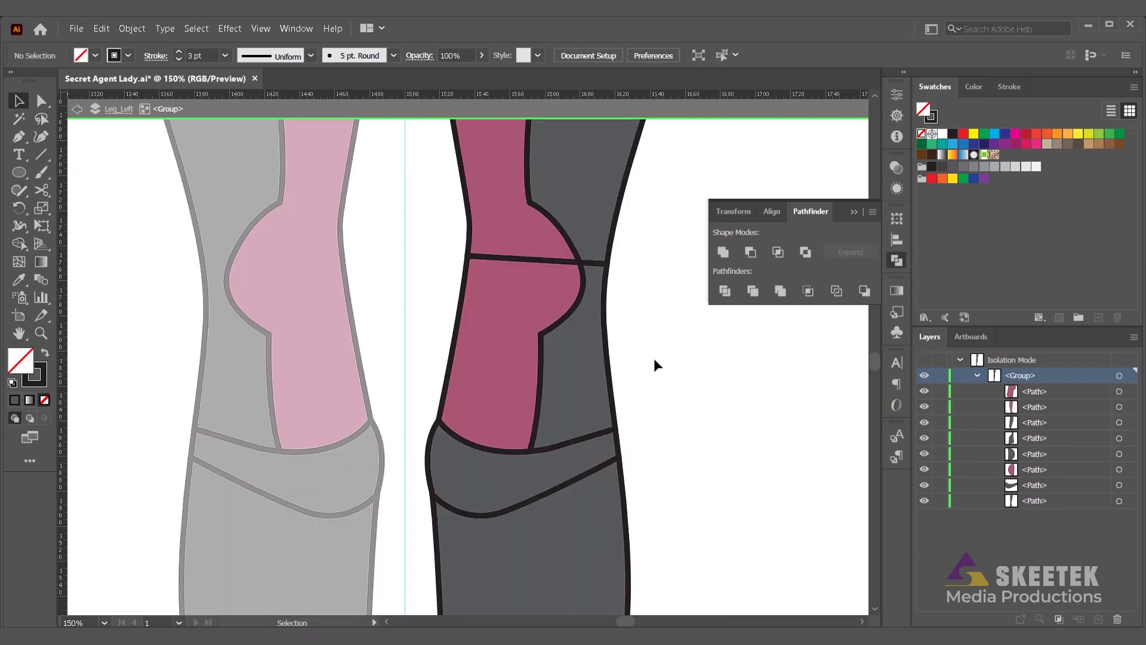
Step: Check the split by selecting the pink and grey pieces below the knee line, deselect them and exit the group's isolation
{"action": "left_click", "coordinate": [603, 328]}
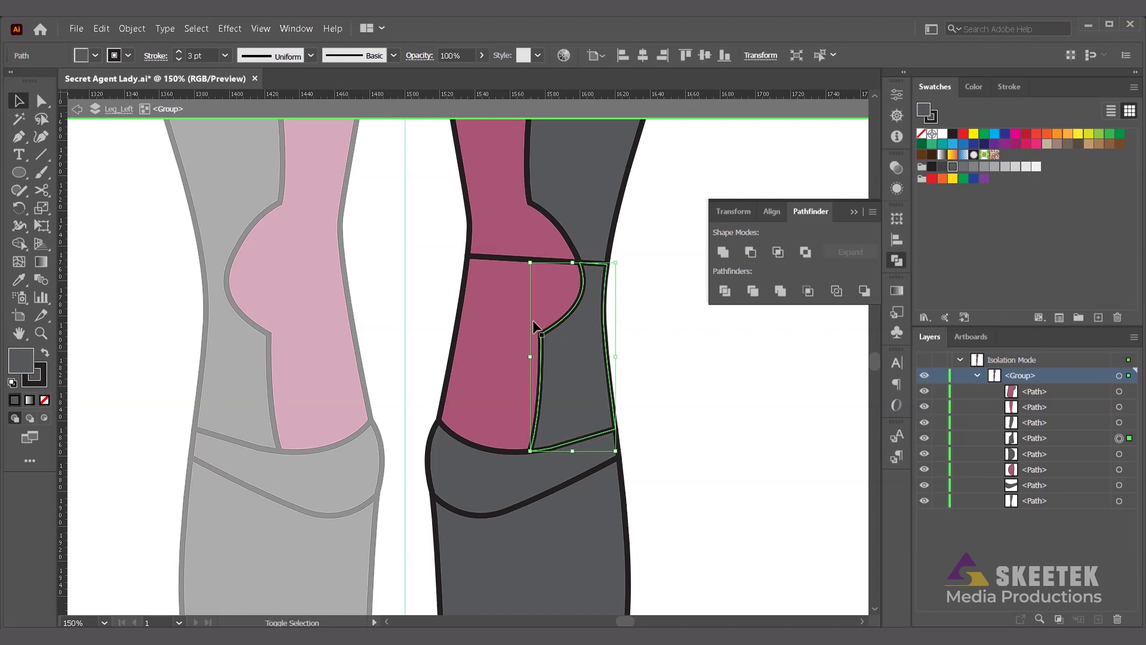
{"action": "left_click", "coordinate": [505, 322], "text": "shift"}
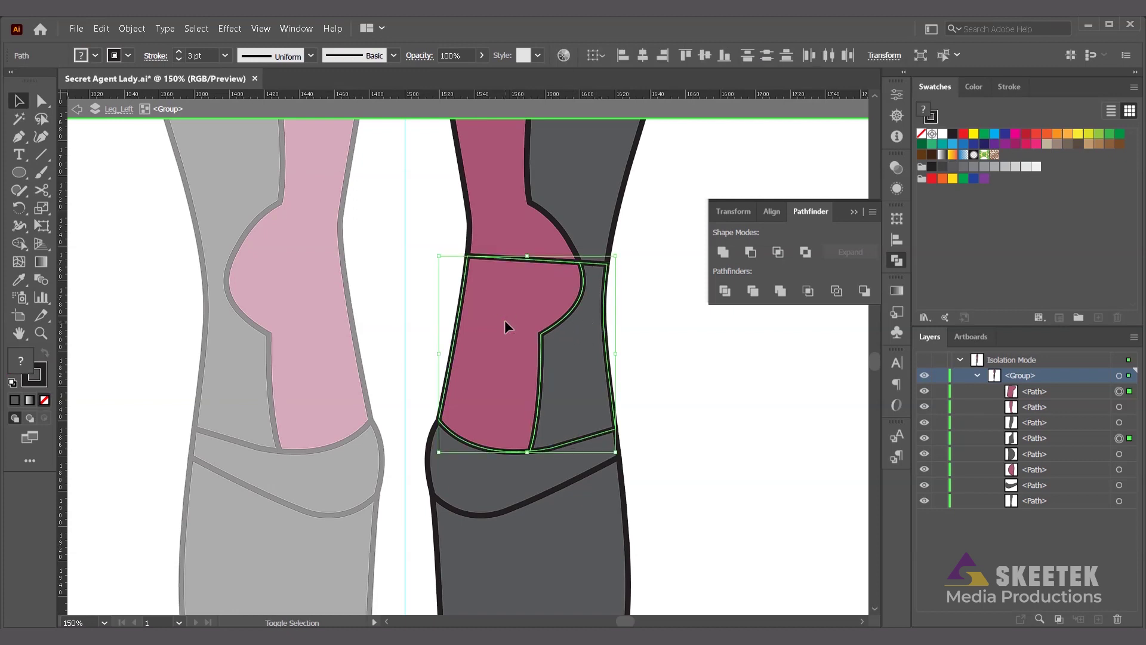
{"action": "key", "text": "ctrl+minus"}
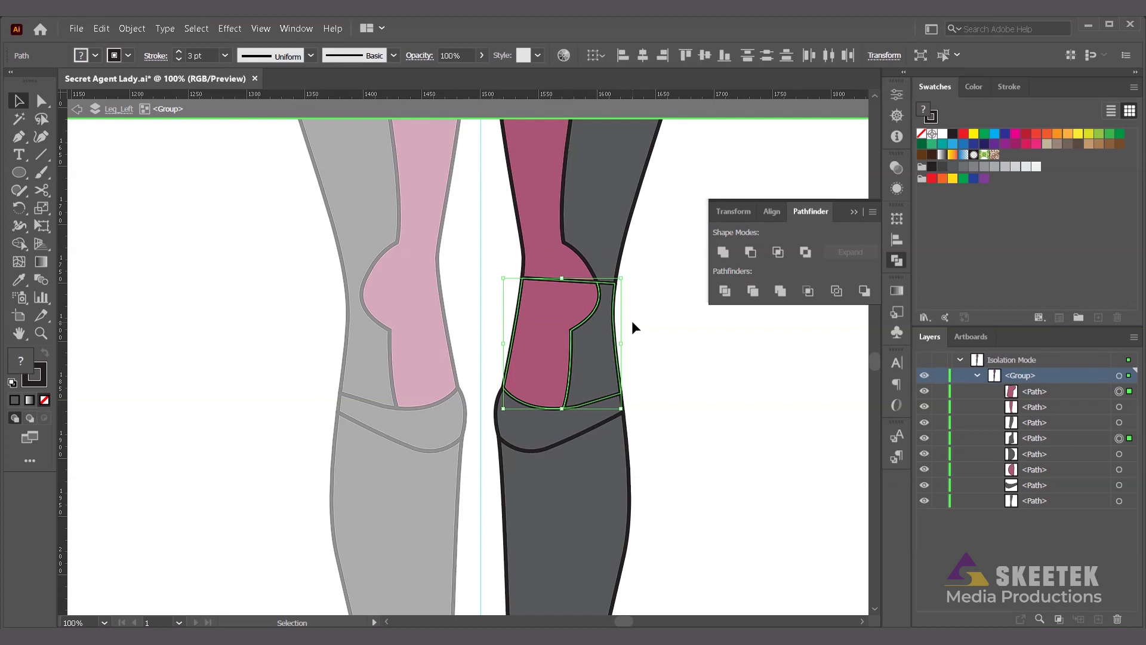
{"action": "scroll", "coordinate": [632, 320], "scroll_direction": "down", "scroll_amount": 3}
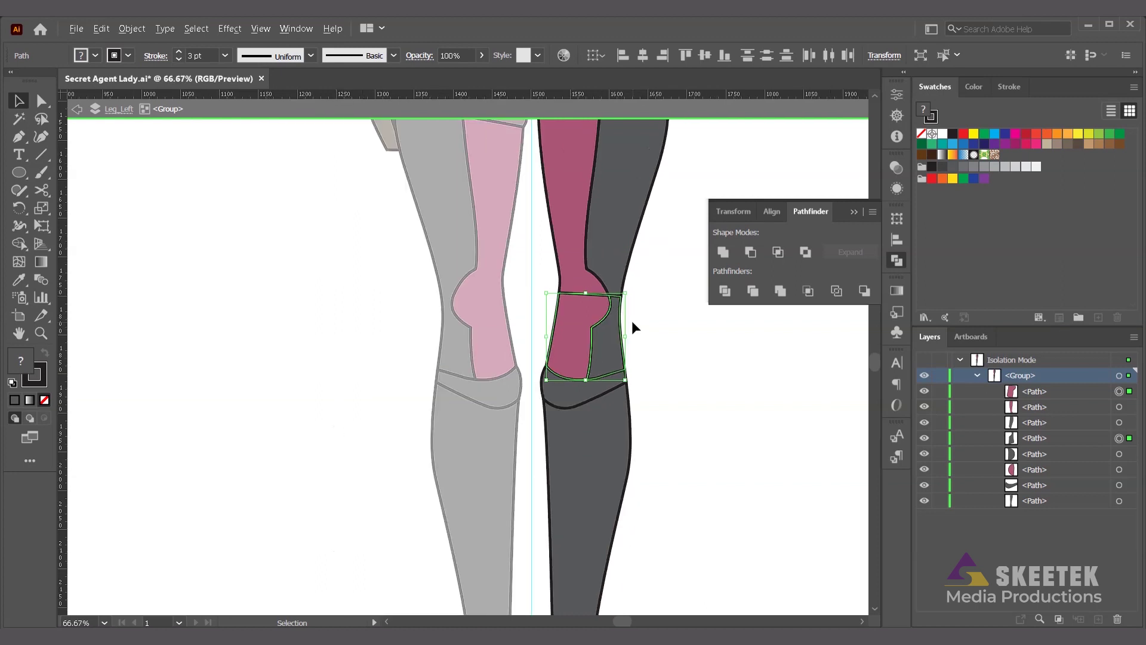
{"action": "scroll", "coordinate": [644, 330], "scroll_direction": "right", "scroll_amount": 3}
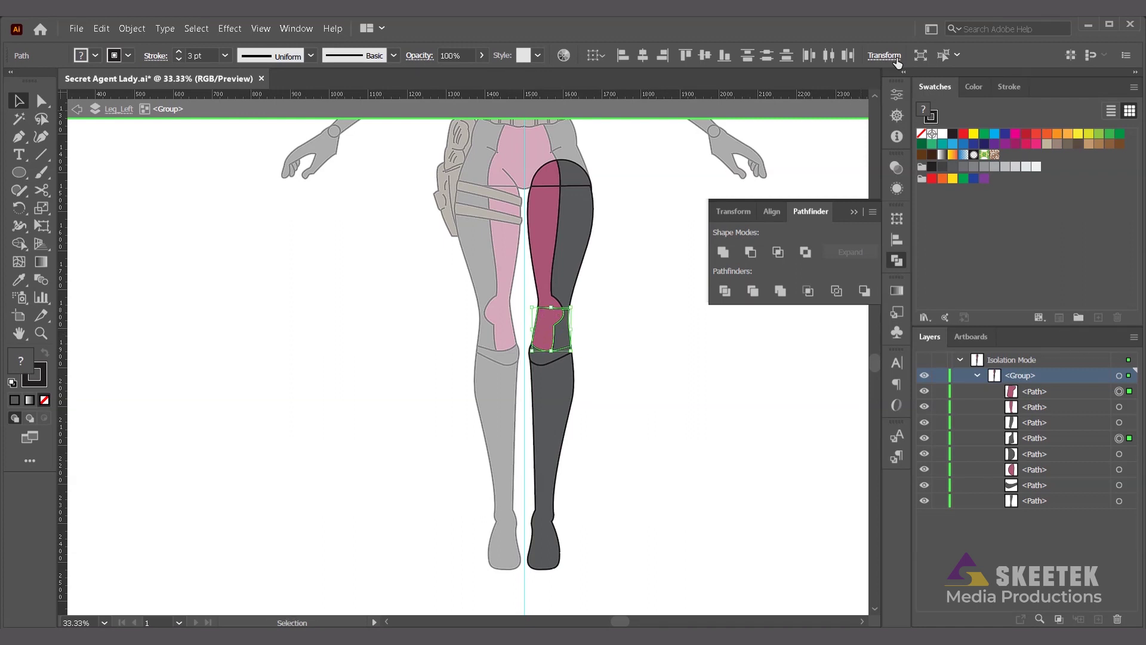
{"action": "left_click", "coordinate": [655, 230]}
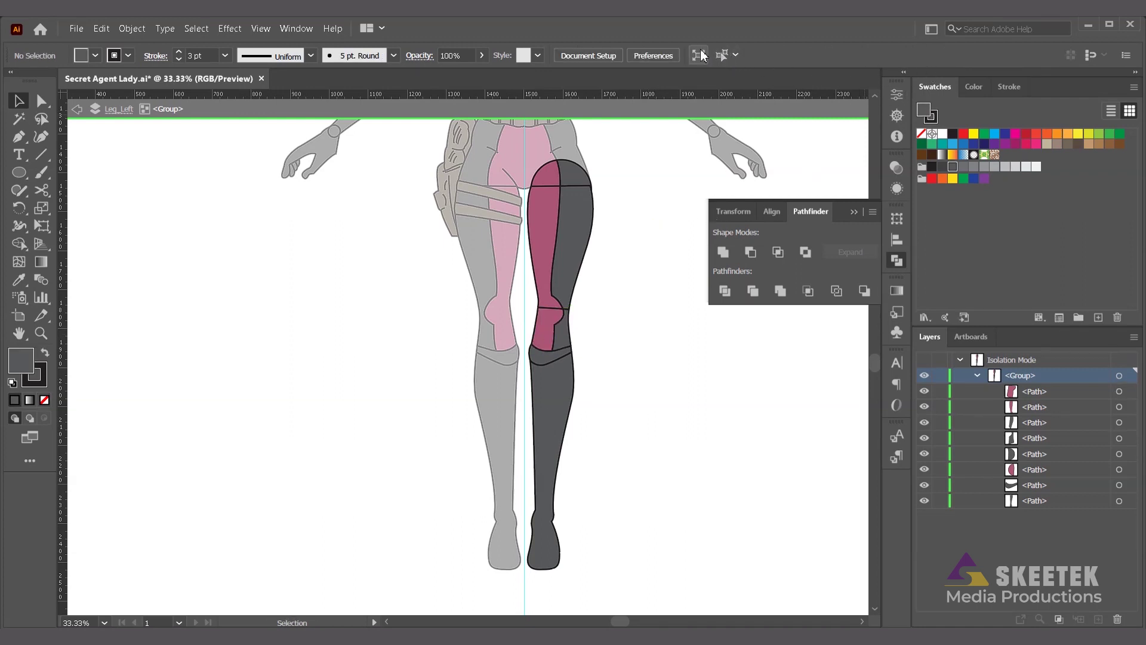
{"action": "double_click", "coordinate": [690, 186]}
Step: Move both knee circle halves into the Leg_Left group above its other paths, and isolate that group
{"action": "left_click", "coordinate": [554, 339]}
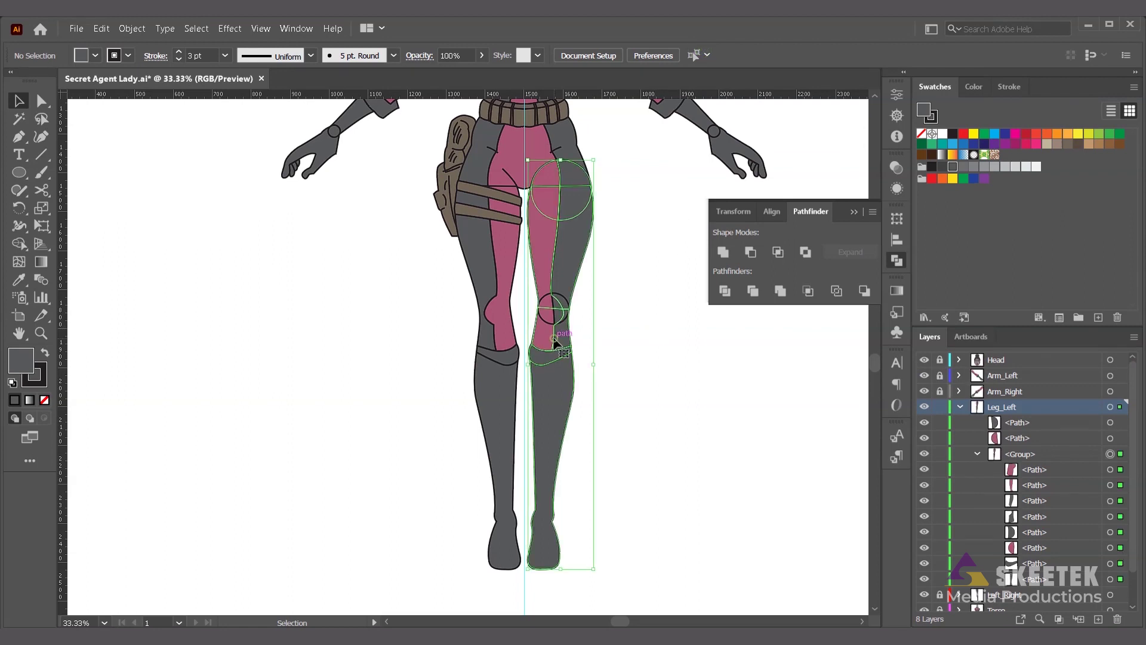
{"action": "left_click", "coordinate": [1038, 423]}
{"action": "left_click", "coordinate": [1037, 438], "text": "shift"}
{"action": "left_click_drag", "start_coordinate": [1037, 442], "coordinate": [1036, 460]}
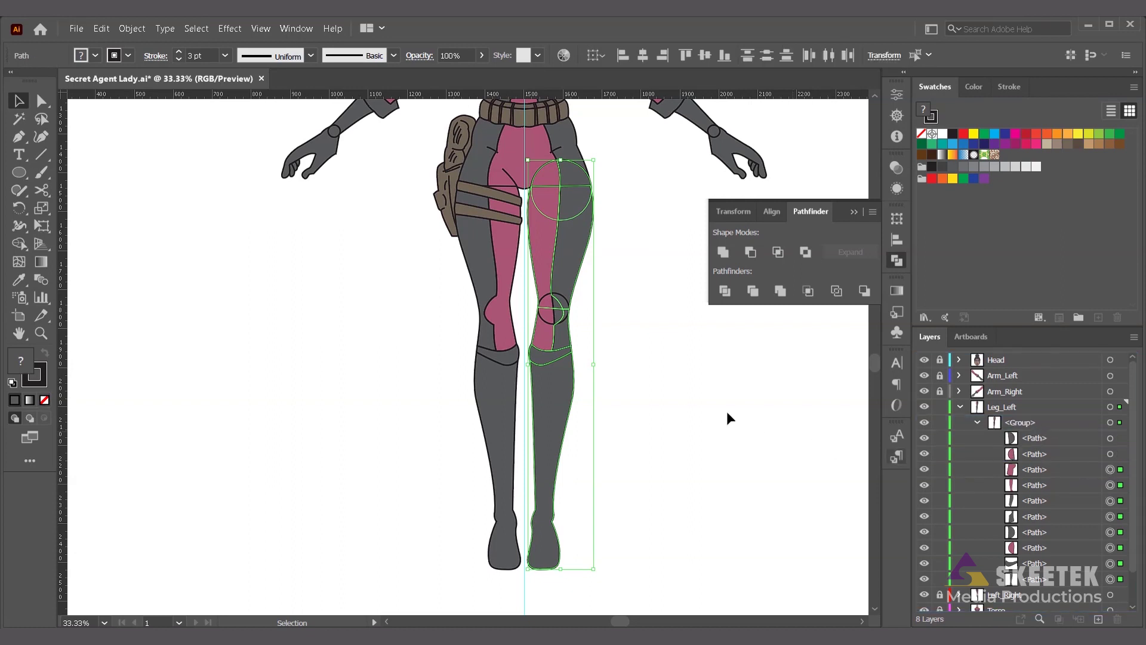
{"action": "double_click", "coordinate": [571, 280]}
{"action": "left_click", "coordinate": [643, 373]}
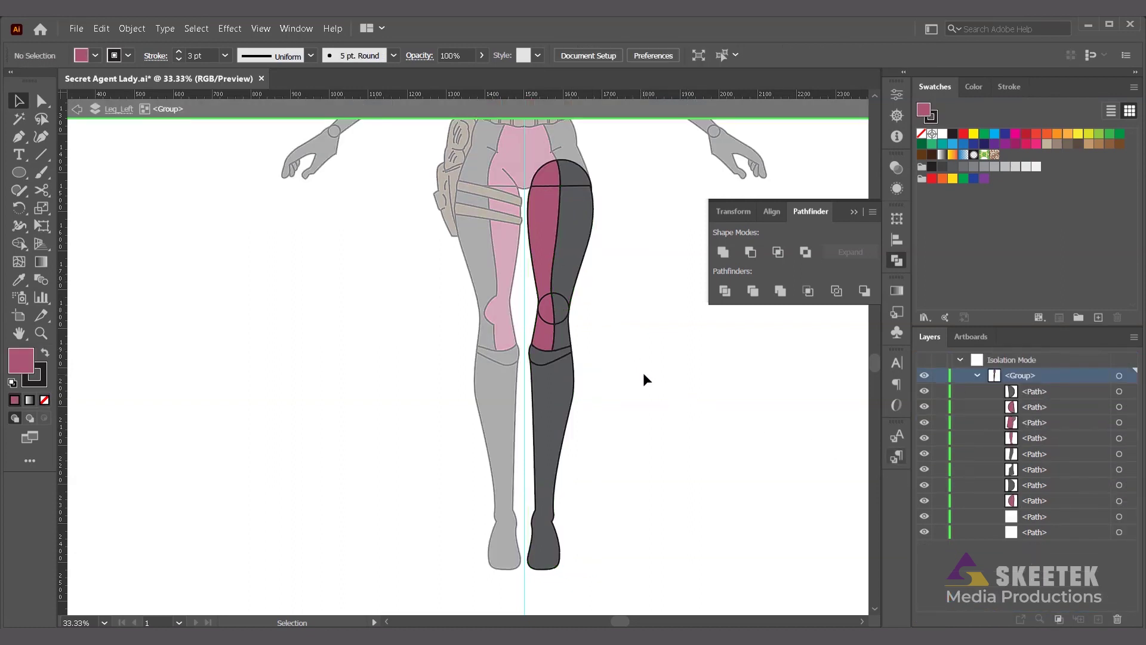
Step: Duplicate both halves of the left leg's knee circle in place and deselect them
{"action": "scroll", "coordinate": [645, 379], "scroll_direction": "down", "scroll_amount": 1}
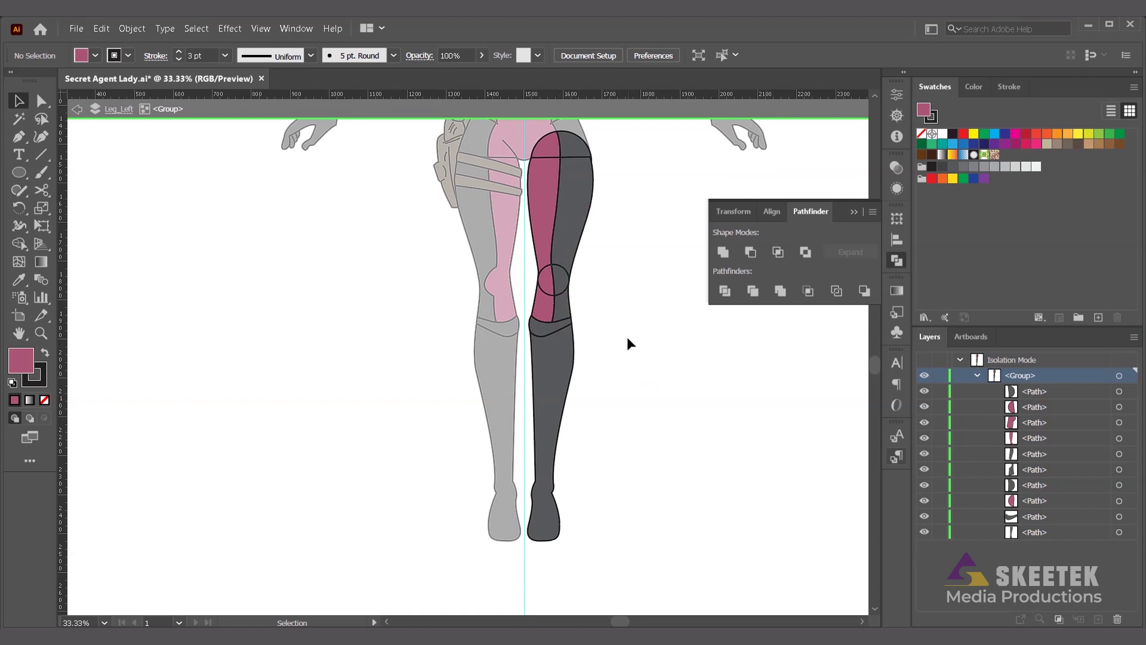
{"action": "left_click", "coordinate": [562, 288]}
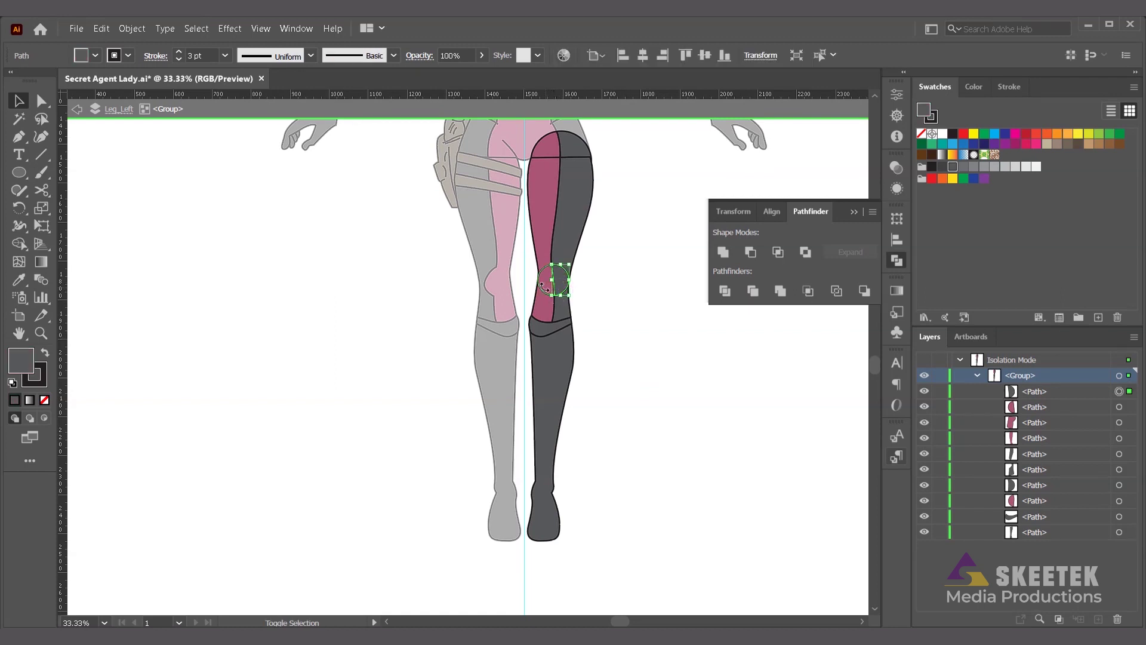
{"action": "left_click", "coordinate": [548, 288], "text": "shift"}
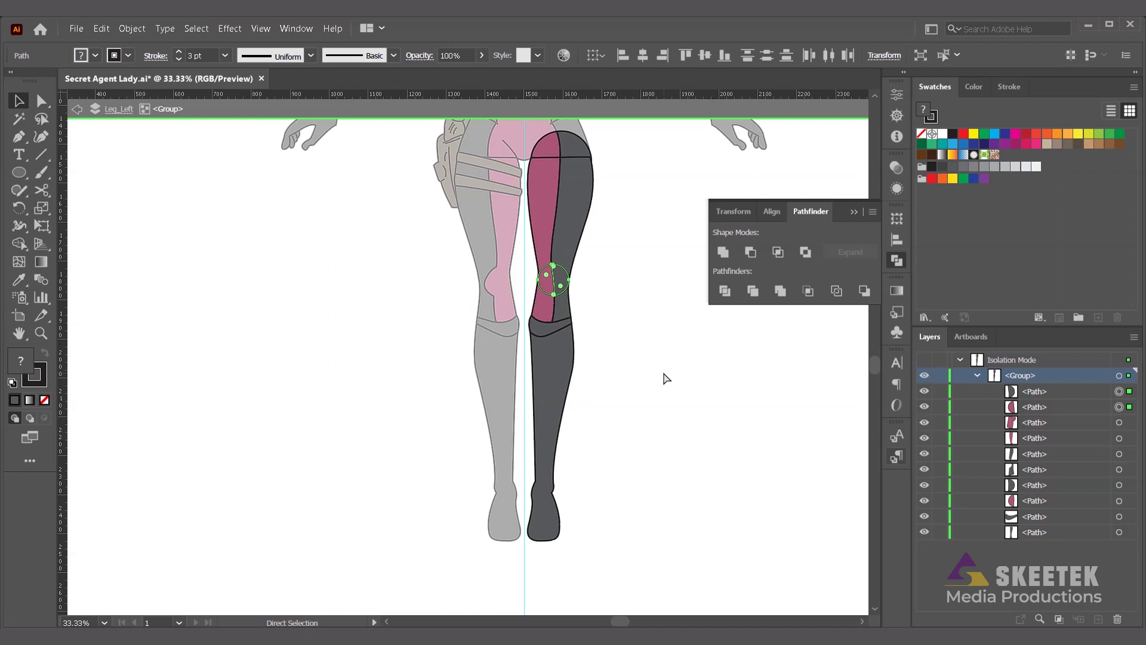
{"action": "key", "text": "ctrl+c"}
{"action": "key", "text": "ctrl+f"}
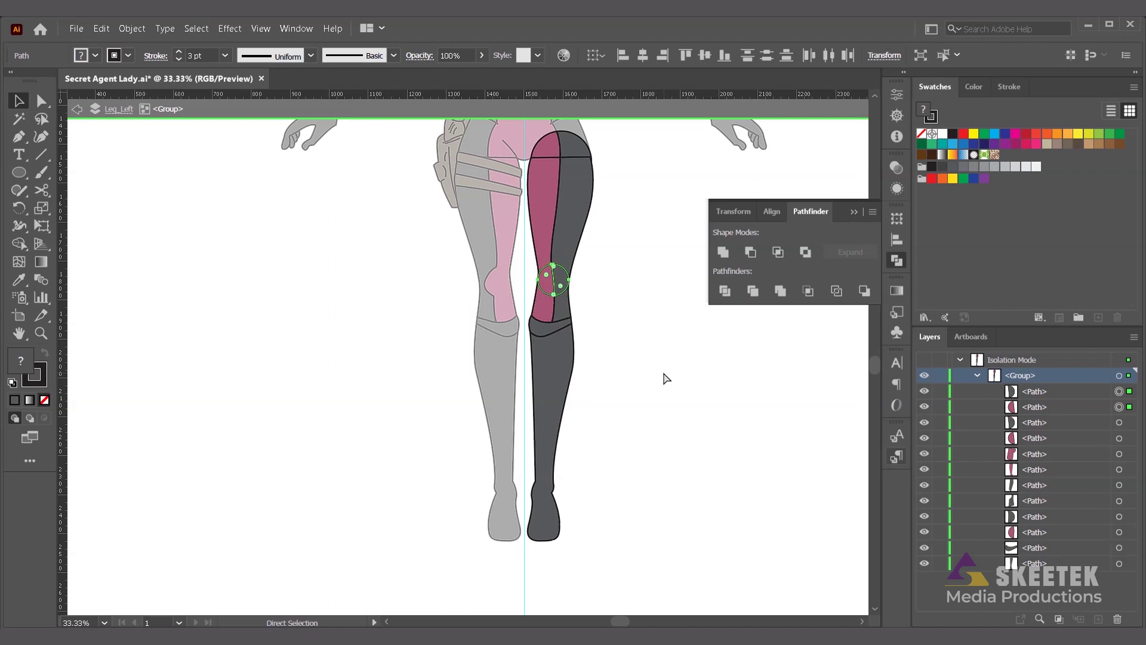
{"action": "left_click", "coordinate": [664, 376]}
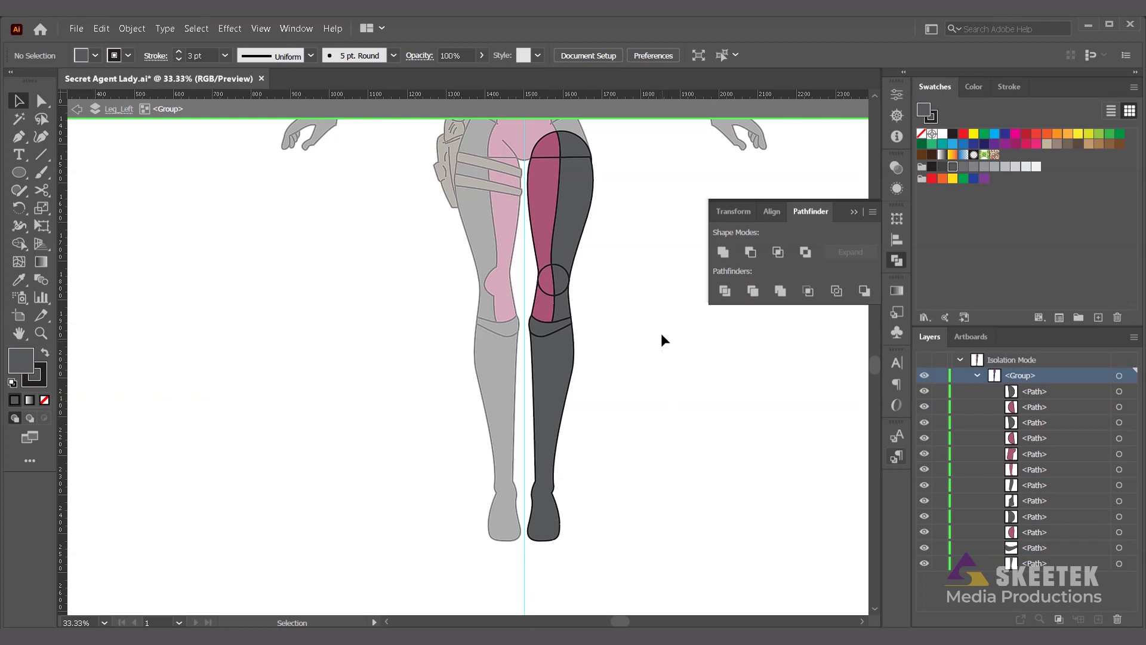
Step: Select all leg pieces below the knee plus one copy of both knee circle halves, cut them and exit isolation
{"action": "left_click_drag", "start_coordinate": [663, 304], "coordinate": [530, 543]}
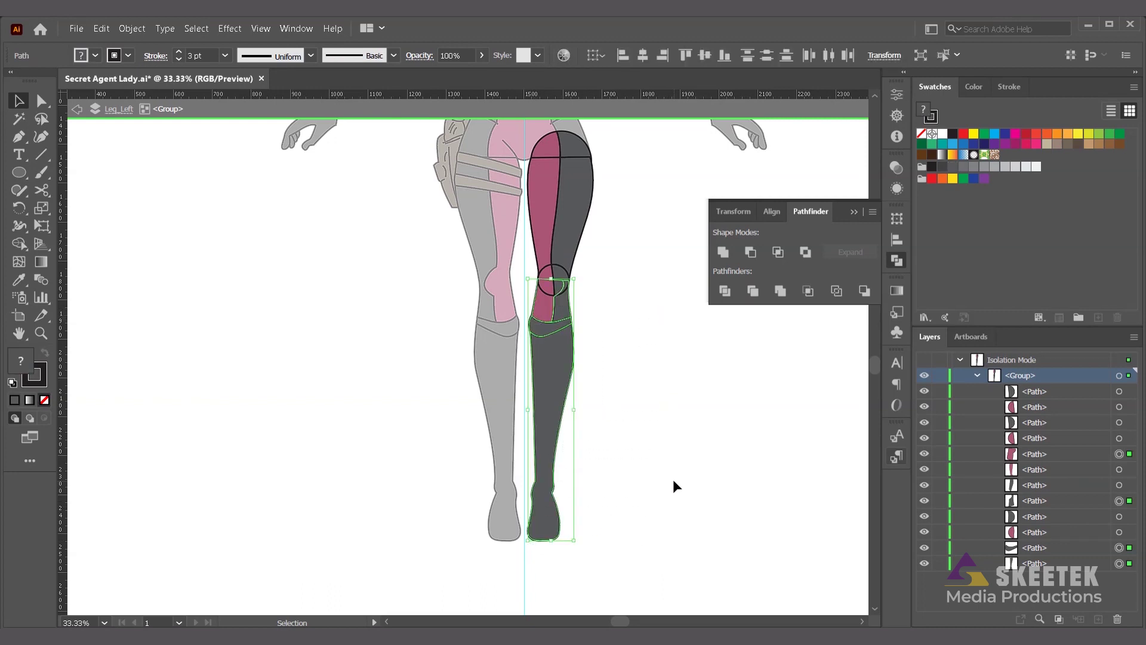
{"action": "left_click", "coordinate": [1119, 390], "text": "shift"}
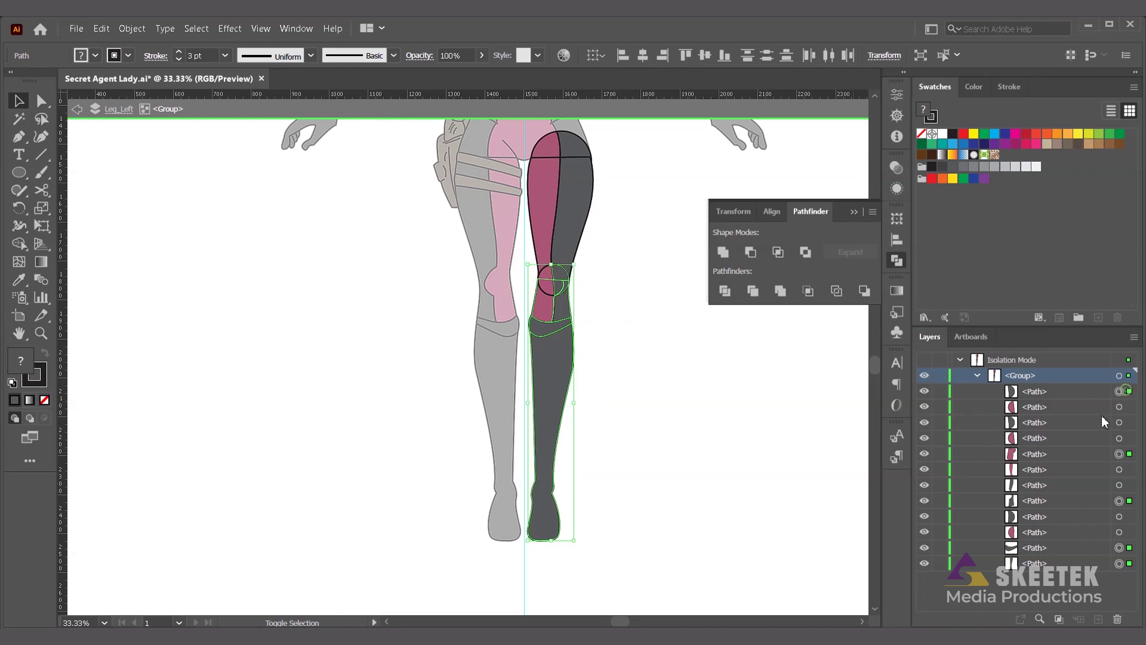
{"action": "left_click", "coordinate": [1119, 407], "text": "shift"}
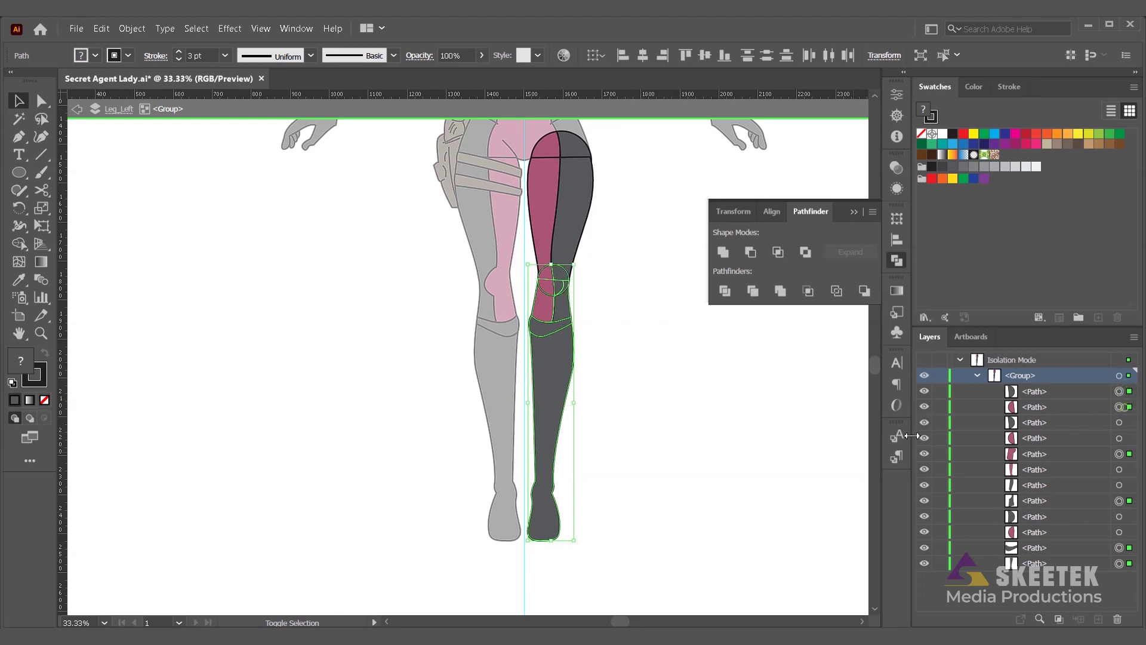
{"action": "key", "text": "Delete"}
{"action": "key", "text": "v"}
{"action": "left_click", "coordinate": [776, 447]}
{"action": "double_click", "coordinate": [740, 424]}
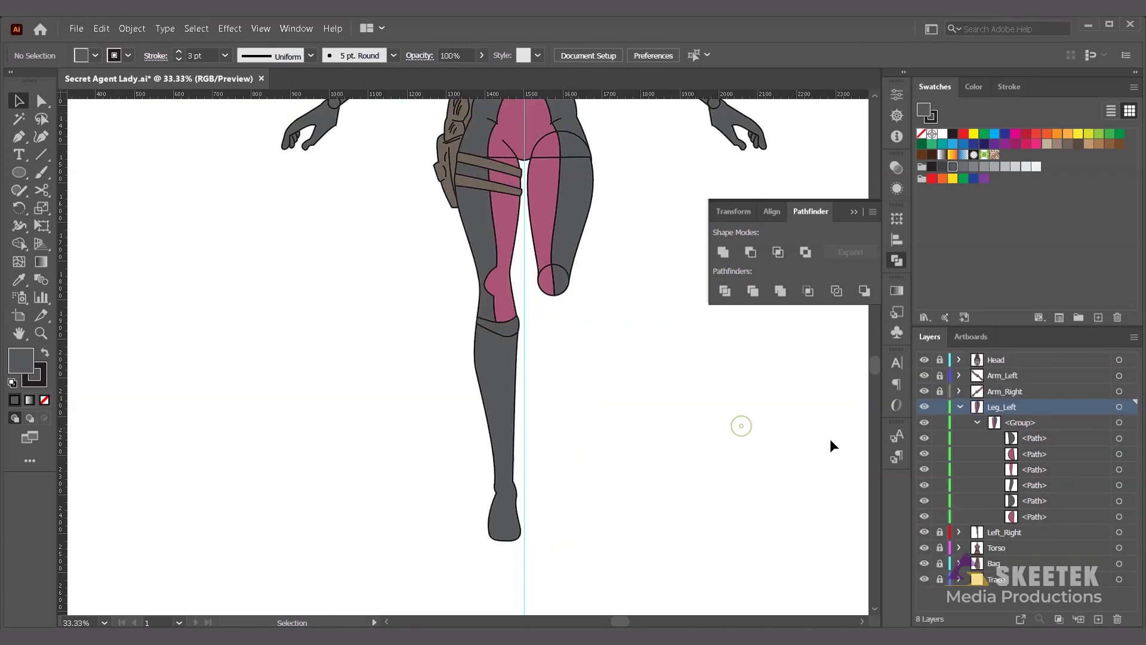
Step: Add a new sublayer in Leg_Left above the group and paste the cut lower leg pieces in place there
{"action": "left_click", "coordinate": [978, 422]}
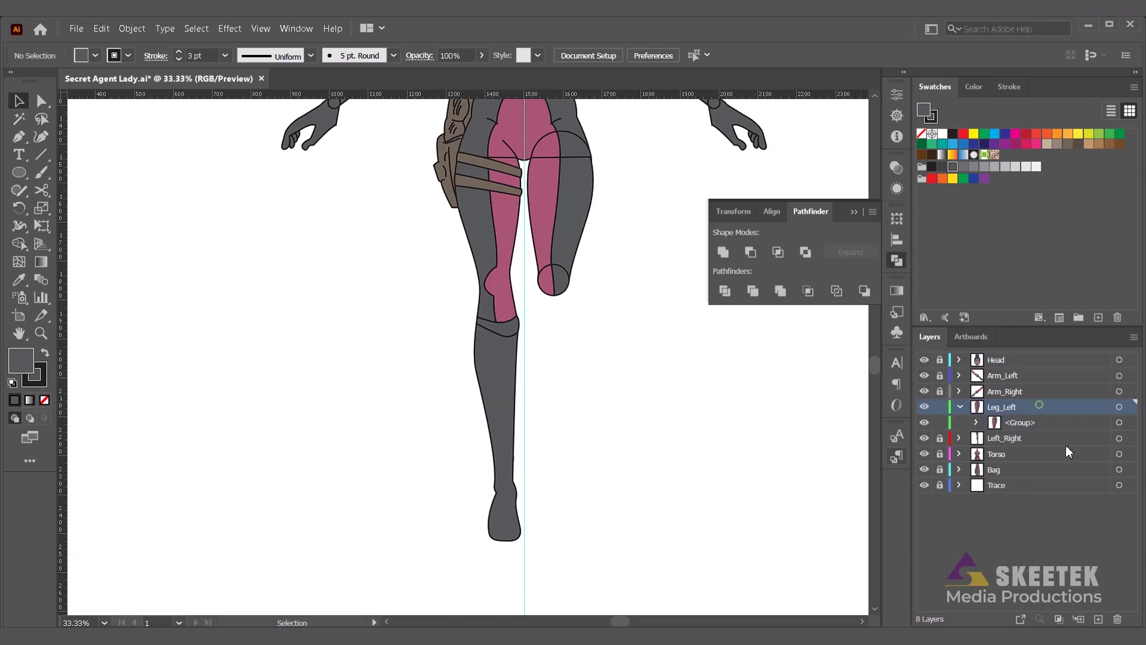
{"action": "left_click", "coordinate": [1082, 618]}
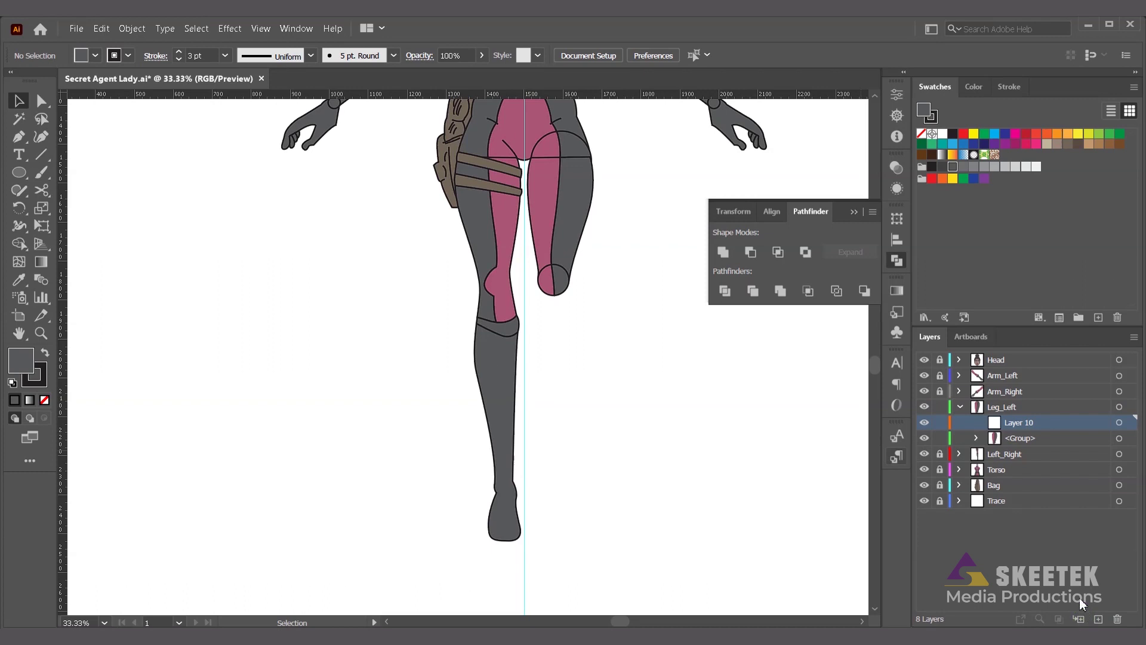
{"action": "key", "text": "ctrl+f"}
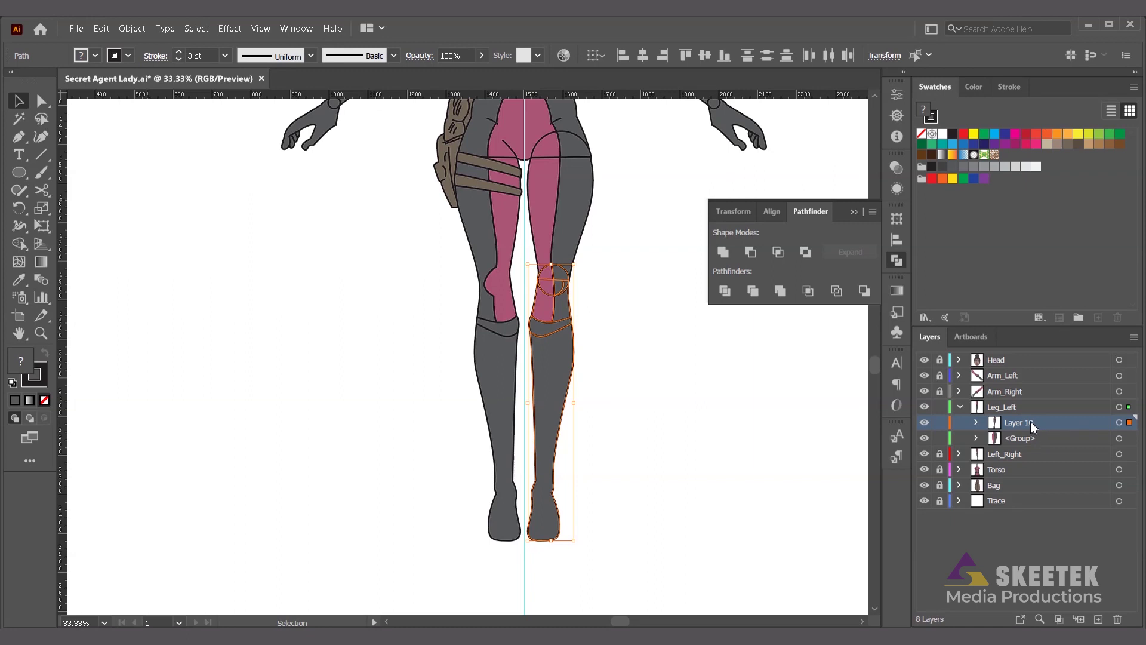
Step: Name the group inside Leg_Left "Lower leg" and the new sublayer "Upper leg", and deselect the artwork
{"action": "left_click", "coordinate": [1028, 443]}
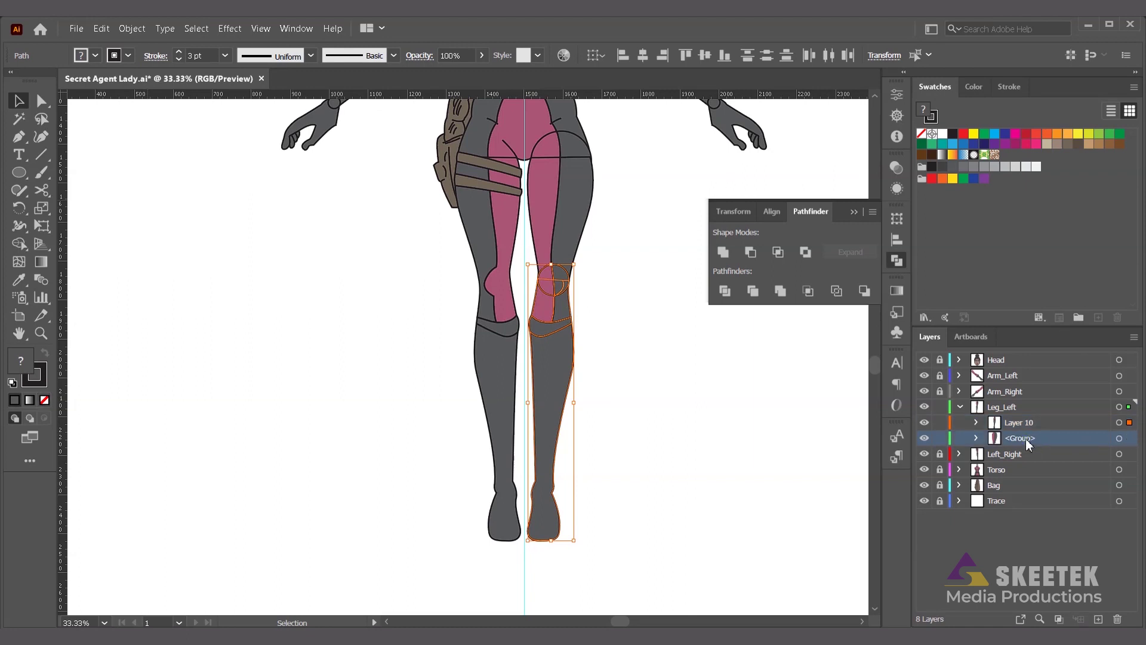
{"action": "double_click", "coordinate": [1027, 441]}
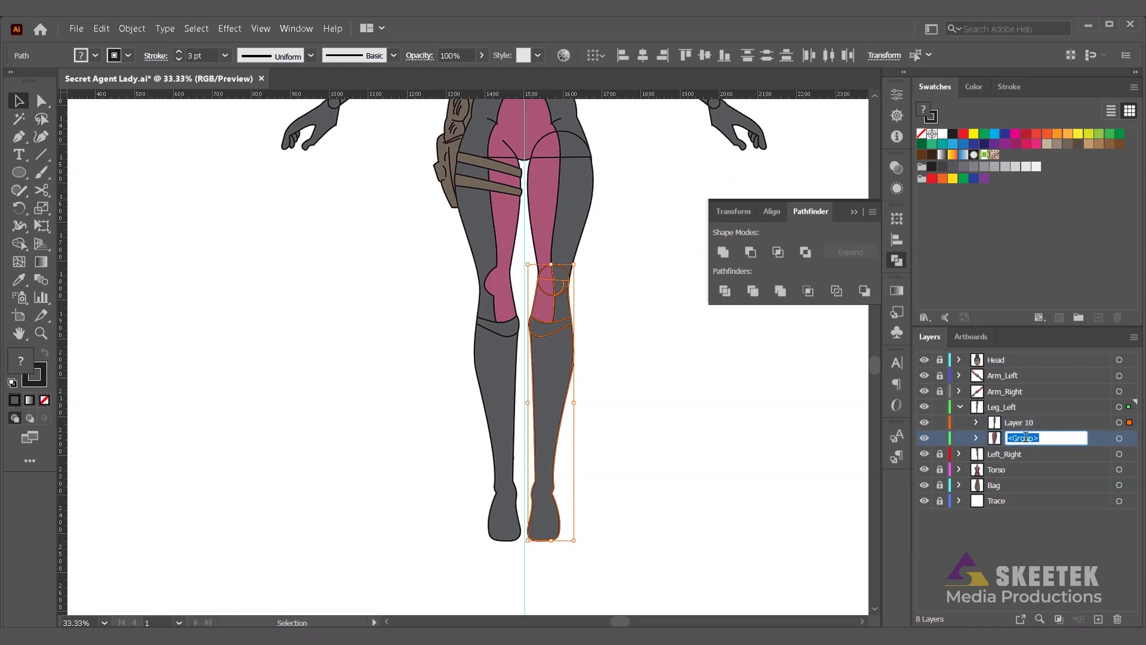
{"action": "type", "text": "Lower leg"}
{"action": "double_click", "coordinate": [1024, 422]}
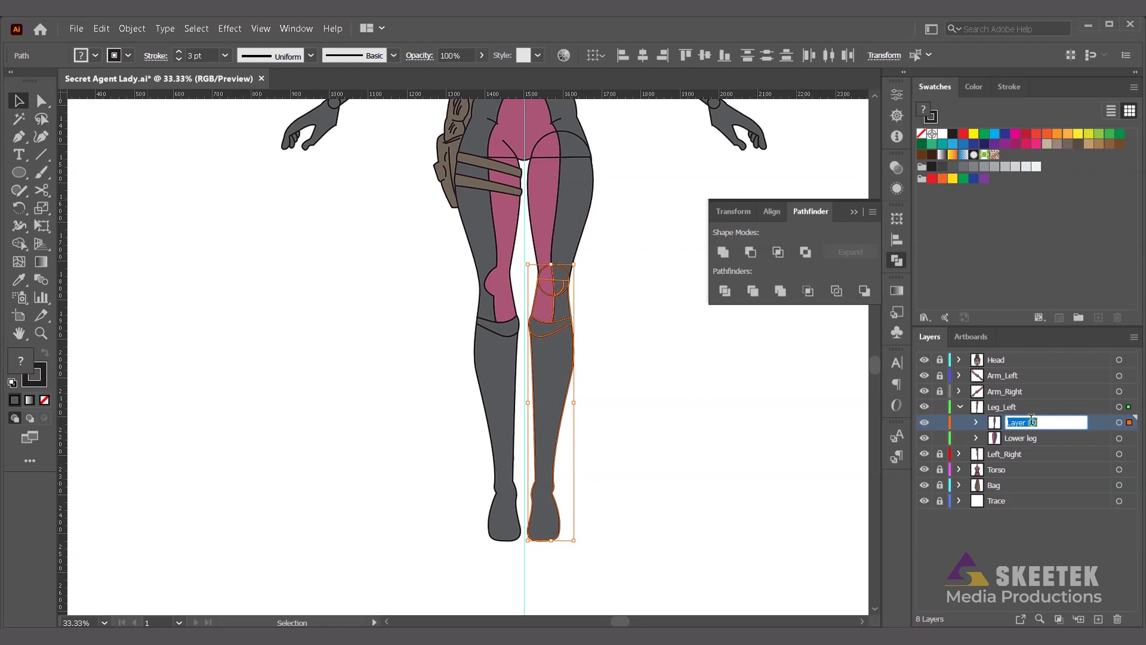
{"action": "type", "text": "Upper leg"}
{"action": "key", "text": "Return"}
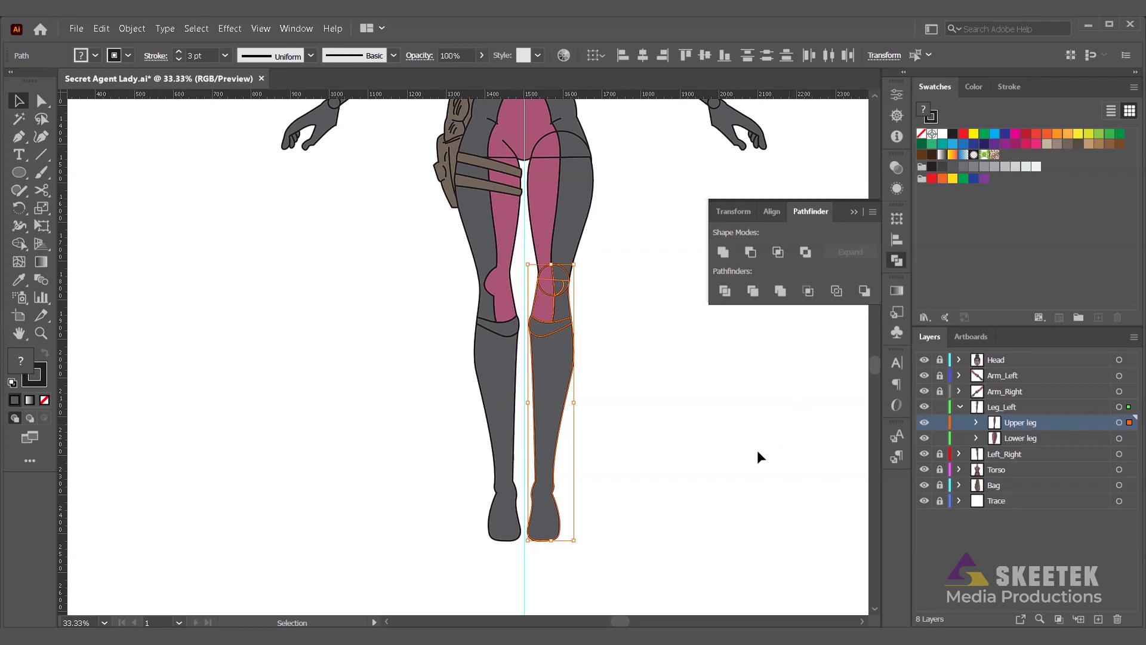
{"action": "left_click", "coordinate": [700, 475]}
Step: Draw a circle over the left leg's ankle for the ankle joint, roughly as wide as the ankle
{"action": "scroll", "coordinate": [544, 525], "scroll_direction": "up", "scroll_amount": 1}
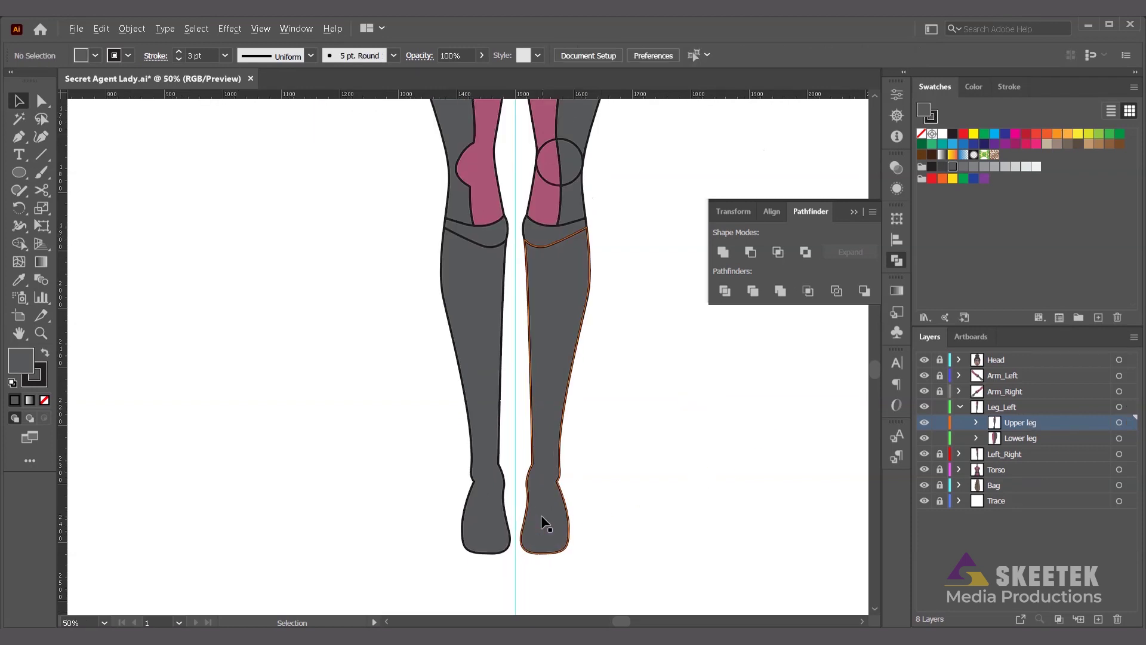
{"action": "scroll", "coordinate": [544, 524], "scroll_direction": "up", "scroll_amount": 2}
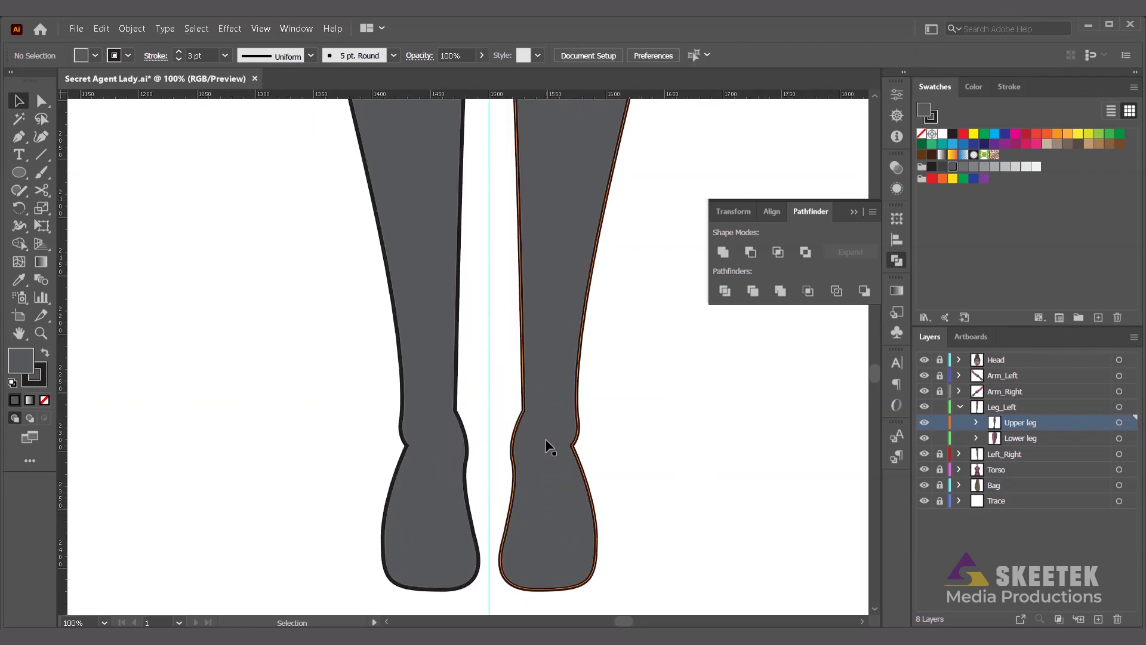
{"action": "key", "text": "l"}
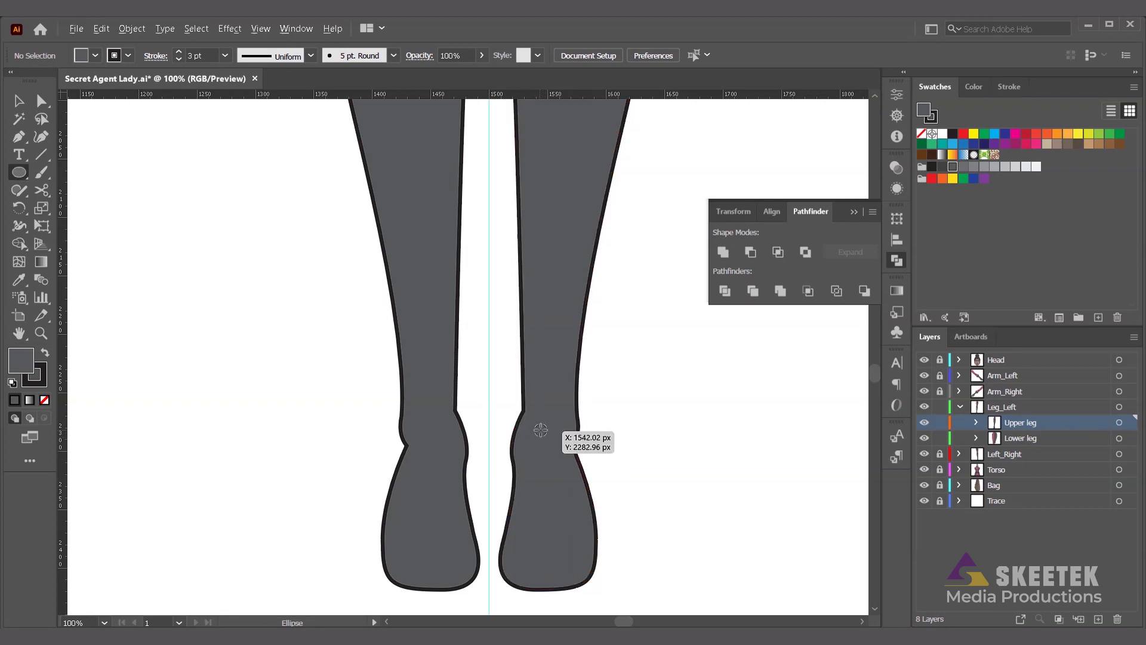
{"action": "left_click_drag", "start_coordinate": [548, 427], "coordinate": [569, 457]}
{"action": "scroll", "coordinate": [575, 462], "scroll_direction": "up", "scroll_amount": 2}
{"action": "scroll", "coordinate": [575, 462], "scroll_direction": "up", "scroll_amount": 1}
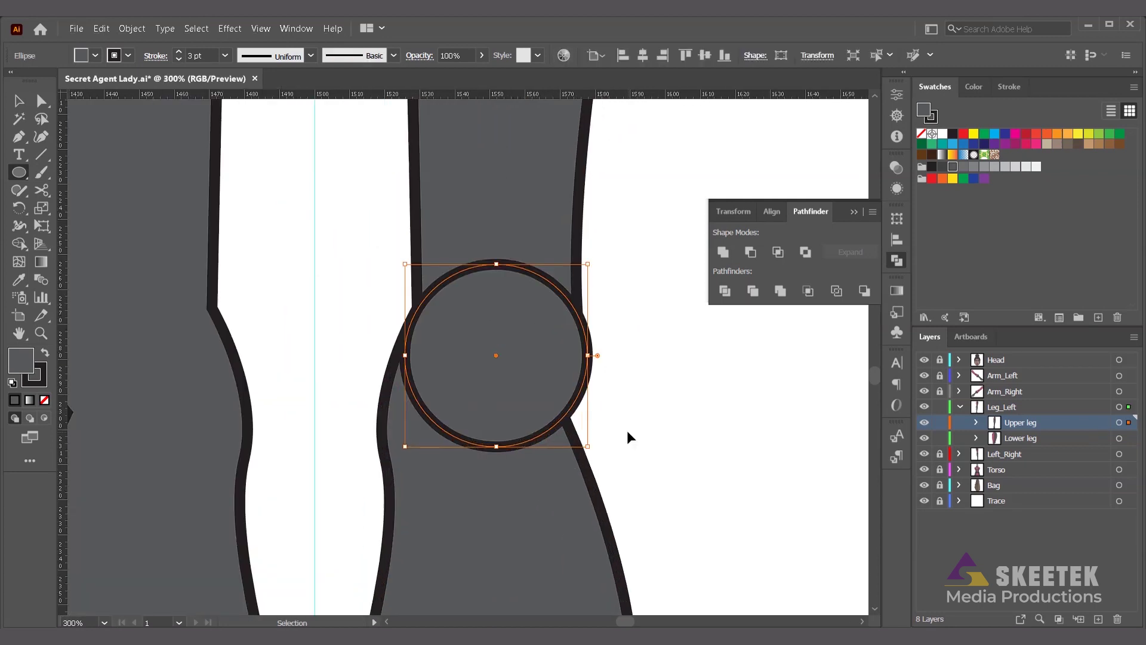
Step: Resize the ankle circle in outline view until its sides meet the ankle's contours, and collapse the Pathfinder panel
{"action": "key", "text": "ctrl+y"}
{"action": "left_click", "coordinate": [19, 101]}
{"action": "mouse_move", "coordinate": [589, 355]}
{"action": "left_mouse_down"}
{"action": "mouse_move", "coordinate": [565, 356]}
{"action": "mouse_move", "coordinate": [581, 355]}
{"action": "left_mouse_up"}
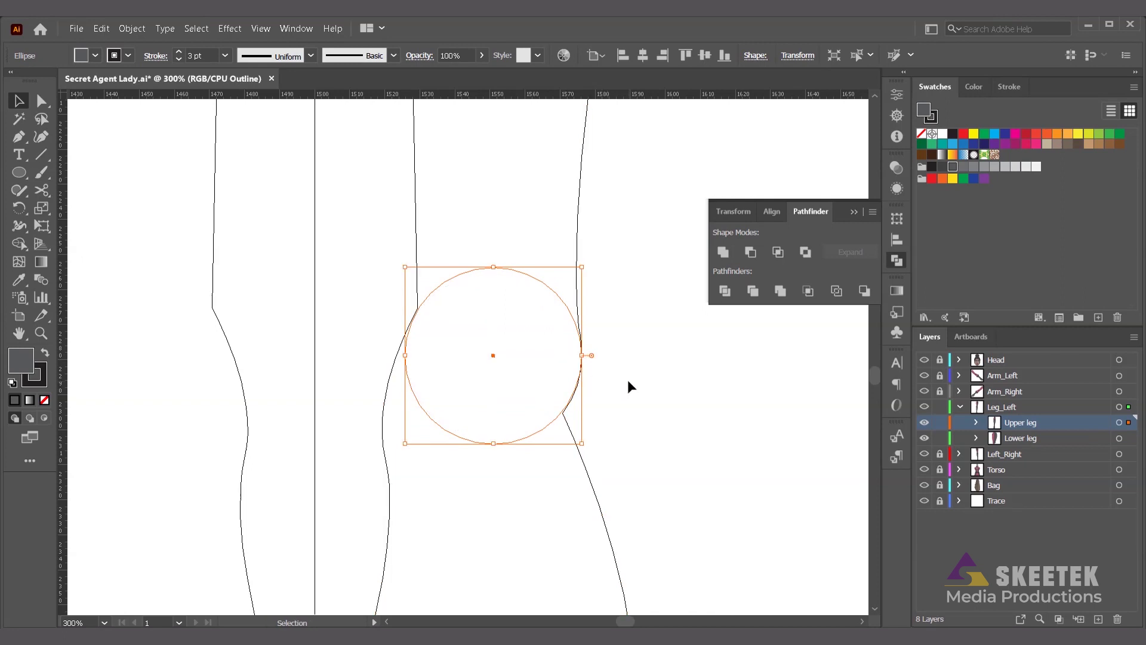
{"action": "left_click", "coordinate": [628, 381]}
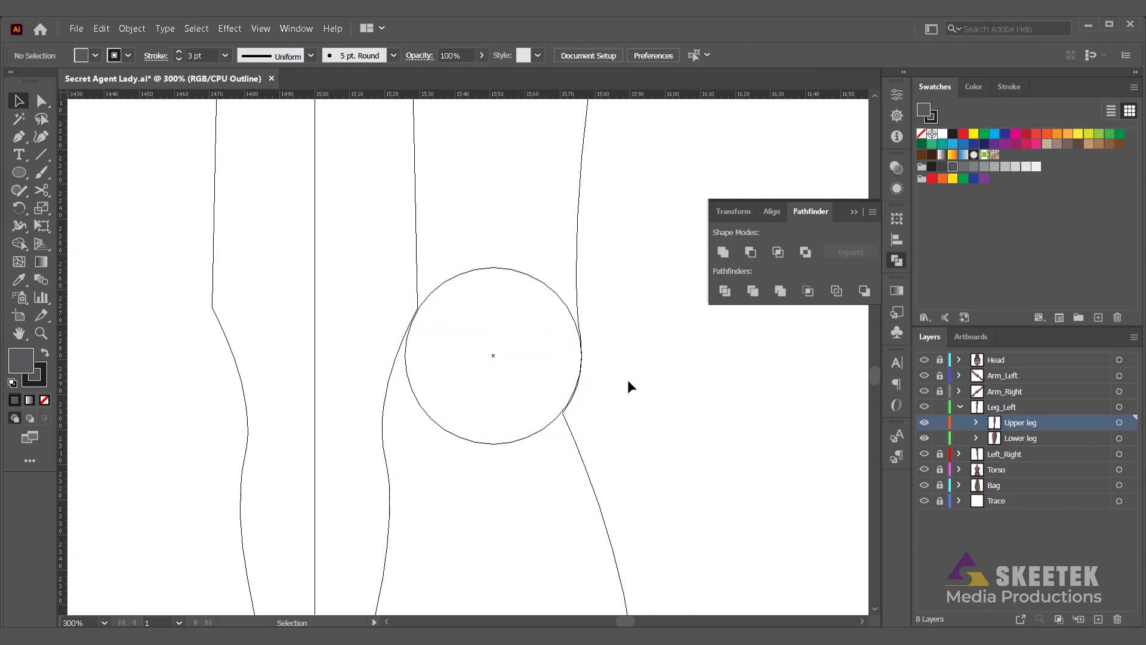
{"action": "scroll", "coordinate": [412, 357], "scroll_direction": "up", "scroll_amount": 2}
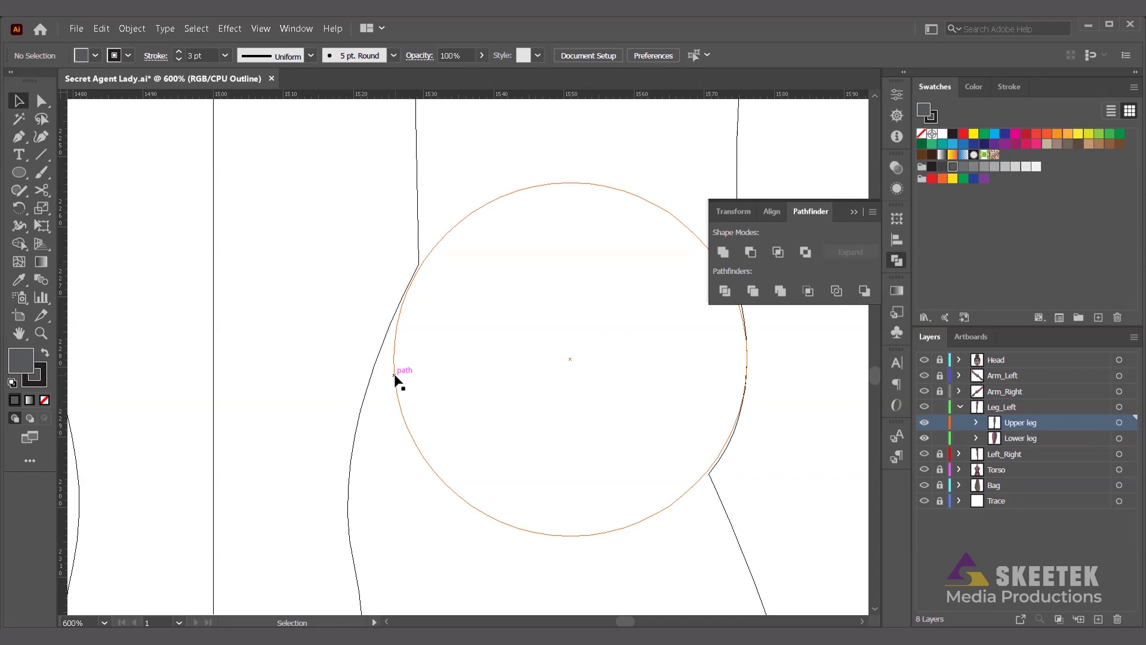
{"action": "left_click", "coordinate": [397, 367]}
{"action": "mouse_move", "coordinate": [395, 360]}
{"action": "left_mouse_down"}
{"action": "mouse_move", "coordinate": [353, 361]}
{"action": "mouse_move", "coordinate": [392, 358]}
{"action": "left_mouse_up"}
{"action": "left_click", "coordinate": [788, 450]}
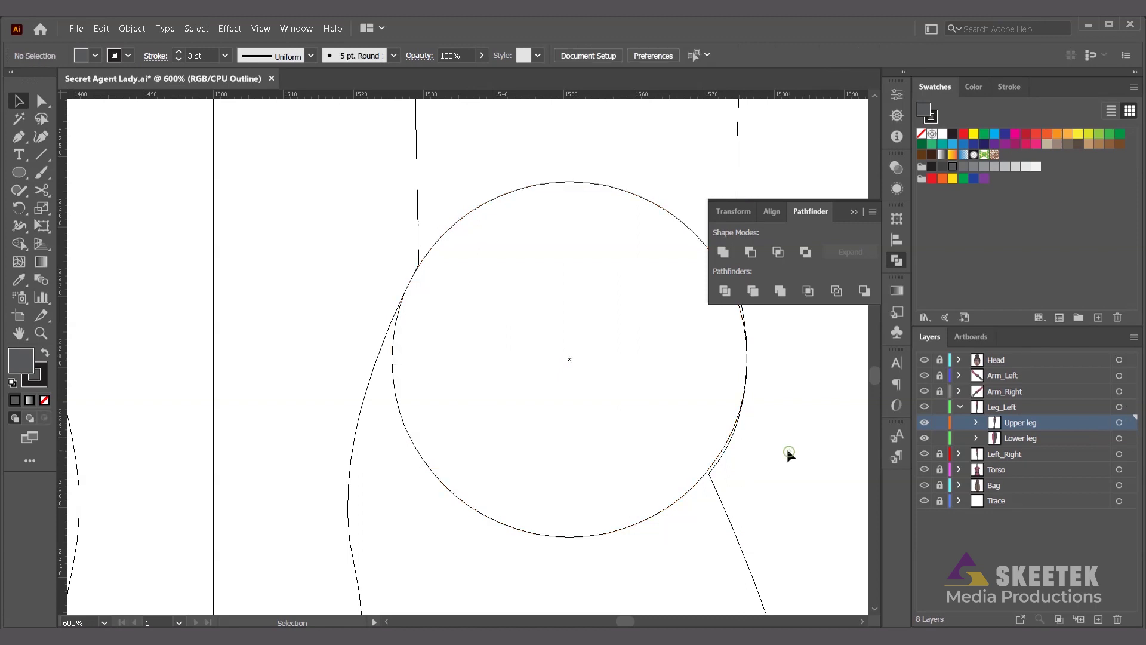
{"action": "left_click", "coordinate": [857, 213]}
Step: Move the ankle ellipse out of the Upper leg sublayer to the top of the Lower leg group
{"action": "scroll", "coordinate": [778, 353], "scroll_direction": "down", "scroll_amount": 4}
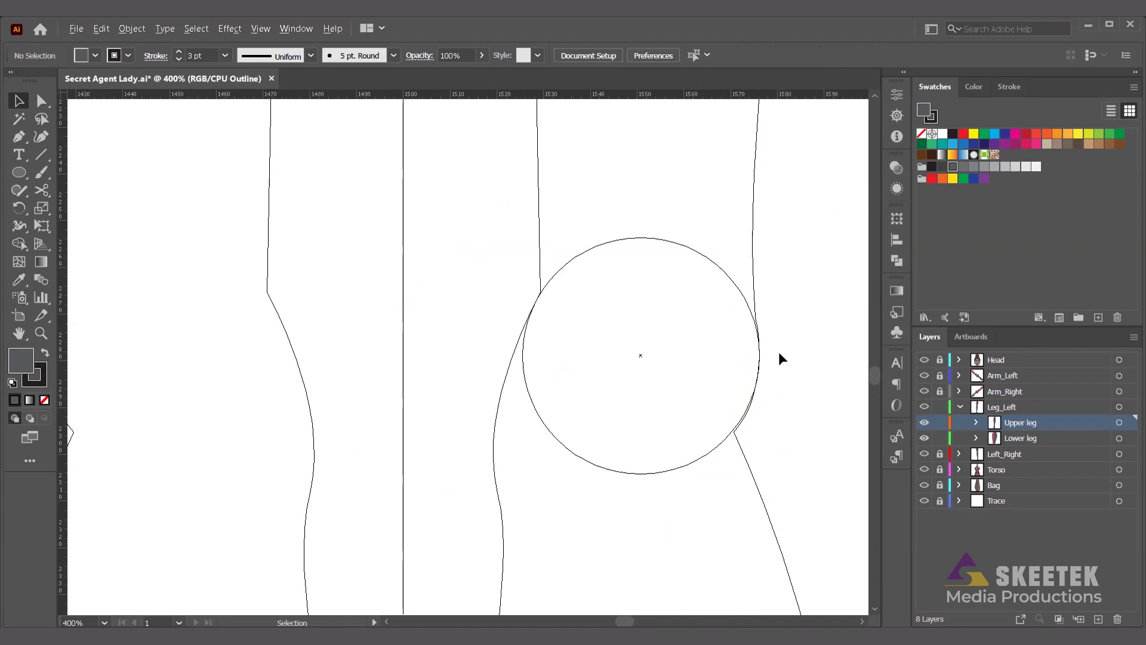
{"action": "left_click", "coordinate": [982, 423]}
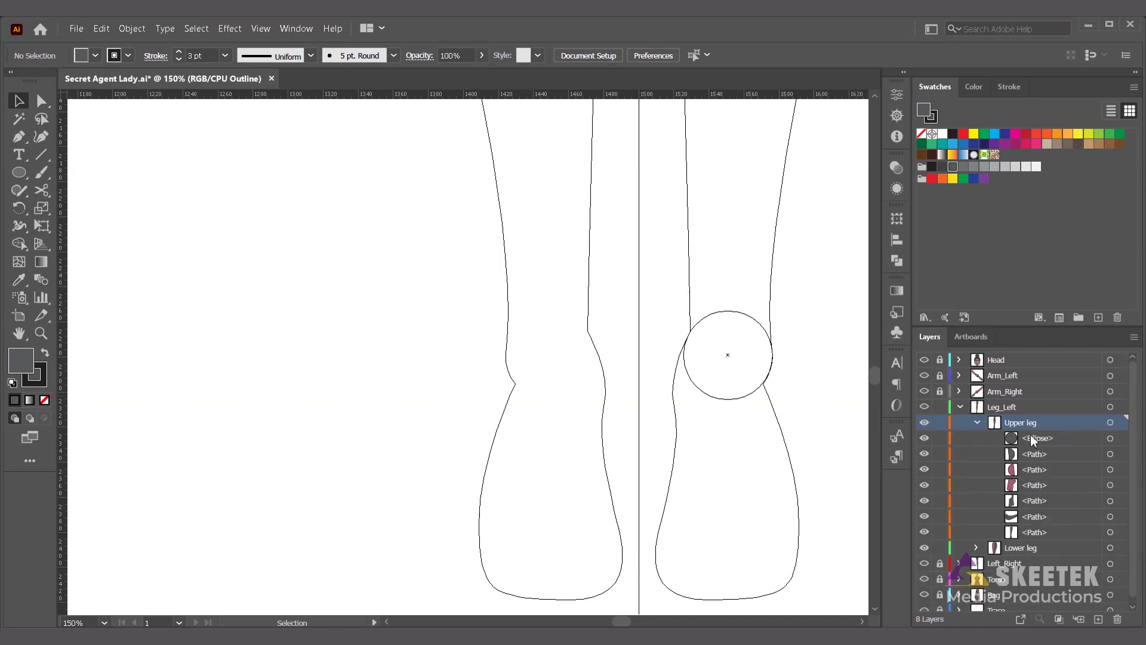
{"action": "left_click", "coordinate": [977, 548]}
{"action": "scroll", "coordinate": [1044, 408], "scroll_direction": "down", "scroll_amount": 2}
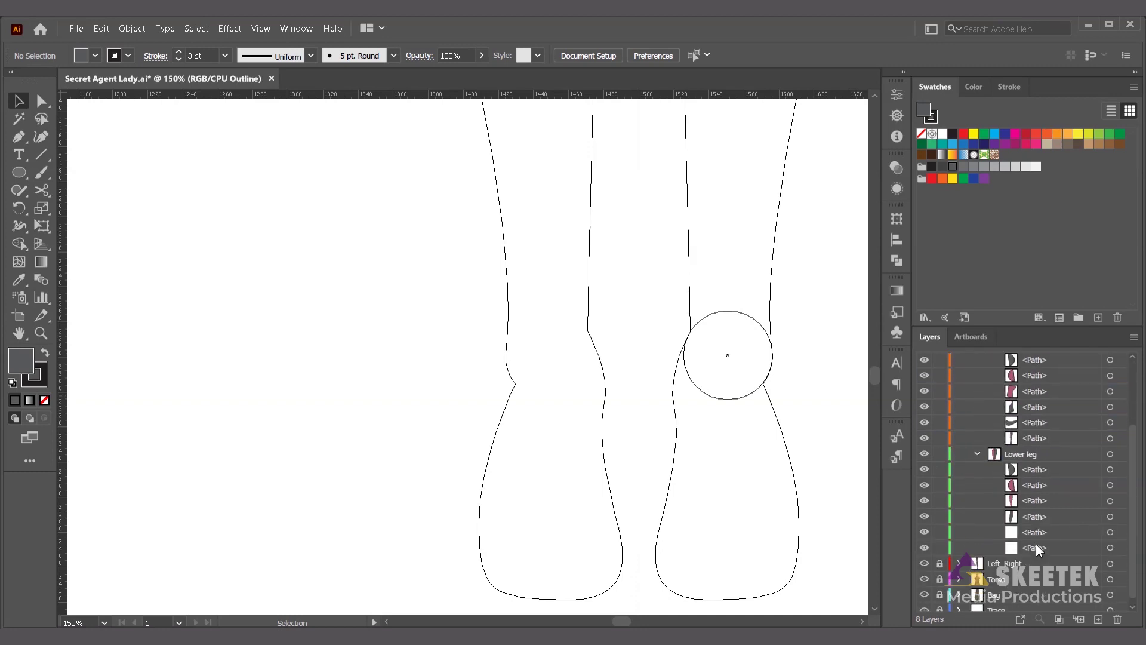
{"action": "left_click_drag", "start_coordinate": [1048, 387], "coordinate": [972, 503]}
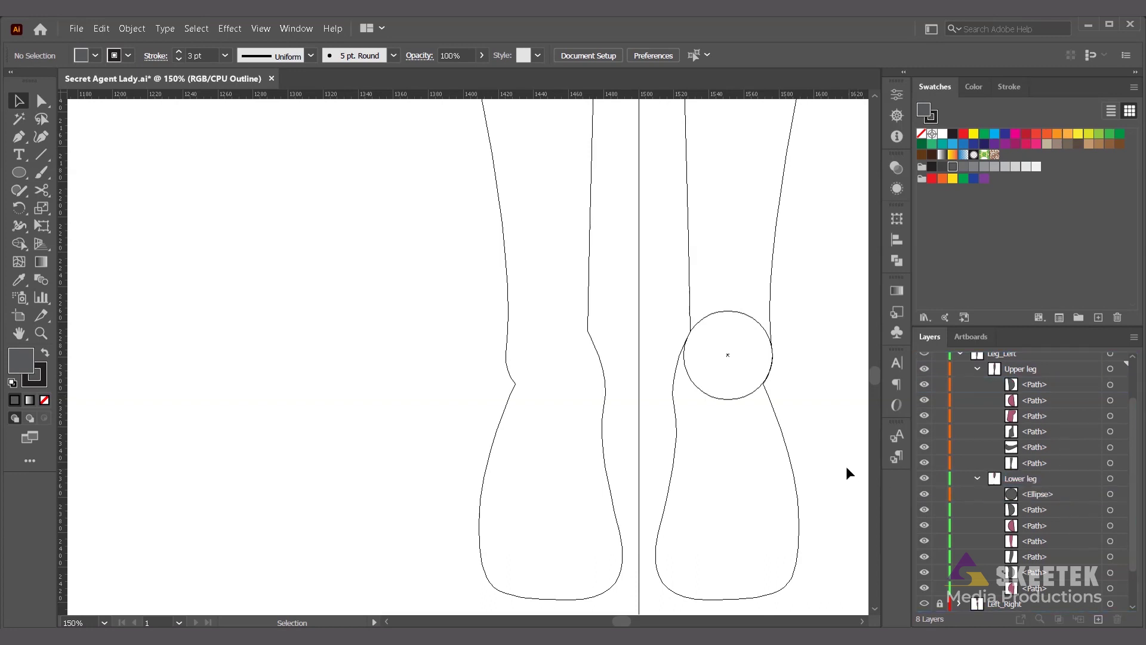
Step: Return to preview and rename the sublayer that holds the shin and boot pieces as "Lower leg"
{"action": "key", "text": "a"}
{"action": "key", "text": "ctrl+y"}
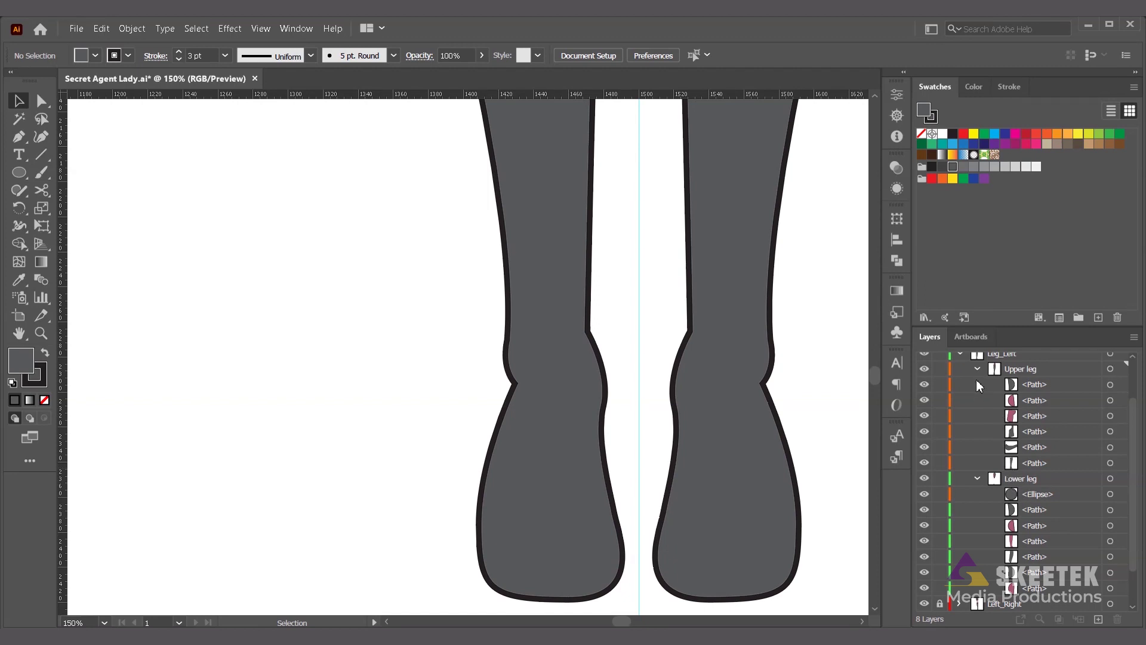
{"action": "left_click", "coordinate": [1110, 368]}
{"action": "left_click", "coordinate": [1036, 371]}
{"action": "double_click", "coordinate": [1036, 371]}
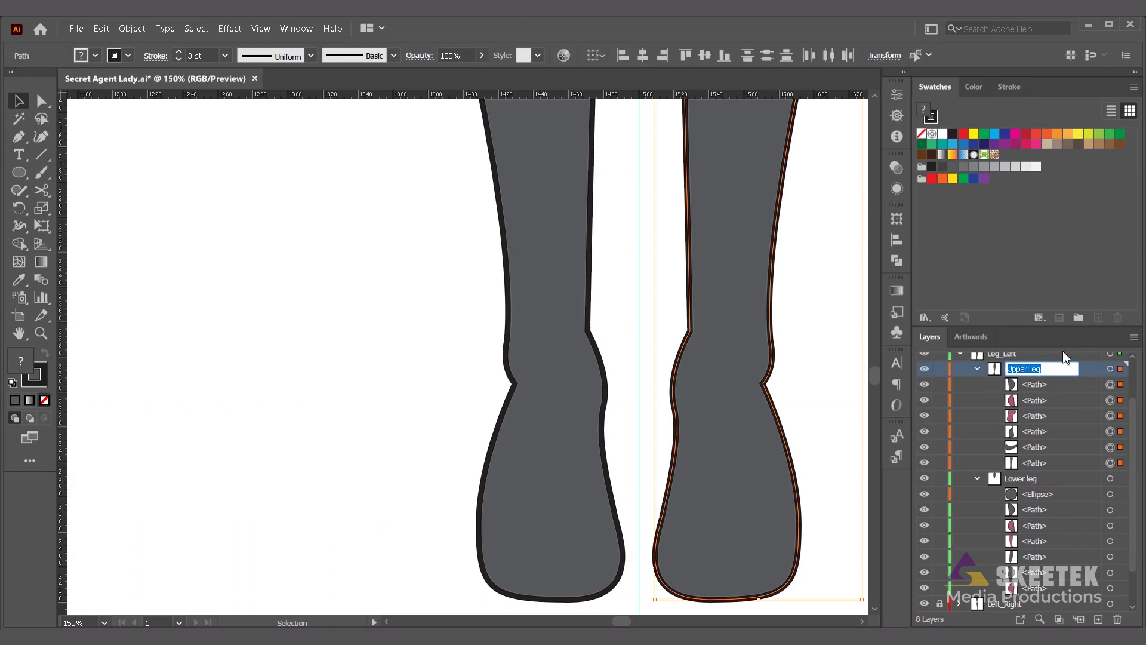
{"action": "double_click", "coordinate": [1015, 368]}
{"action": "type", "text": "Lower"}
{"action": "key", "text": "Return"}
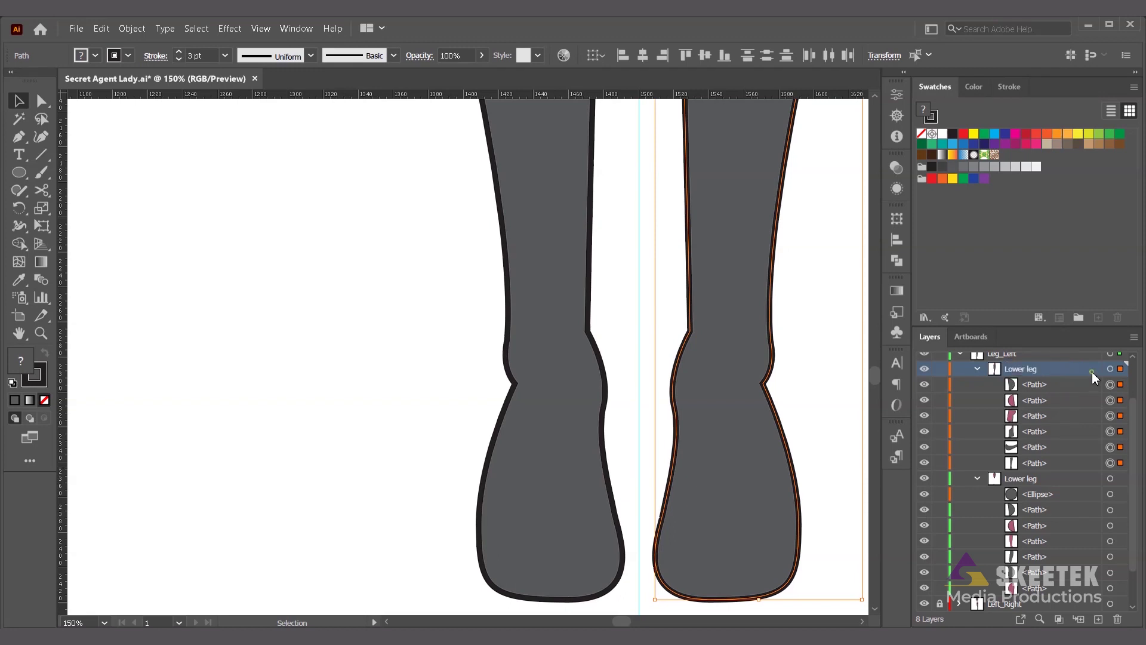
Step: Rename the group that holds the thigh pieces as "Upper leg"
{"action": "double_click", "coordinate": [1013, 480]}
{"action": "double_click", "coordinate": [1011, 477]}
{"action": "type", "text": "Upper"}
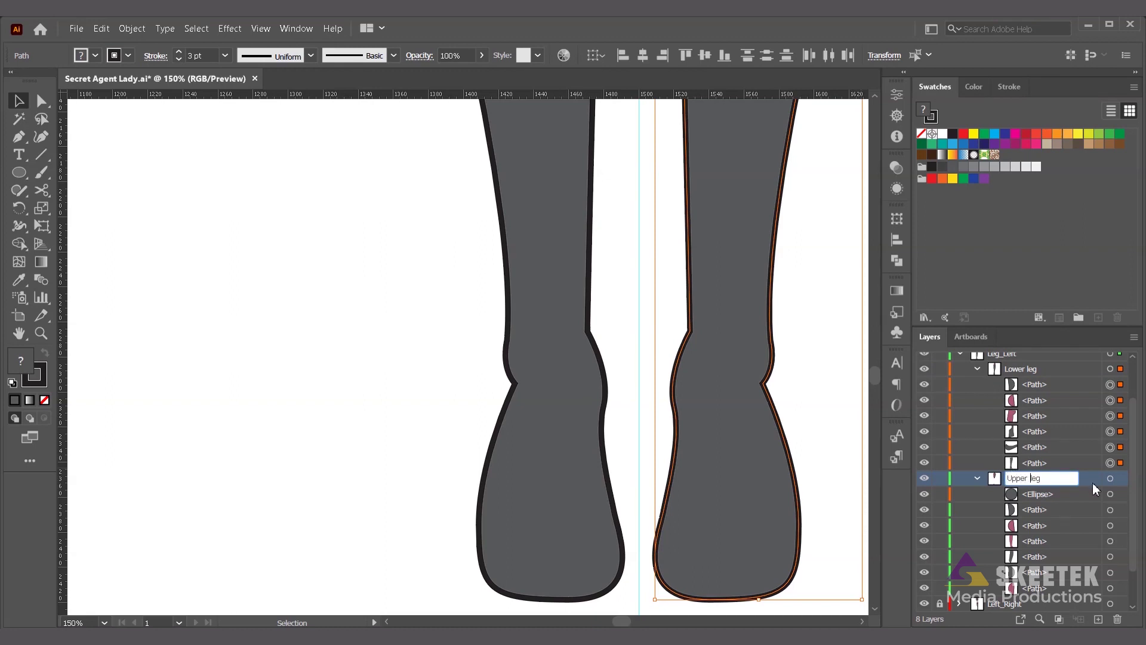
{"action": "key", "text": "Return"}
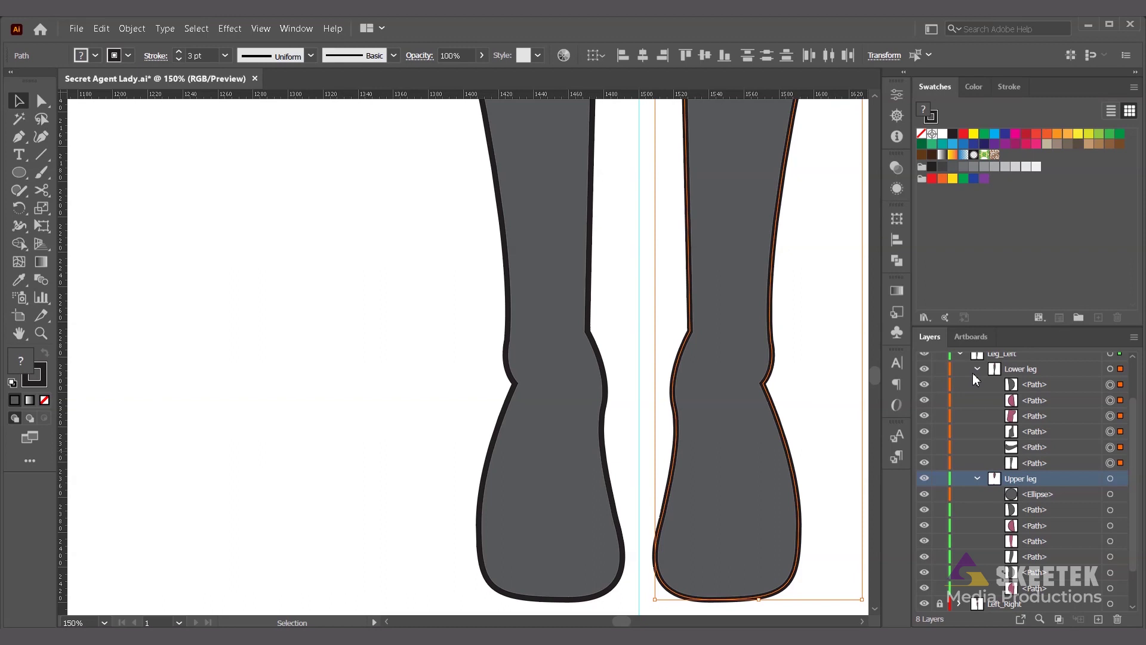
Step: Move the ankle ellipse to the top of the Lower leg sublayer and collapse the Lower leg and Upper leg entries
{"action": "left_click_drag", "start_coordinate": [1076, 491], "coordinate": [1061, 379]}
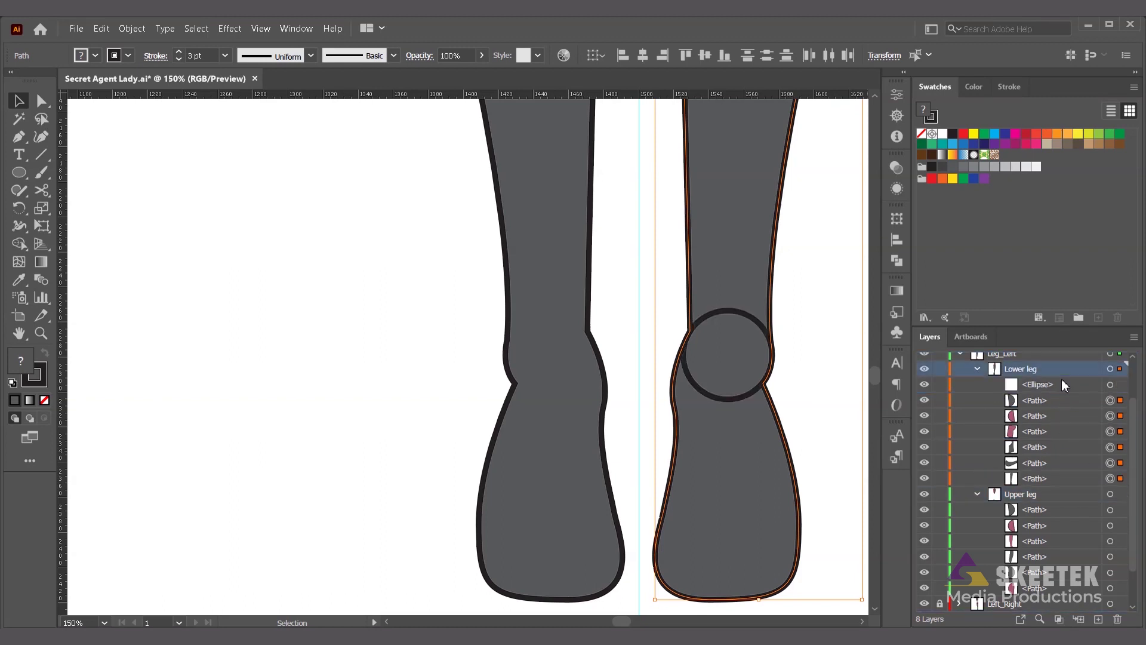
{"action": "left_click", "coordinate": [977, 370]}
{"action": "left_click", "coordinate": [979, 438]}
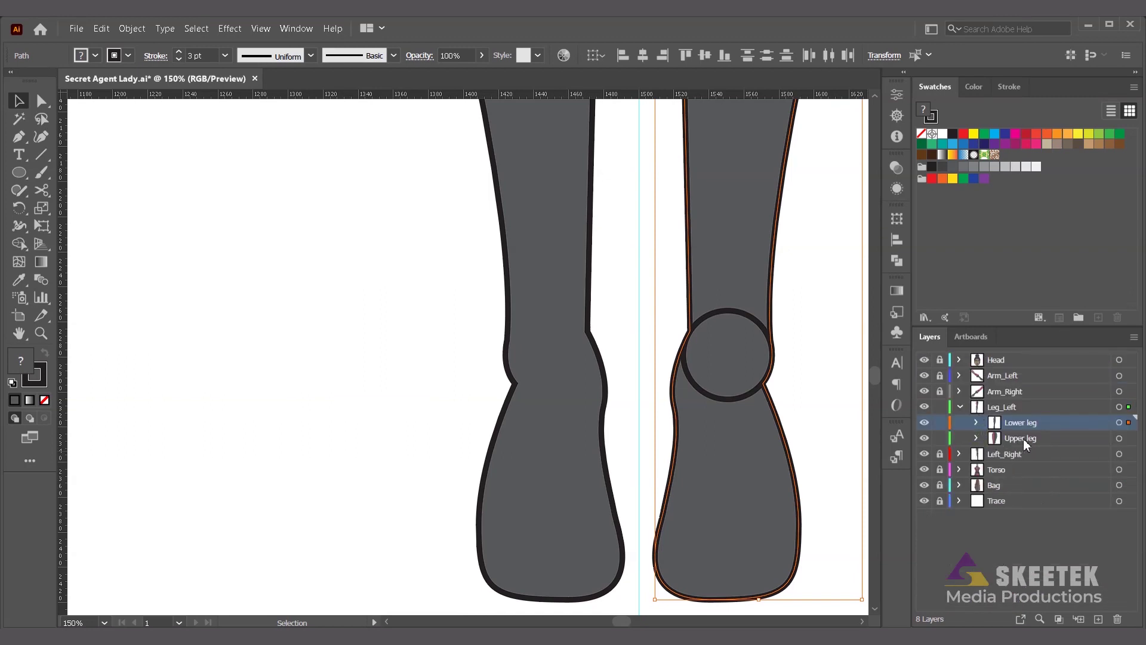
Step: Move the Lower leg sublayer below the Upper leg sublayer within Leg_Left and clear the selection
{"action": "left_click", "coordinate": [1021, 442]}
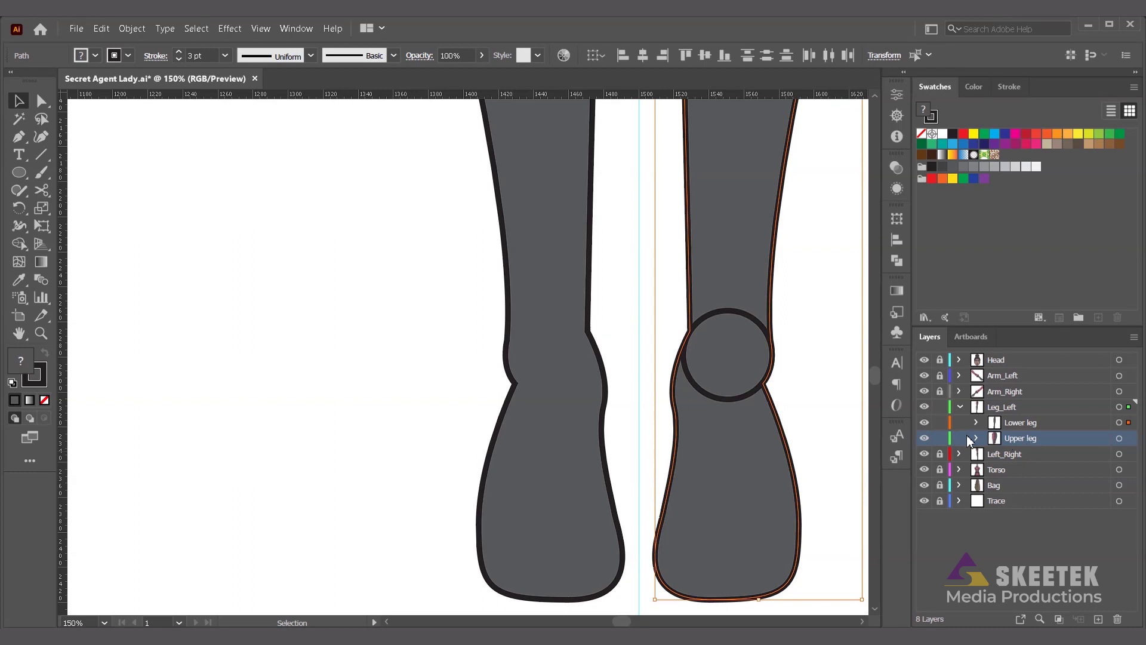
{"action": "left_click_drag", "start_coordinate": [1037, 422], "coordinate": [1044, 443]}
{"action": "left_click", "coordinate": [807, 404]}
Step: Isolate the left lower leg path and switch to outline view
{"action": "left_click", "coordinate": [743, 366]}
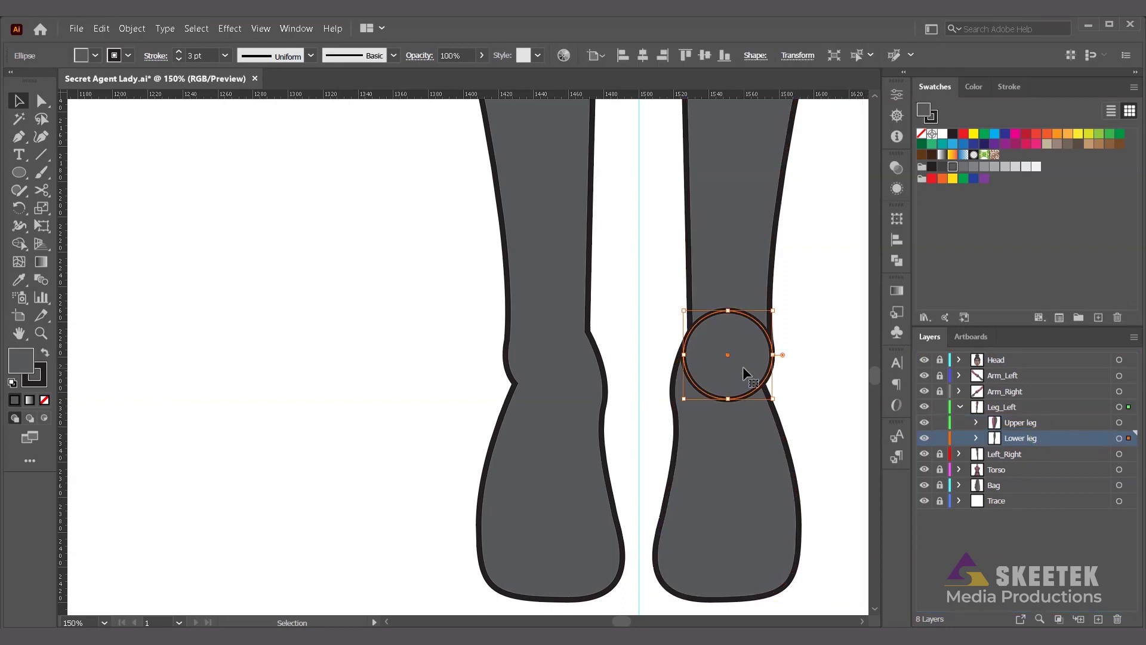
{"action": "double_click", "coordinate": [769, 443]}
{"action": "scroll", "coordinate": [770, 445], "scroll_direction": "right", "scroll_amount": 3}
{"action": "key", "text": "v"}
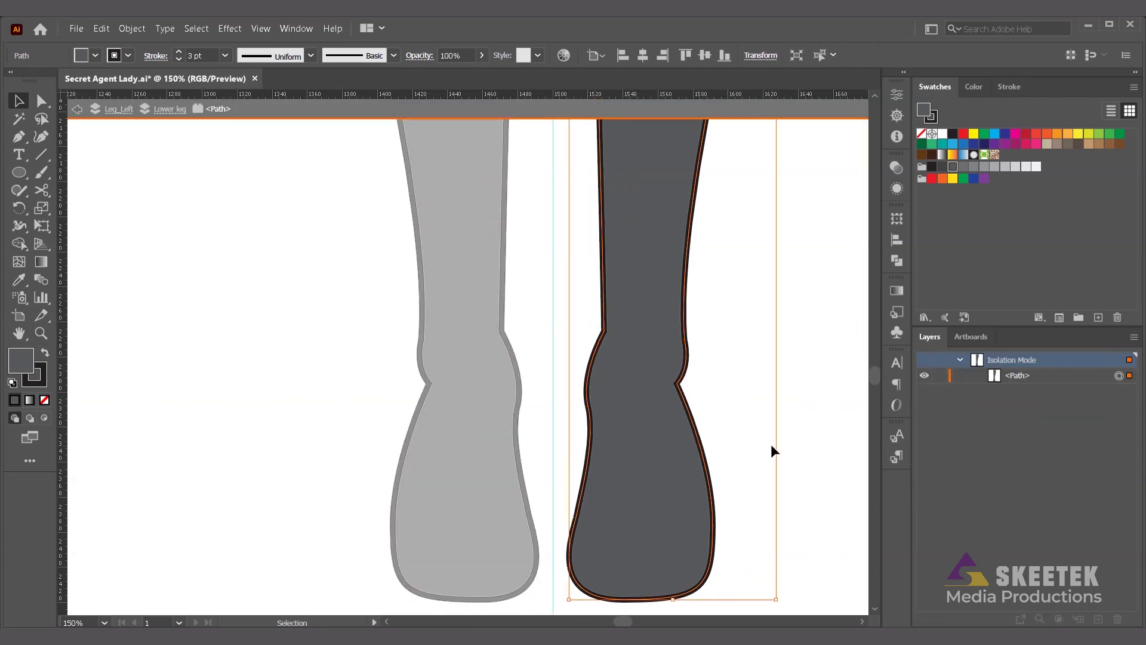
{"action": "key", "text": "ctrl+y"}
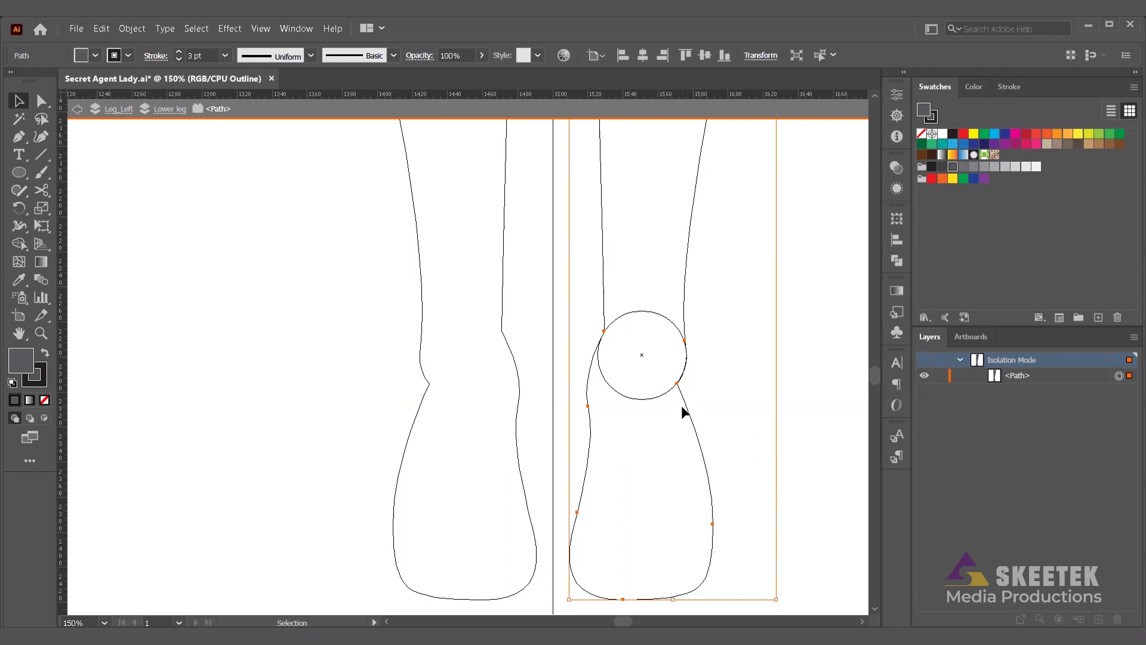
Step: Cut the lower leg path with the Scissors tool on both sides where it meets the ankle circle, then deselect it
{"action": "key", "text": "c"}
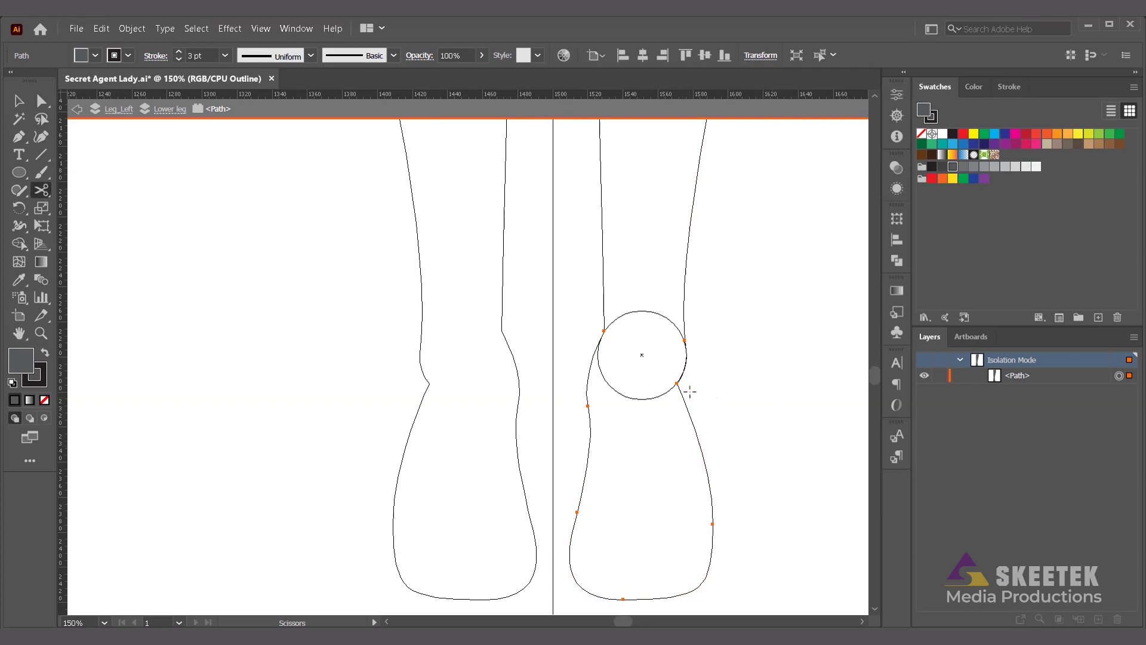
{"action": "left_click", "coordinate": [685, 358]}
{"action": "left_click", "coordinate": [598, 344]}
{"action": "left_click", "coordinate": [598, 343], "text": "ctrl"}
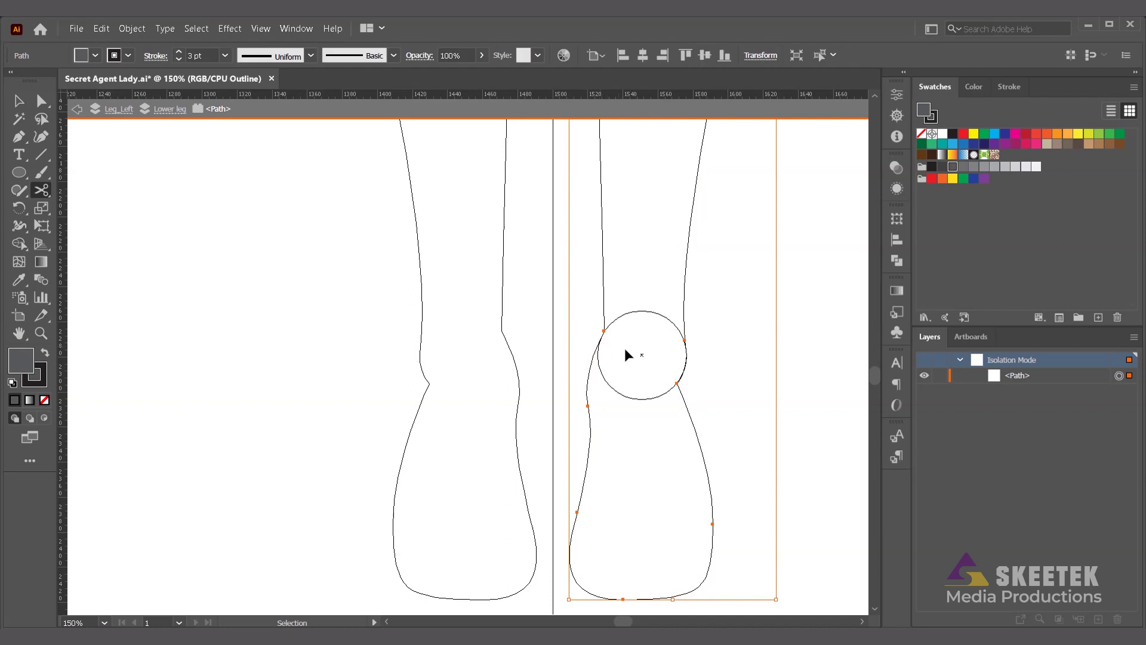
{"action": "left_click", "coordinate": [685, 347]}
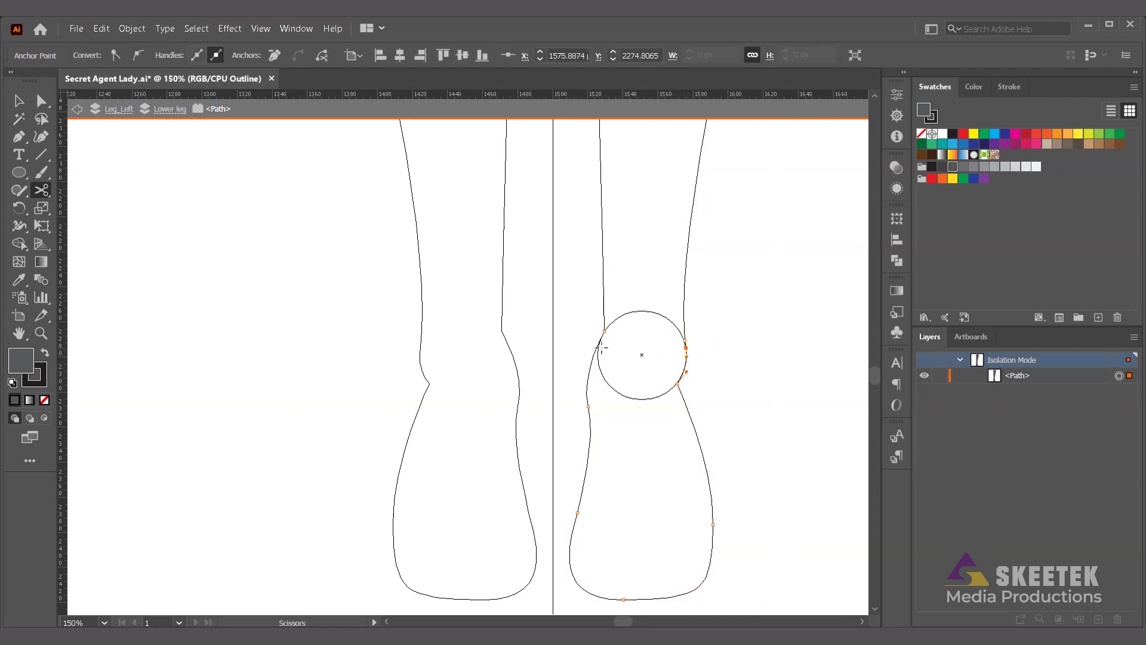
{"action": "left_click", "coordinate": [598, 343]}
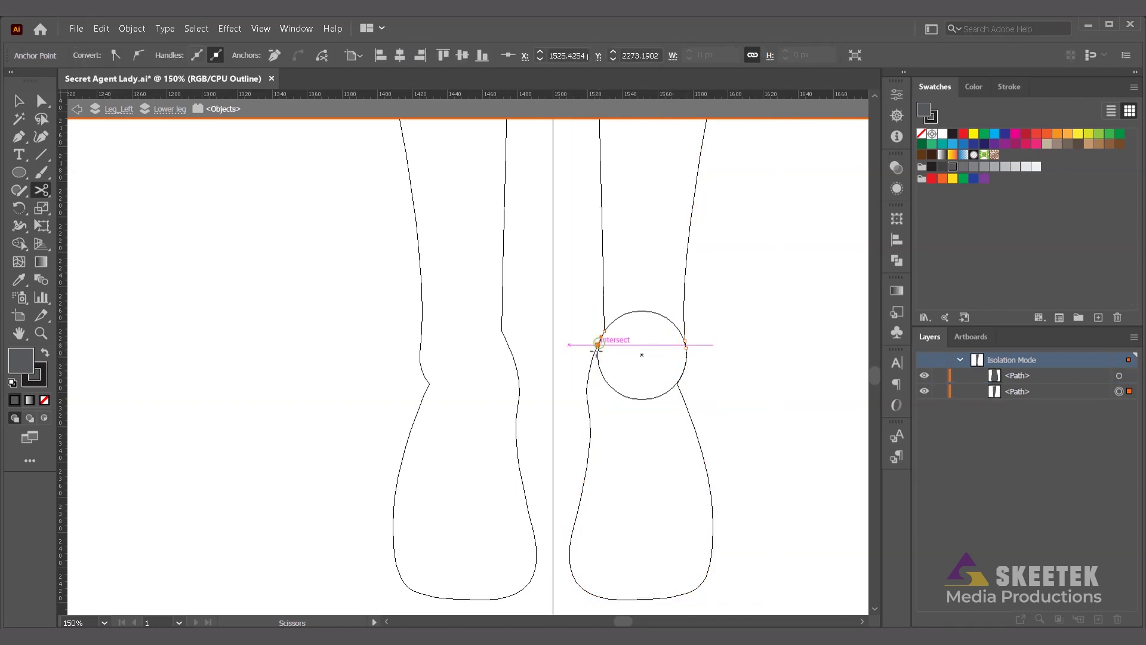
{"action": "left_click", "coordinate": [24, 100]}
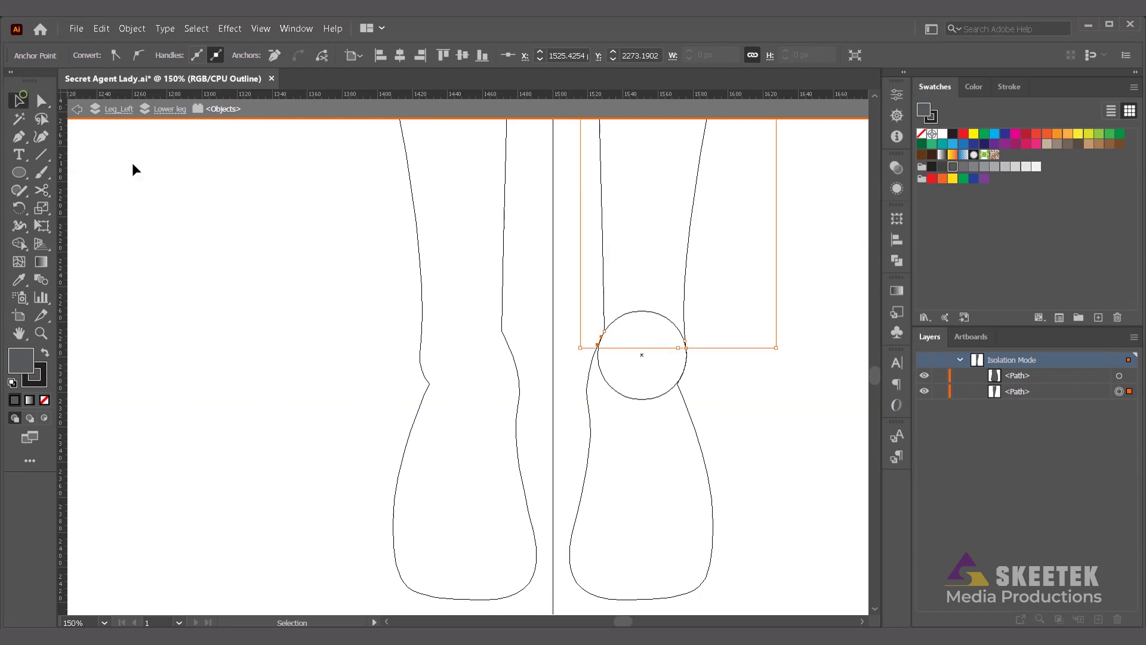
{"action": "left_click", "coordinate": [320, 299]}
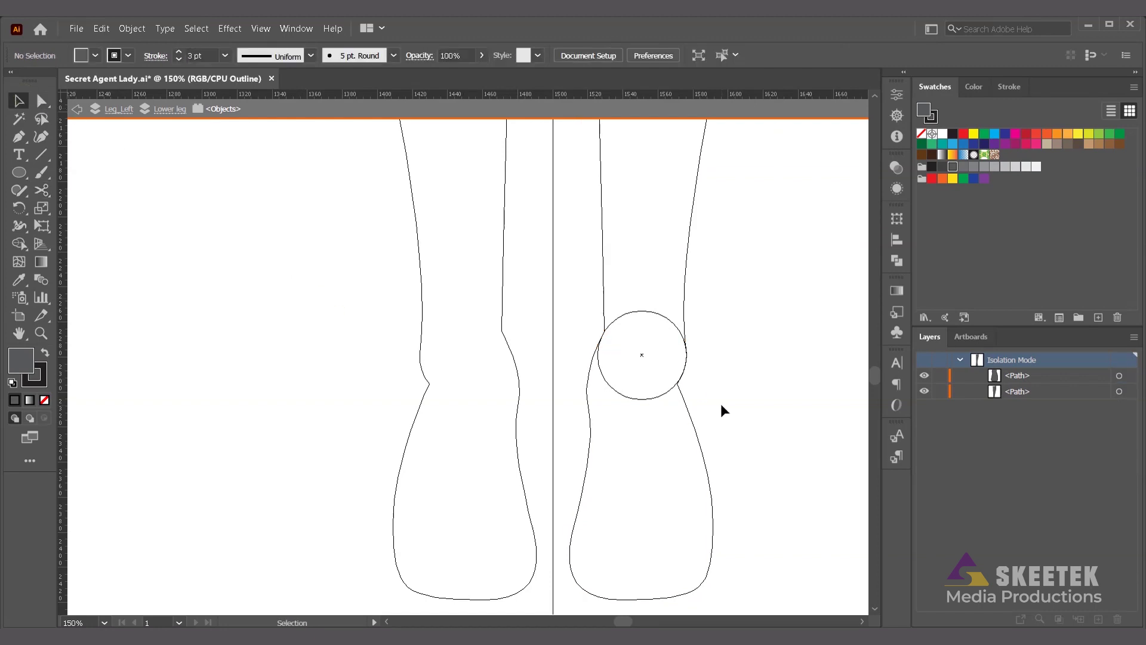
Step: Return to preview, check the separated foot and shin paths, and leave isolation mode
{"action": "key", "text": "ctrl+y"}
{"action": "left_click", "coordinate": [695, 443]}
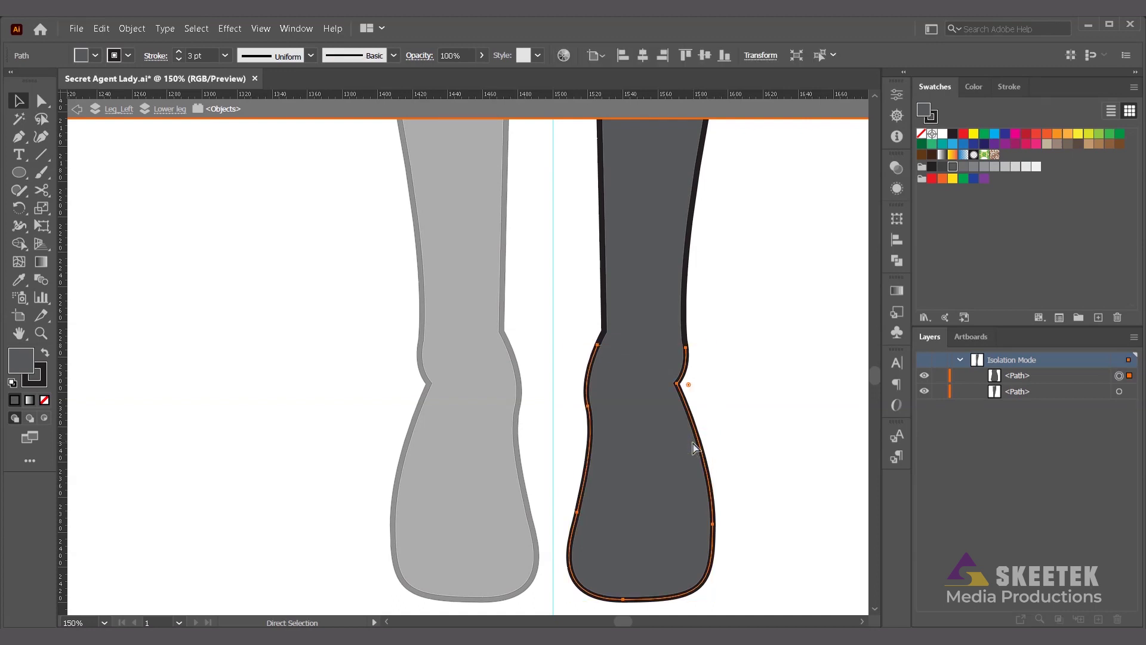
{"action": "left_click", "coordinate": [645, 320]}
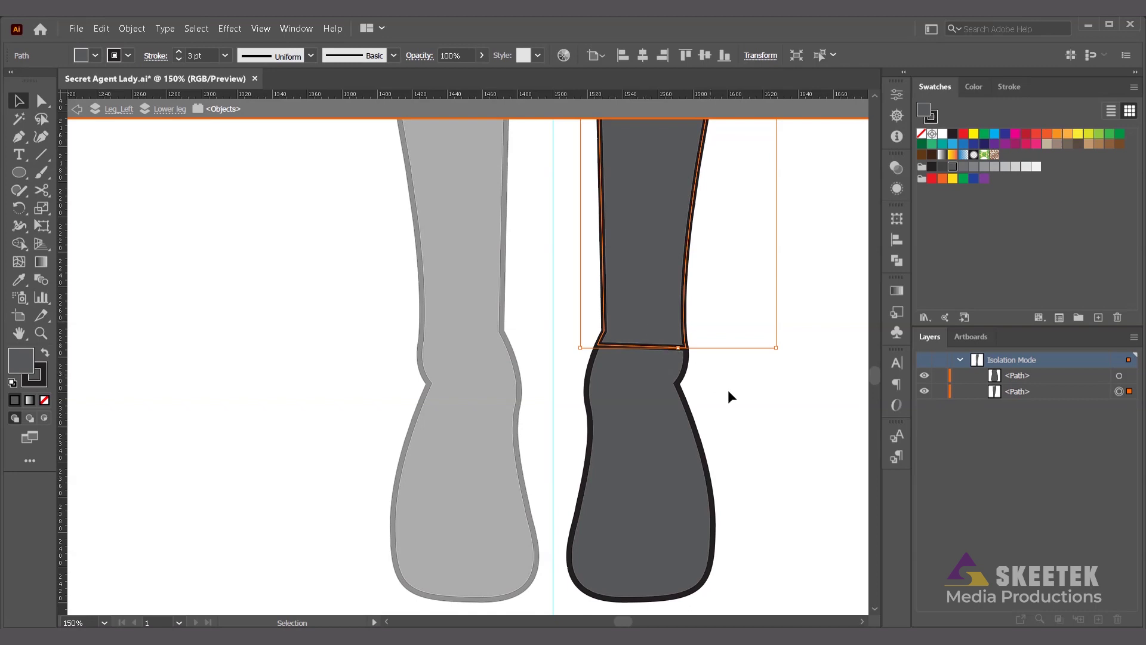
{"action": "double_click", "coordinate": [765, 418]}
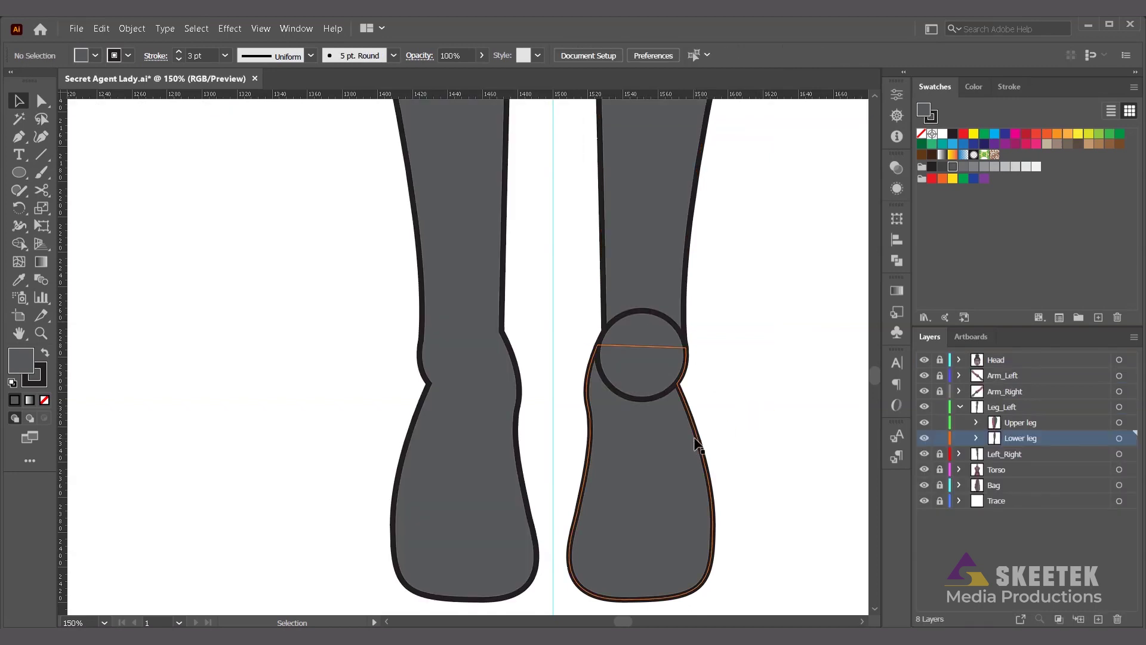
Step: Copy the ankle ellipse together with the foot piece, and delete the original foot piece while keeping the original ellipse
{"action": "left_click", "coordinate": [663, 383]}
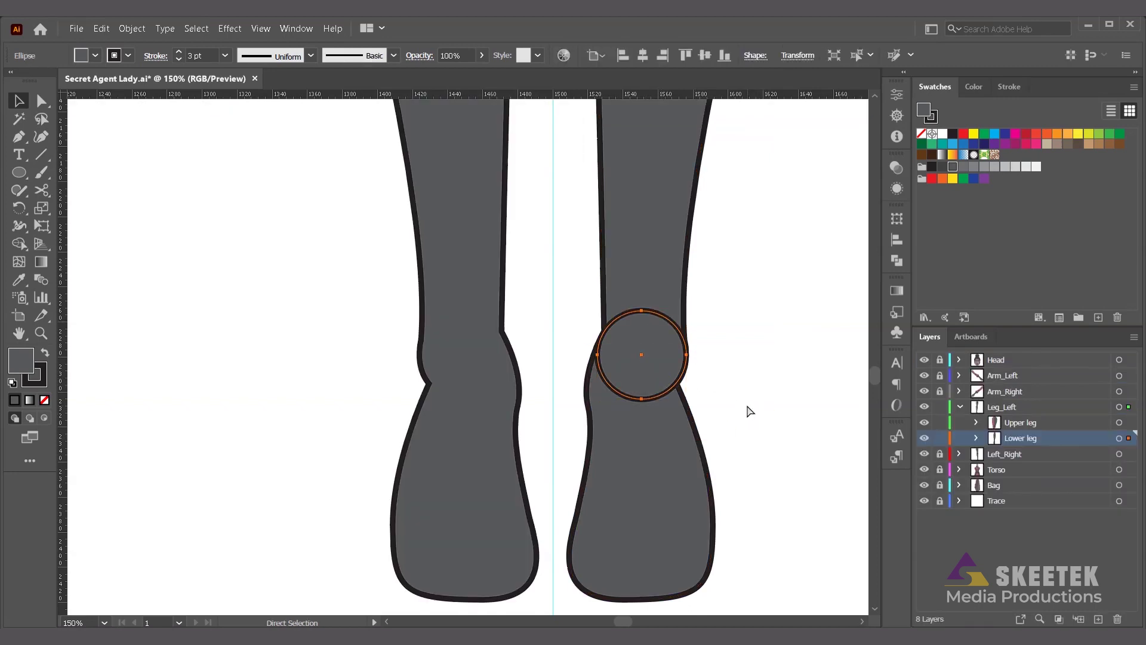
{"action": "key", "text": "v"}
{"action": "left_click", "coordinate": [770, 436]}
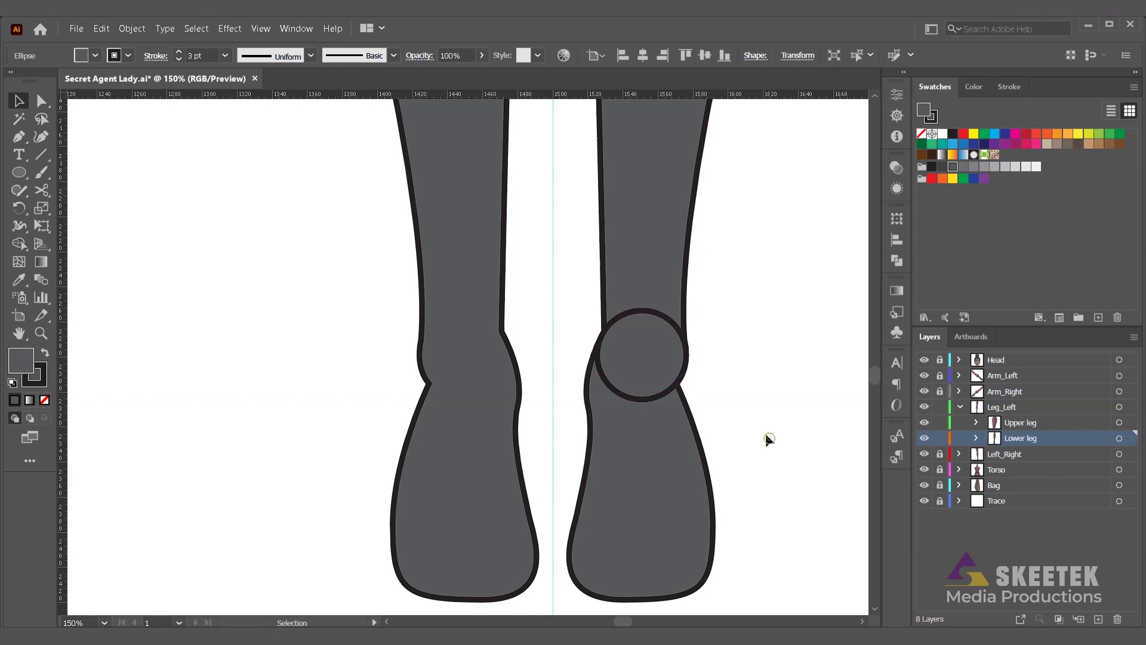
{"action": "left_click", "coordinate": [673, 379]}
{"action": "left_click", "coordinate": [666, 460], "text": "shift"}
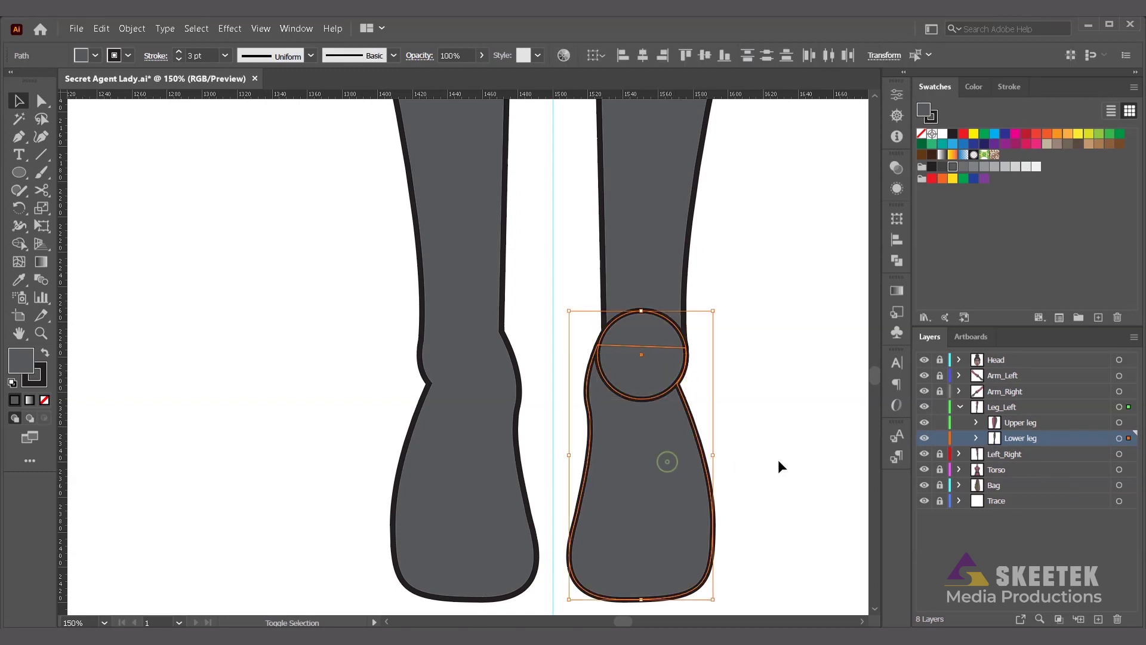
{"action": "key", "text": "a"}
{"action": "key", "text": "Delete"}
{"action": "key", "text": "v"}
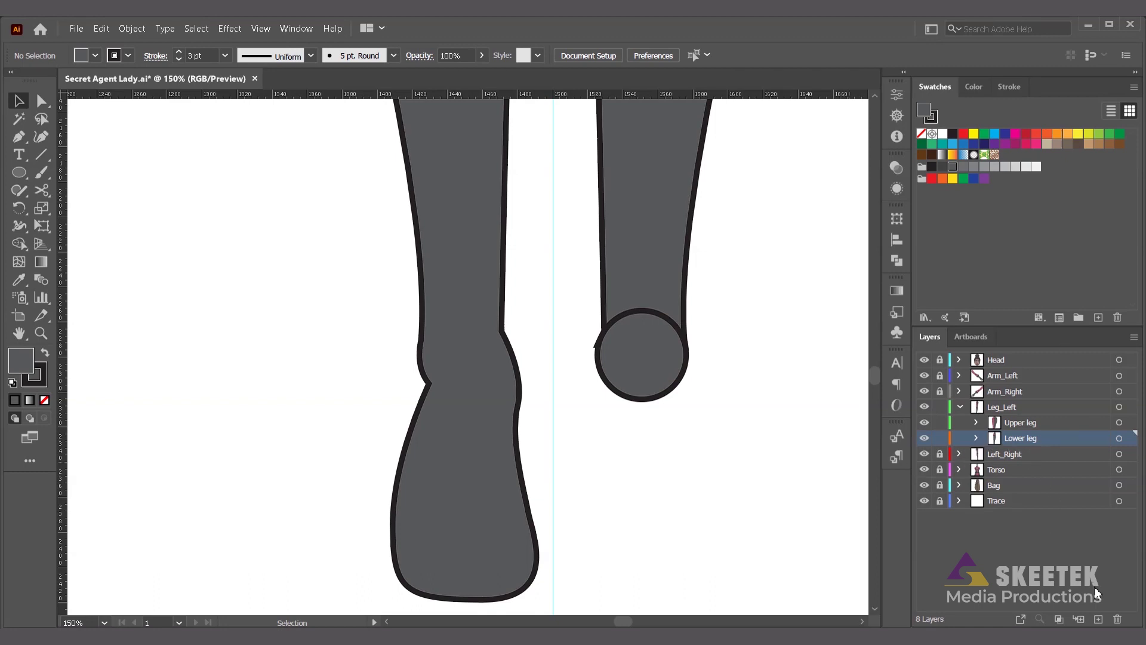
Step: Add a sublayer named "Foot" to Leg_Left and paste the copied foot piece and ankle ellipse in place into it
{"action": "left_click", "coordinate": [1062, 410]}
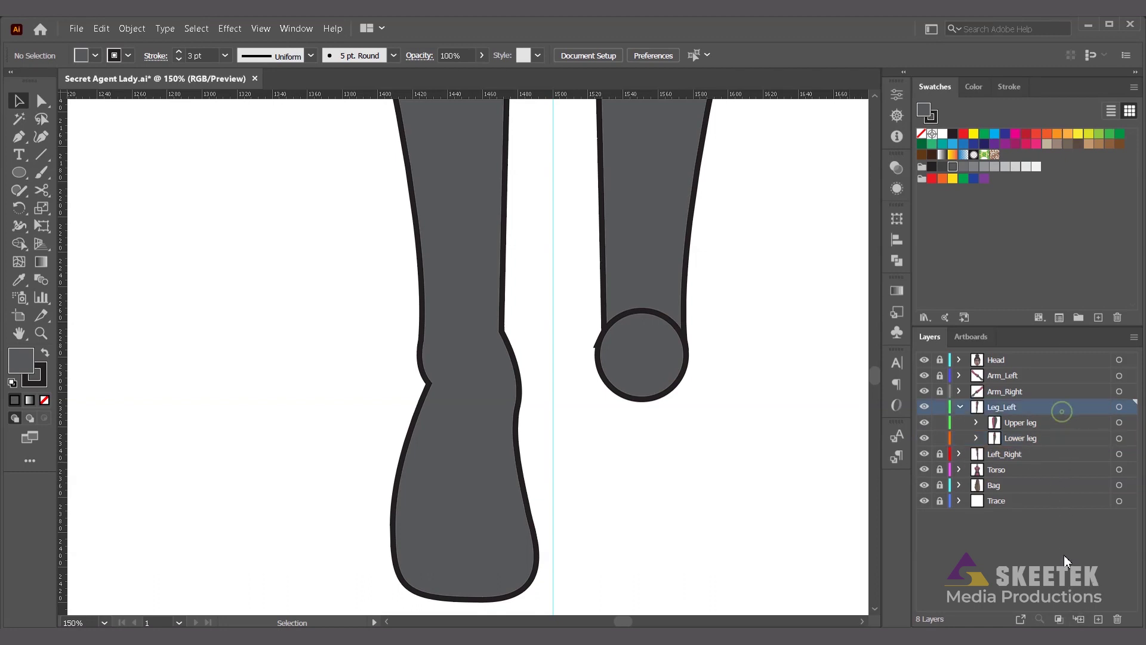
{"action": "left_click", "coordinate": [1078, 618]}
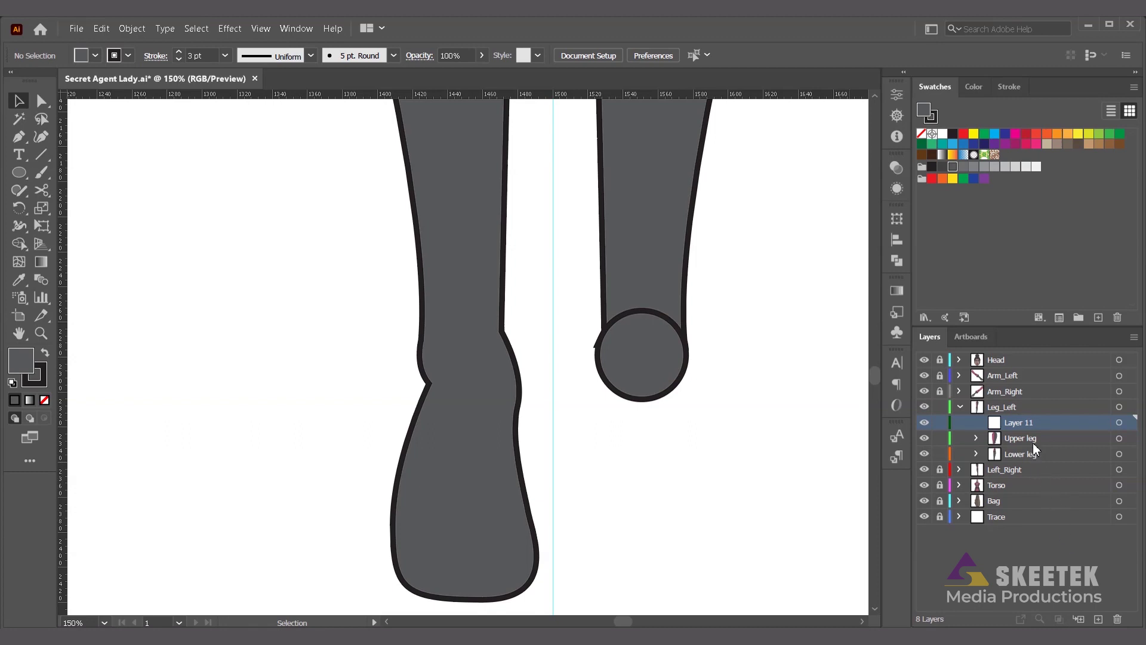
{"action": "double_click", "coordinate": [1033, 422]}
{"action": "type", "text": "Fo"}
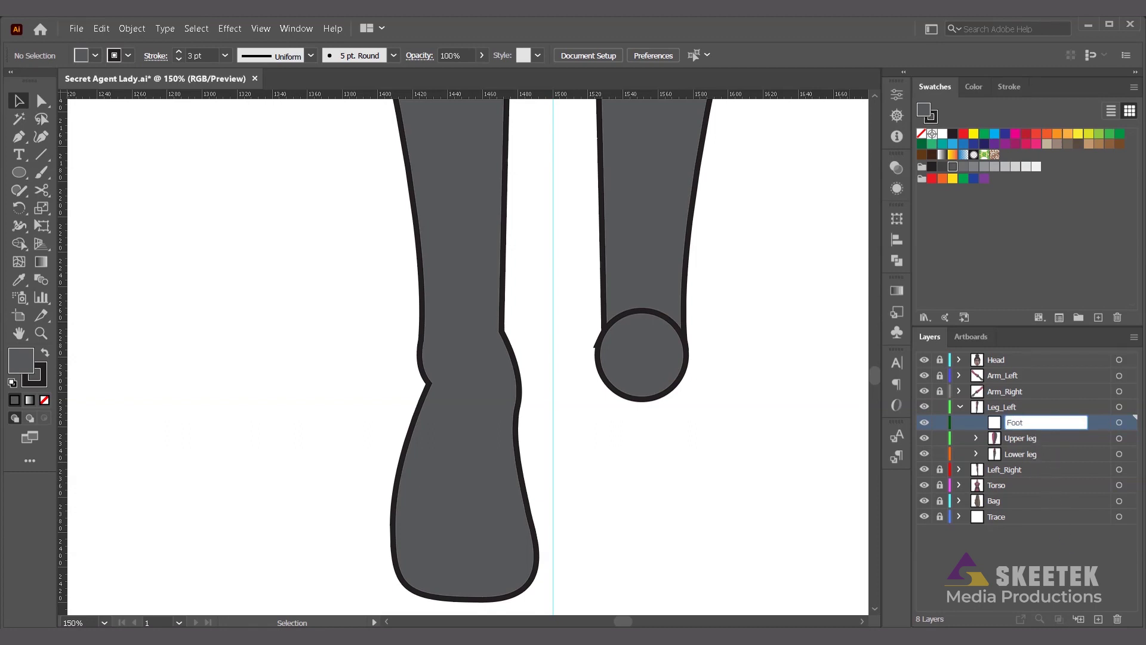
{"action": "type", "text": "ot"}
{"action": "left_click", "coordinate": [1100, 427]}
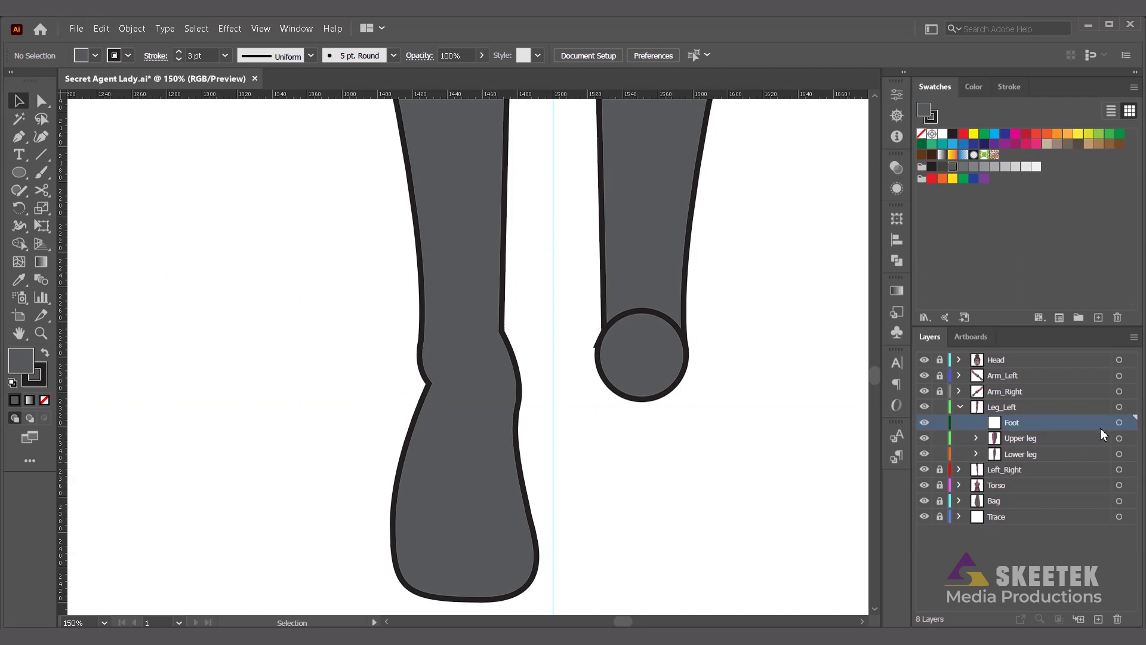
{"action": "key", "text": "ctrl+f"}
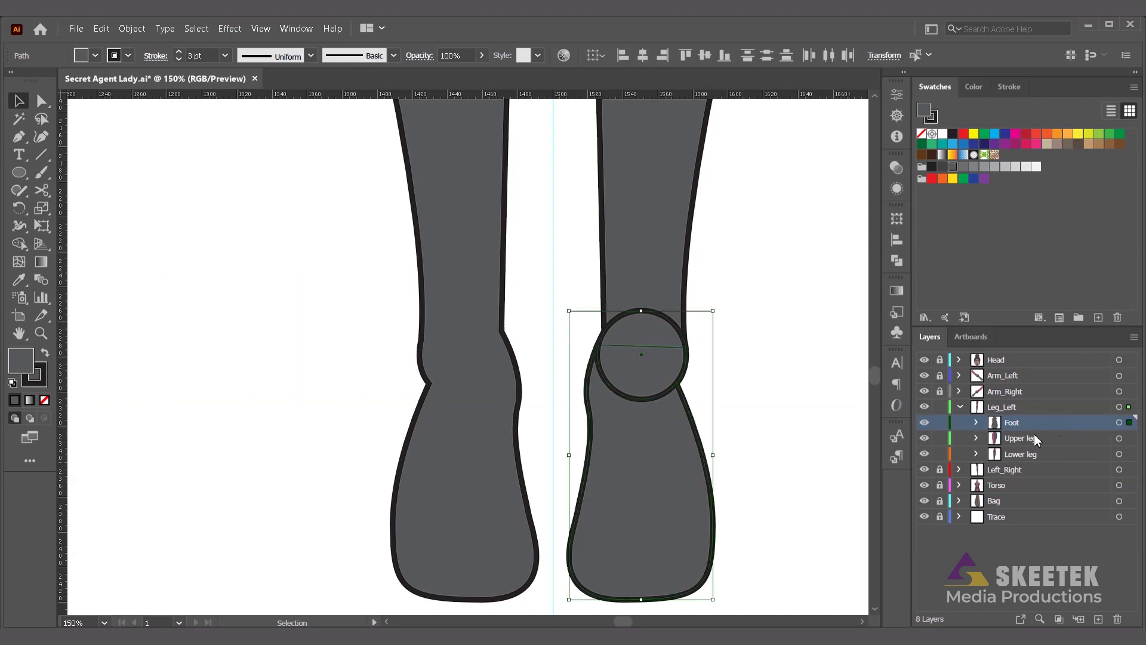
Step: Hide the Foot sublayer and isolate the shin path in outline view
{"action": "left_click", "coordinate": [924, 422]}
{"action": "left_click", "coordinate": [612, 271]}
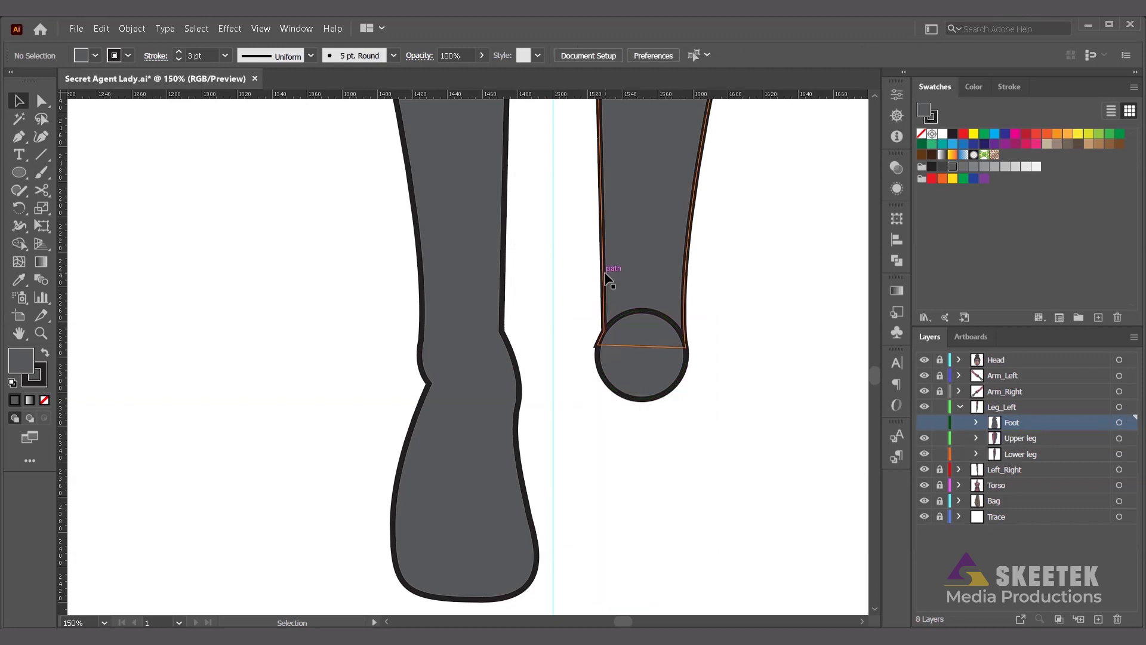
{"action": "scroll", "coordinate": [620, 341], "scroll_direction": "up", "scroll_amount": 3}
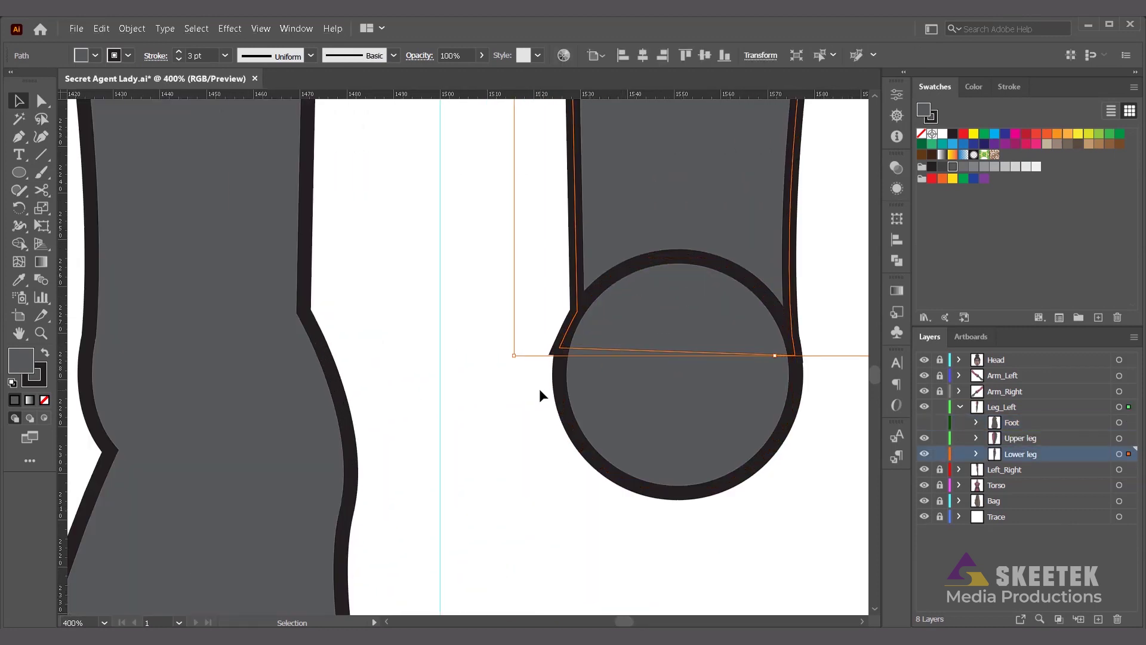
{"action": "double_click", "coordinate": [576, 288]}
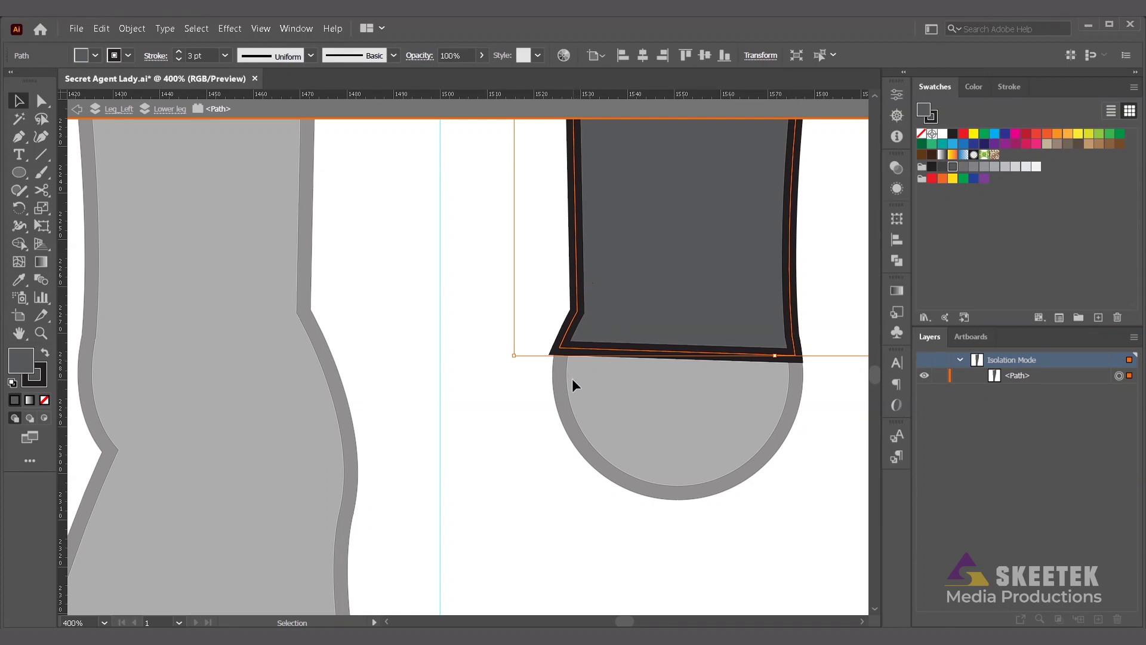
{"action": "key", "text": "ctrl+y"}
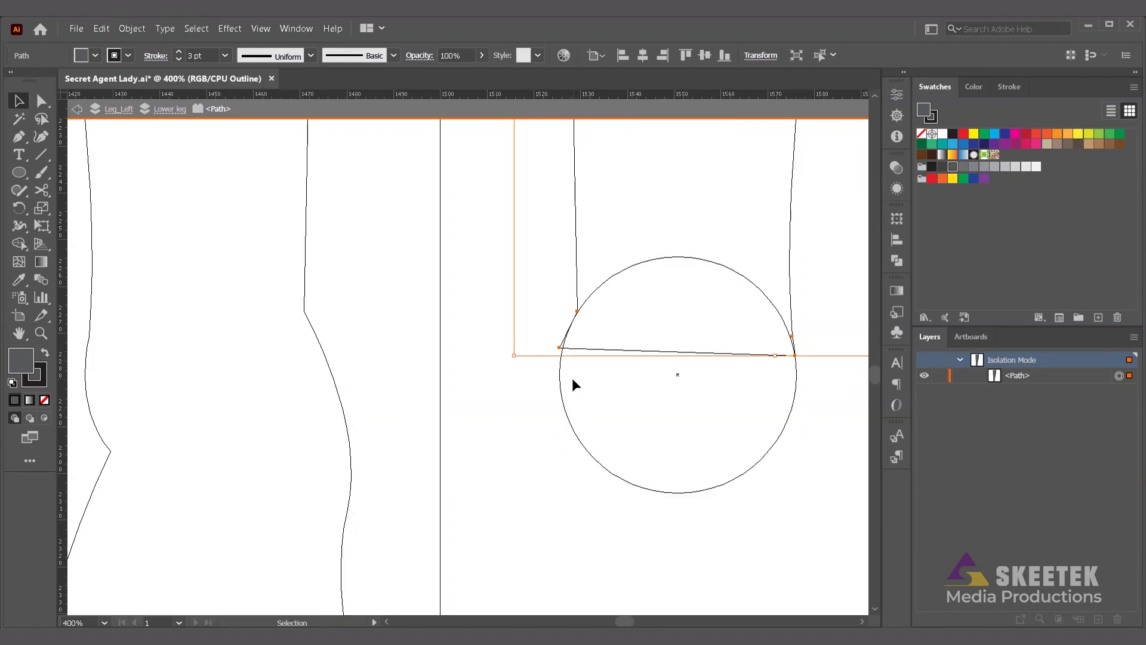
Step: Move the shin path's inner bottom anchor point onto the outline of the ankle circle
{"action": "key", "text": "a"}
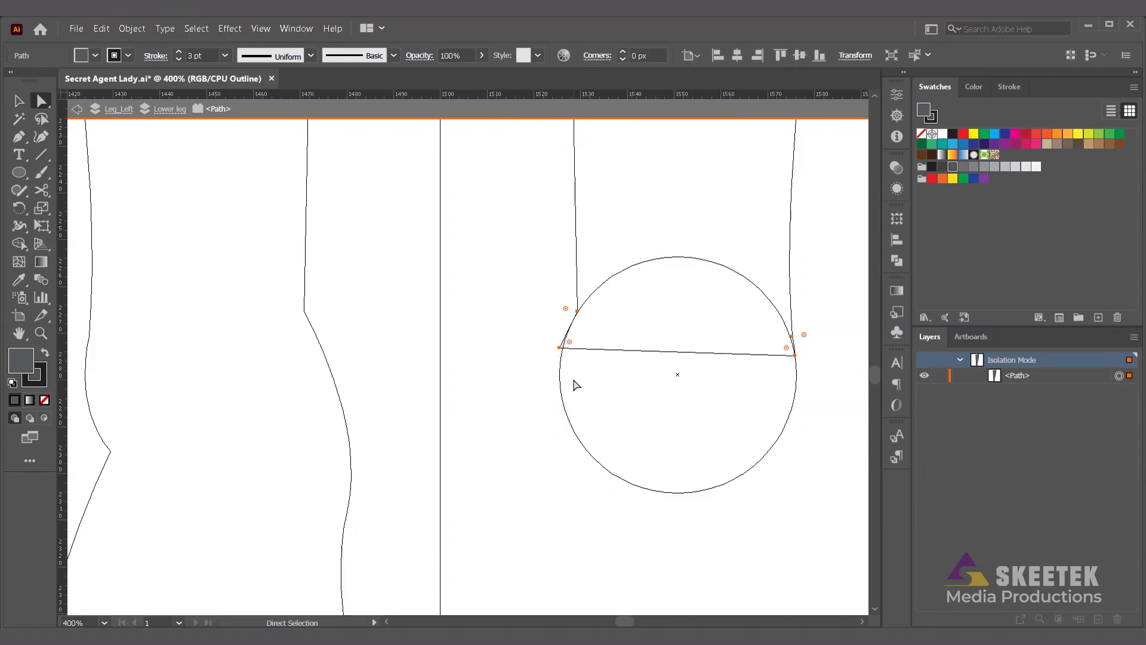
{"action": "left_click", "coordinate": [561, 349]}
{"action": "left_click_drag", "start_coordinate": [563, 346], "coordinate": [562, 347]}
{"action": "left_click", "coordinate": [542, 397]}
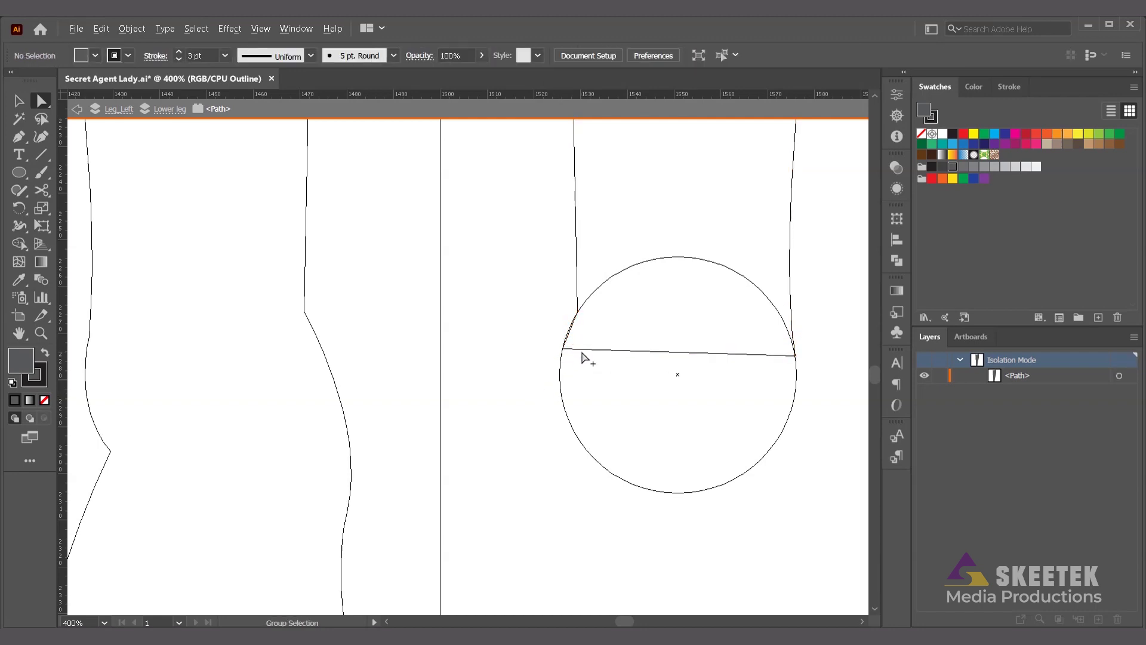
{"action": "scroll", "coordinate": [582, 358], "scroll_direction": "up", "scroll_amount": 5}
{"action": "left_click", "coordinate": [485, 332]}
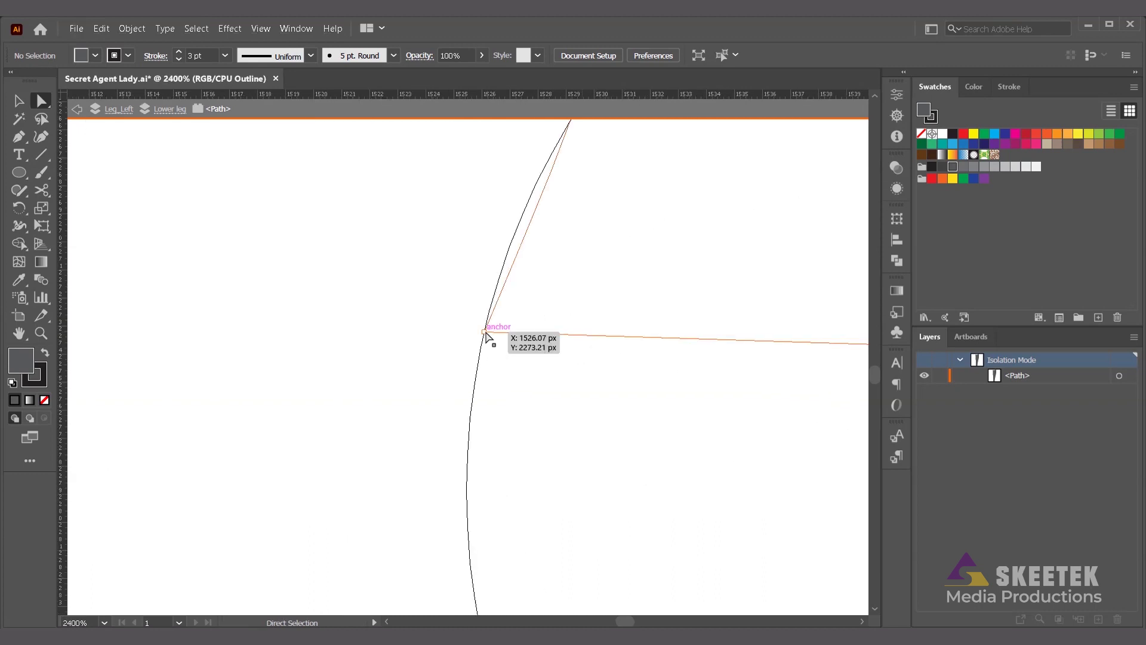
{"action": "mouse_move", "coordinate": [486, 333]}
{"action": "left_mouse_down"}
{"action": "mouse_move", "coordinate": [509, 332]}
{"action": "mouse_move", "coordinate": [484, 331]}
{"action": "left_mouse_up"}
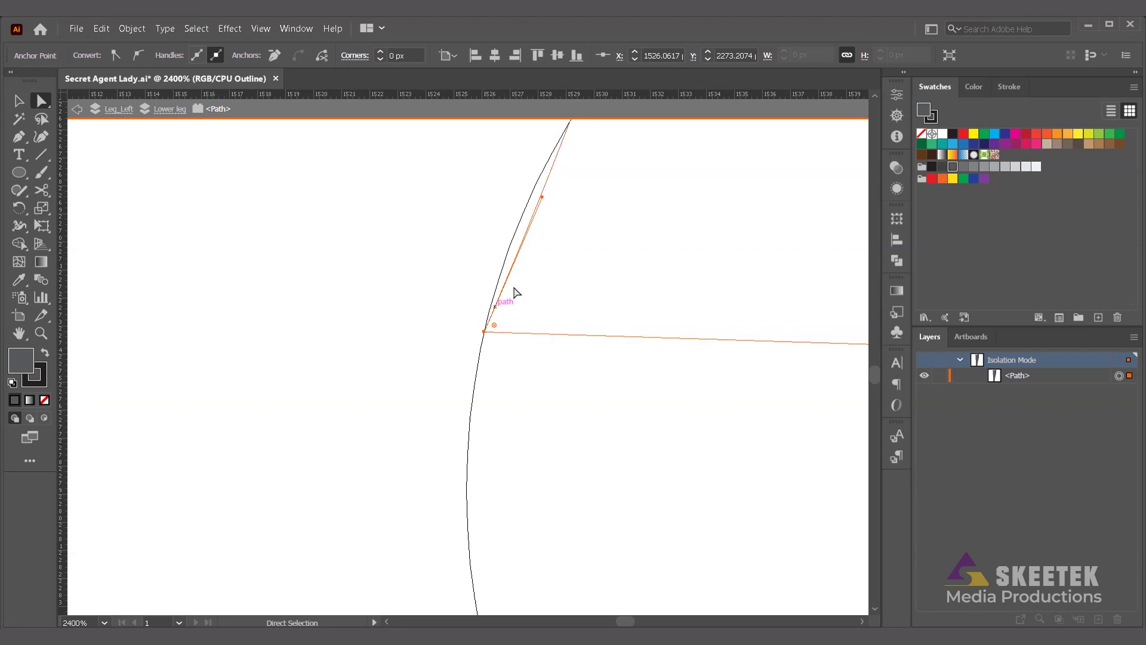
Step: Adjust the handle of the shin's inner bottom anchor so the short edge follows the ankle circle more closely
{"action": "scroll", "coordinate": [522, 277], "scroll_direction": "down", "scroll_amount": 3}
{"action": "scroll", "coordinate": [532, 264], "scroll_direction": "up", "scroll_amount": 3}
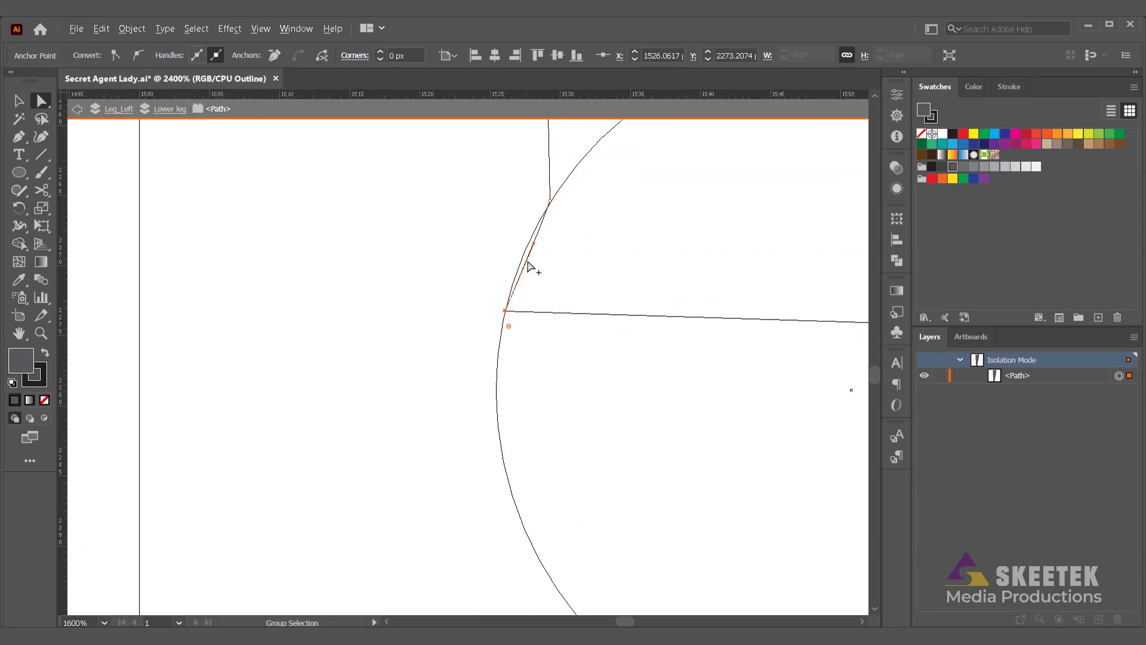
{"action": "left_click_drag", "start_coordinate": [541, 216], "coordinate": [536, 215]}
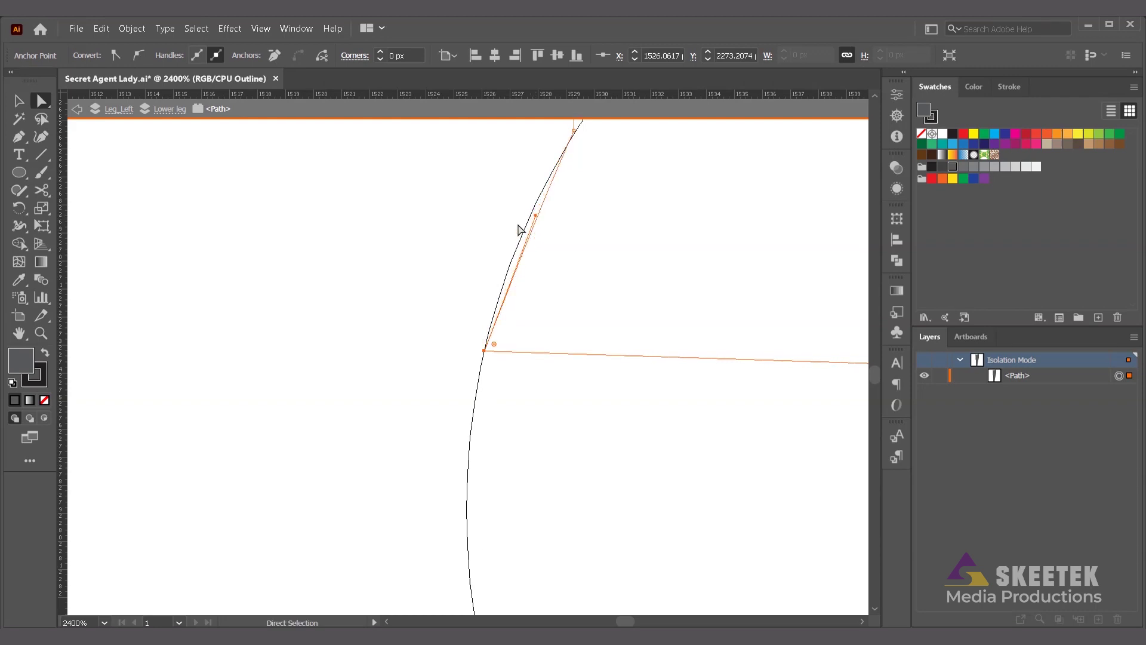
{"action": "scroll", "coordinate": [466, 257], "scroll_direction": "down", "scroll_amount": 7}
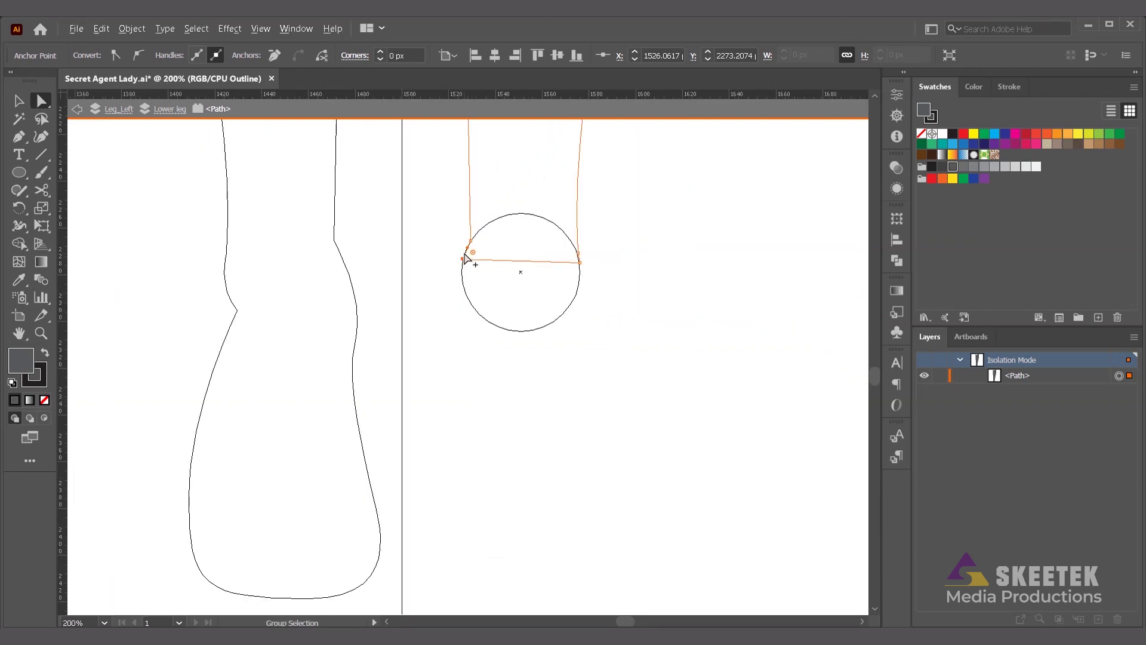
Step: Deselect the shin path, return to preview and leave isolation mode
{"action": "left_click", "coordinate": [18, 101]}
{"action": "left_click", "coordinate": [621, 381]}
{"action": "key", "text": "ctrl+y"}
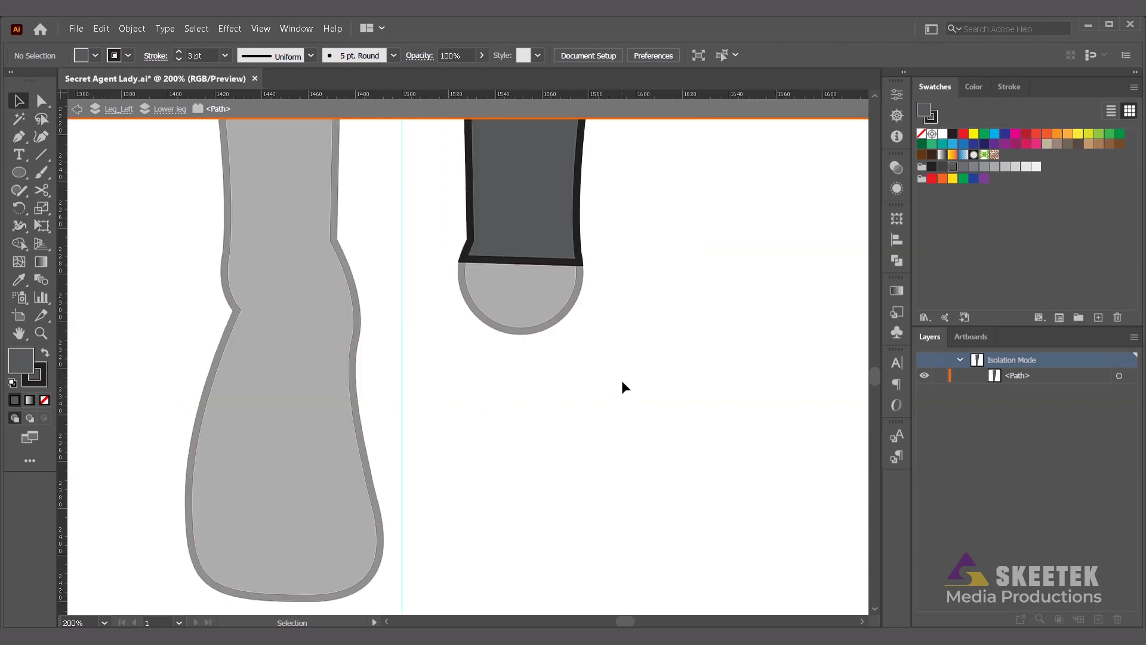
{"action": "double_click", "coordinate": [621, 381]}
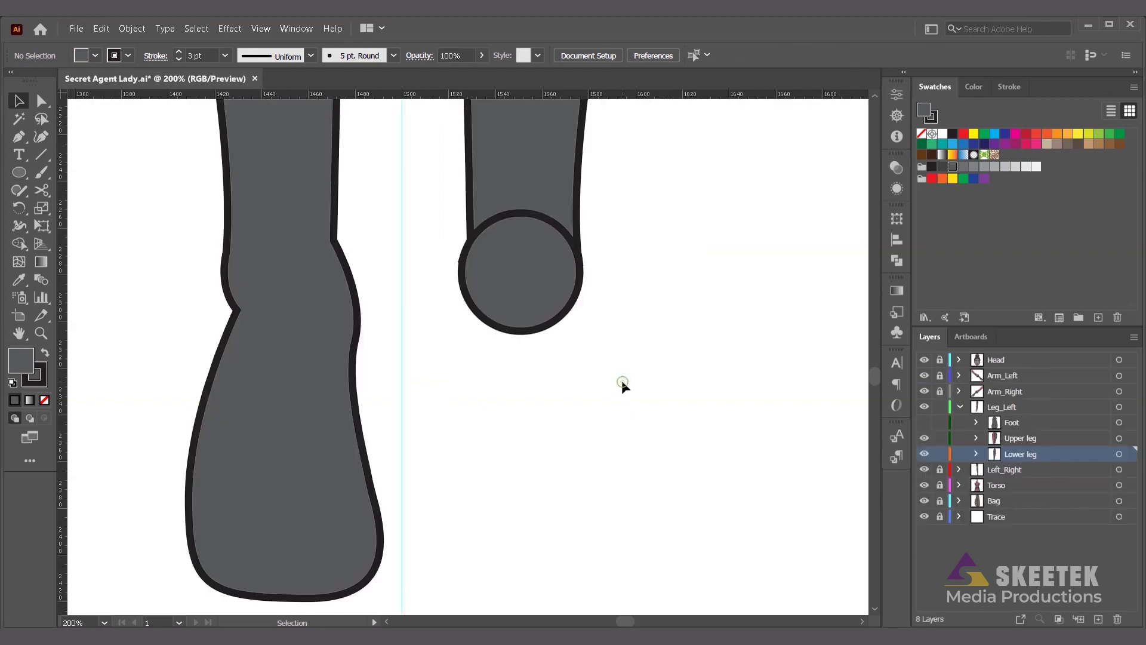
Step: Show the Foot sublayer of Leg_Left again and bring the whole lower body into view
{"action": "scroll", "coordinate": [621, 381], "scroll_direction": "down", "scroll_amount": 1}
{"action": "left_click", "coordinate": [924, 423]}
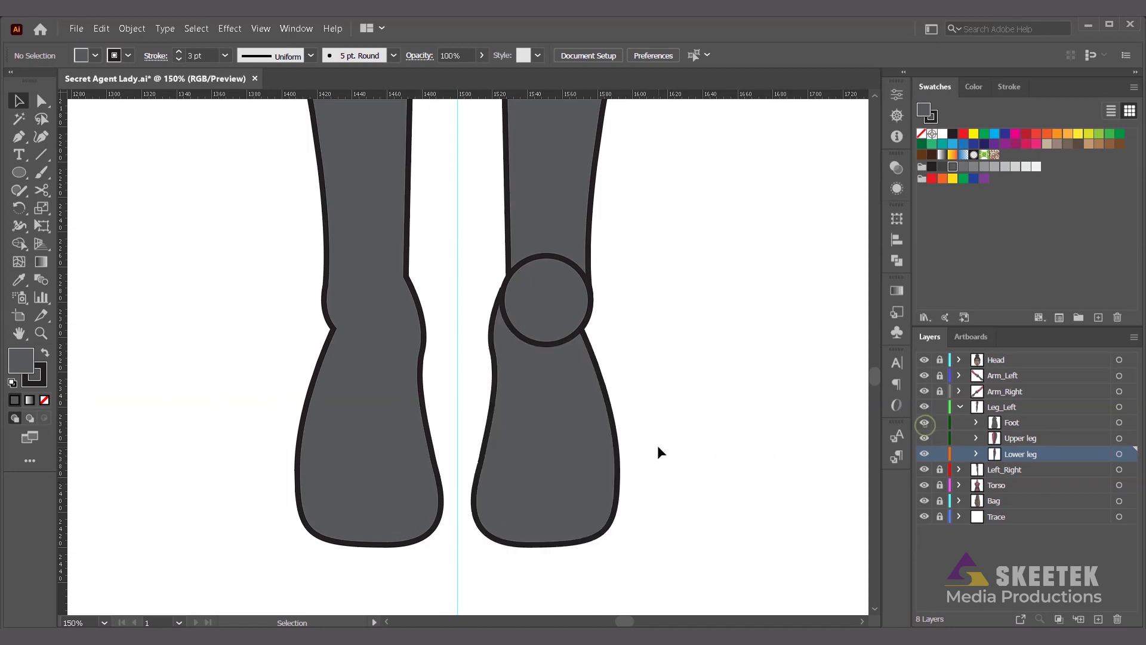
{"action": "scroll", "coordinate": [658, 446], "scroll_direction": "down", "scroll_amount": 4}
{"action": "scroll", "coordinate": [657, 445], "scroll_direction": "down", "scroll_amount": 1}
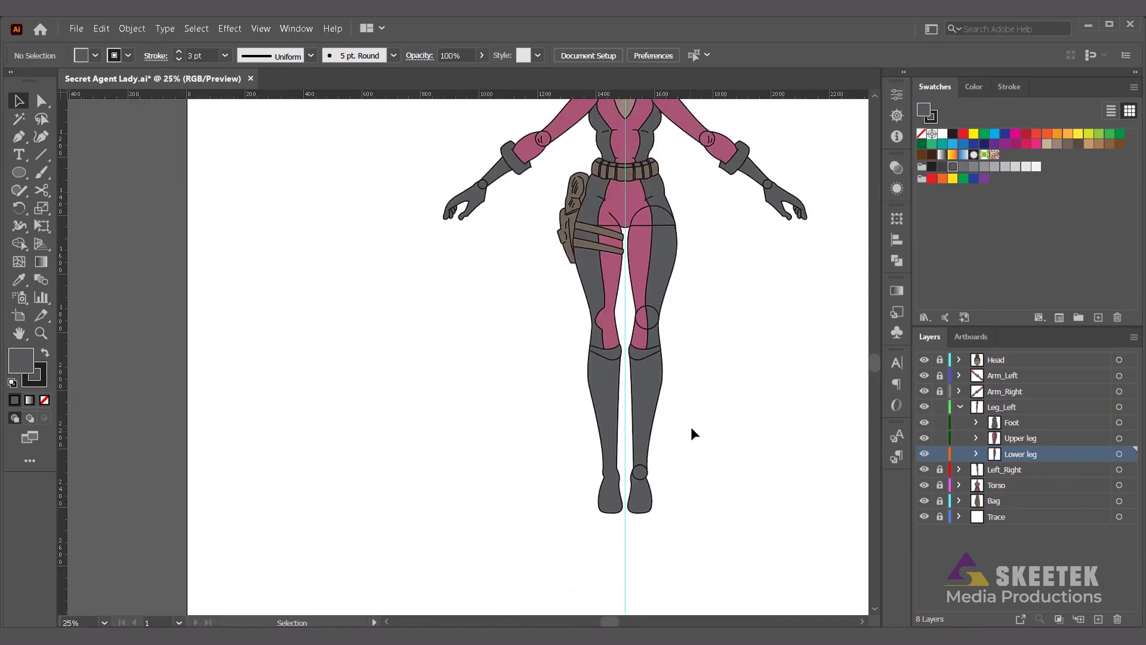
Step: Target the Foot, Lower leg and Upper leg sublayers one at a time to check which artwork each contains
{"action": "left_click", "coordinate": [1119, 422]}
{"action": "key", "text": "a"}
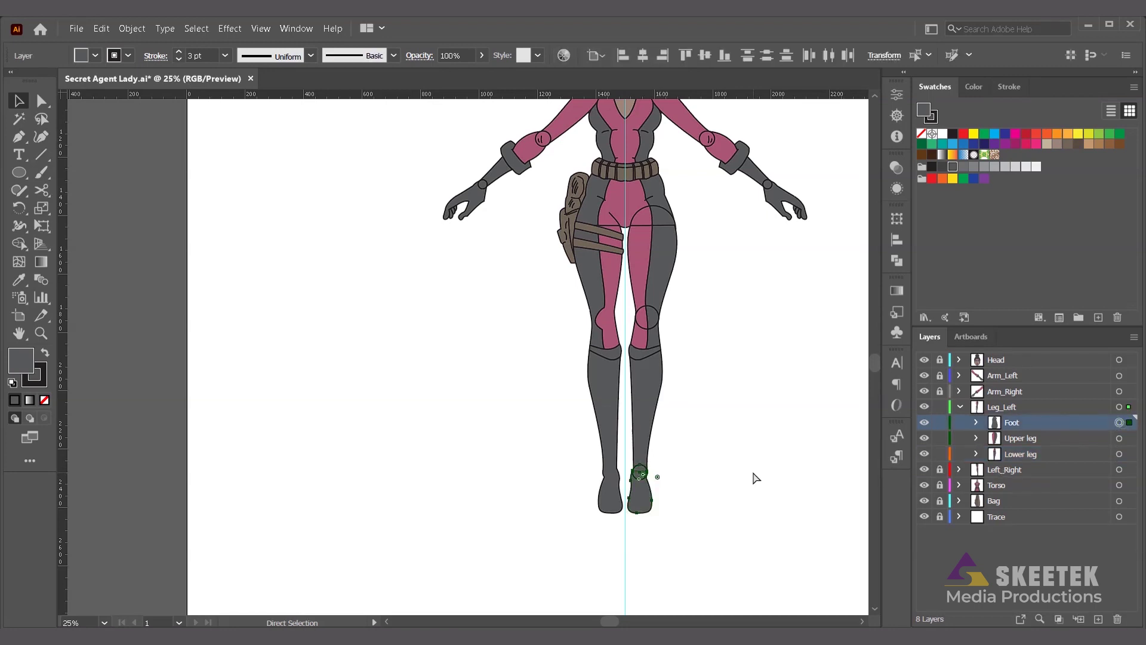
{"action": "key", "text": "v"}
{"action": "left_click", "coordinate": [1119, 453]}
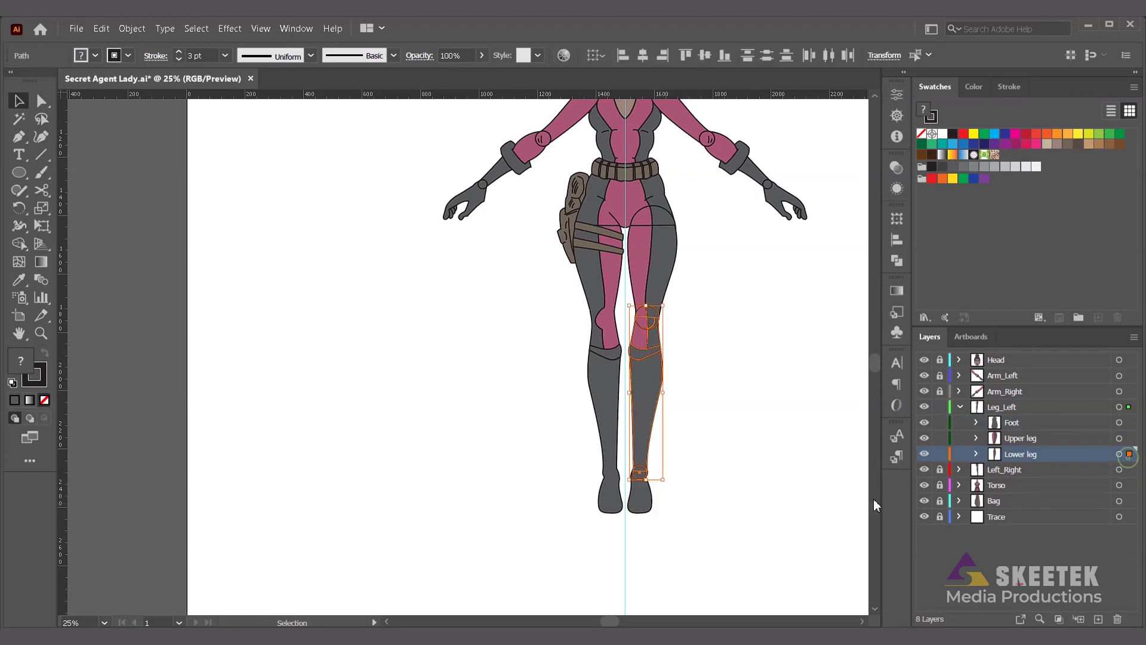
{"action": "key", "text": "a"}
{"action": "key", "text": "v"}
{"action": "left_click", "coordinate": [826, 507]}
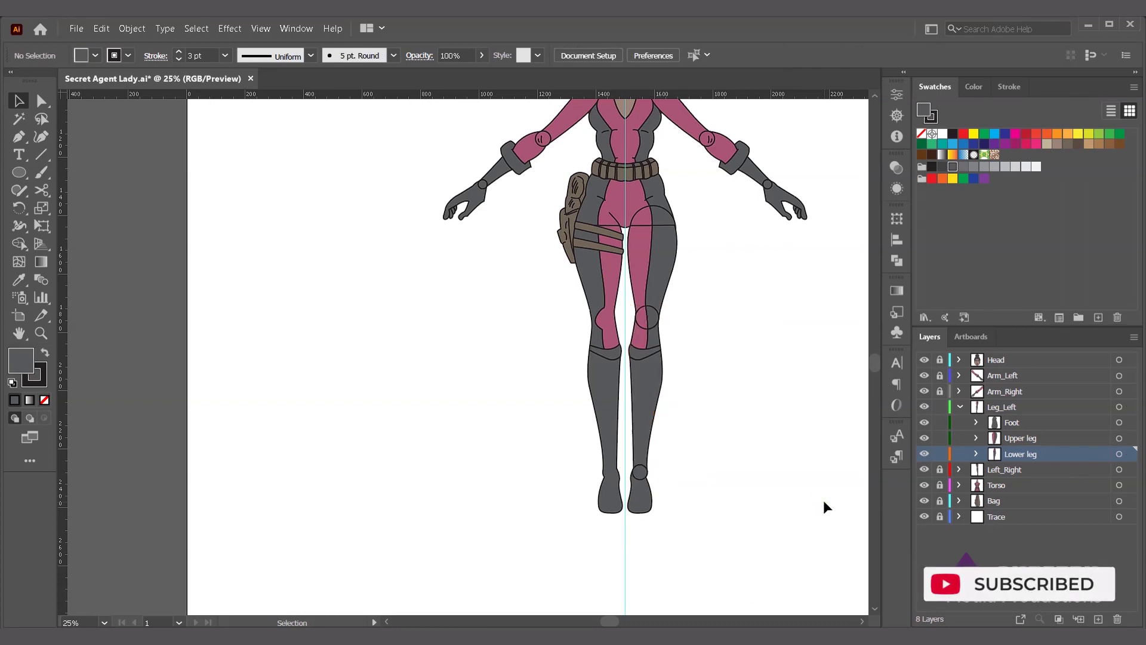
{"action": "left_click", "coordinate": [1121, 438]}
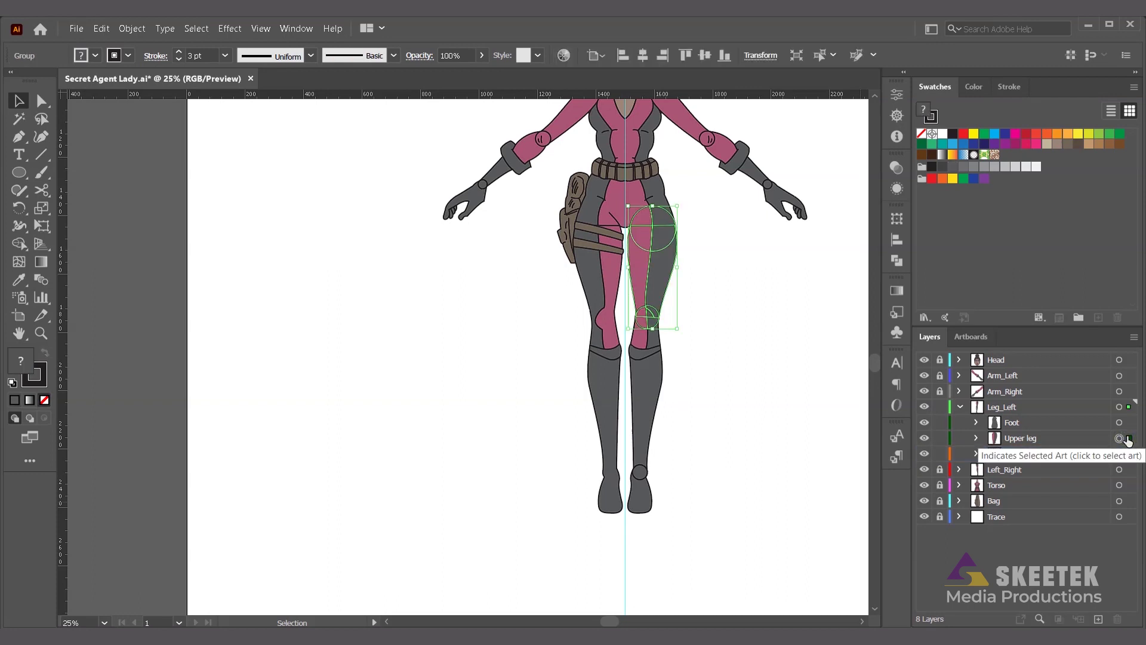
{"action": "left_click", "coordinate": [760, 521]}
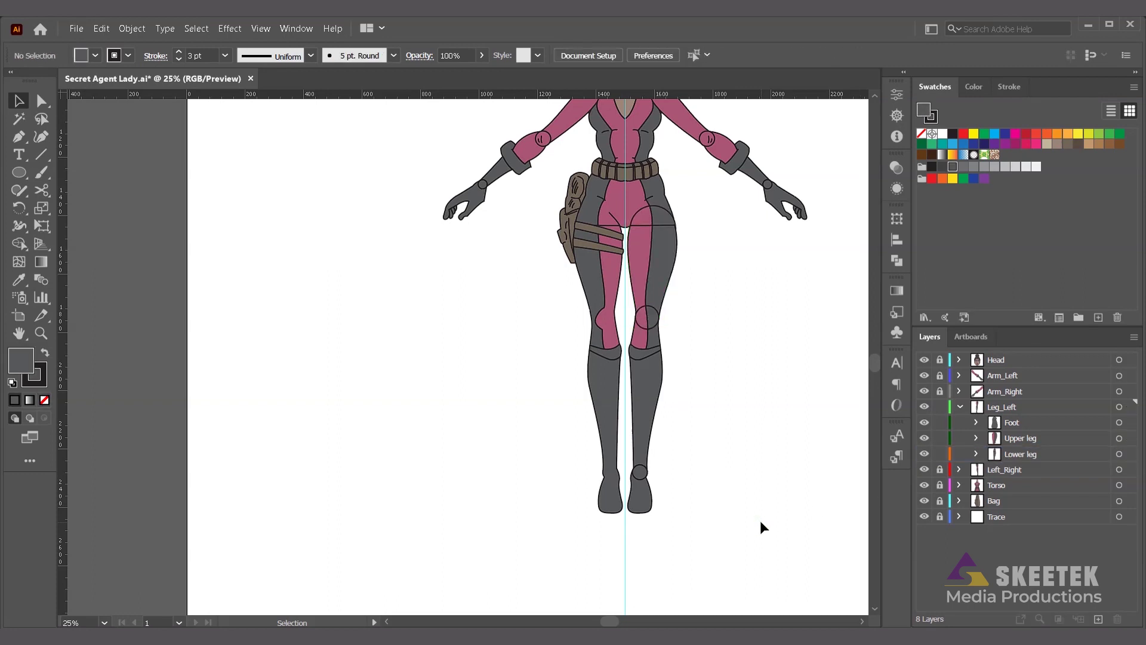
Step: Try rotating the Foot artwork about the center of the ankle circle and undo the rotation
{"action": "left_click", "coordinate": [1119, 422]}
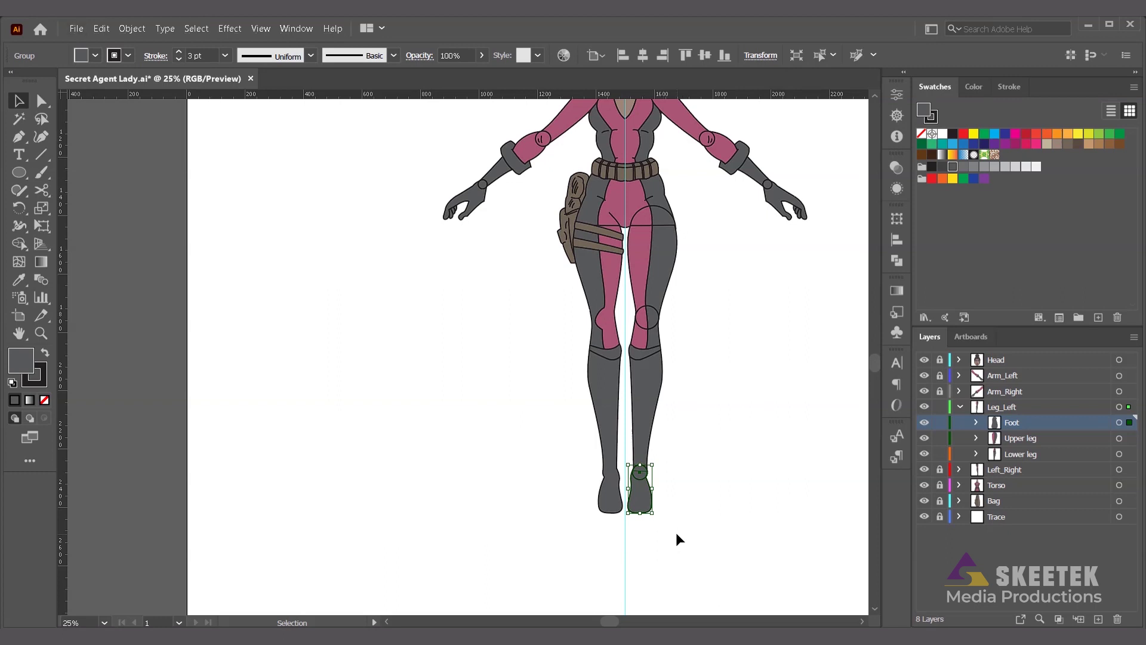
{"action": "key", "text": "r"}
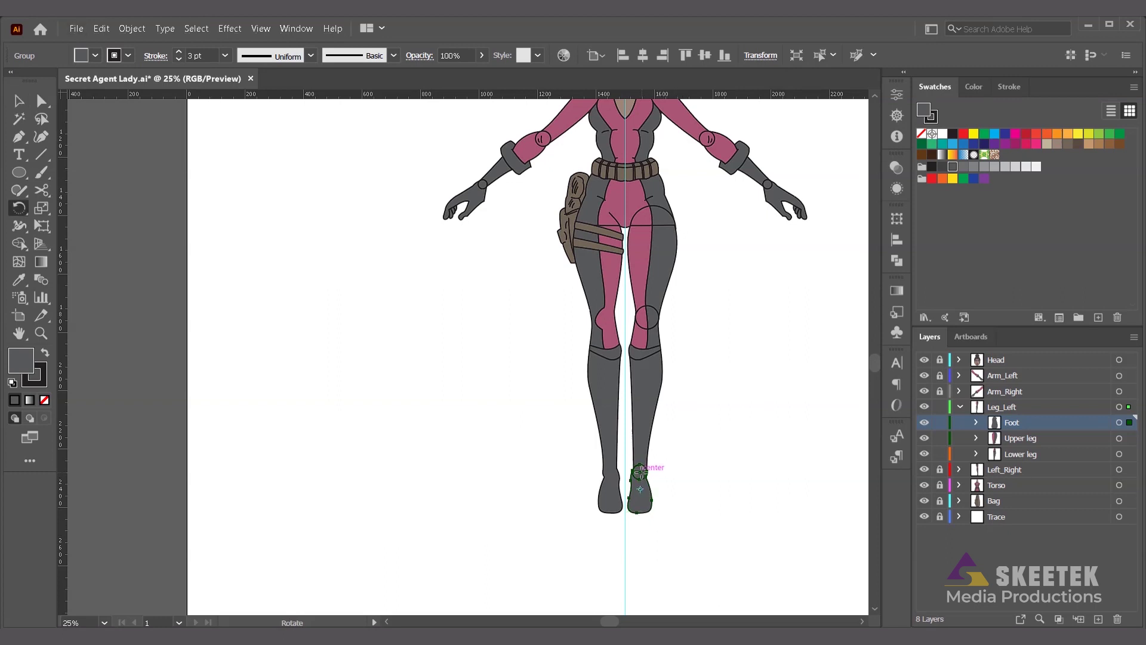
{"action": "left_click", "coordinate": [639, 471]}
{"action": "scroll", "coordinate": [700, 512], "scroll_direction": "down", "scroll_amount": 1}
{"action": "left_click_drag", "start_coordinate": [711, 518], "coordinate": [826, 421]}
{"action": "key", "text": "ctrl+z"}
Step: Move the Foot sublayer below Lower leg within the Leg_Left layer
{"action": "left_click", "coordinate": [1119, 438]}
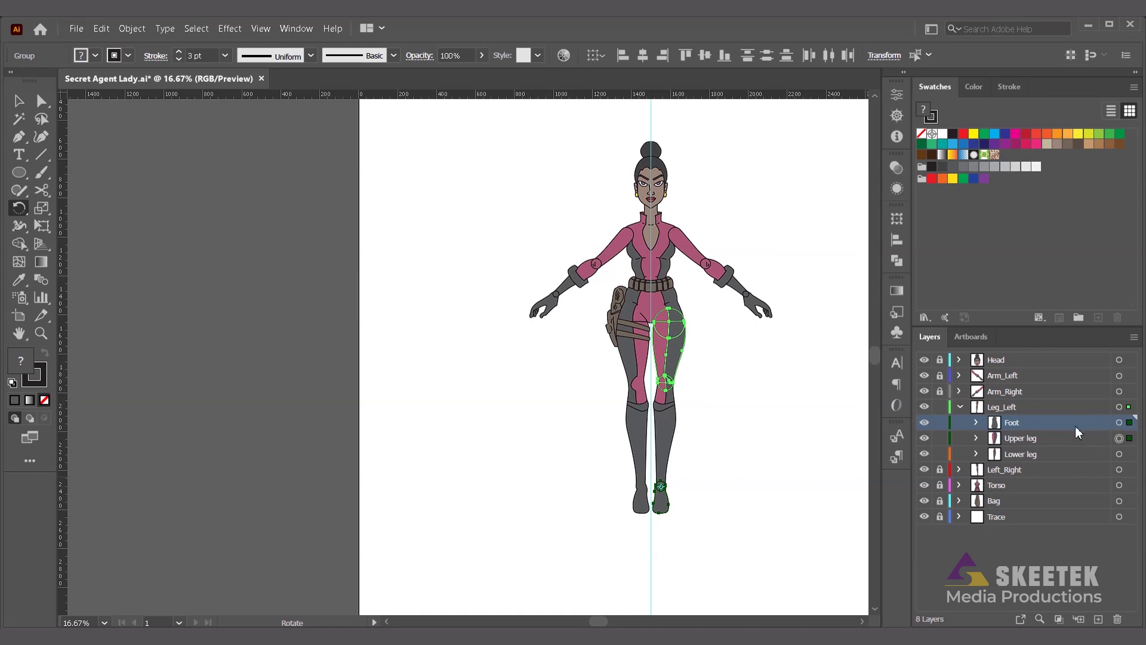
{"action": "left_click_drag", "start_coordinate": [1074, 425], "coordinate": [1072, 466]}
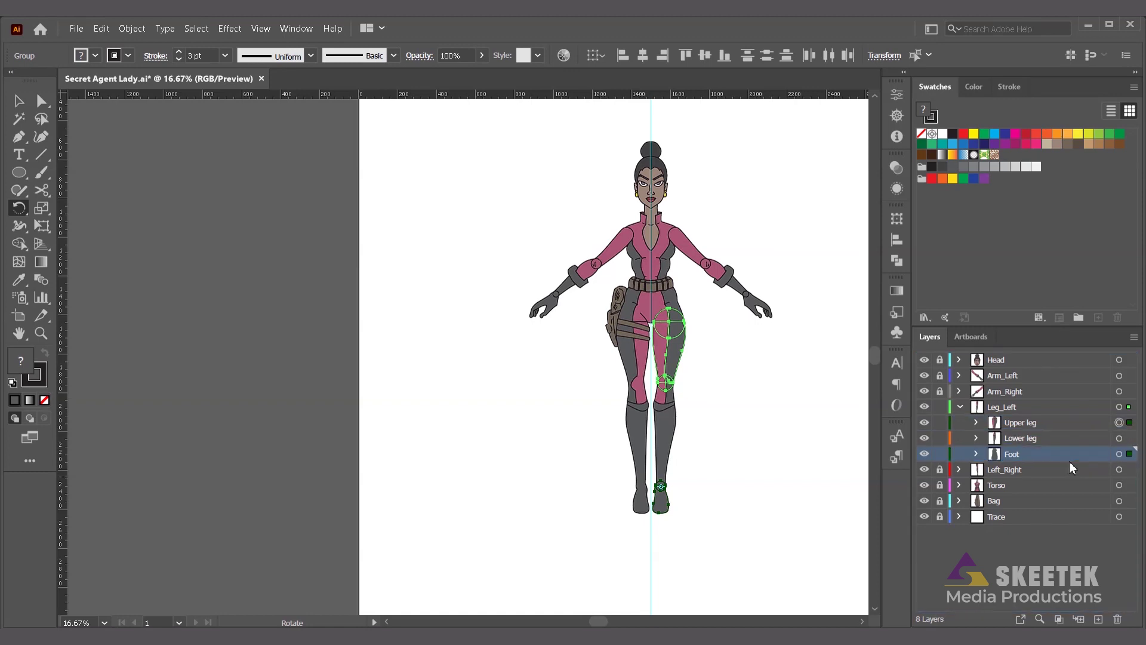
Step: Try rotating the lower leg and foot together about the knee circle's center, undo the rotation and deselect everything
{"action": "left_click", "coordinate": [1129, 437]}
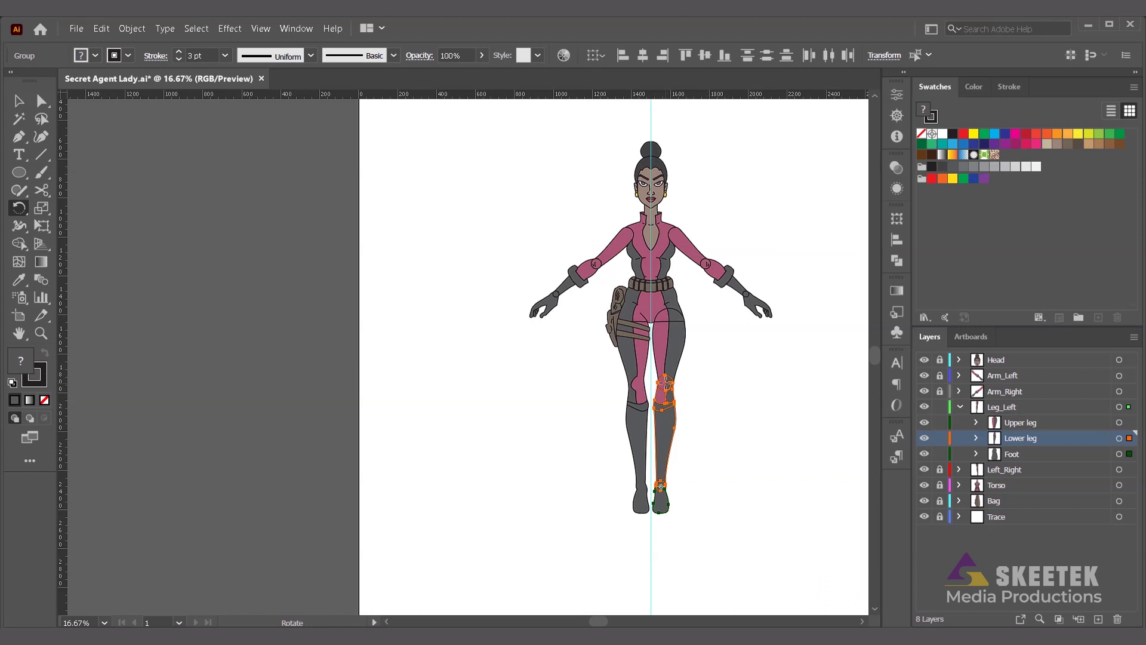
{"action": "left_click", "coordinate": [664, 383]}
{"action": "left_click_drag", "start_coordinate": [734, 535], "coordinate": [860, 431]}
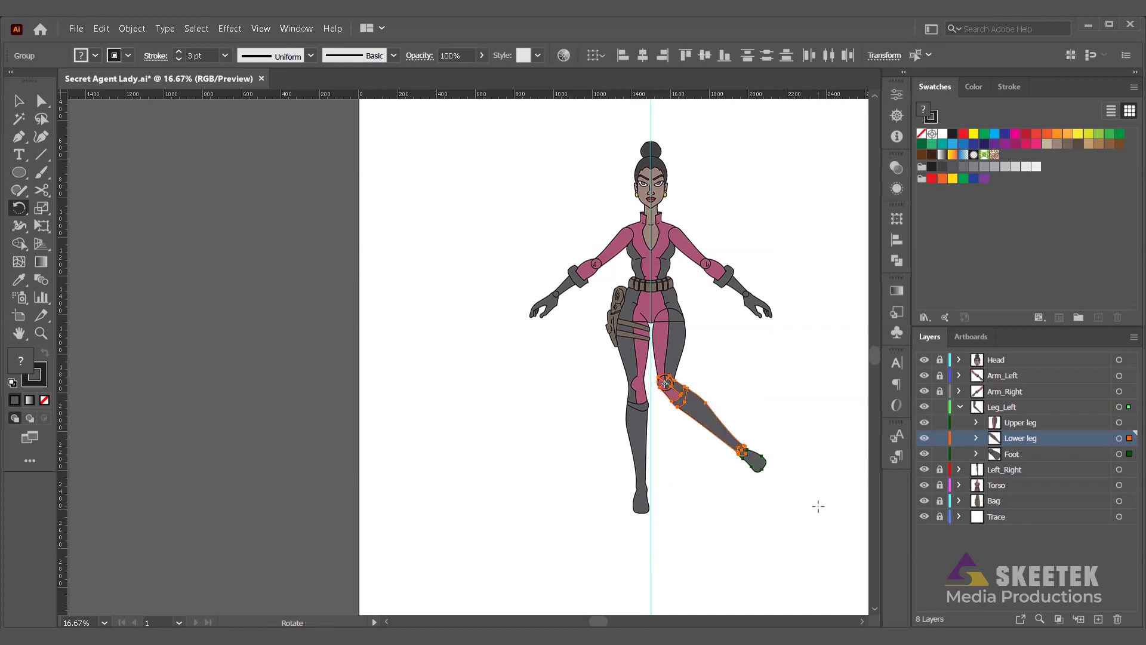
{"action": "key", "text": "ctrl+z"}
{"action": "key", "text": "ctrl+z"}
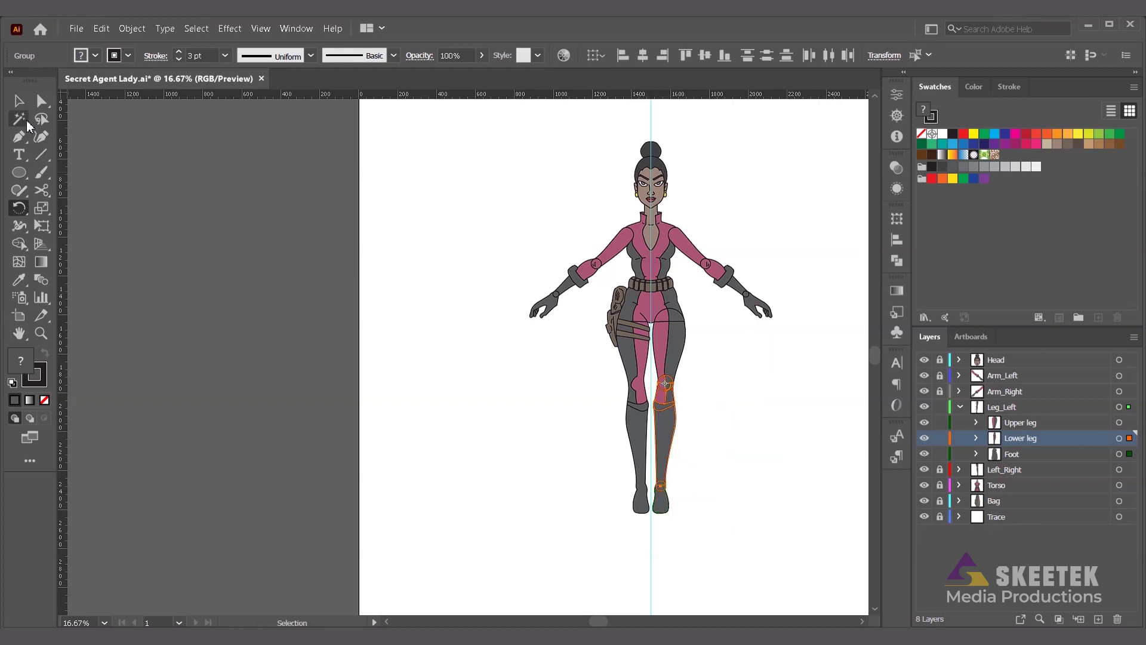
{"action": "left_click", "coordinate": [19, 101]}
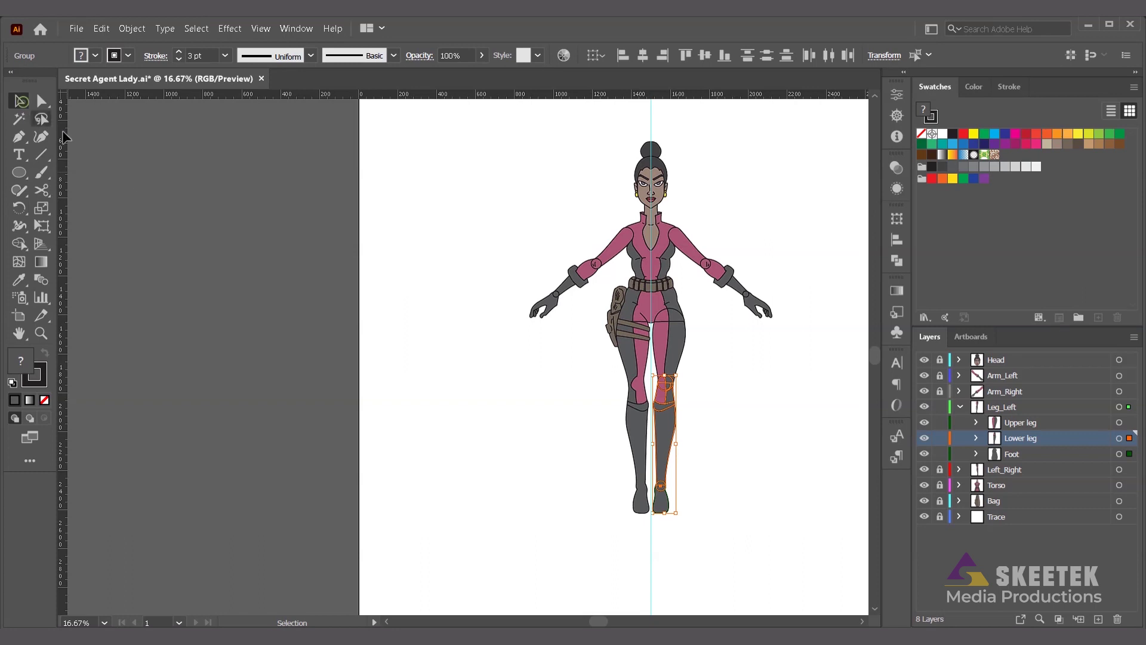
{"action": "left_click", "coordinate": [742, 462]}
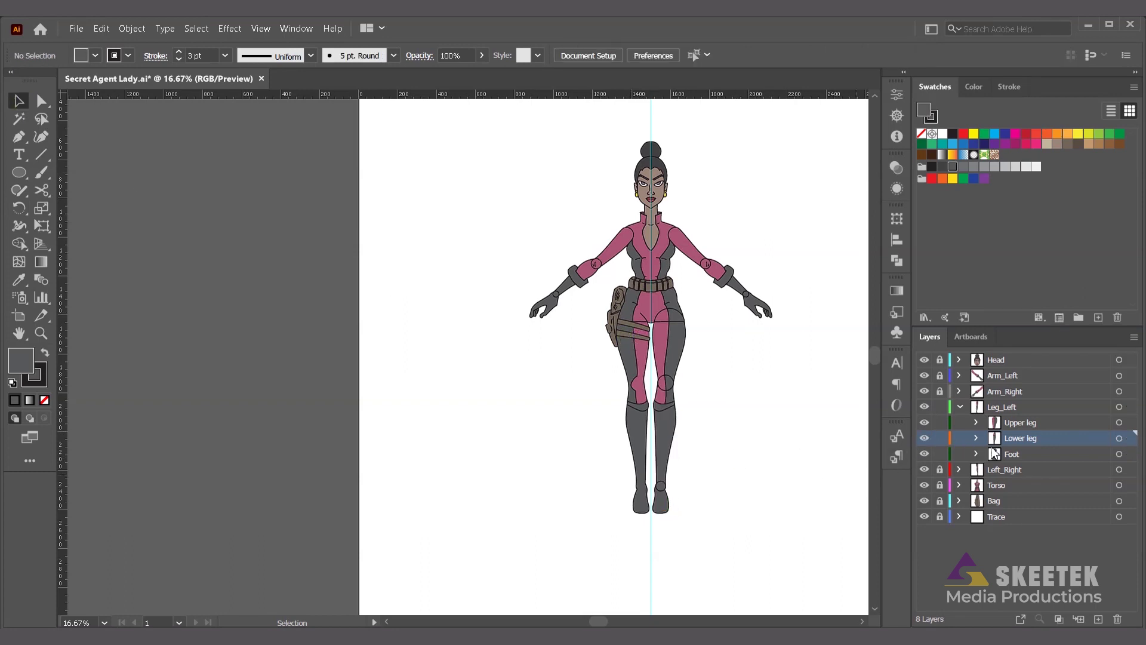
Step: Select all Leg_Left artwork and, in outline view, reflect a copy of it on the vertical axis across the center guide
{"action": "left_click", "coordinate": [961, 408]}
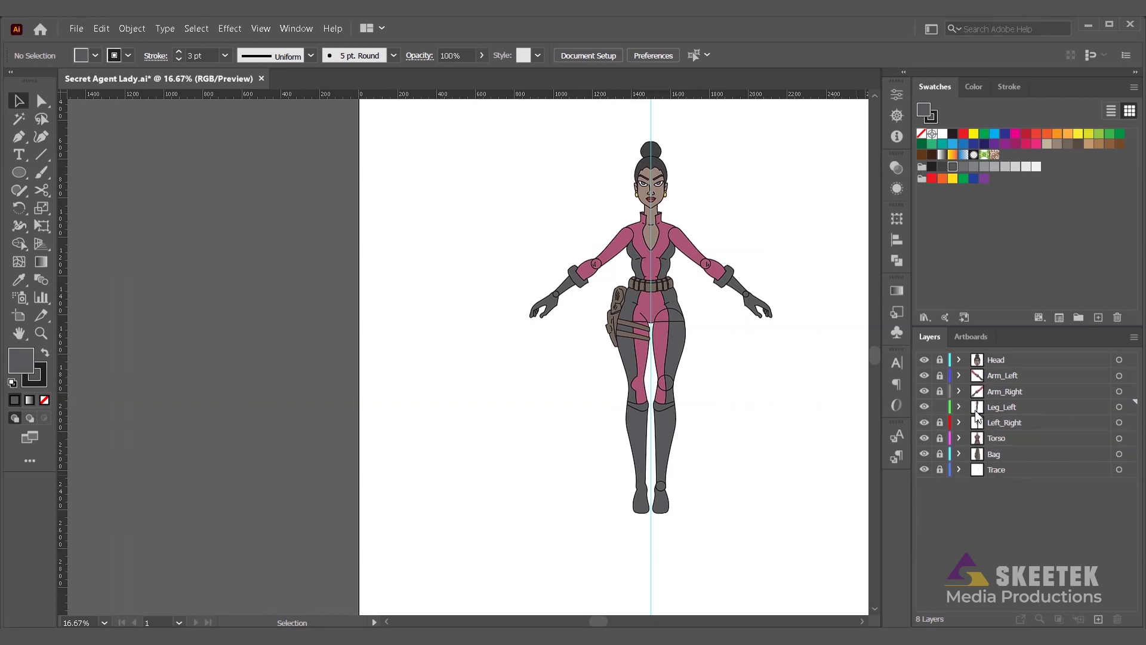
{"action": "left_click", "coordinate": [1119, 407]}
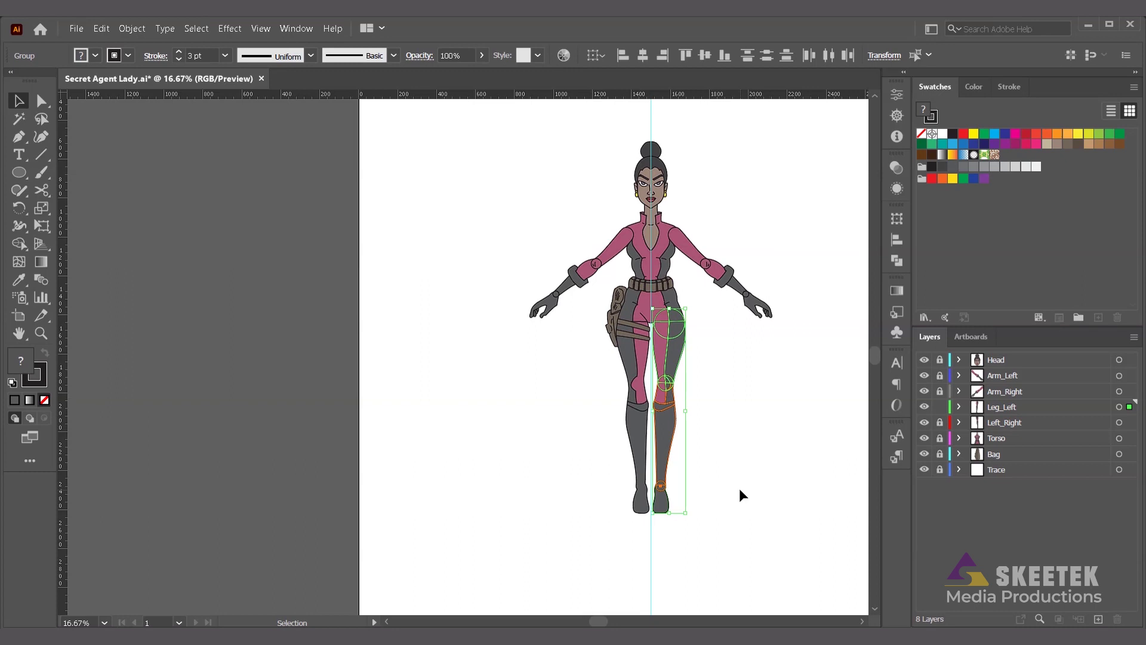
{"action": "scroll", "coordinate": [651, 356], "scroll_direction": "up", "scroll_amount": 3}
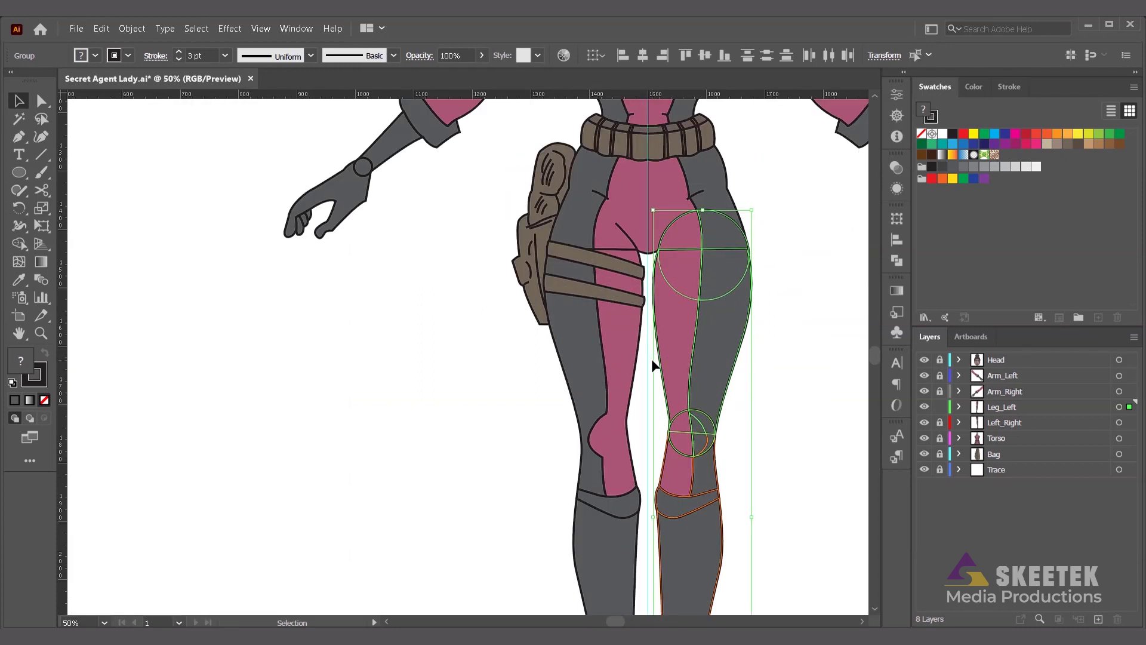
{"action": "key", "text": "ctrl+y"}
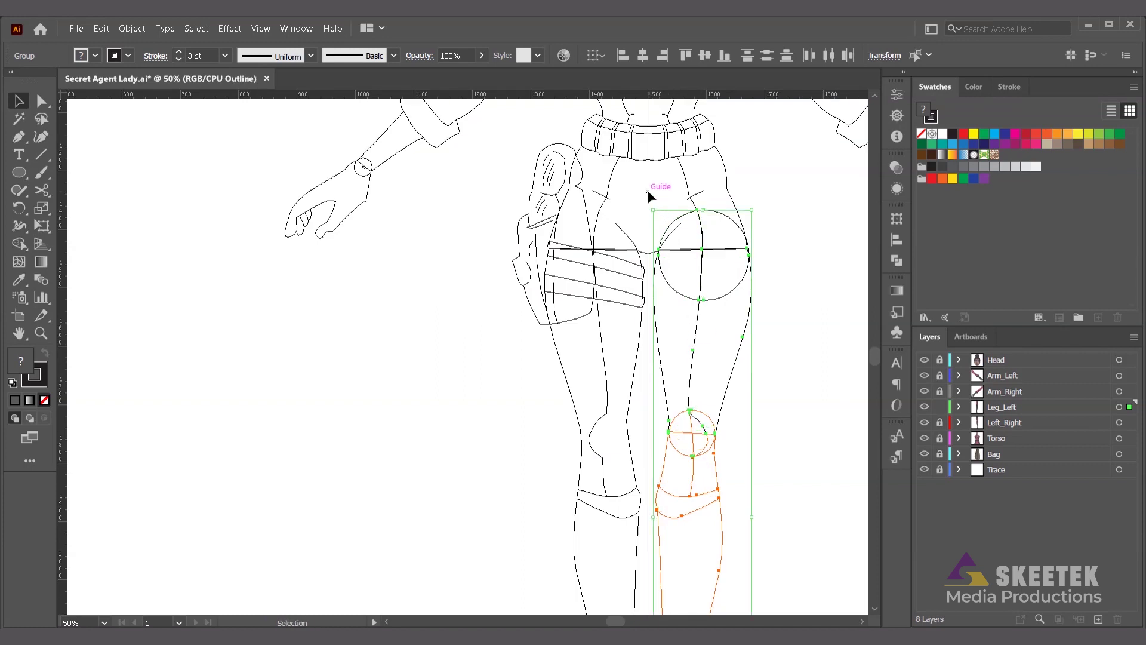
{"action": "key", "text": "o"}
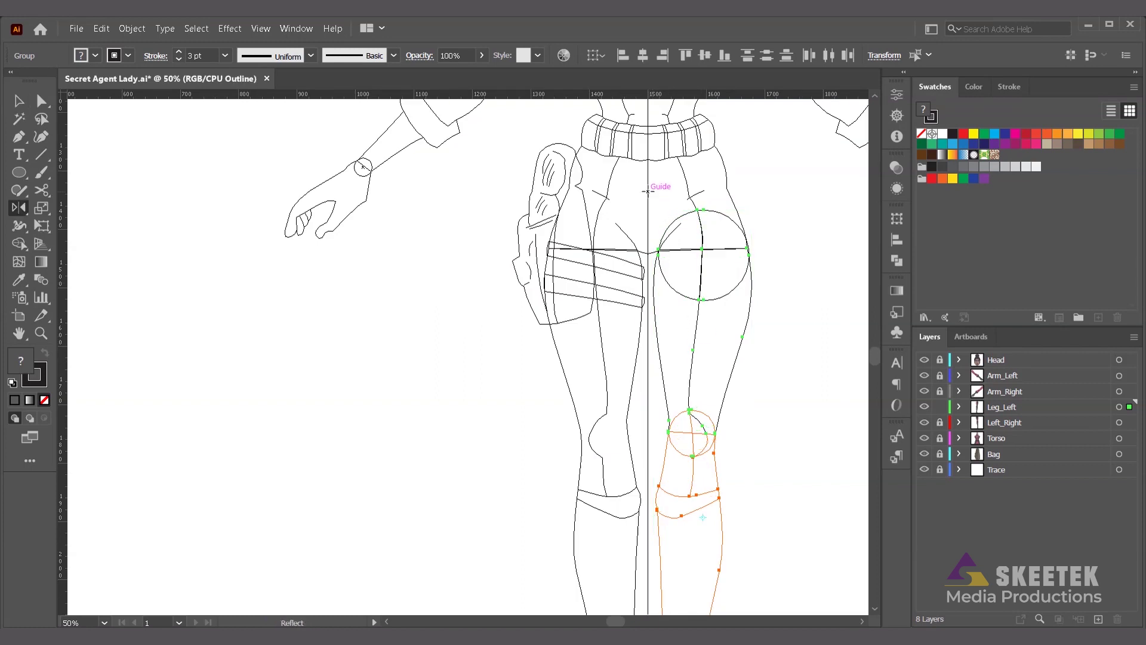
{"action": "left_click", "coordinate": [648, 191]}
{"action": "left_click", "coordinate": [23, 103]}
{"action": "left_click", "coordinate": [18, 207]}
{"action": "left_click", "coordinate": [648, 207], "text": "alt"}
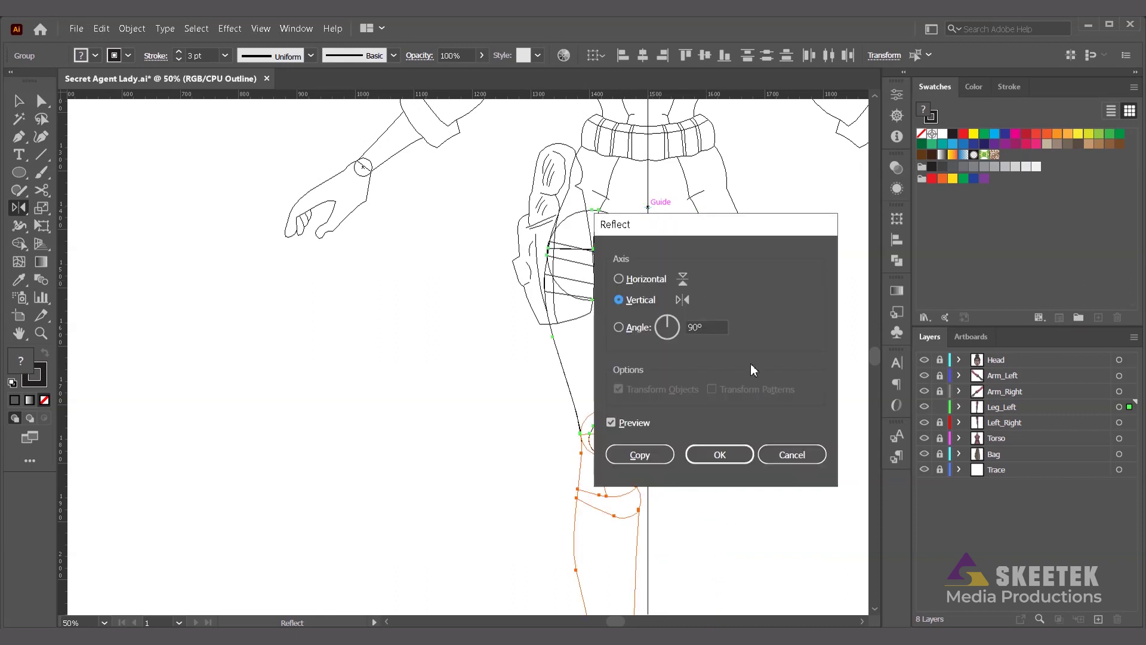
{"action": "left_click", "coordinate": [667, 455]}
Step: Return to preview, cut the mirrored leg copy out of the Leg_Left layer and lock that layer
{"action": "key", "text": "v"}
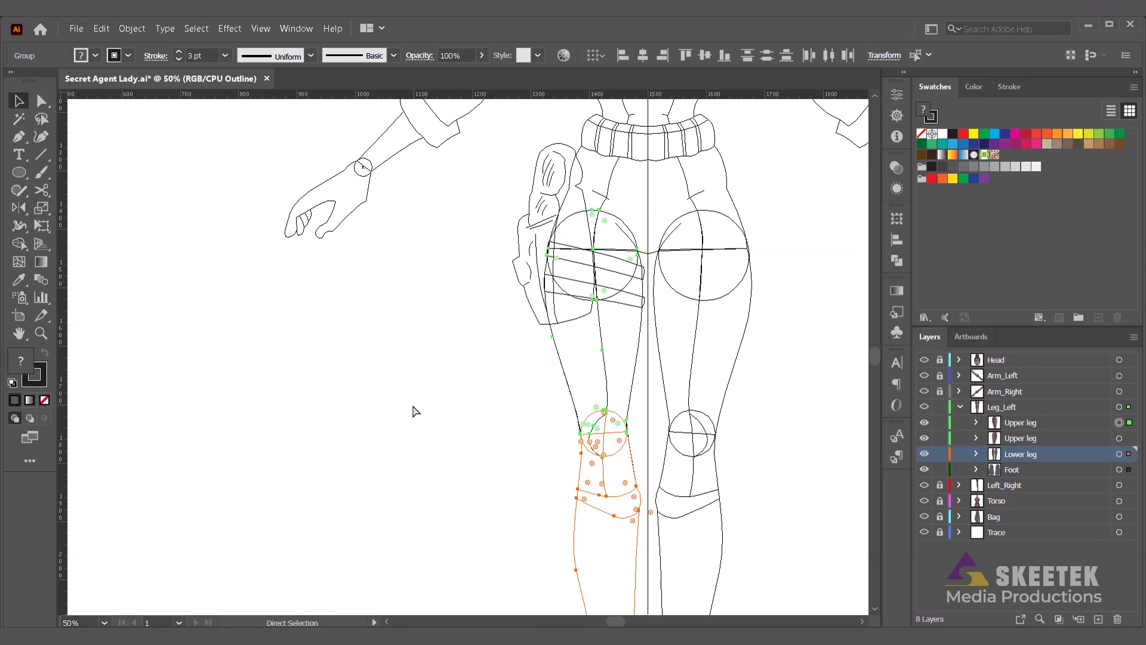
{"action": "key", "text": "ctrl+y"}
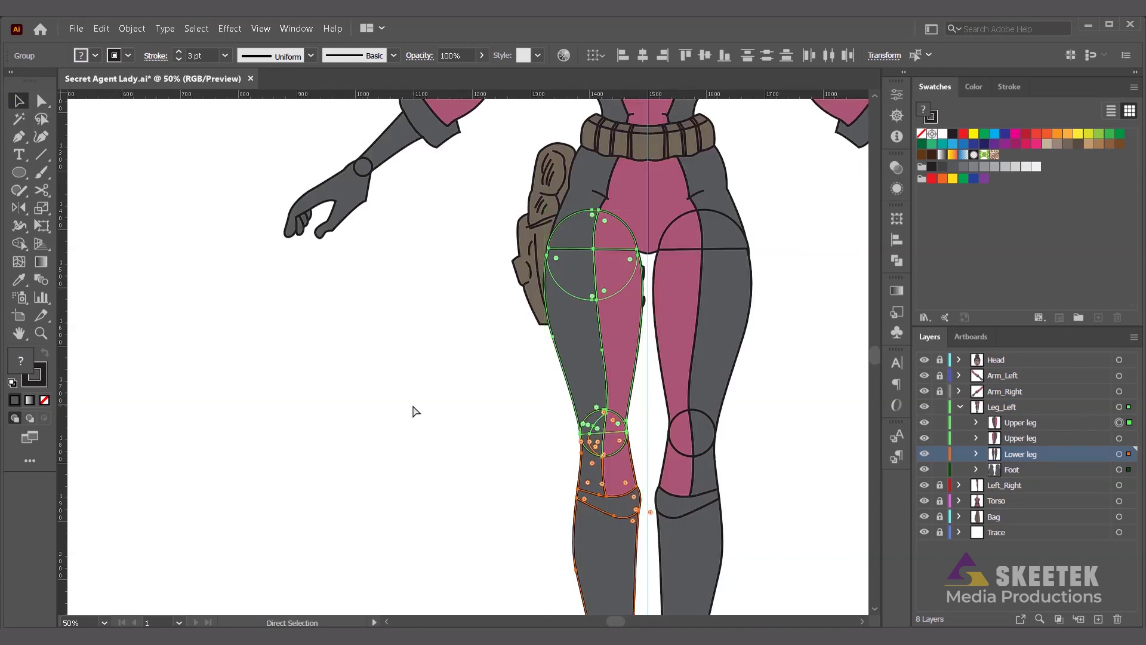
{"action": "key", "text": "Delete"}
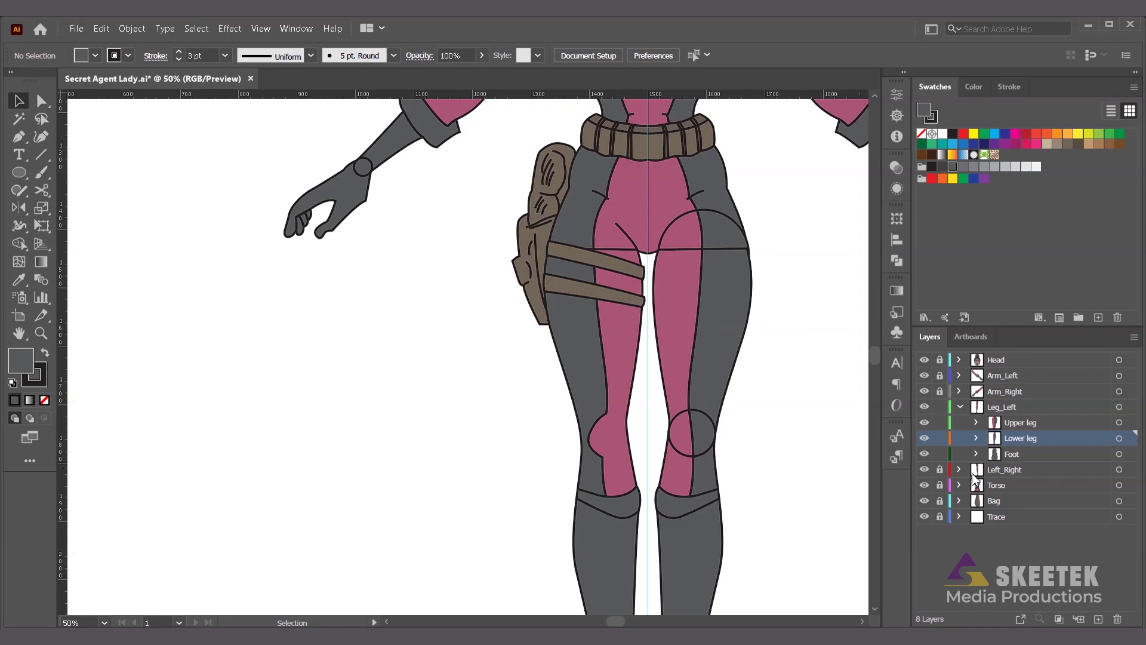
{"action": "left_click", "coordinate": [961, 407]}
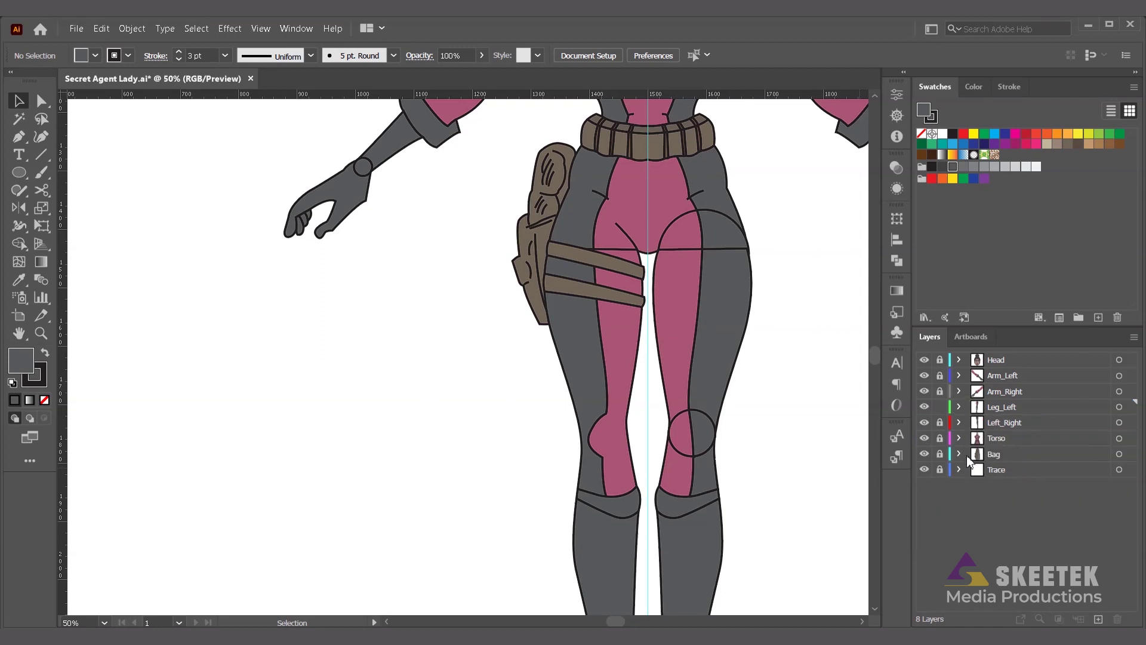
{"action": "left_click", "coordinate": [939, 406]}
Step: Delete the four old leg paths from the Left_Right layer's group, keeping only the two thigh strap paths
{"action": "left_click", "coordinate": [959, 422]}
{"action": "left_click", "coordinate": [977, 438]}
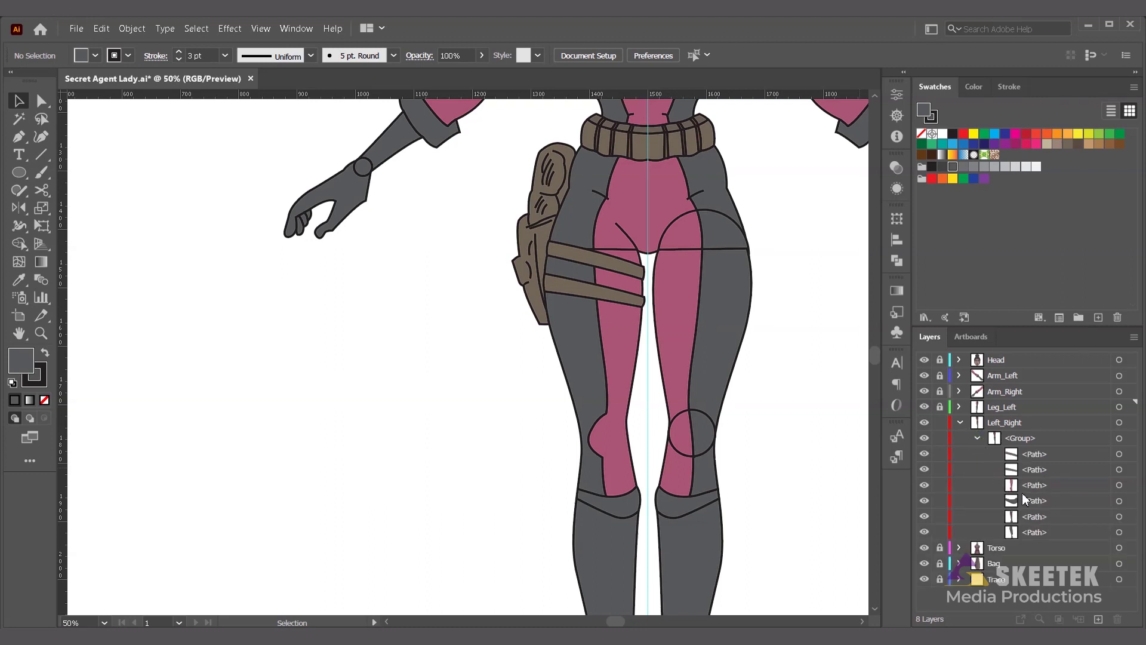
{"action": "left_click", "coordinate": [1055, 484]}
{"action": "left_click", "coordinate": [1068, 528], "text": "shift"}
{"action": "left_click", "coordinate": [1119, 620]}
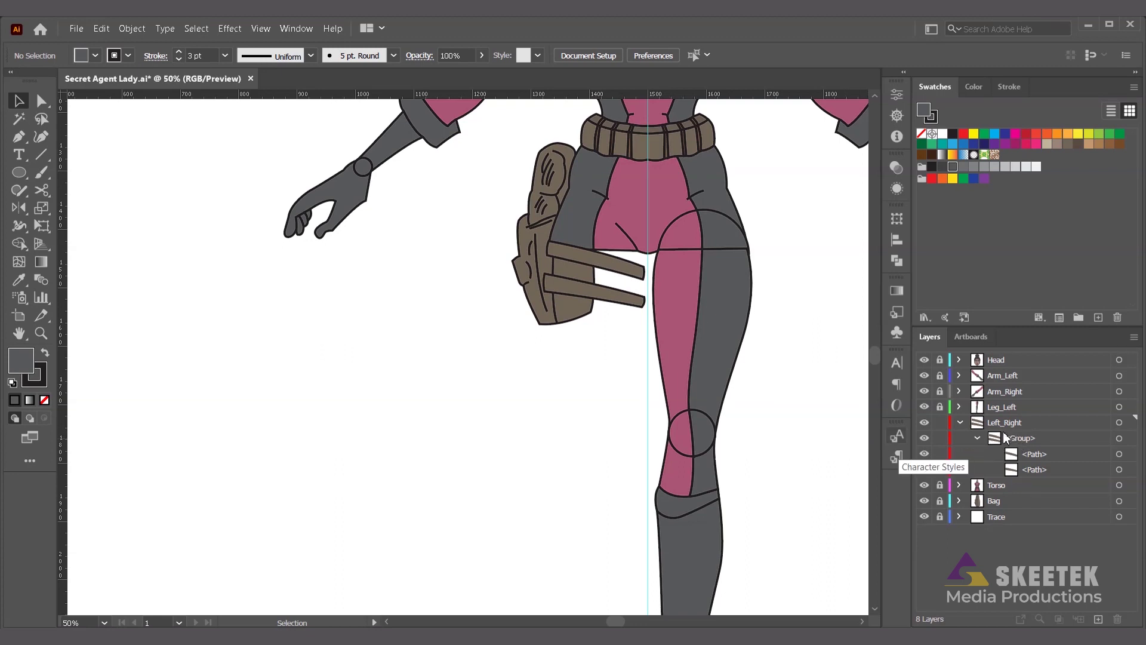
Step: Paste the mirrored leg in place, in front, on the Left_Right layer
{"action": "left_click", "coordinate": [977, 438]}
{"action": "left_click", "coordinate": [1033, 426]}
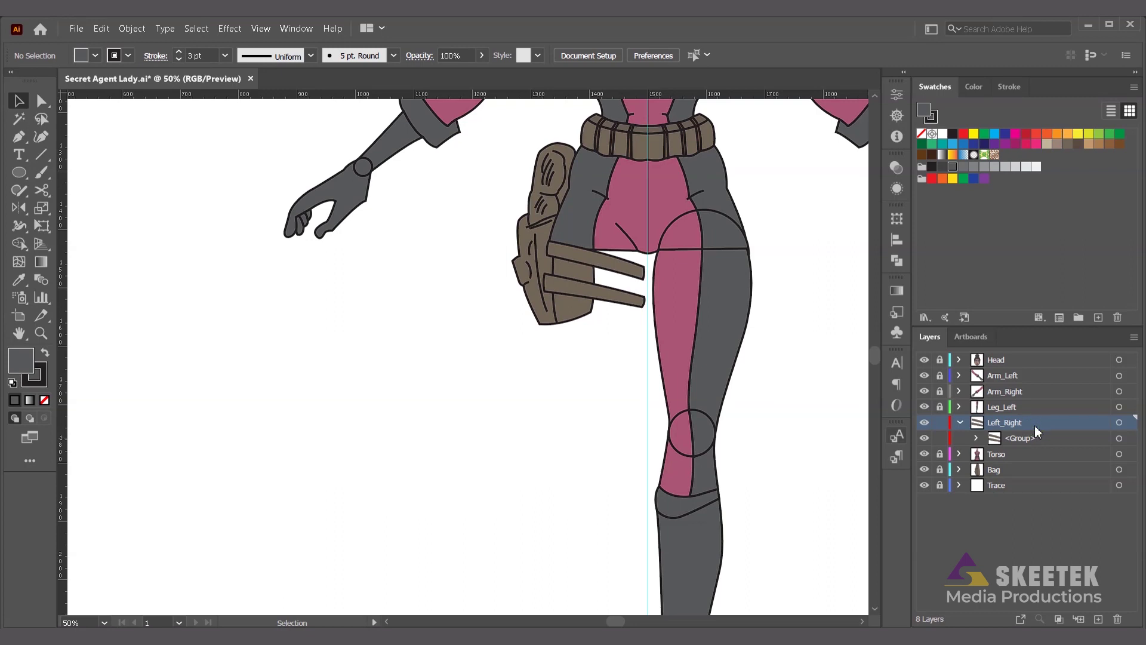
{"action": "key", "text": "ctrl+f"}
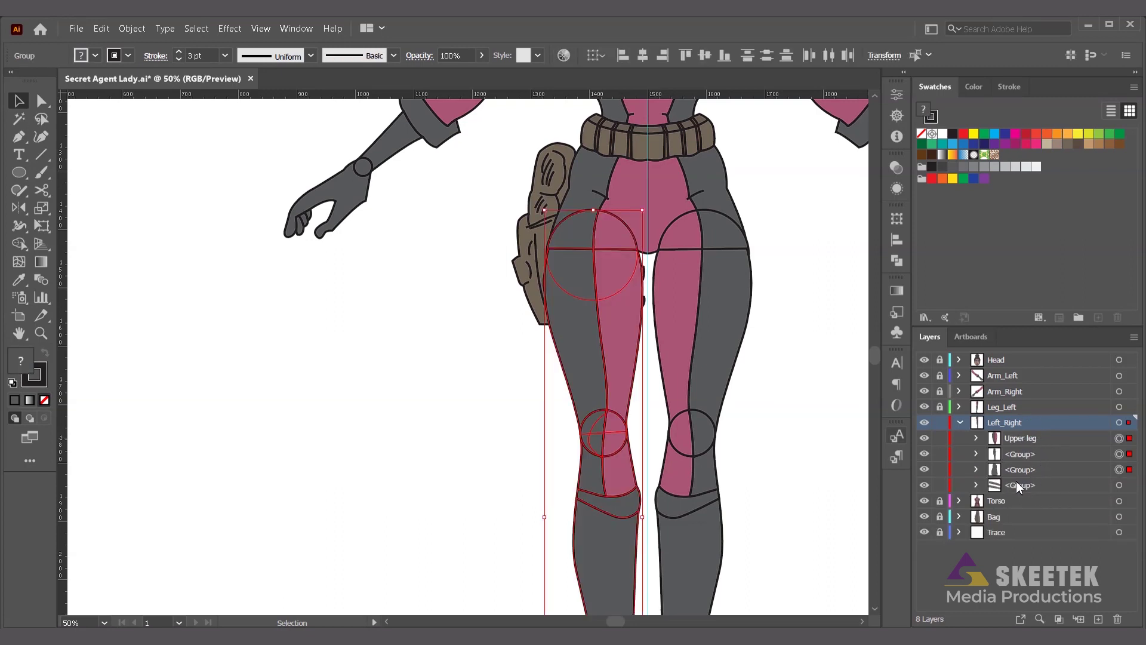
Step: Move the two thigh strap paths from their own group to the top of the Upper leg group in Left_Right
{"action": "left_click", "coordinate": [976, 485]}
{"action": "left_click", "coordinate": [977, 438]}
{"action": "left_click", "coordinate": [844, 504]}
{"action": "scroll", "coordinate": [1055, 589], "scroll_direction": "down", "scroll_amount": 1}
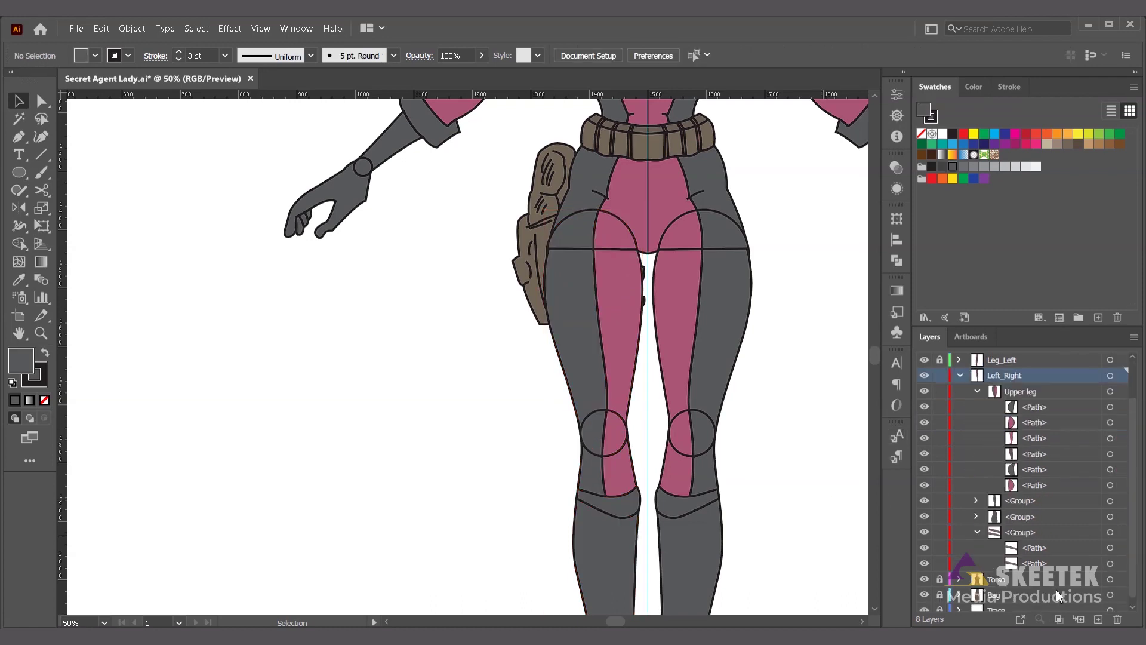
{"action": "left_click", "coordinate": [1060, 542]}
{"action": "left_click", "coordinate": [1068, 557], "text": "shift"}
{"action": "mouse_move", "coordinate": [1074, 549]}
{"action": "left_mouse_down"}
{"action": "mouse_move", "coordinate": [1032, 429]}
{"action": "mouse_move", "coordinate": [983, 402]}
{"action": "left_mouse_up"}
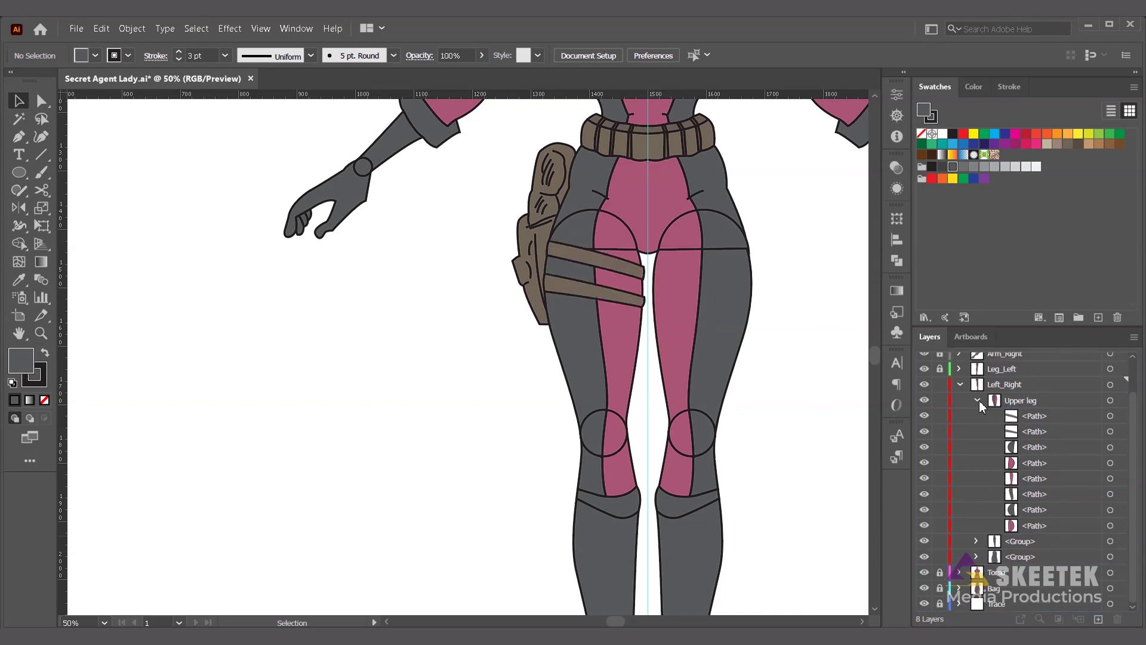
{"action": "left_click", "coordinate": [978, 400]}
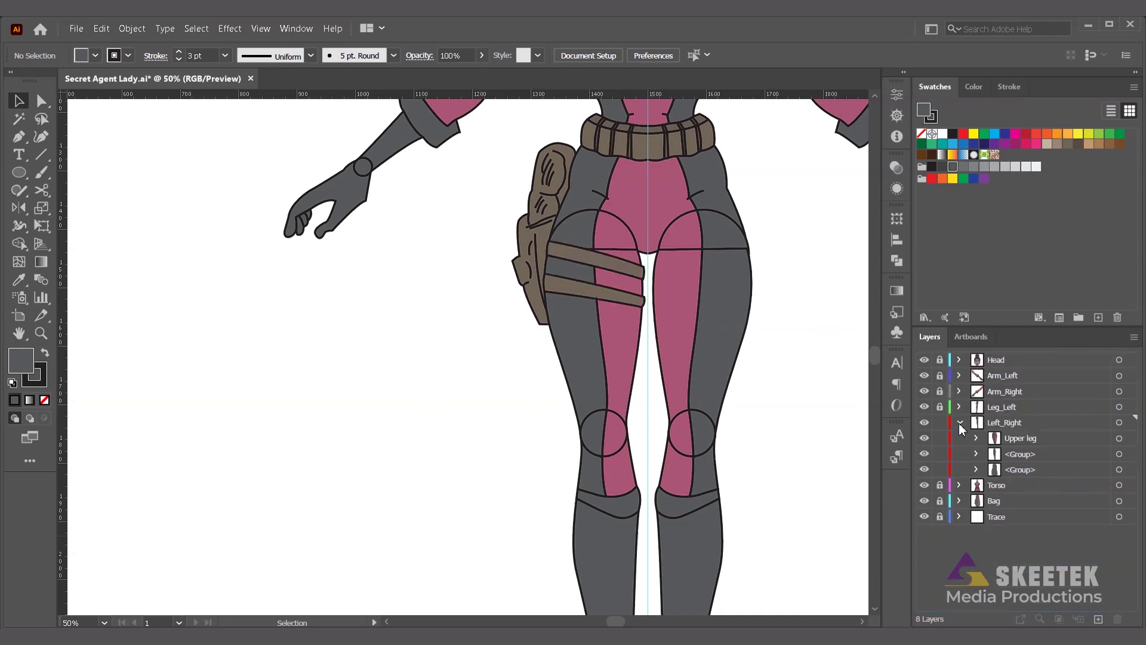
Step: Rename the two unnamed groups in the Left_Right layer as Lower leg and Foot, and collapse the layer
{"action": "left_click", "coordinate": [959, 422]}
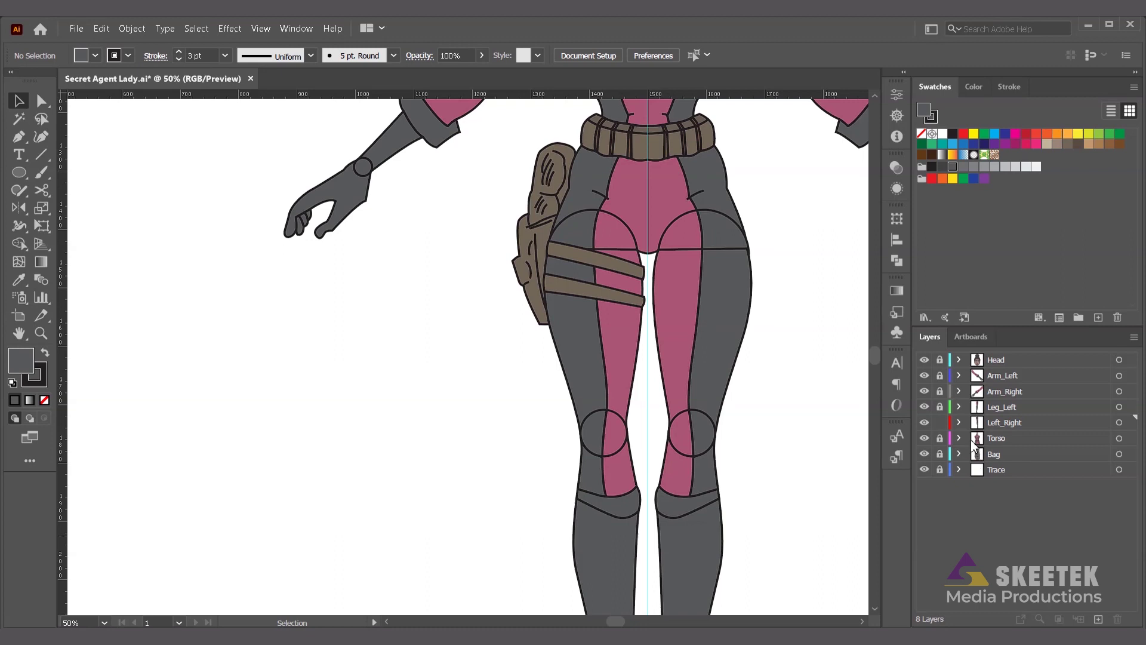
{"action": "left_click", "coordinate": [959, 423]}
{"action": "left_click", "coordinate": [1040, 469]}
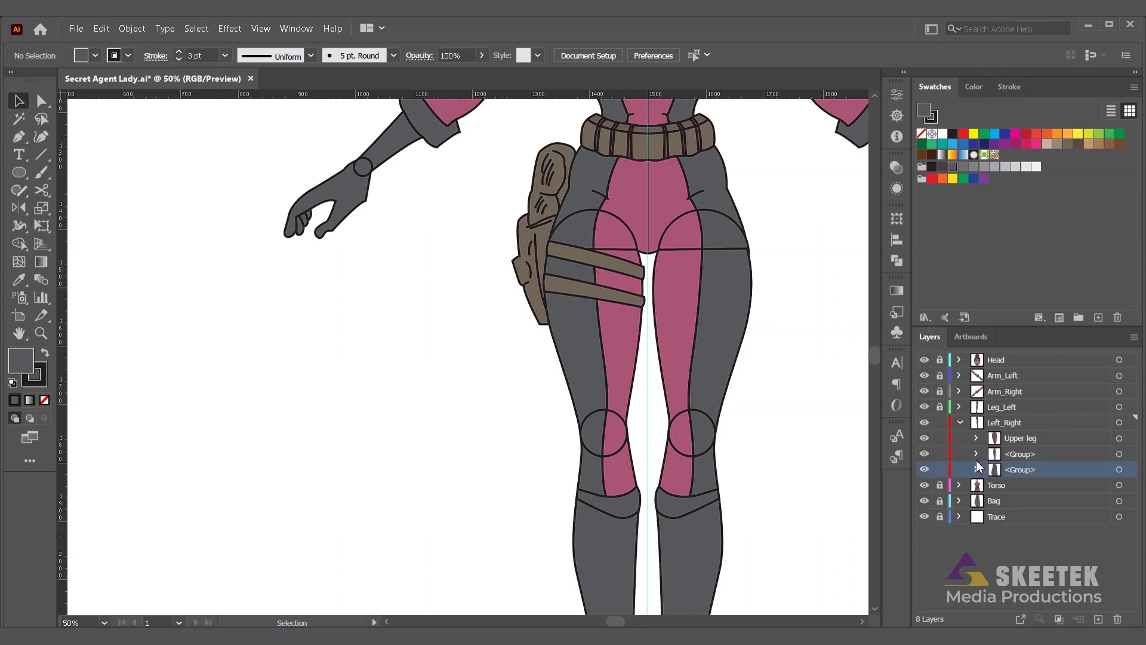
{"action": "left_click", "coordinate": [1121, 454]}
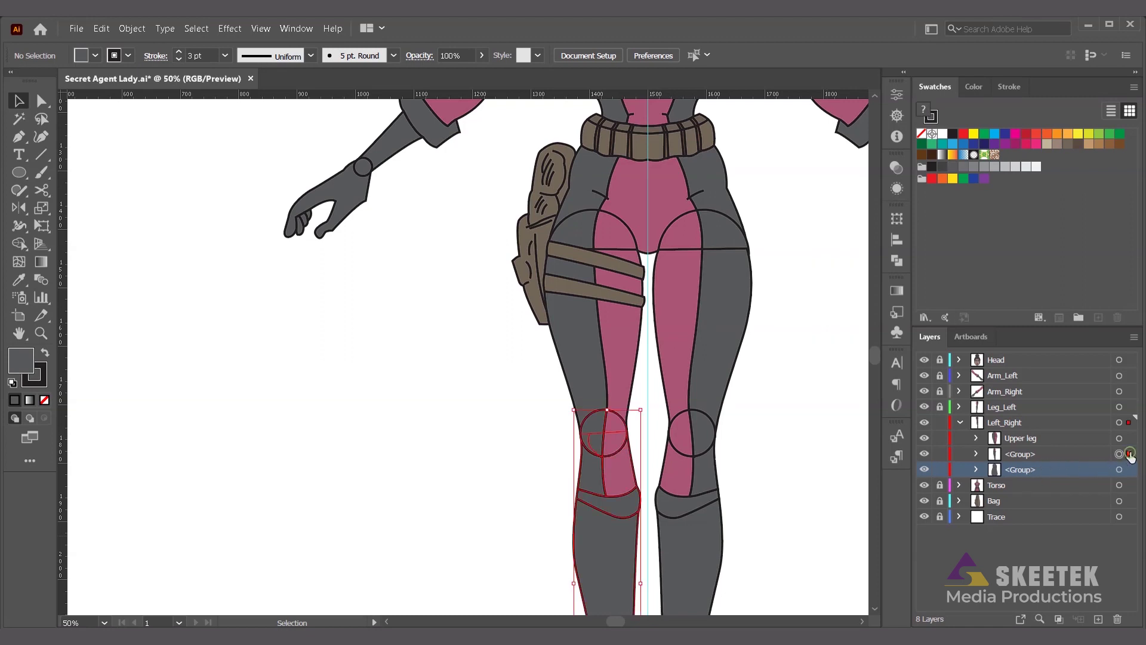
{"action": "double_click", "coordinate": [1027, 455]}
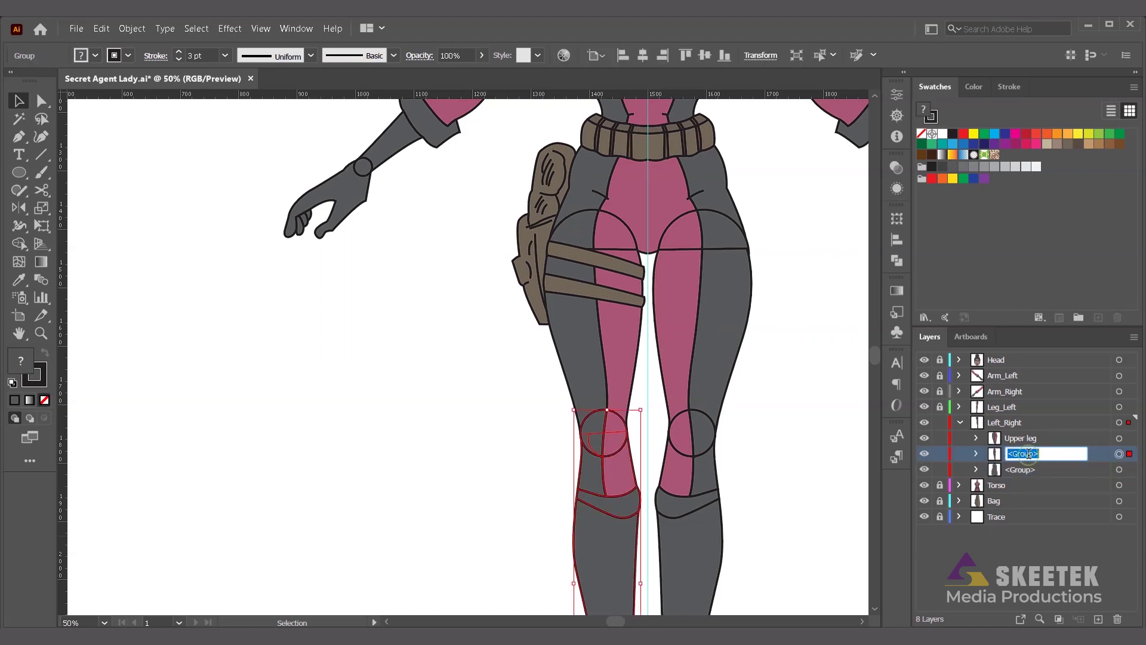
{"action": "type", "text": "Lower leg"}
{"action": "key", "text": "Return"}
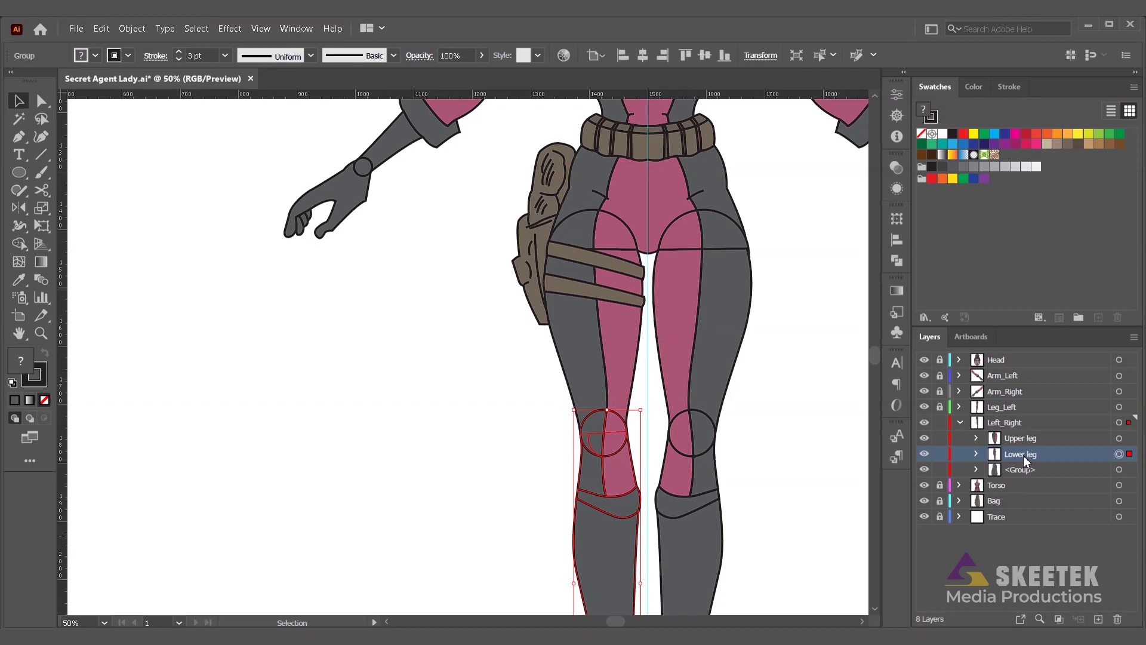
{"action": "double_click", "coordinate": [1025, 469]}
{"action": "type", "text": "Foot"}
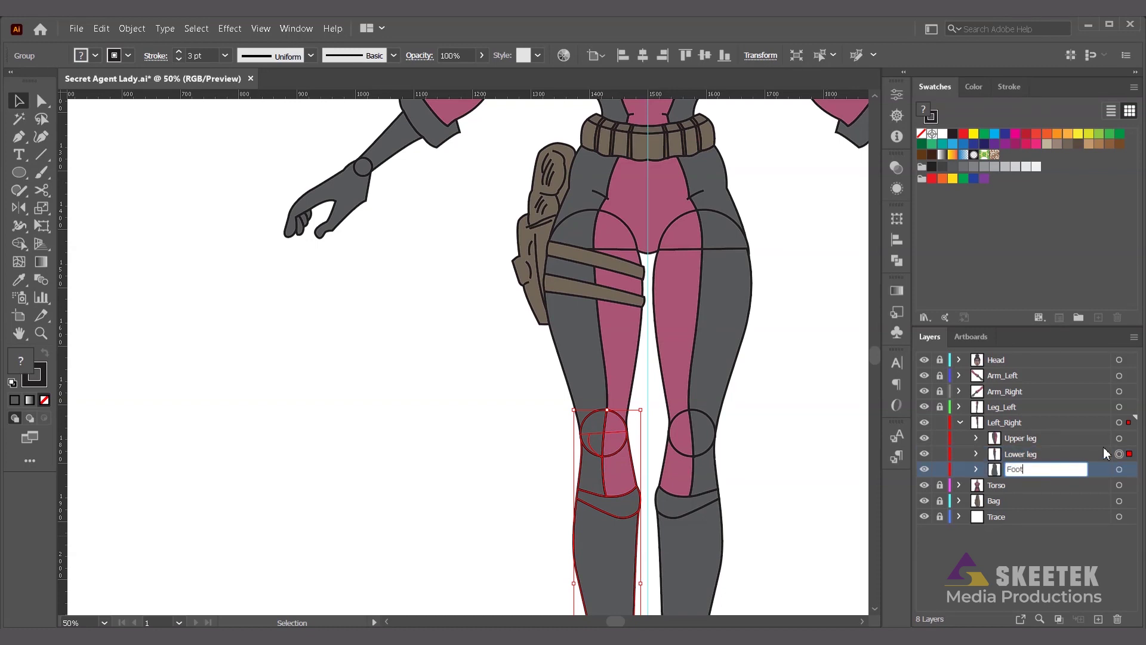
{"action": "key", "text": "Return"}
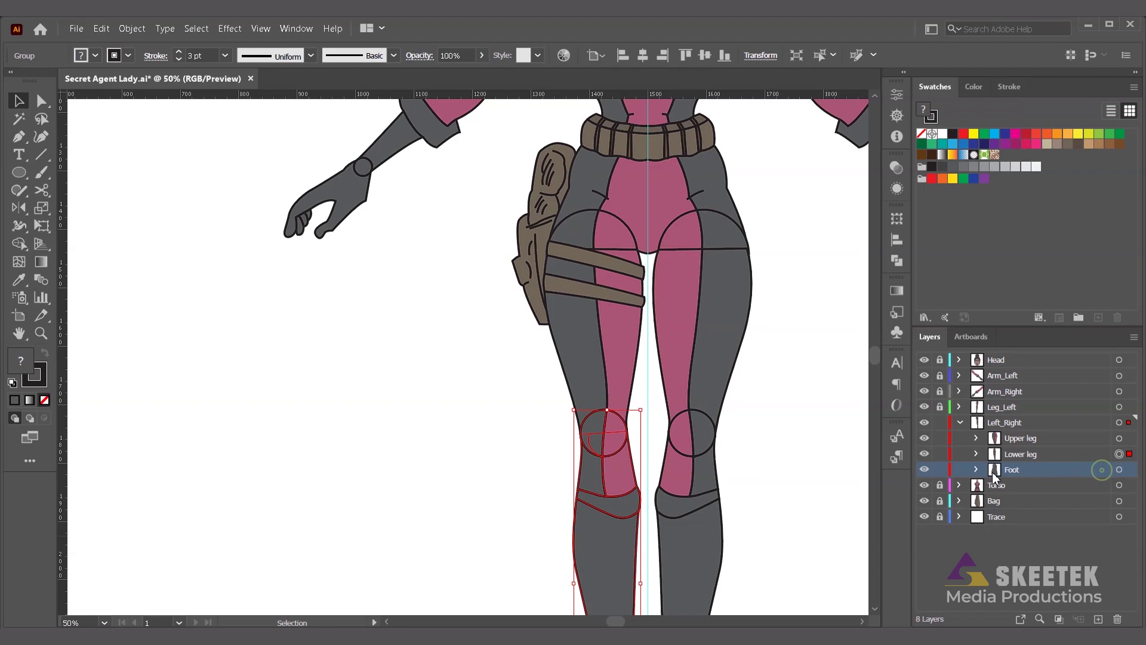
{"action": "left_click", "coordinate": [959, 423]}
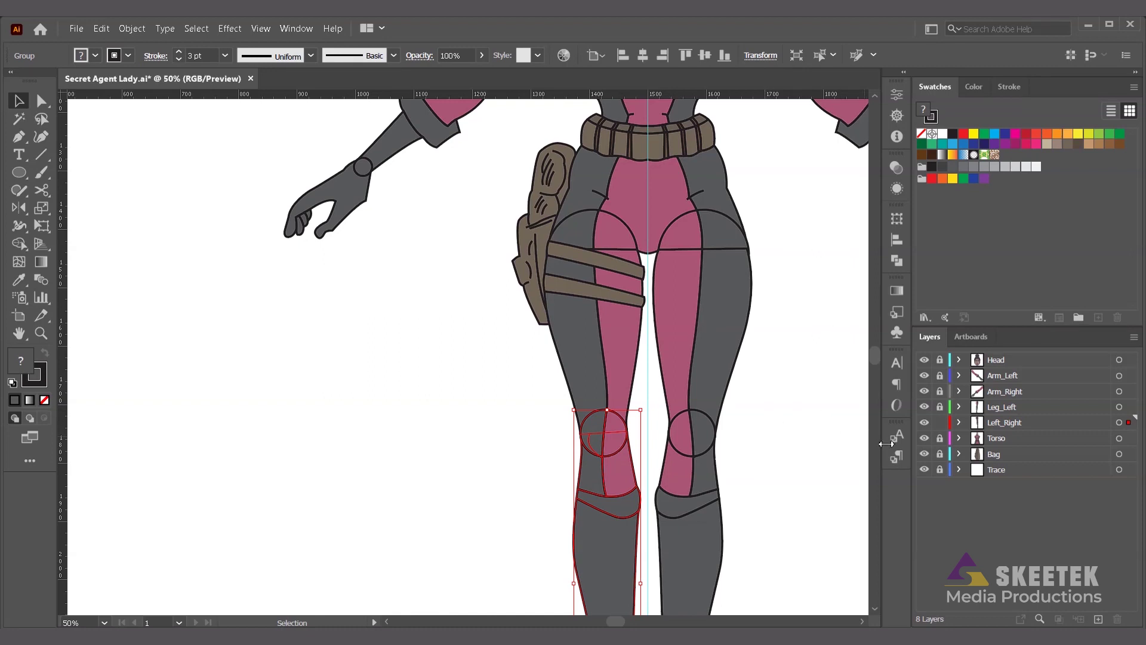
Step: Deselect the lower leg artwork and rename the Left_Right layer as Leg_Right
{"action": "scroll", "coordinate": [775, 478], "scroll_direction": "down", "scroll_amount": 3}
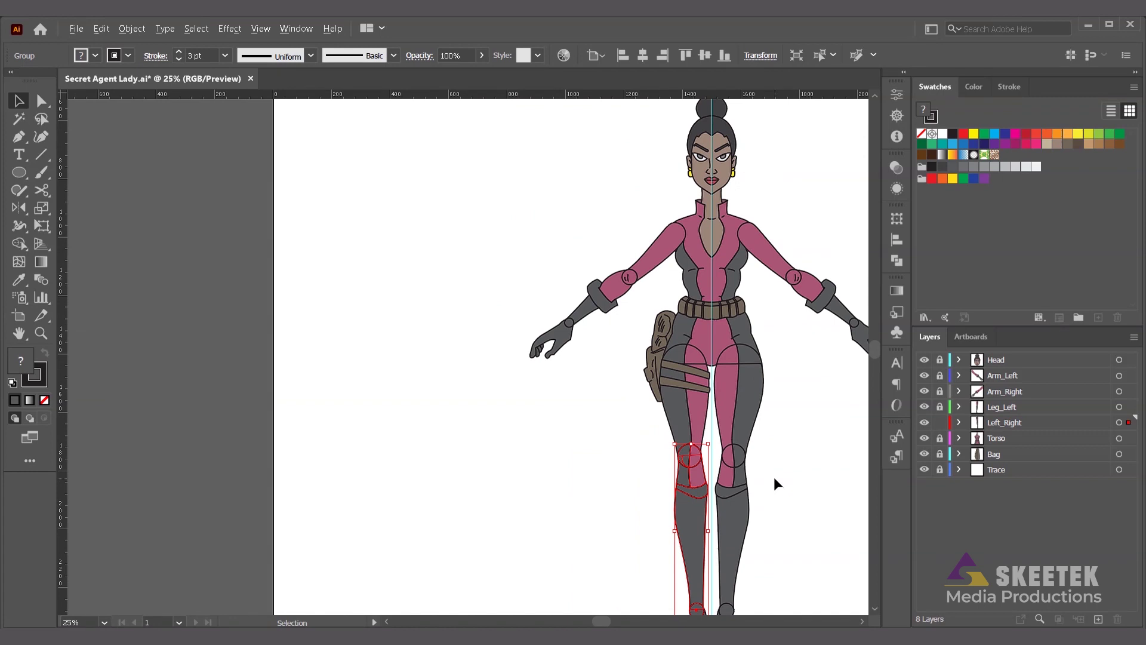
{"action": "scroll", "coordinate": [773, 475], "scroll_direction": "right", "scroll_amount": 5}
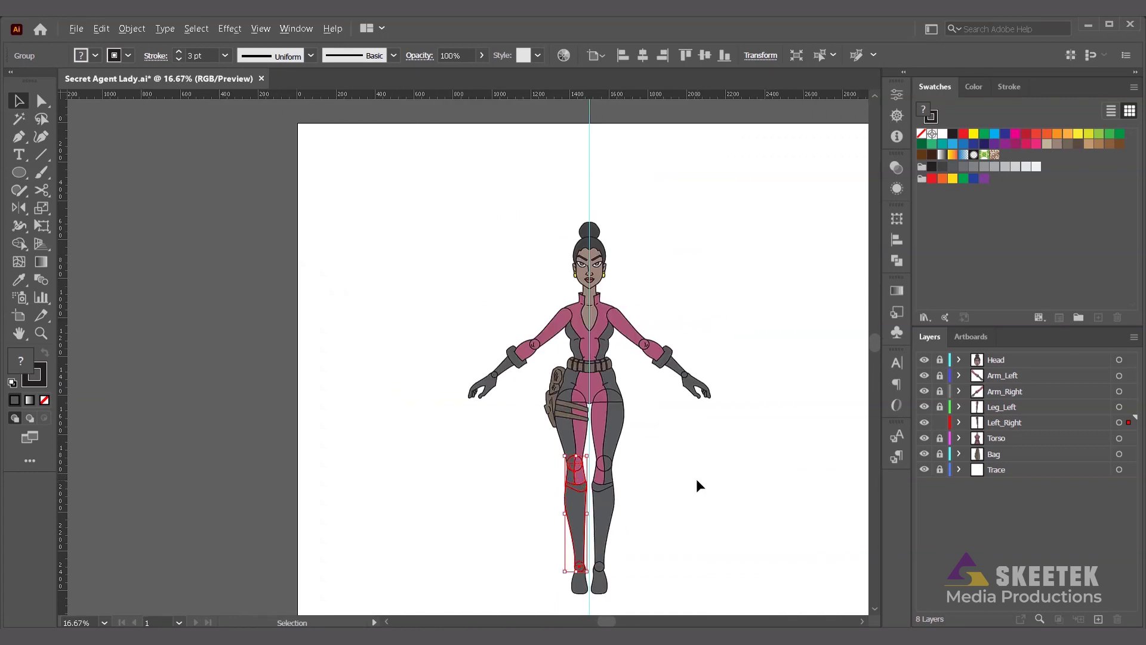
{"action": "scroll", "coordinate": [696, 478], "scroll_direction": "up", "scroll_amount": 1}
{"action": "scroll", "coordinate": [696, 478], "scroll_direction": "down", "scroll_amount": 1}
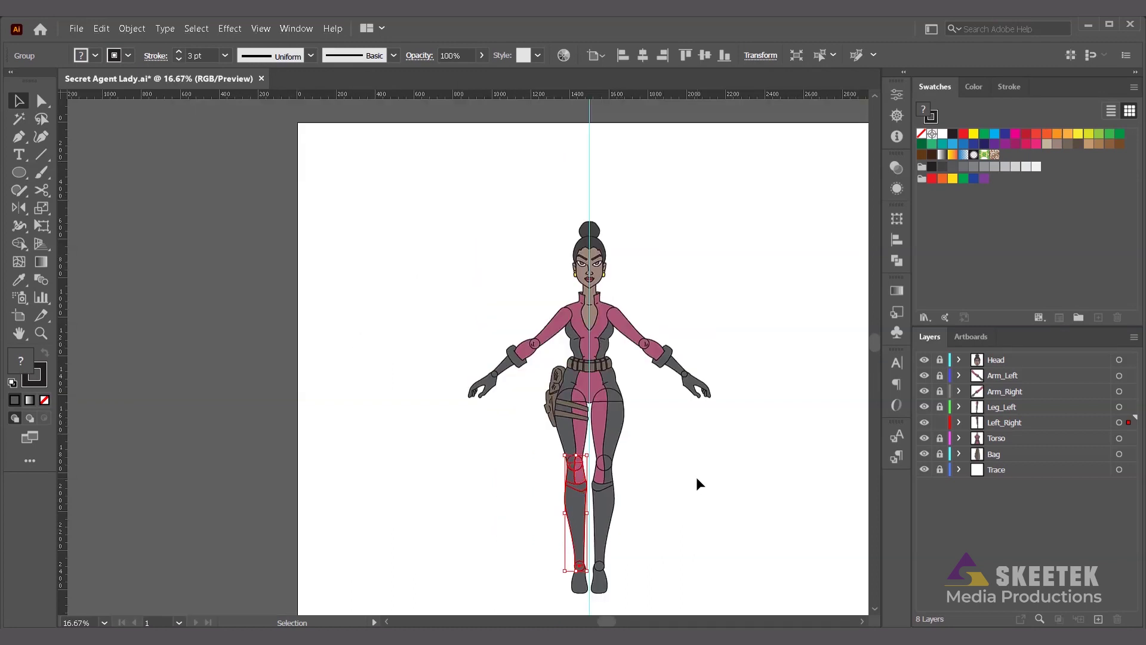
{"action": "scroll", "coordinate": [696, 477], "scroll_direction": "down", "scroll_amount": 2}
{"action": "scroll", "coordinate": [696, 477], "scroll_direction": "right", "scroll_amount": 2}
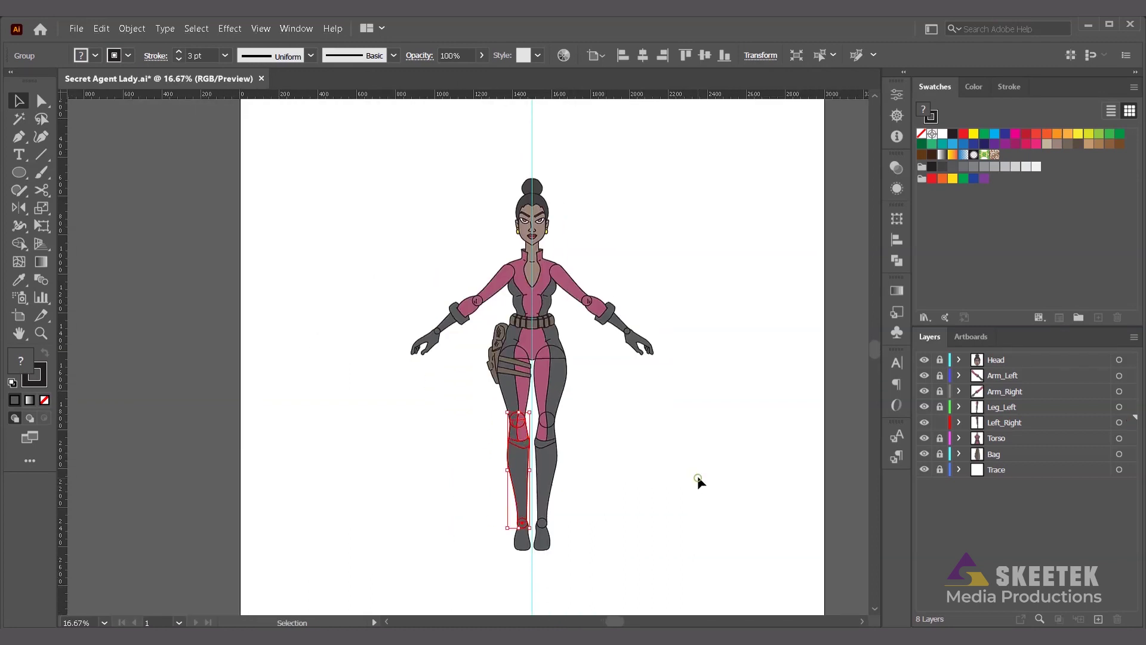
{"action": "left_click", "coordinate": [697, 476]}
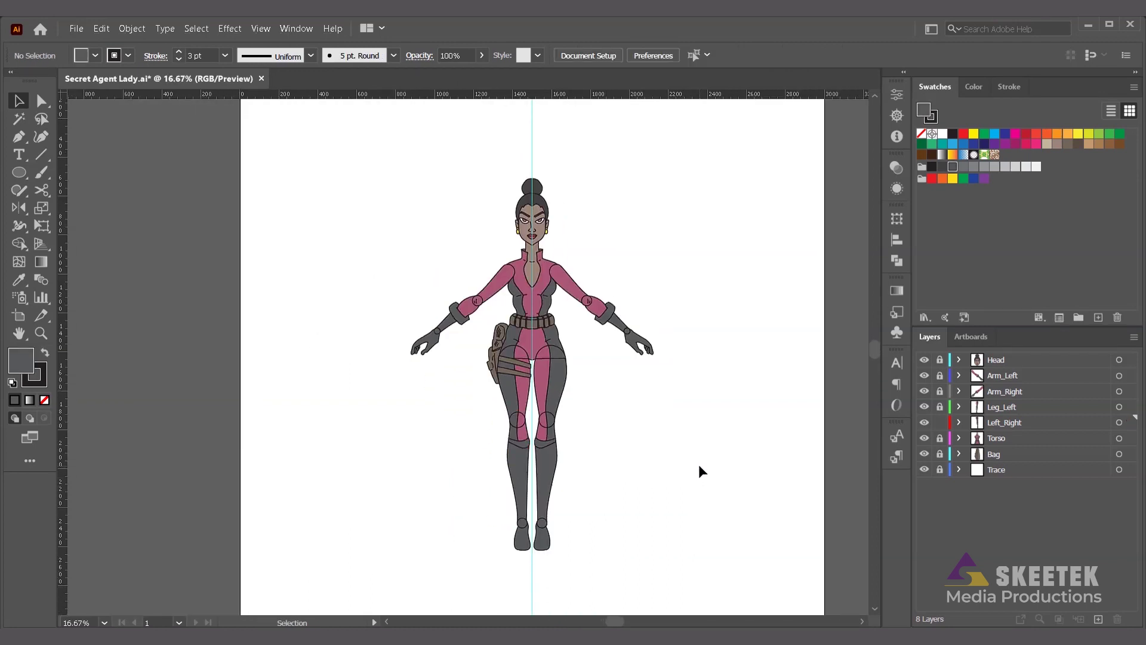
{"action": "left_click", "coordinate": [938, 422]}
{"action": "double_click", "coordinate": [993, 422]}
{"action": "left_click", "coordinate": [999, 420]}
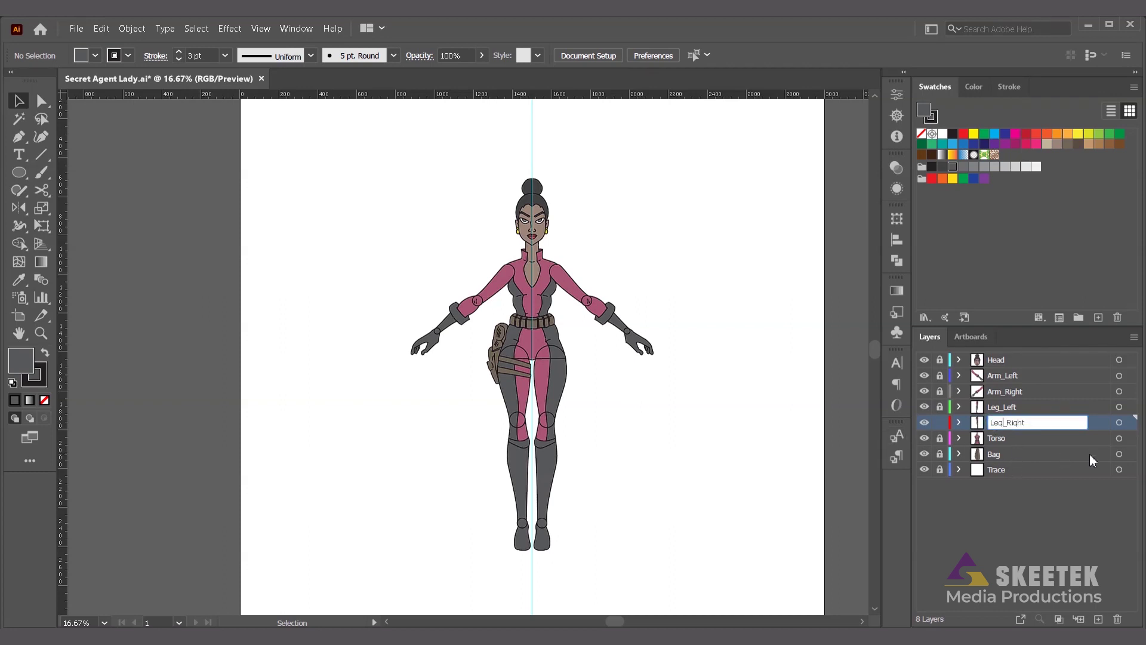
{"action": "left_click", "coordinate": [1098, 422]}
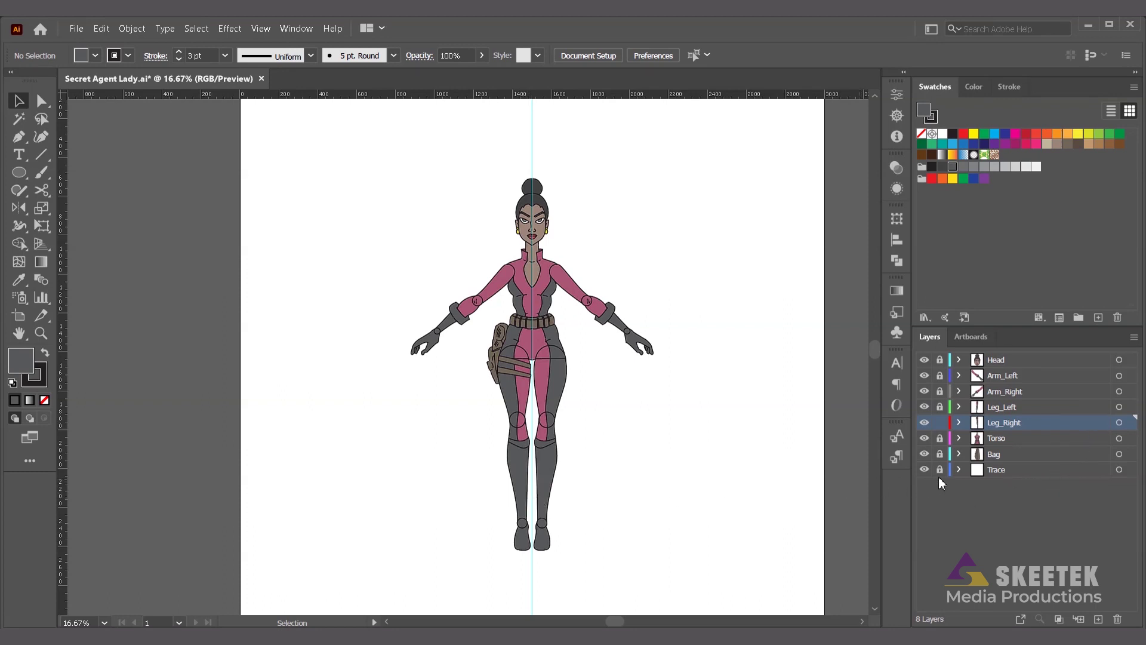
Step: Unlock the Leg_Left, Leg_Right and Torso layers
{"action": "left_click", "coordinate": [940, 422]}
{"action": "left_click", "coordinate": [940, 438]}
{"action": "left_click", "coordinate": [939, 422]}
{"action": "left_click", "coordinate": [941, 407]}
Step: Copy the lowest two paths of the Upper leg group in Leg_Right, the grey and pink halves of the hip joint circle
{"action": "left_click", "coordinate": [958, 423]}
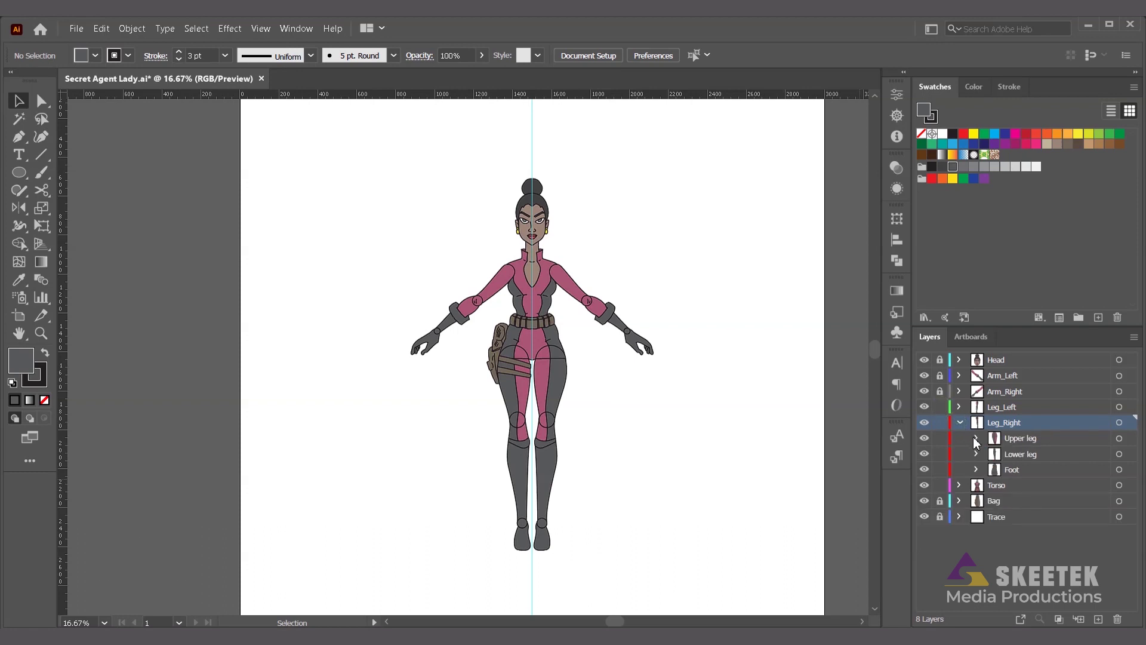
{"action": "left_click", "coordinate": [975, 439]}
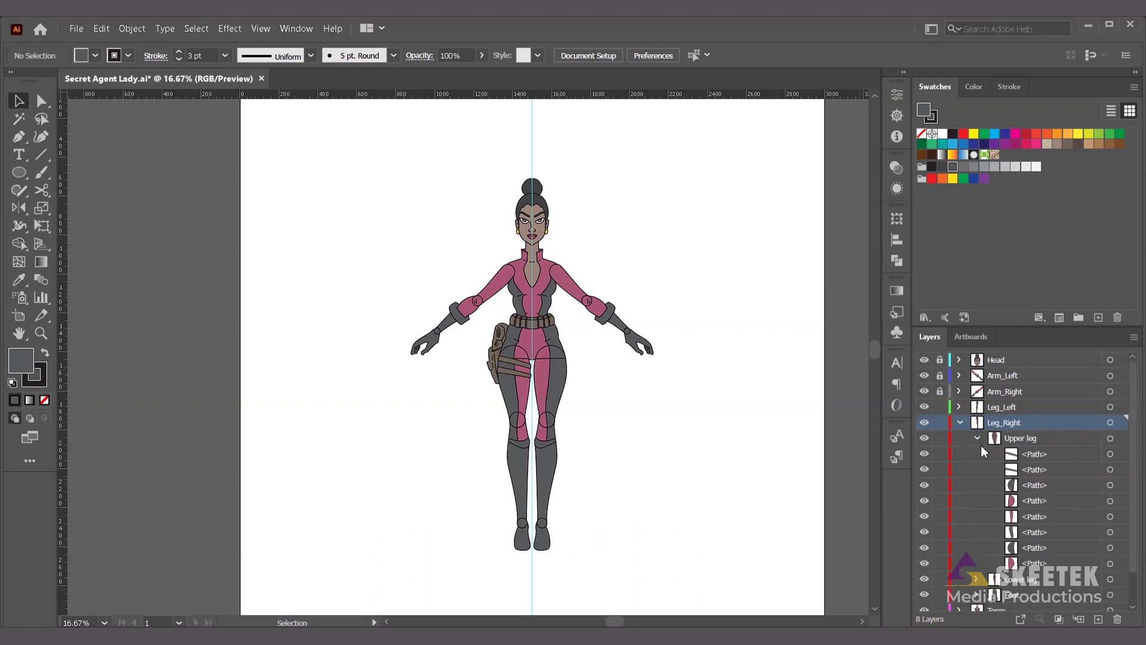
{"action": "left_click", "coordinate": [1111, 547]}
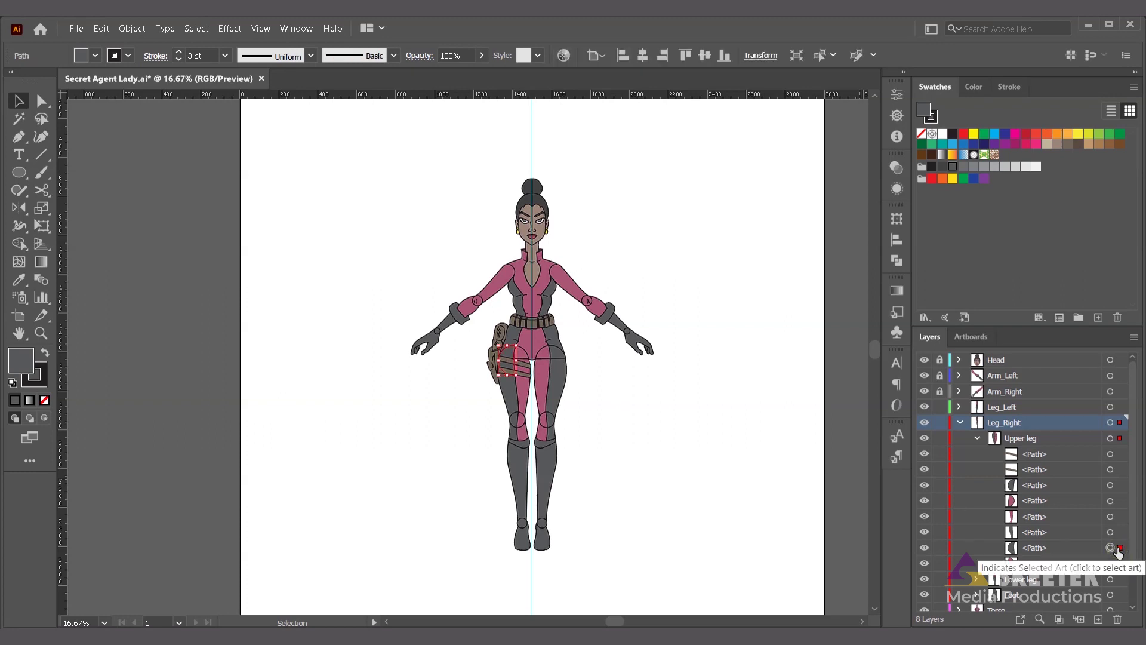
{"action": "left_click", "coordinate": [1120, 563], "text": "shift"}
{"action": "key", "text": "a"}
{"action": "key", "text": "v"}
{"action": "left_click", "coordinate": [739, 524]}
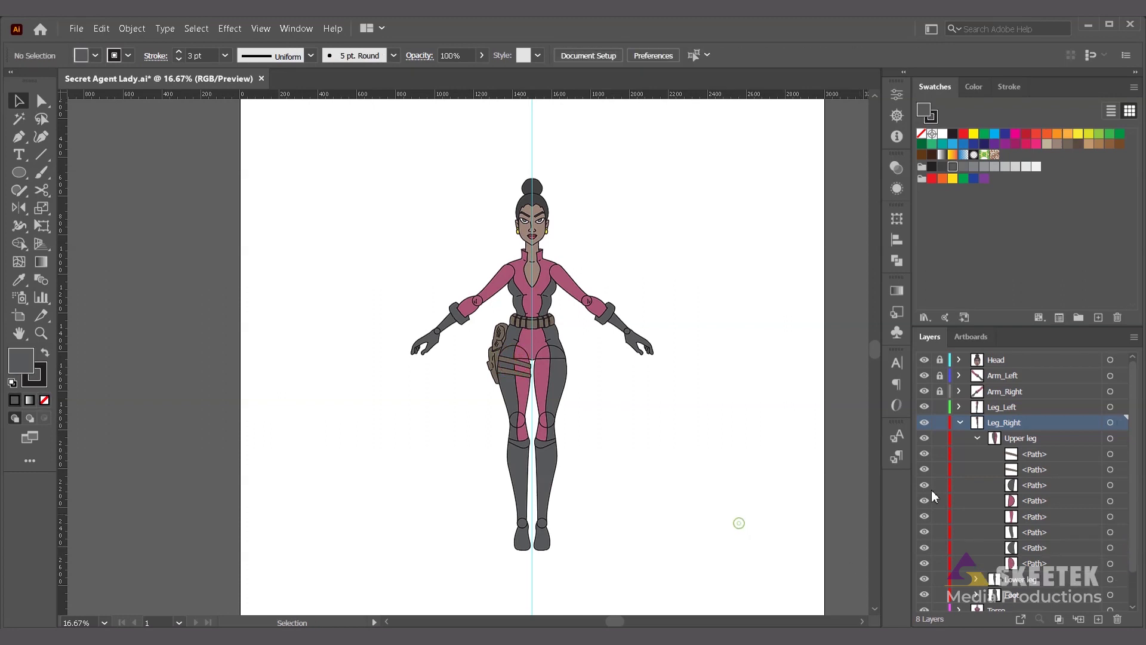
Step: Isolate the group in the Torso layer and paste the copied right hip joint halves in place
{"action": "scroll", "coordinate": [1050, 579], "scroll_direction": "down", "scroll_amount": 2}
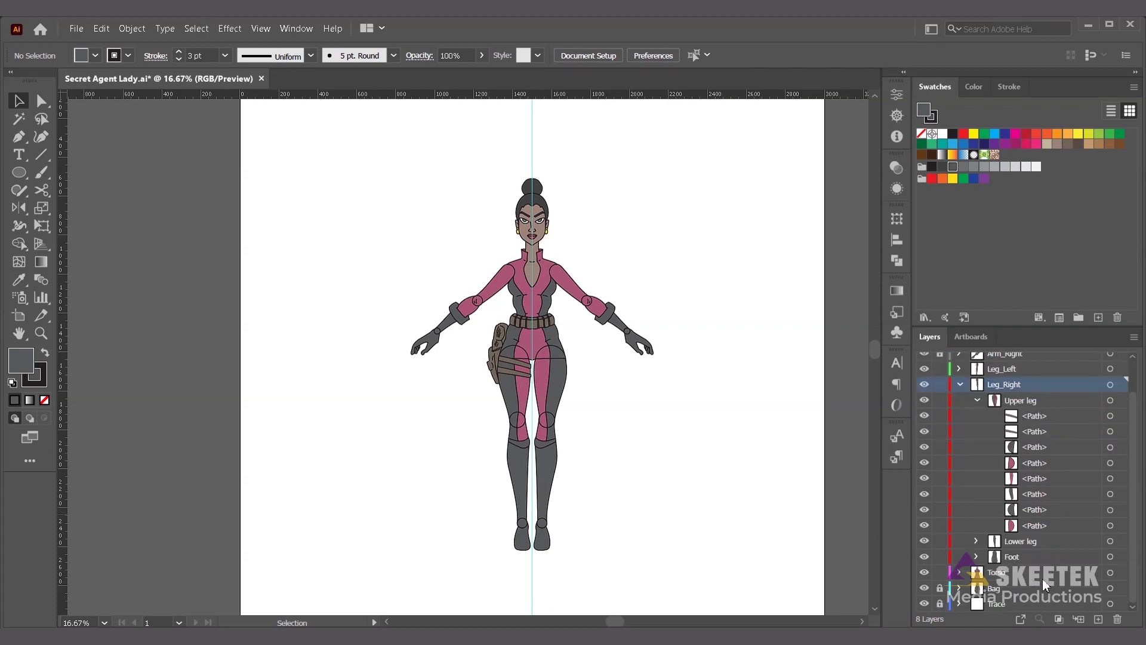
{"action": "left_click", "coordinate": [959, 572]}
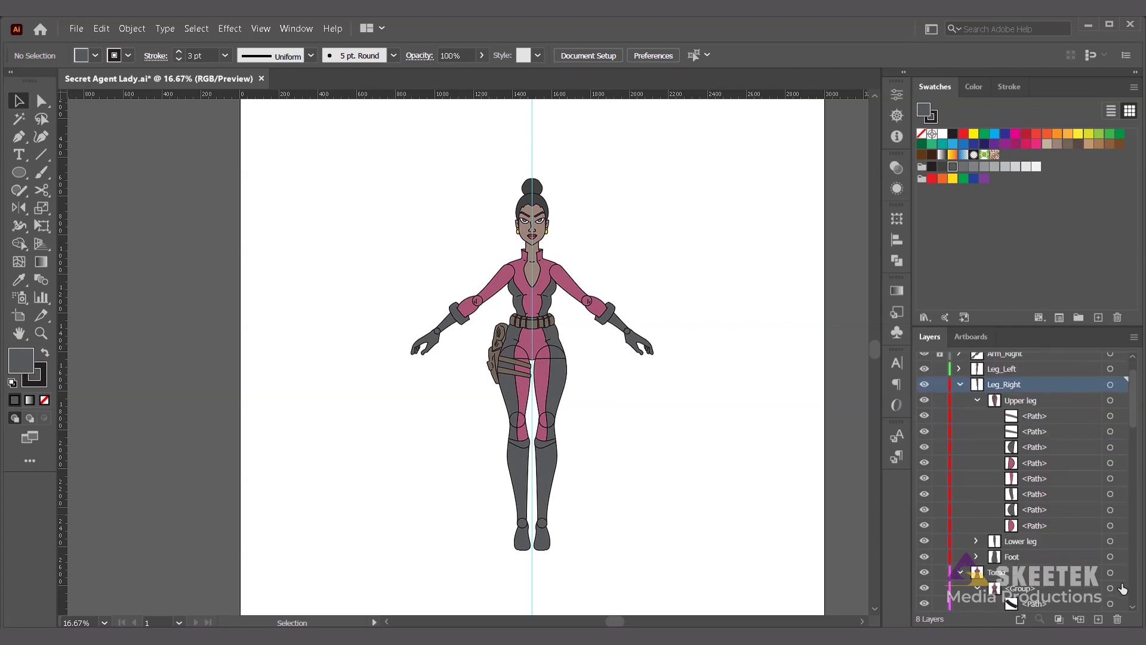
{"action": "left_click", "coordinate": [1122, 588]}
{"action": "left_click", "coordinate": [800, 55]}
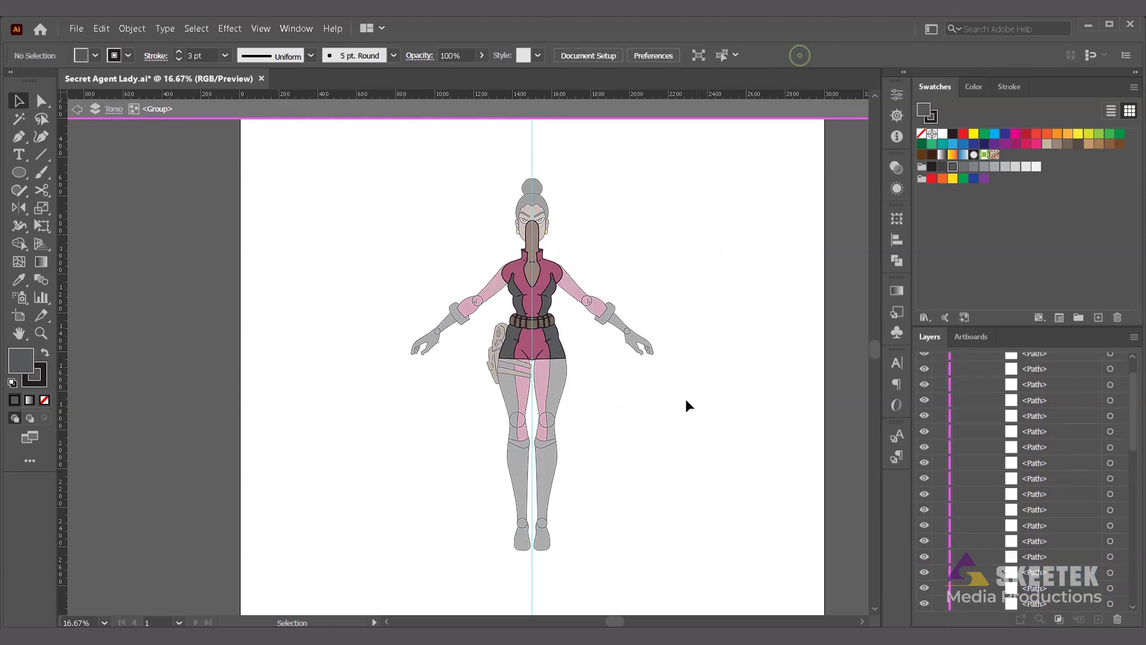
{"action": "key", "text": "ctrl+alt+]"}
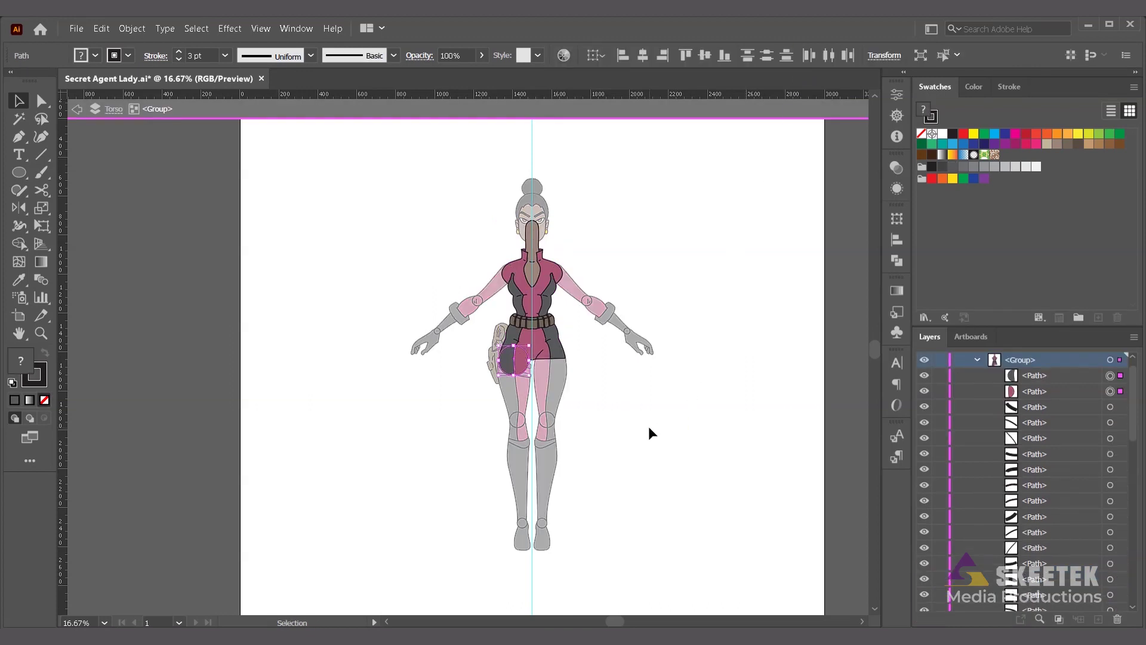
{"action": "left_click", "coordinate": [635, 422]}
{"action": "scroll", "coordinate": [521, 377], "scroll_direction": "up", "scroll_amount": 1}
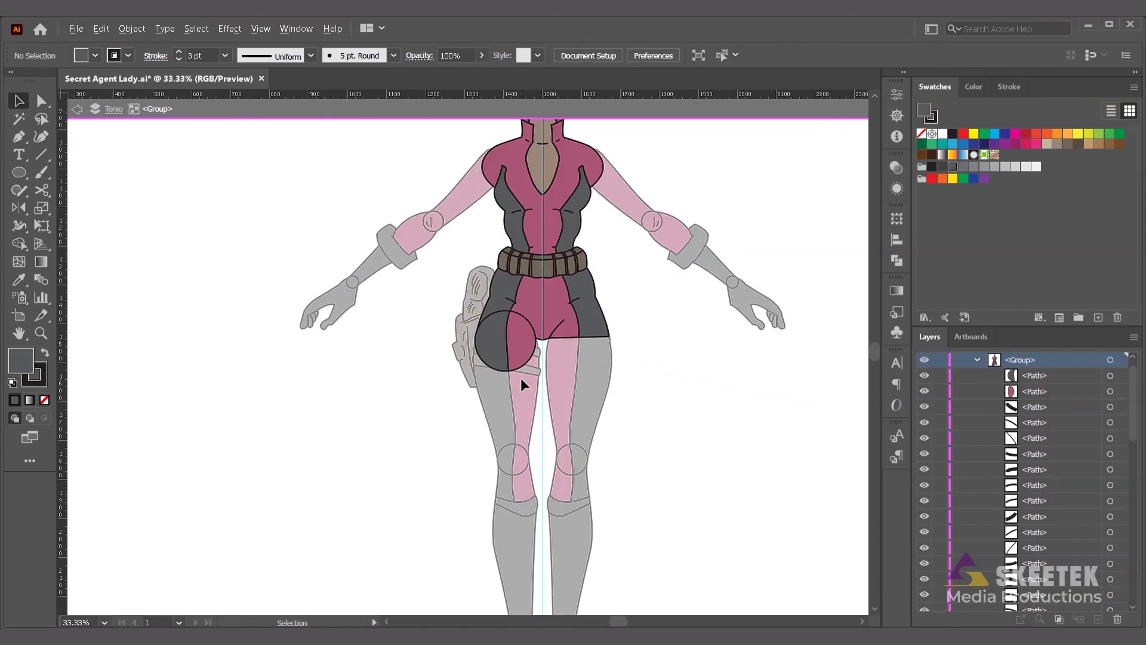
Step: Send the pasted right hip joint halves to the back of the torso group and leave isolation mode
{"action": "left_click", "coordinate": [501, 352]}
{"action": "left_click", "coordinate": [525, 359], "text": "shift"}
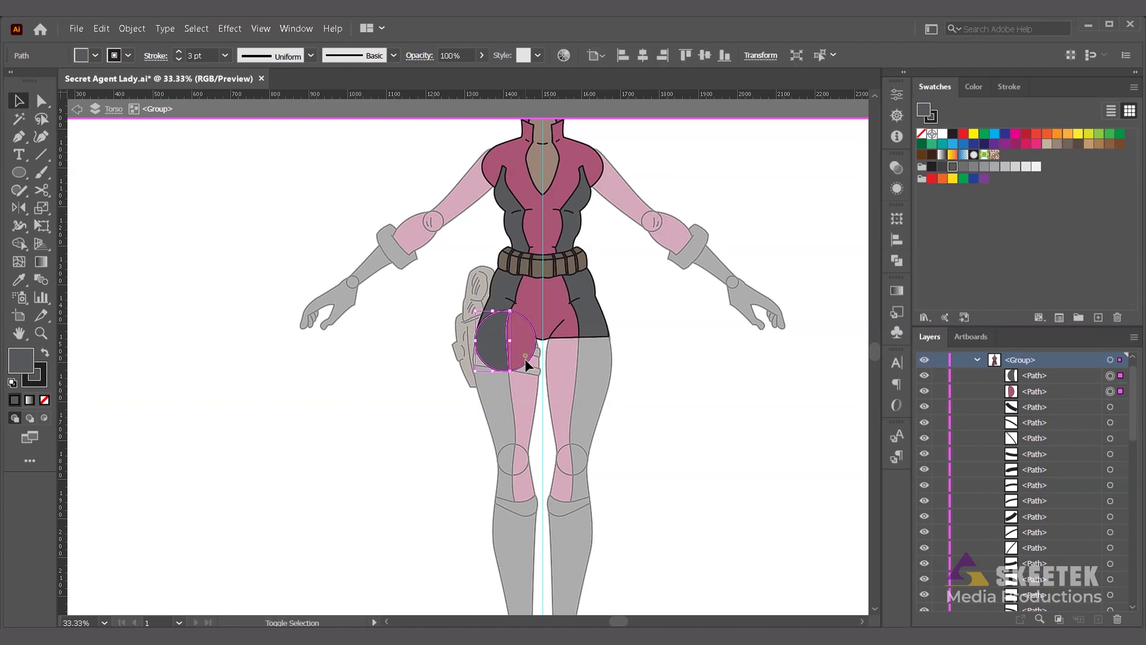
{"action": "key", "text": "ctrl+shift+["}
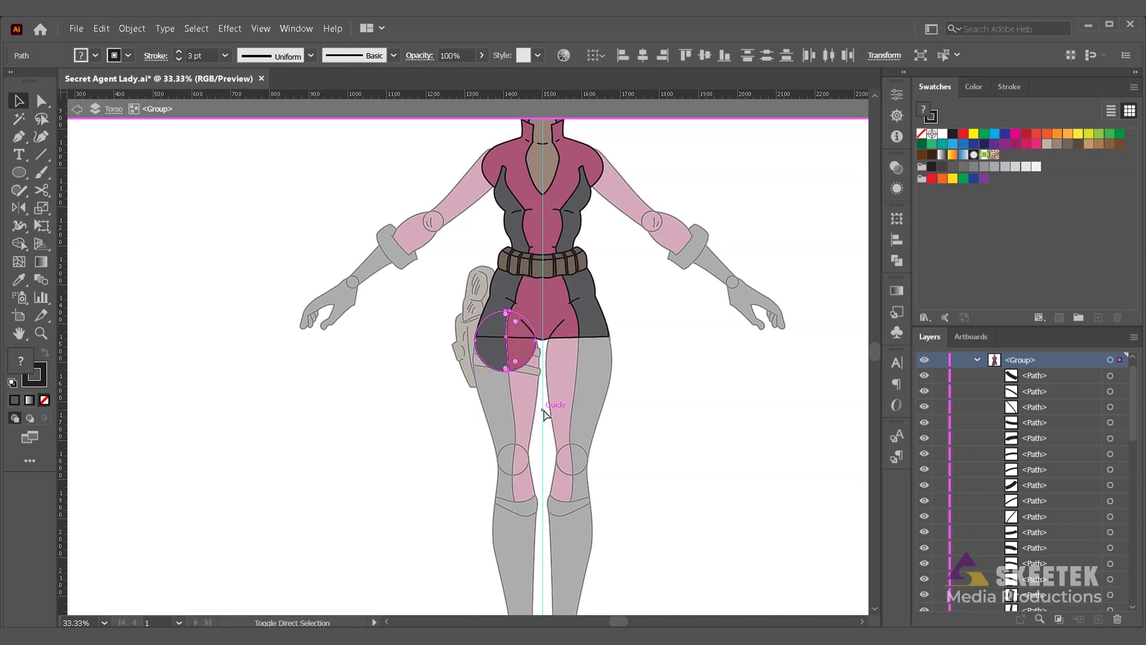
{"action": "left_click", "coordinate": [727, 374]}
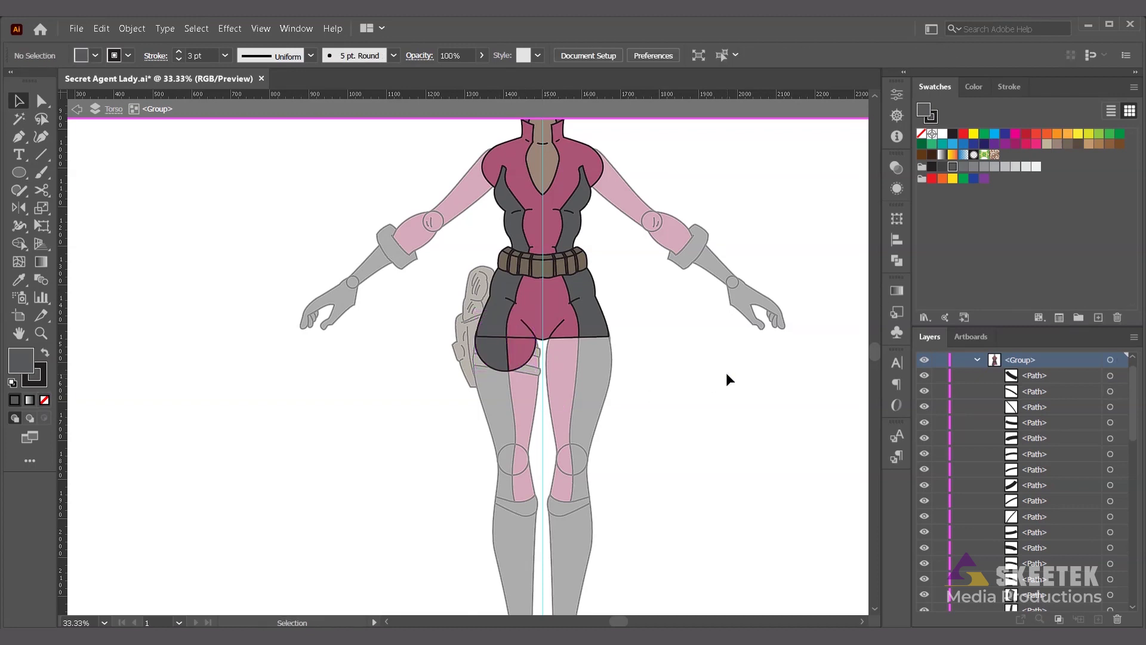
{"action": "double_click", "coordinate": [726, 372]}
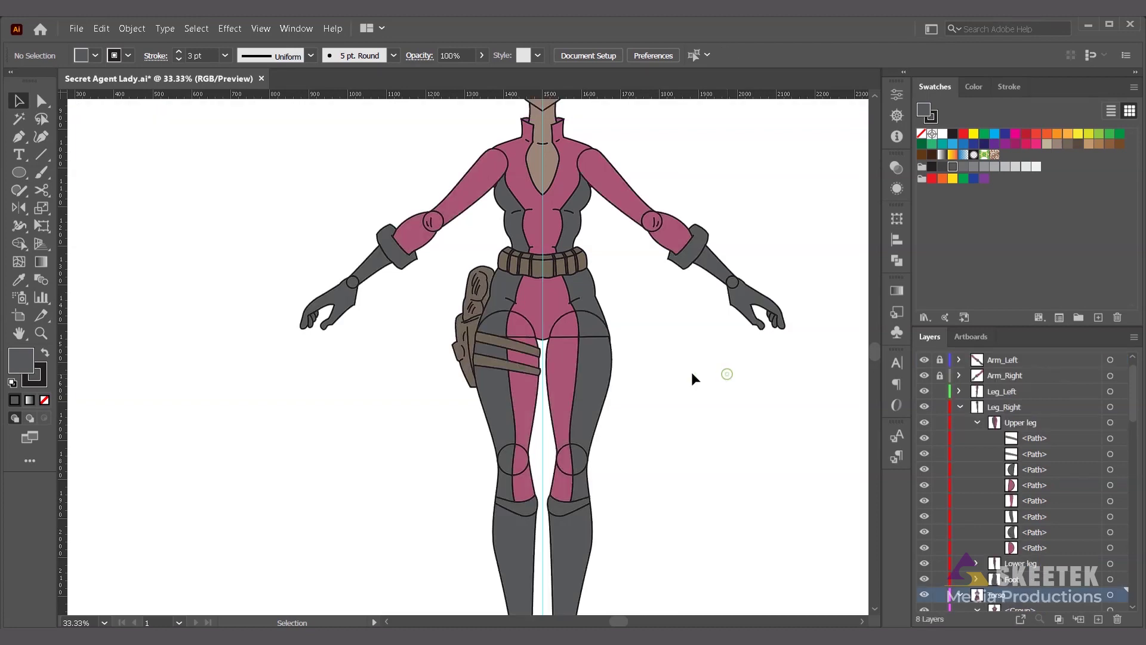
Step: Isolate the Upper leg group in Leg_Left, copy the grey and pink halves of its hip joint circle, and leave isolation mode
{"action": "left_click", "coordinate": [585, 359]}
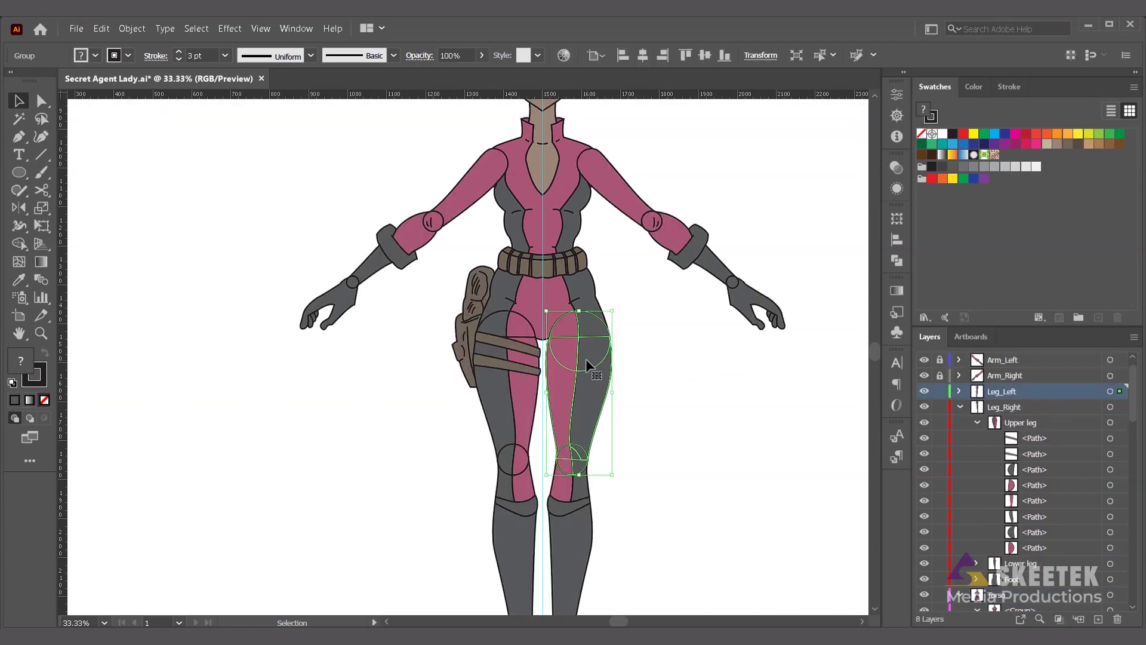
{"action": "double_click", "coordinate": [585, 359]}
{"action": "left_click", "coordinate": [606, 331]}
{"action": "key", "text": "a"}
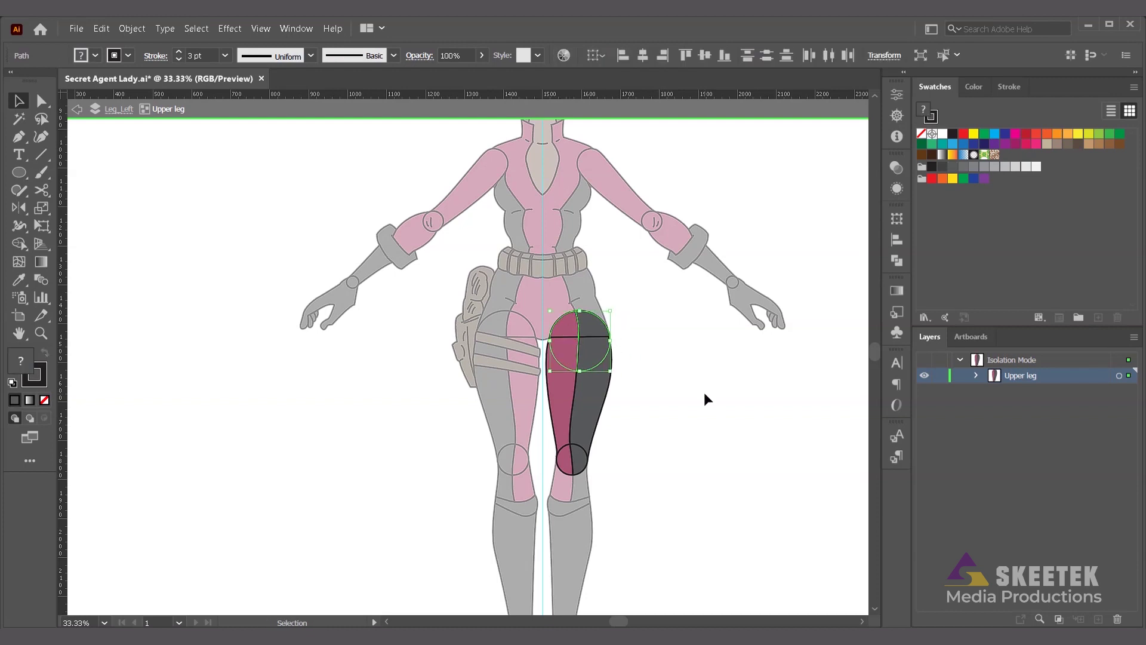
{"action": "double_click", "coordinate": [704, 392]}
Step: Paste the copied left hip joint halves in place inside the torso group and send them behind the torso shapes
{"action": "double_click", "coordinate": [586, 306]}
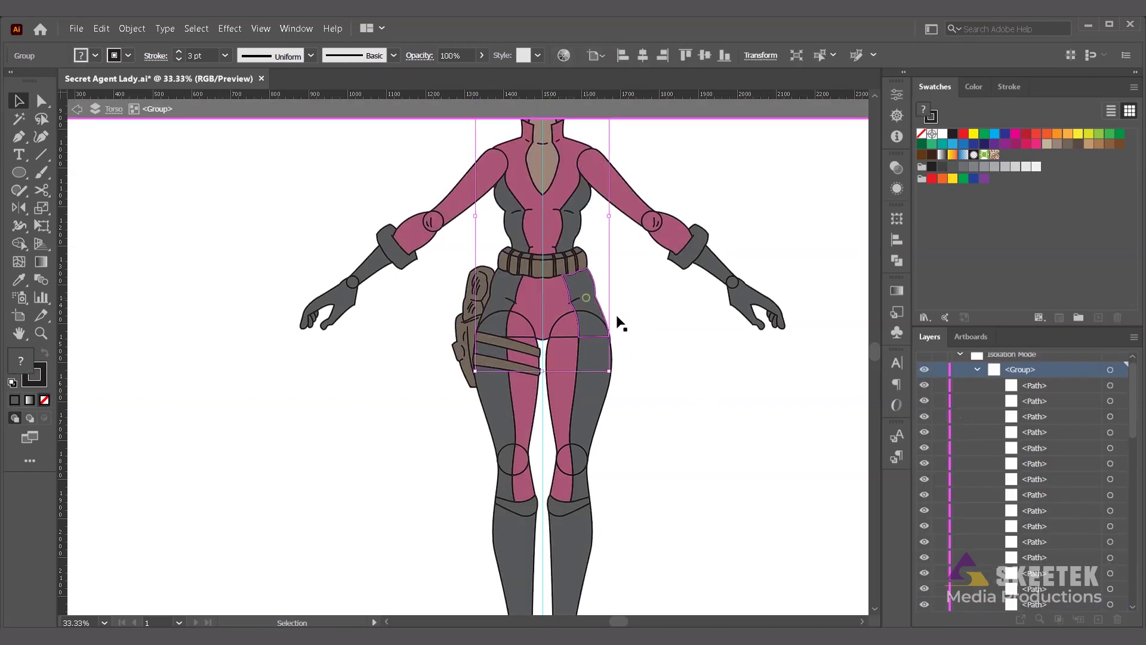
{"action": "key", "text": "ctrl+f"}
{"action": "key", "text": "v"}
{"action": "left_click", "coordinate": [681, 359]}
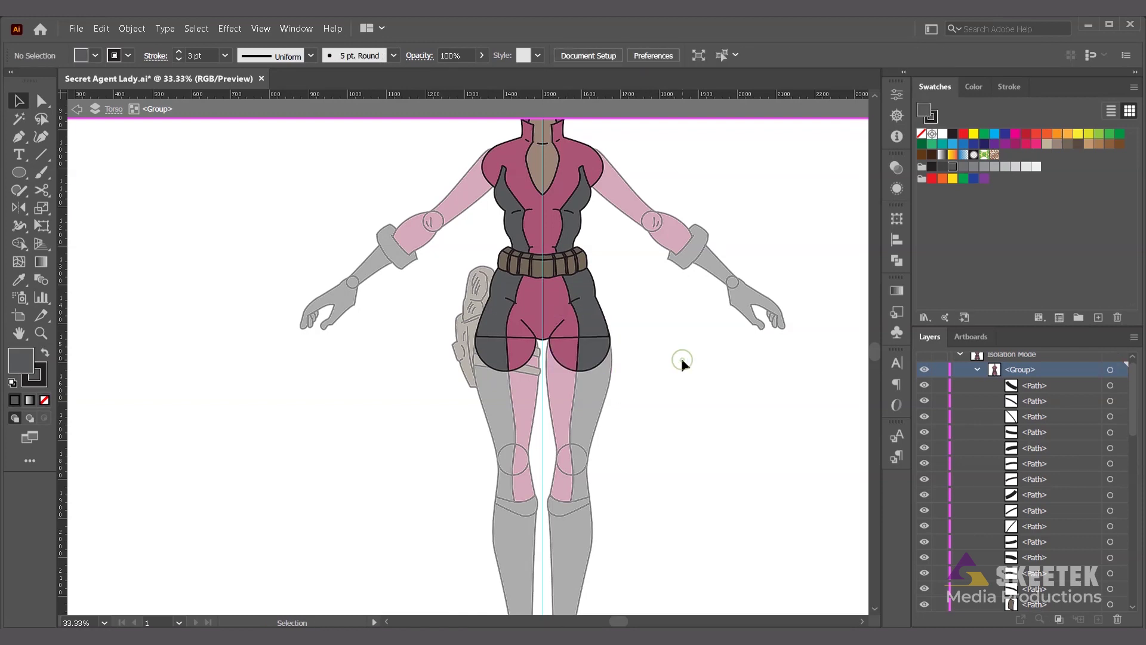
{"action": "double_click", "coordinate": [682, 360]}
Step: Fit the artboard in the window, collapse the Leg_Right layer and save the document
{"action": "key", "text": "ctrl+minus"}
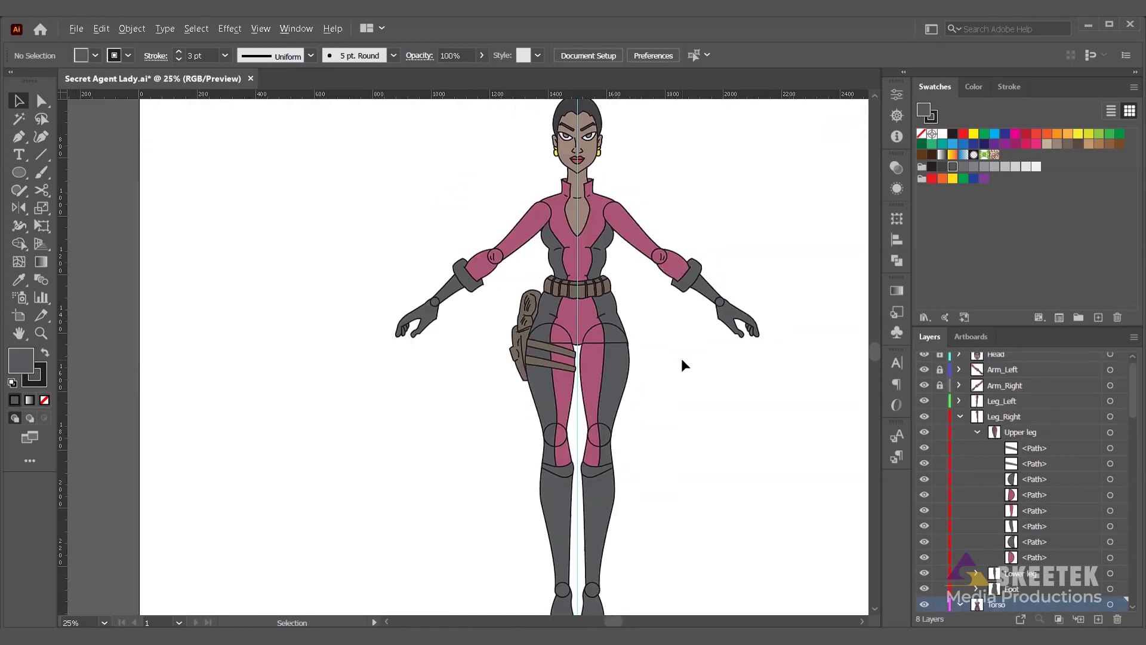
{"action": "key", "text": "ctrl+minus"}
{"action": "key", "text": "a"}
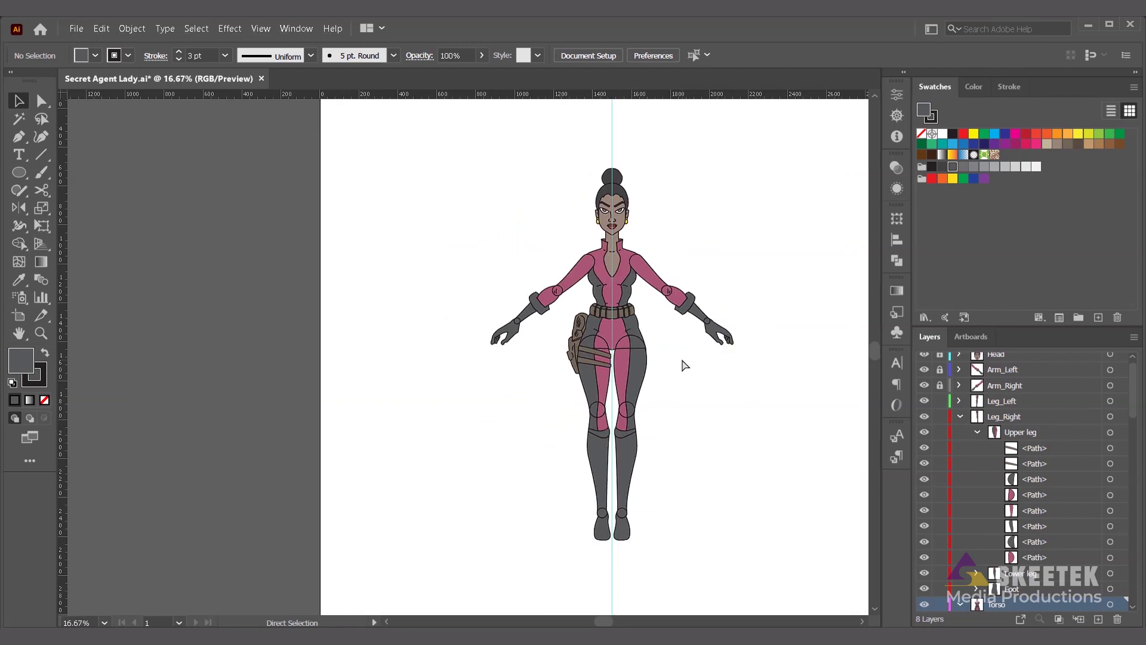
{"action": "key", "text": "ctrl+0"}
{"action": "key", "text": "v"}
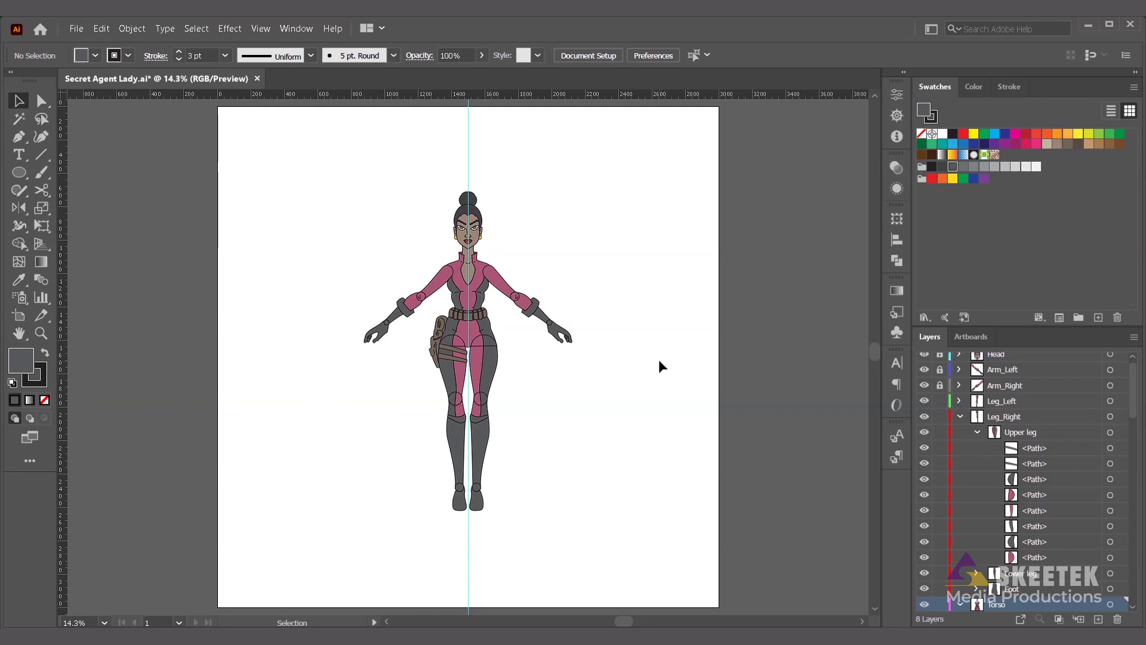
{"action": "left_click", "coordinate": [960, 416]}
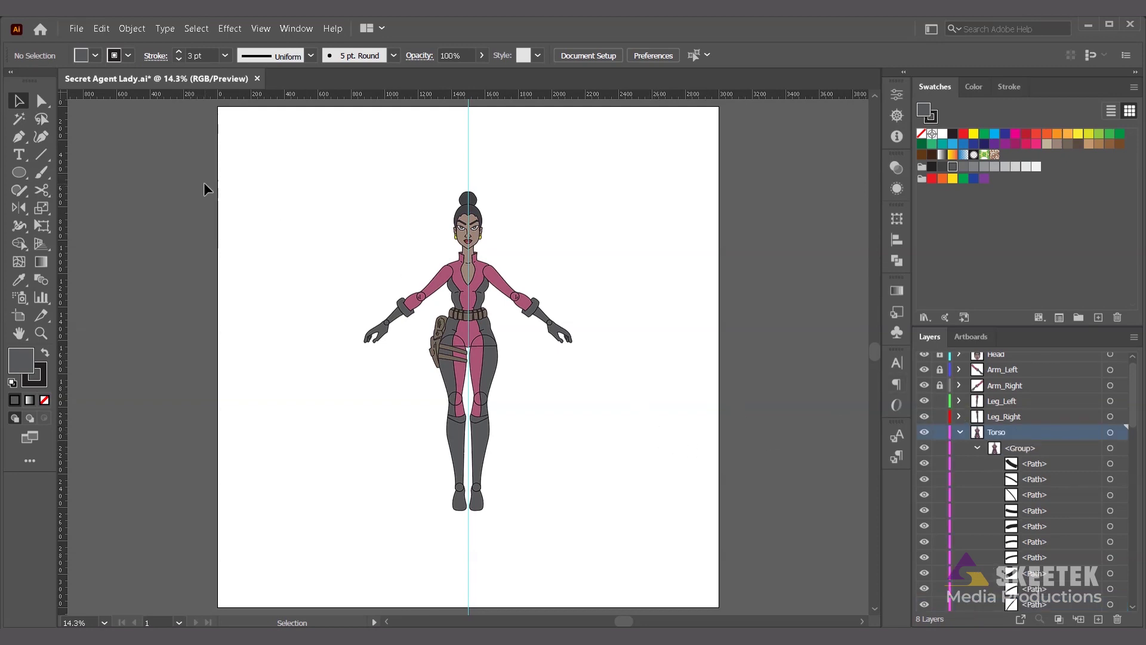
{"action": "left_click", "coordinate": [76, 28]}
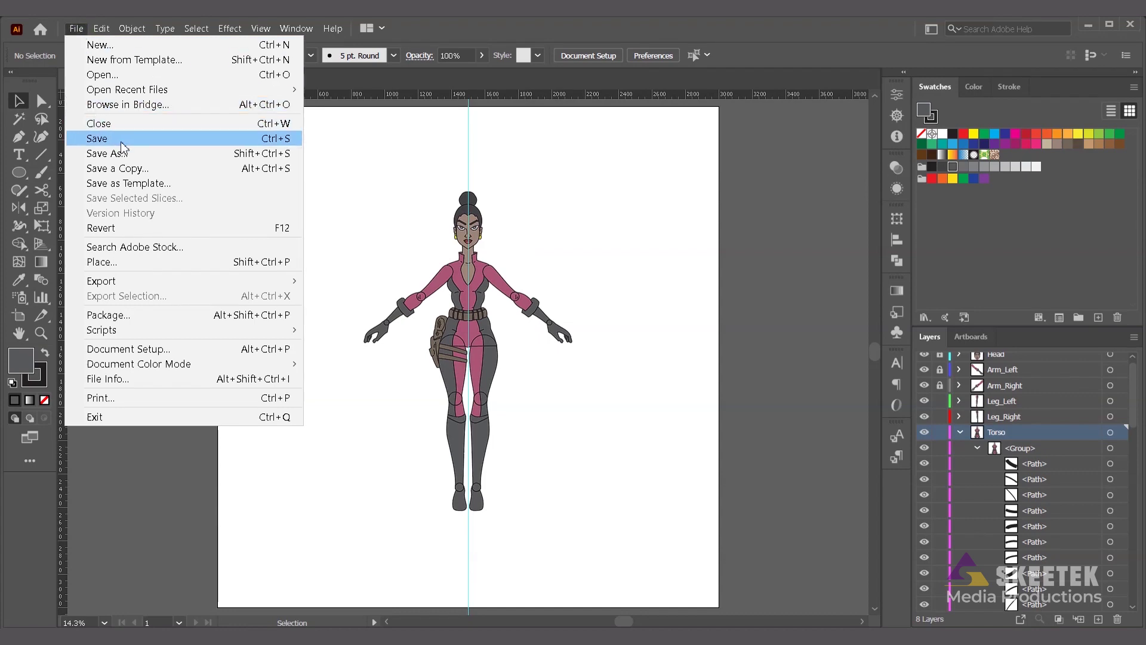
{"action": "left_click", "coordinate": [96, 140]}
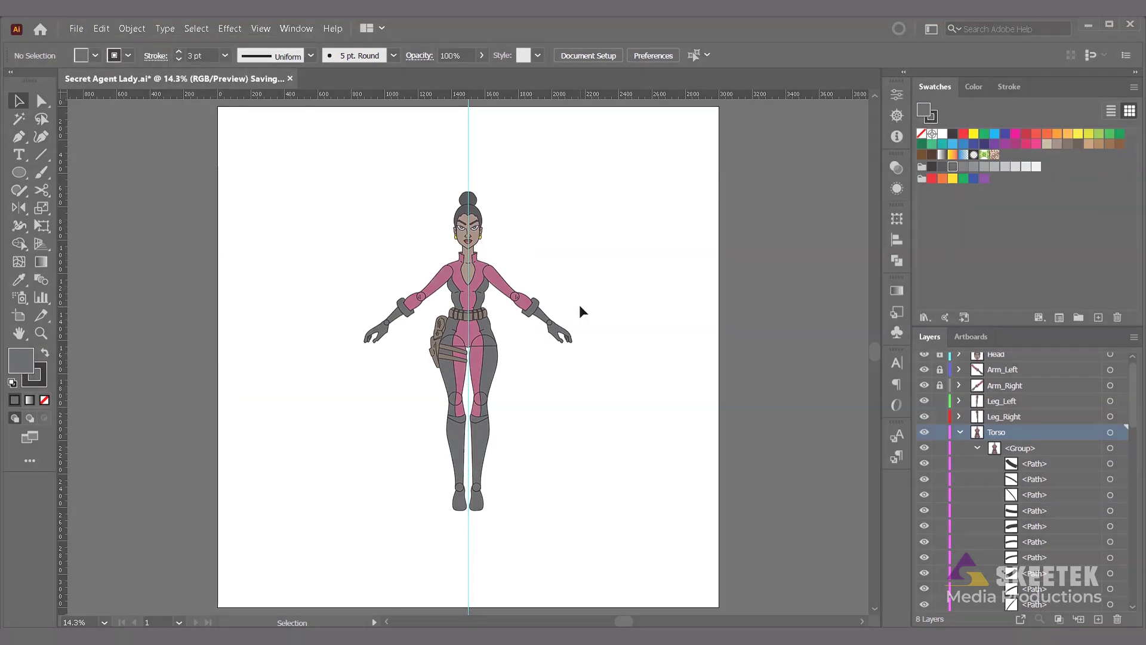